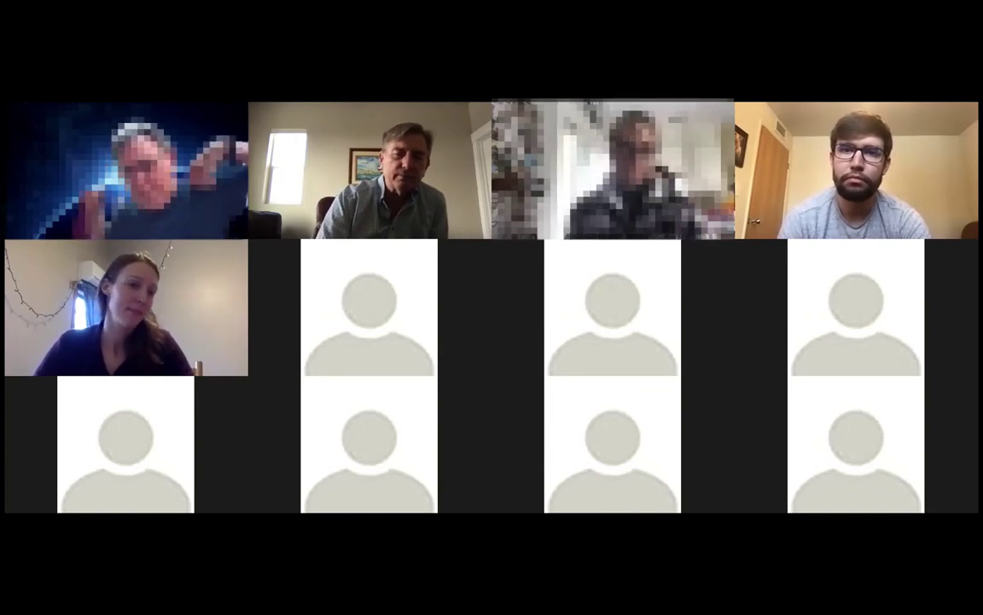
Step: Exit Zoom's full-screen gallery so the desktop shows beside a small participant video strip
key(Escape)
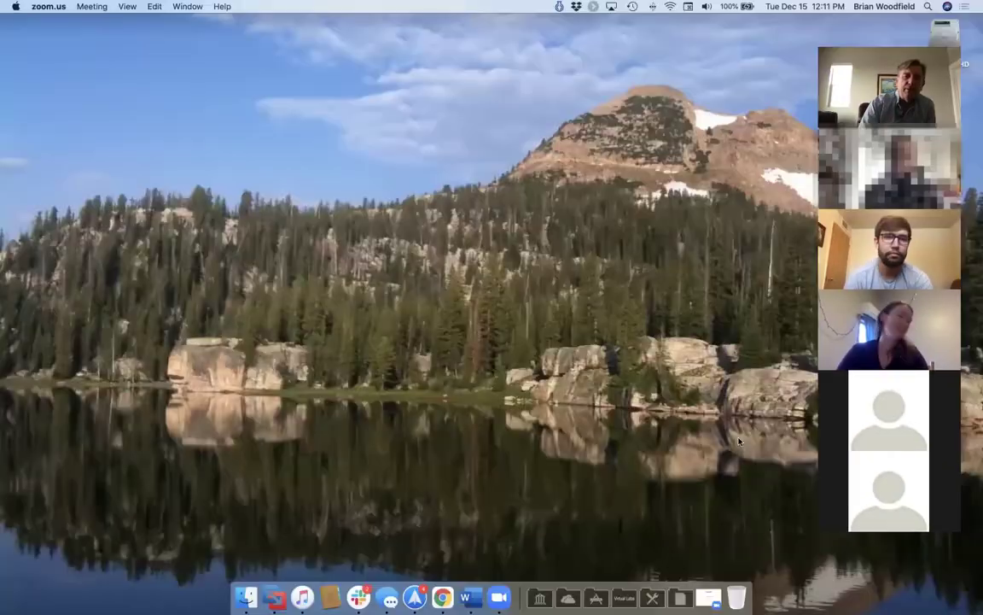
Step: Set the built-in display to the third Scaled resolution for larger text, then close System Preferences
click(14, 7)
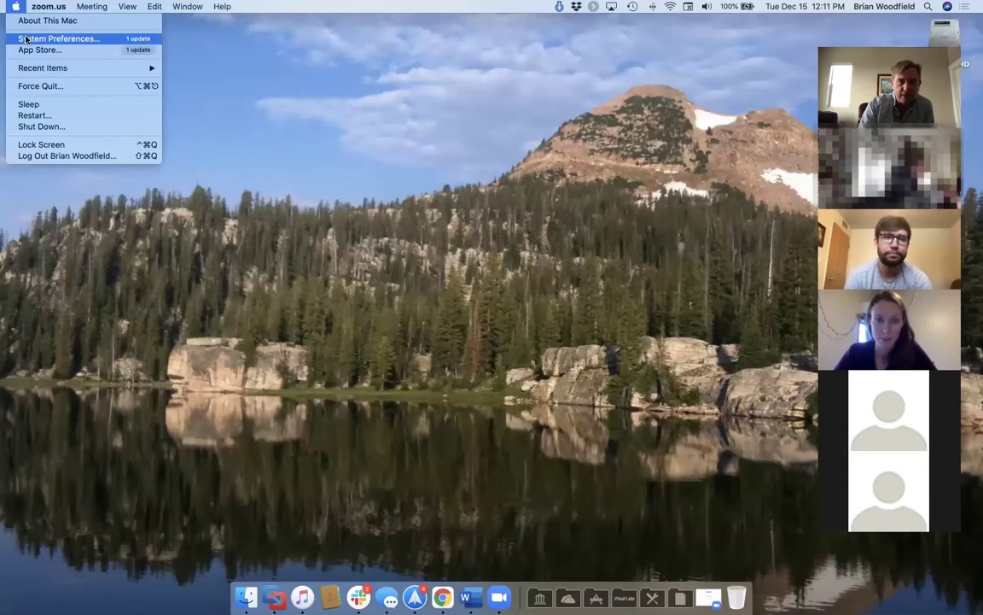
click(39, 41)
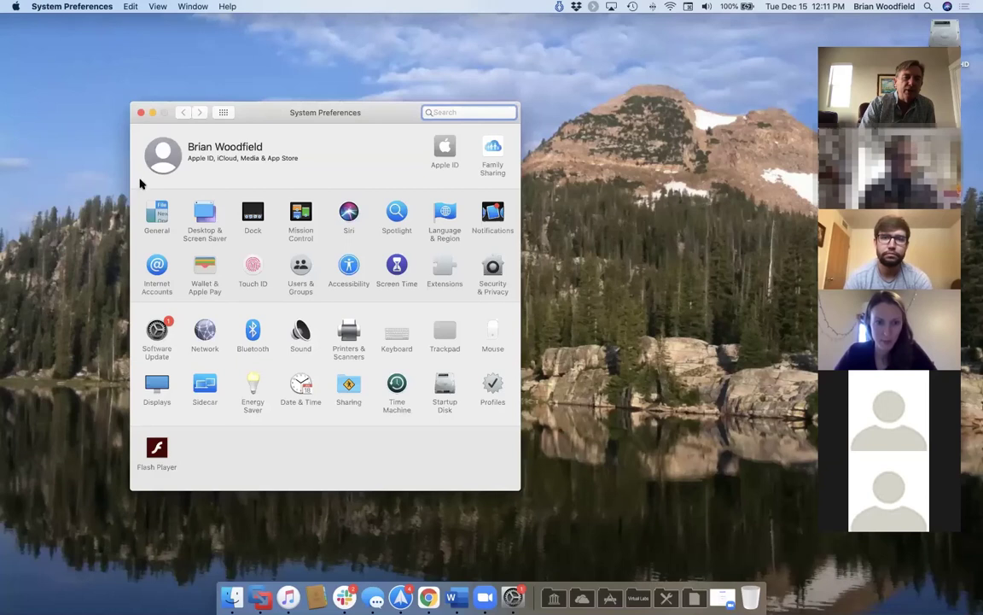
click(161, 388)
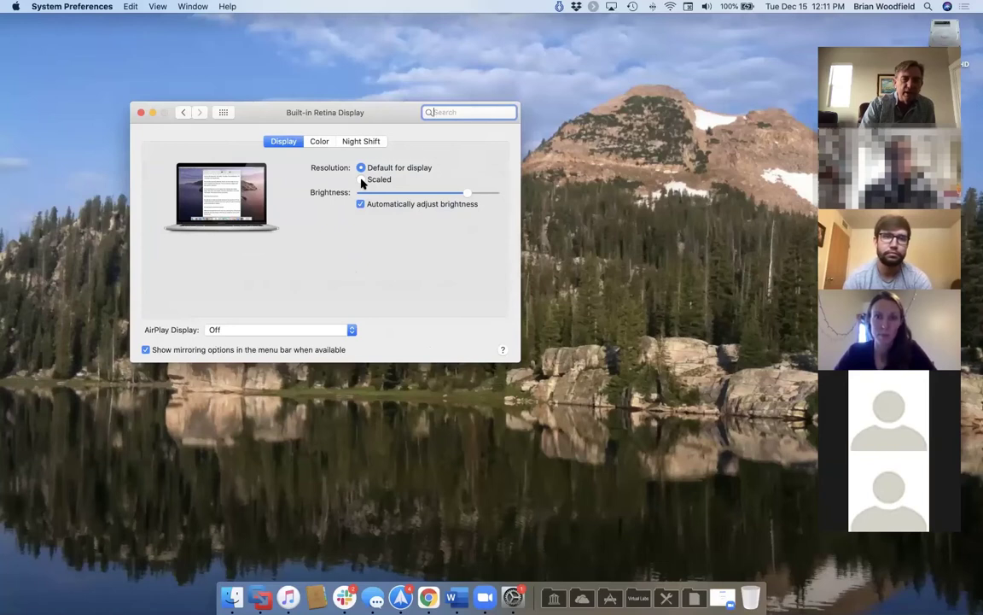
click(361, 179)
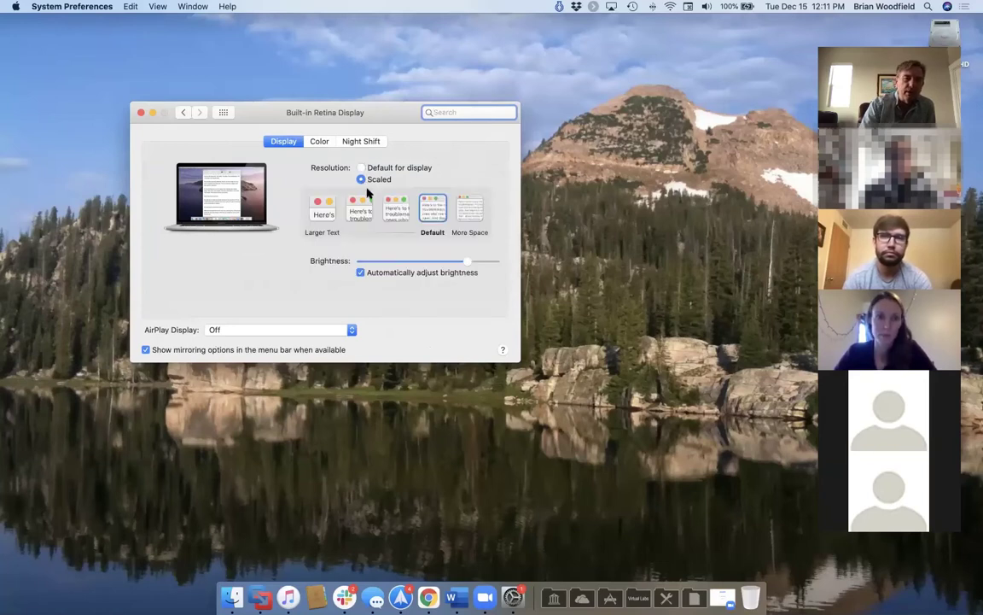
click(395, 208)
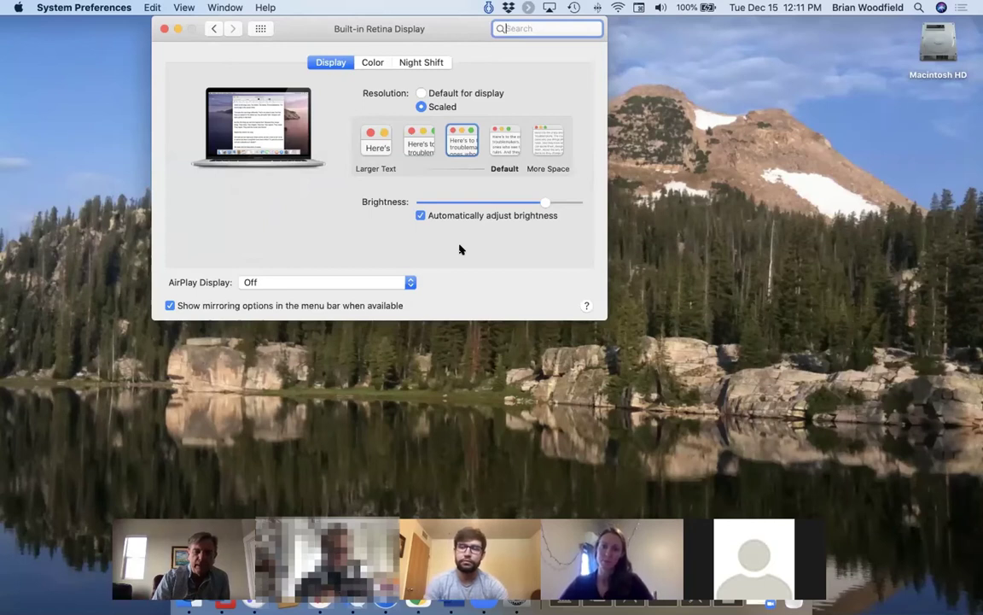
click(164, 28)
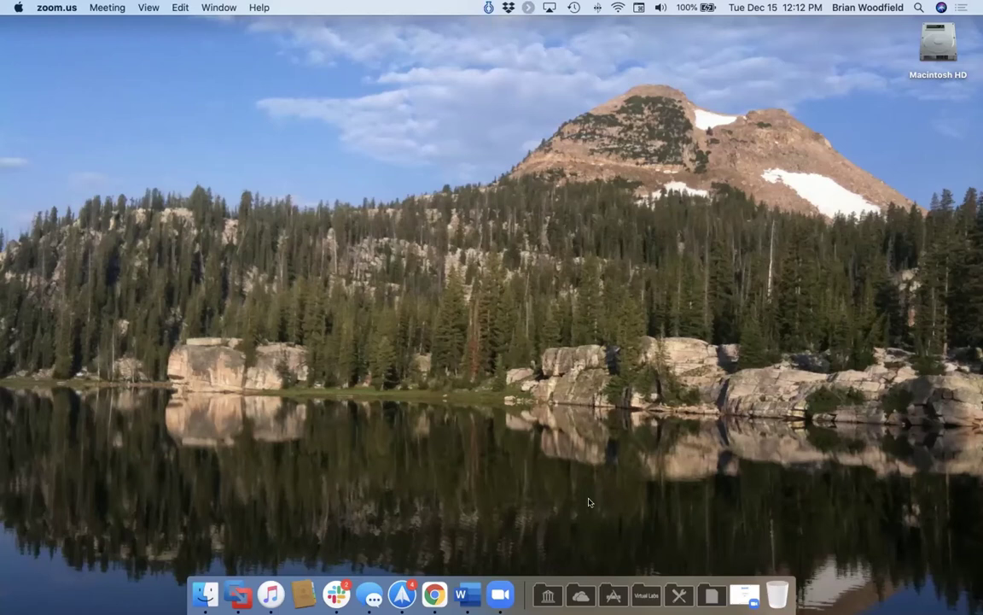
Step: Launch Chrome, go to Beyond Labz from the Virtual Labs bookmark, and log in
click(440, 589)
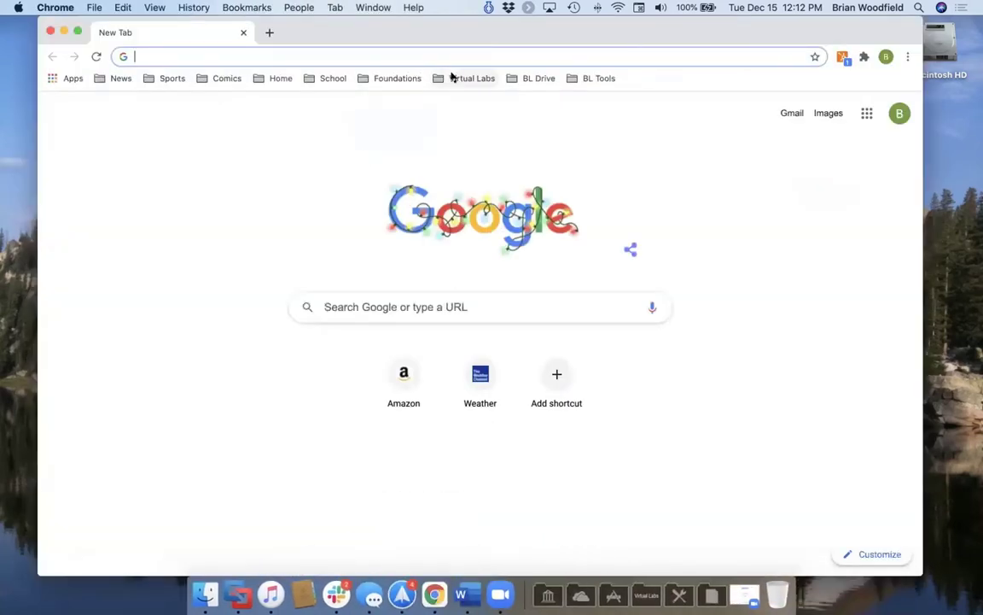
click(450, 78)
click(475, 102)
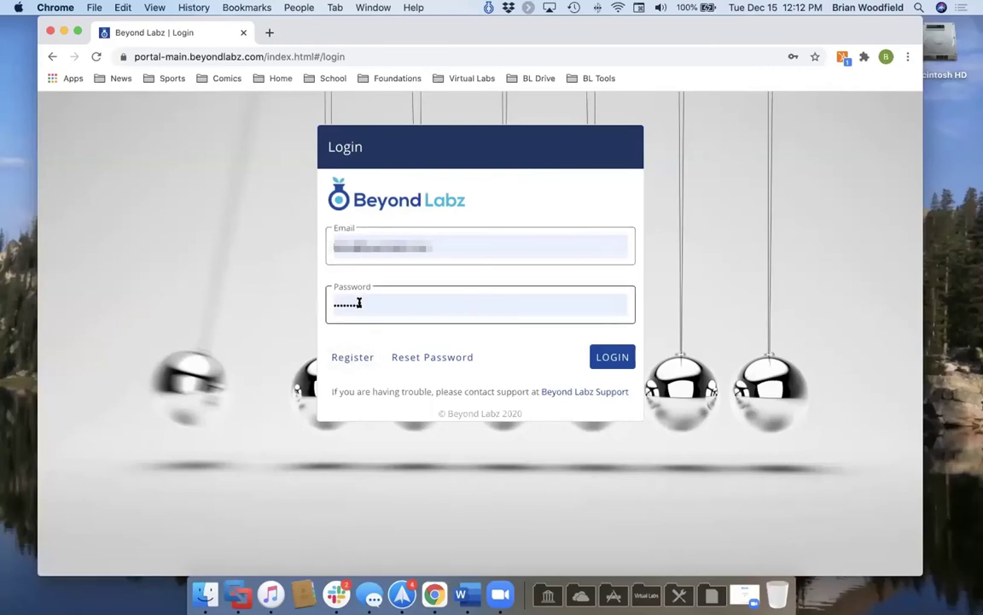
click(621, 357)
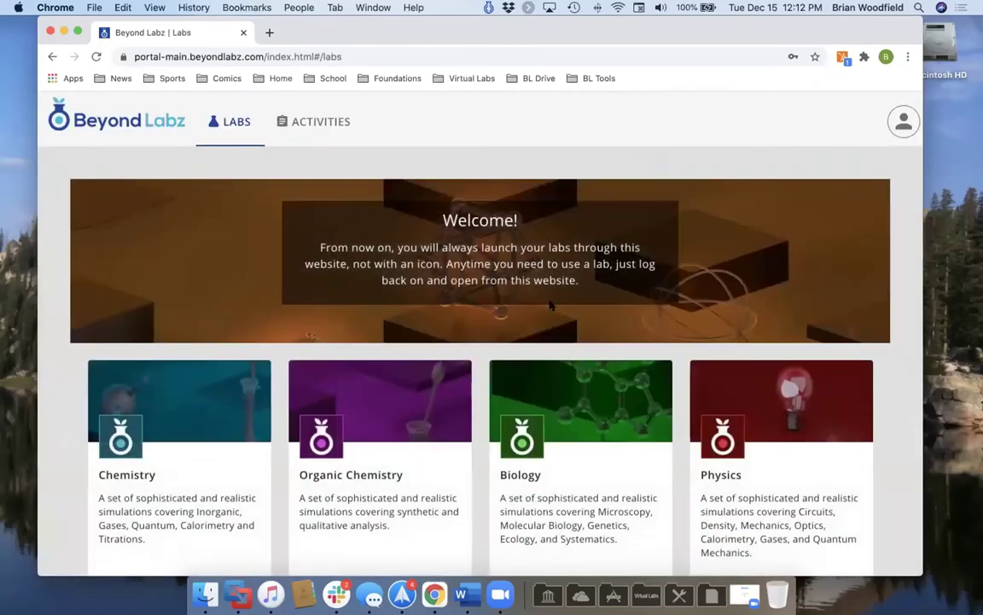
Step: Check which products the license covers in the License Manager
scroll(622, 358, down, 2)
scroll(621, 358, up, 3)
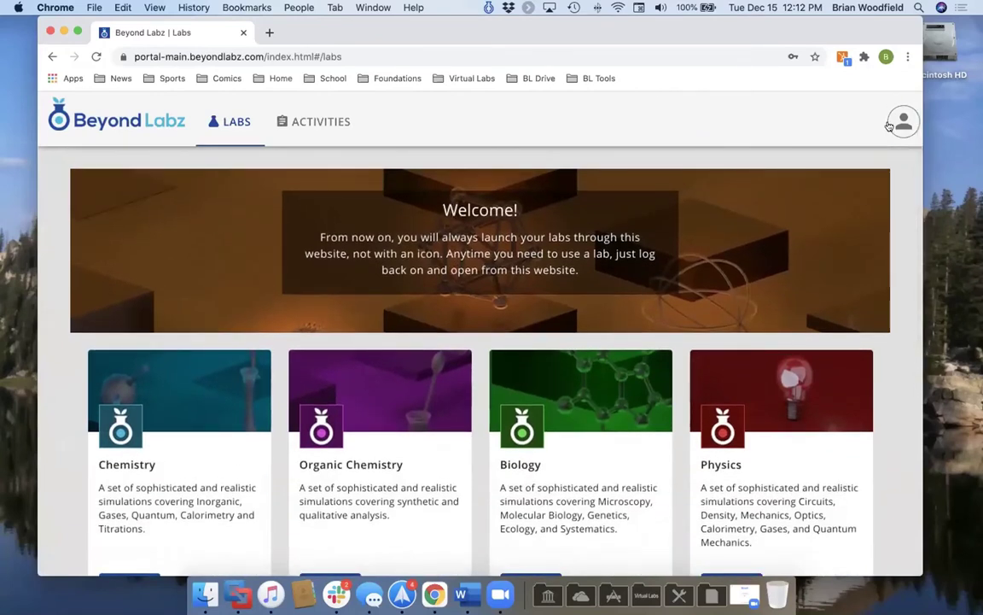
click(899, 122)
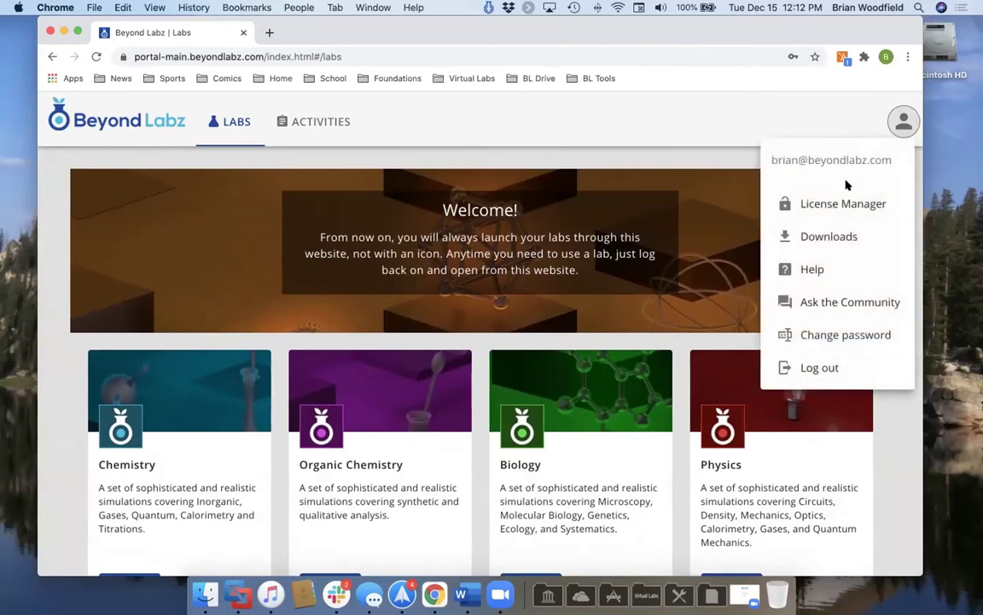
click(816, 206)
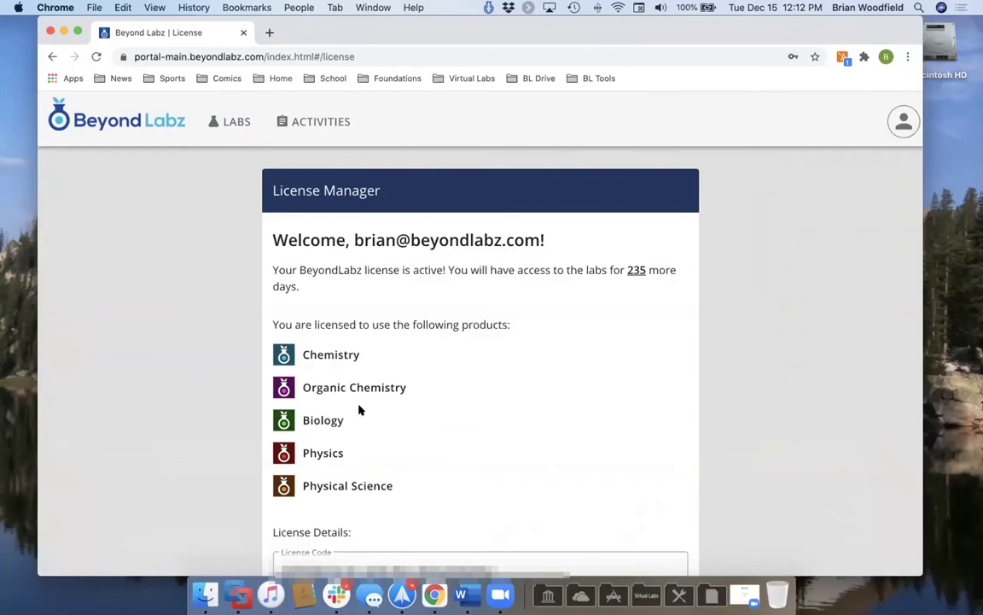
scroll(325, 410, down, 3)
scroll(290, 452, up, 3)
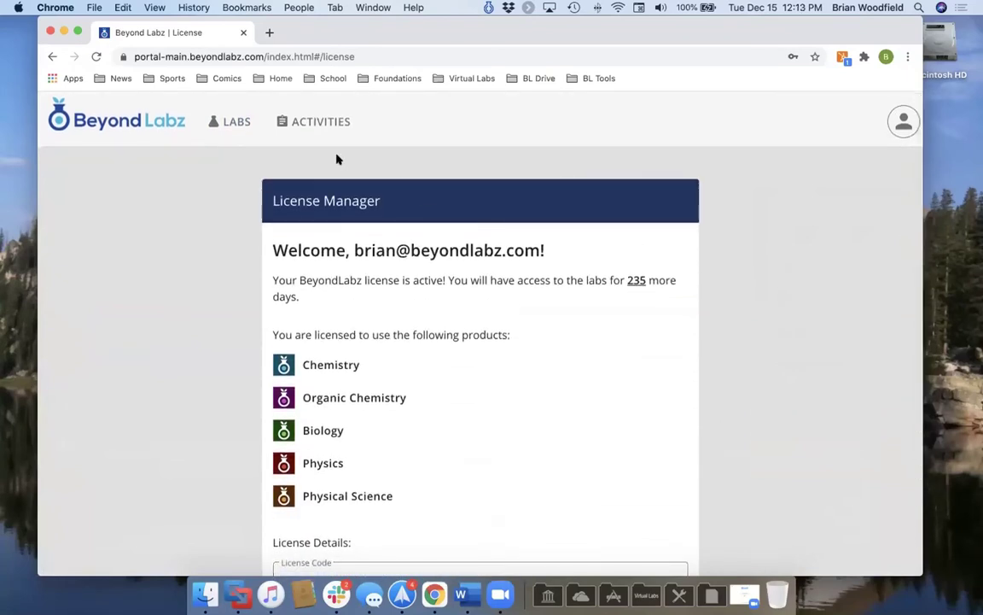
Step: Browse the lab cards on the Labs page, then switch to the Activities subject folders
click(219, 125)
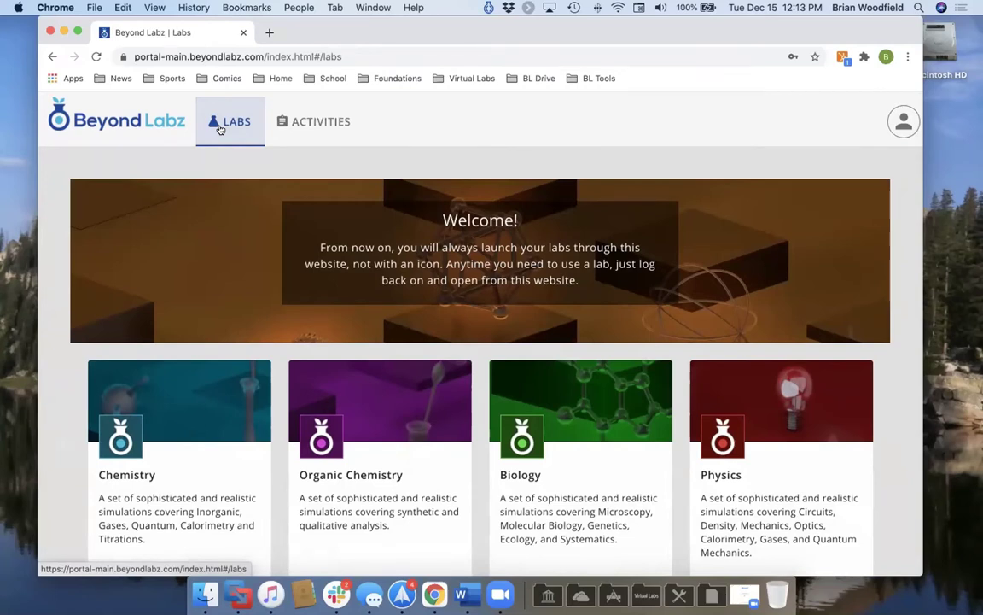
scroll(220, 128, down, 3)
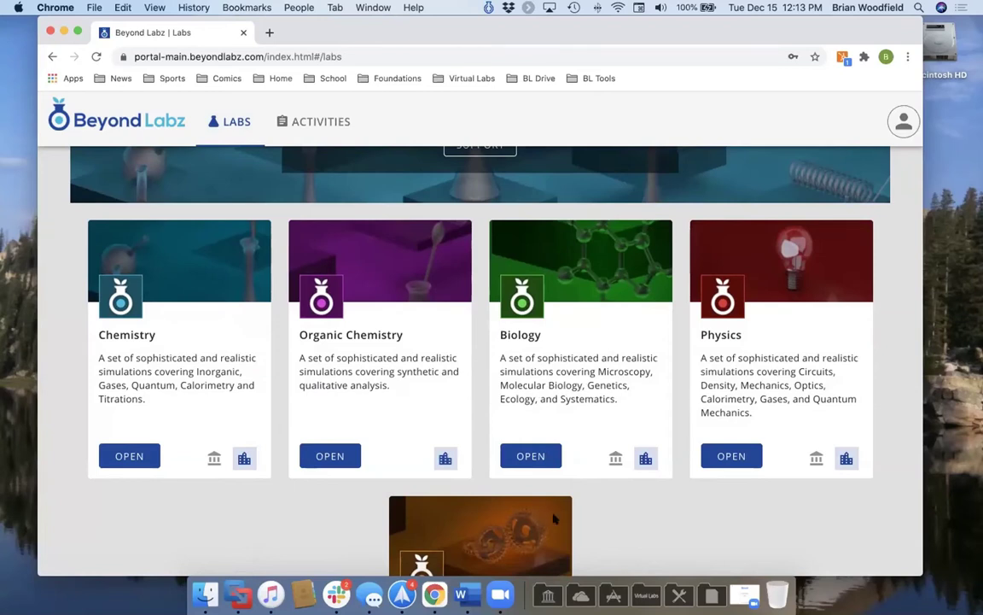
scroll(553, 512, down, 5)
scroll(553, 516, up, 5)
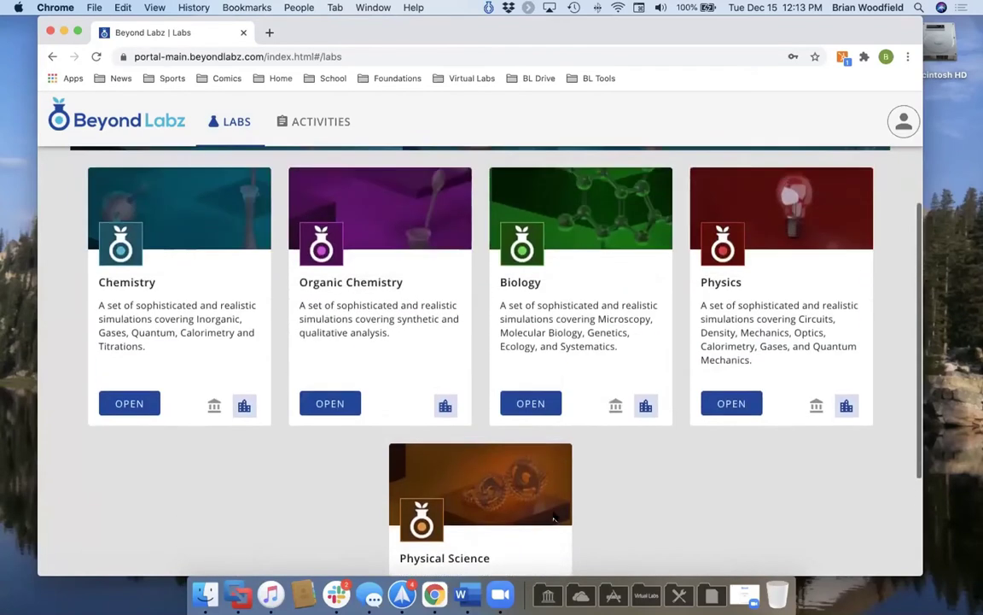
scroll(553, 516, up, 3)
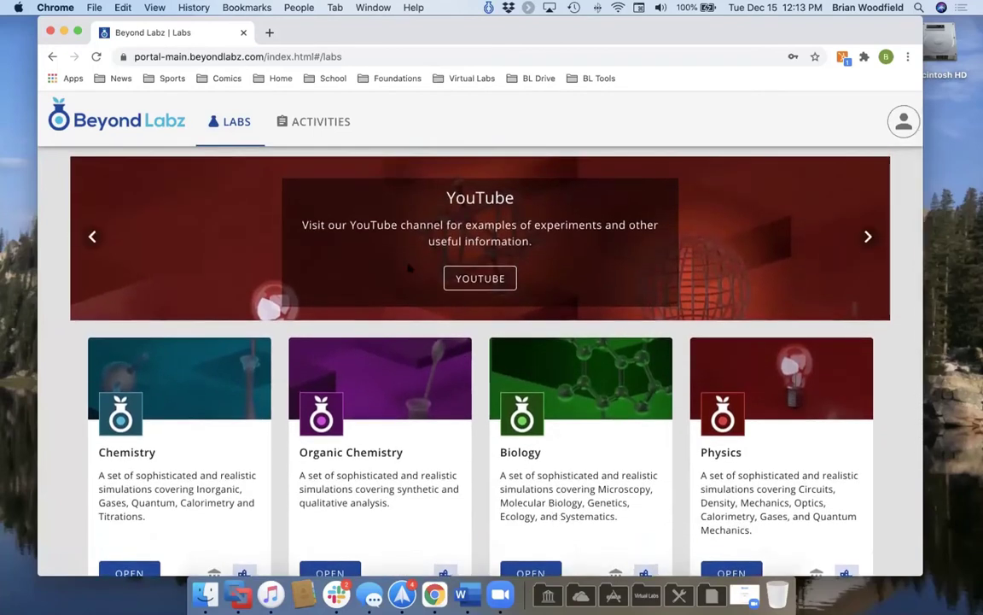
click(318, 123)
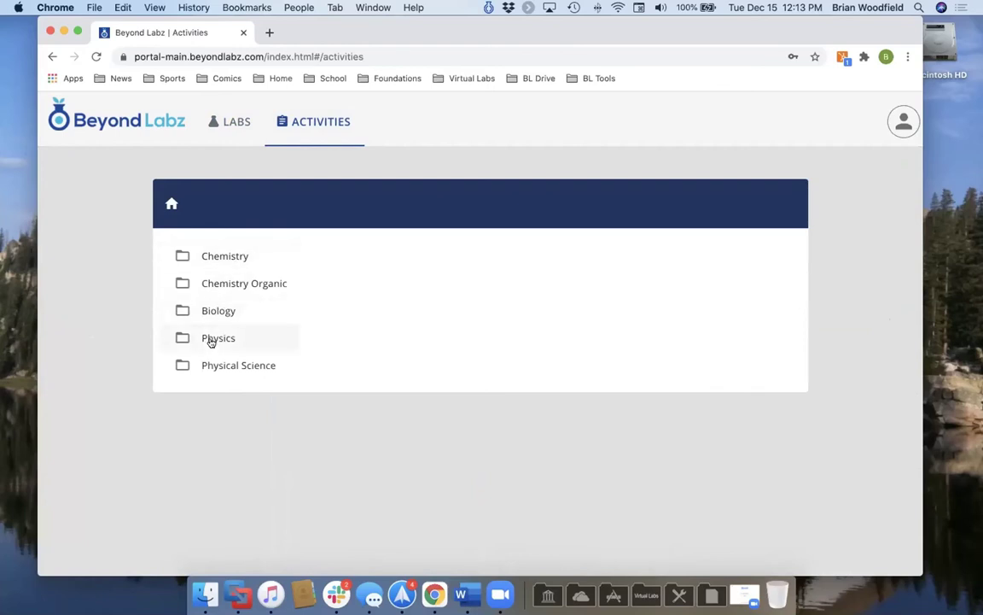
Step: Drill into Chemistry > Higher Ed > Thermodynamics and scan its activities, Endothermic vs. Exothermic to Hess's Law
click(233, 266)
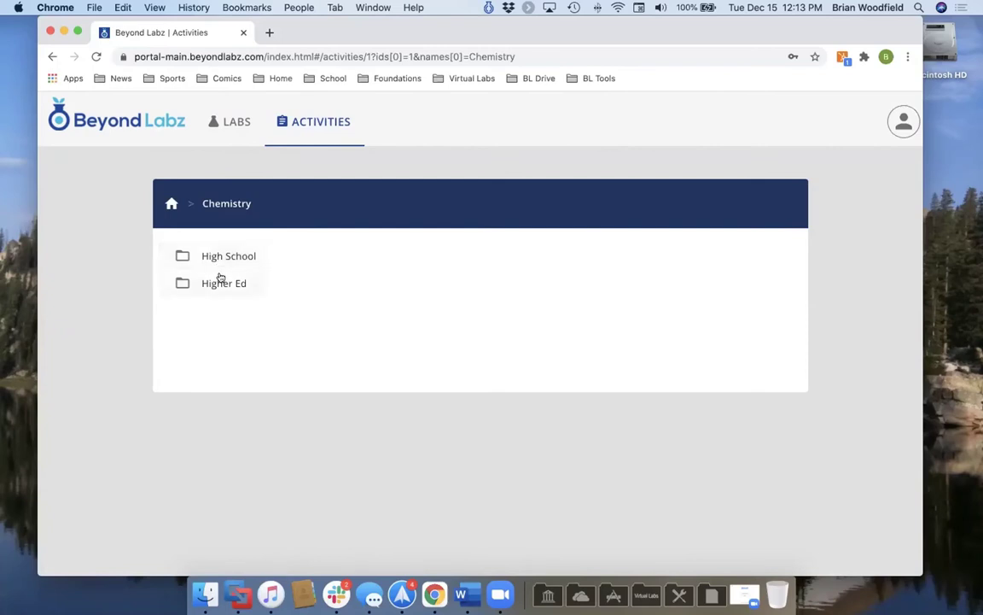
click(217, 282)
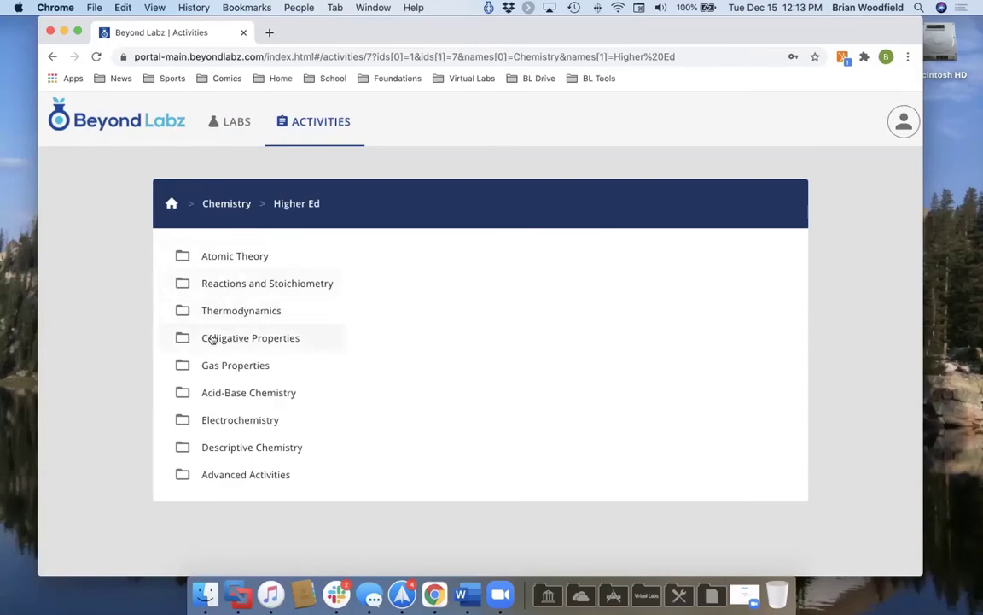
click(216, 314)
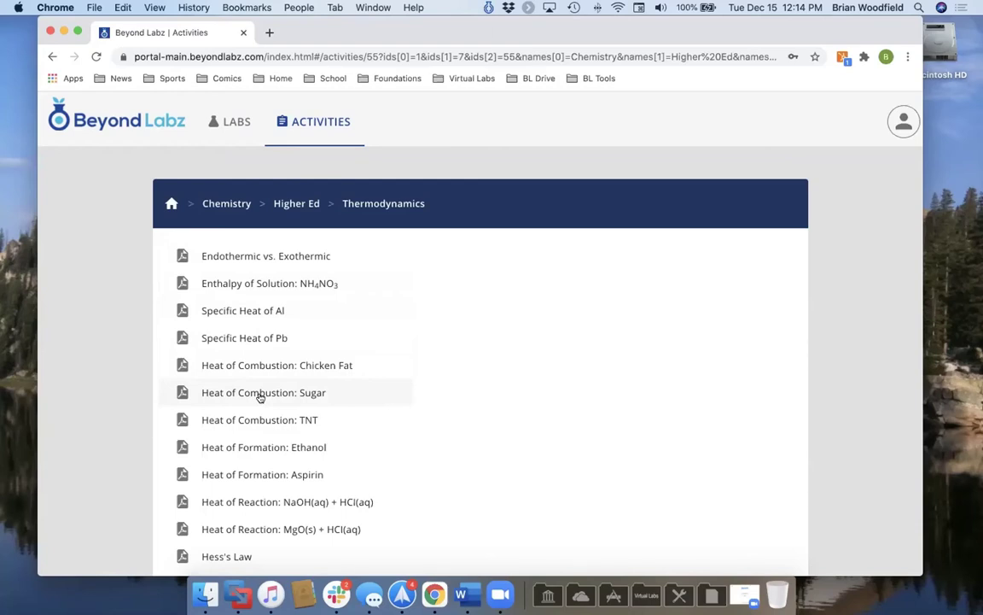
scroll(272, 285, down, 1)
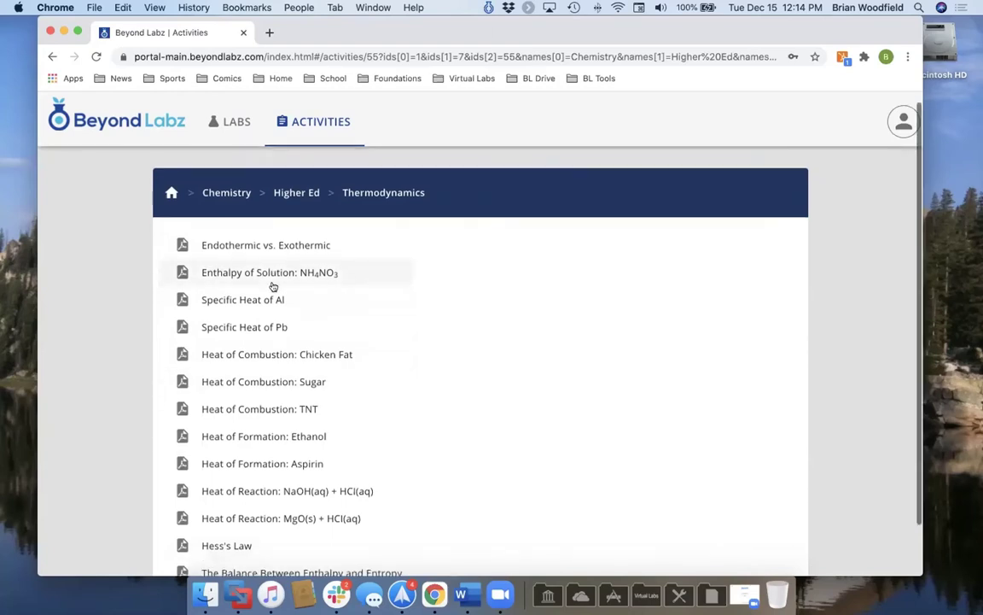
scroll(272, 286, up, 1)
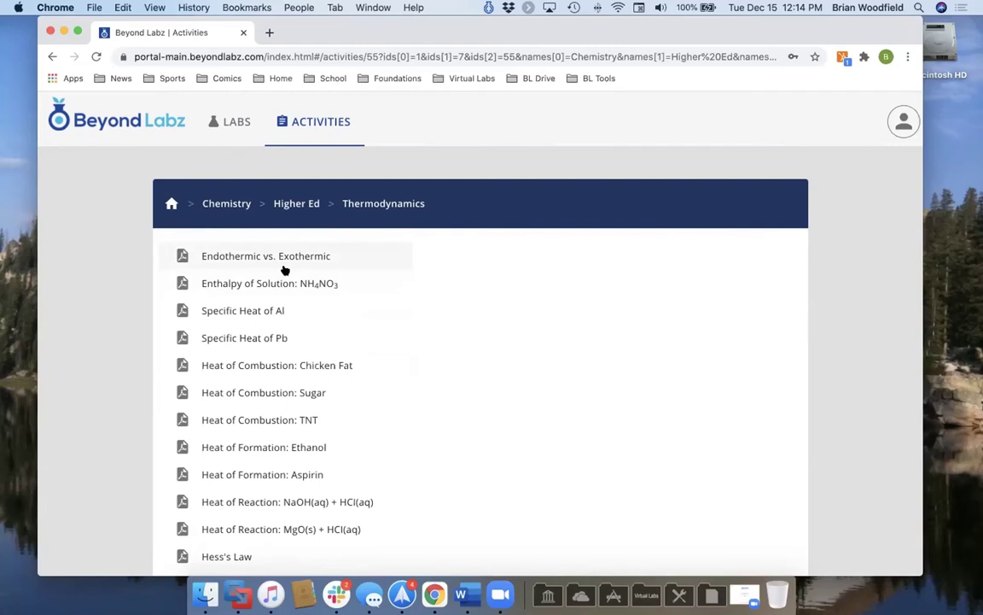
Step: Go back to the Labs page and open the Chemistry card to start Virtual ChemLab
click(227, 122)
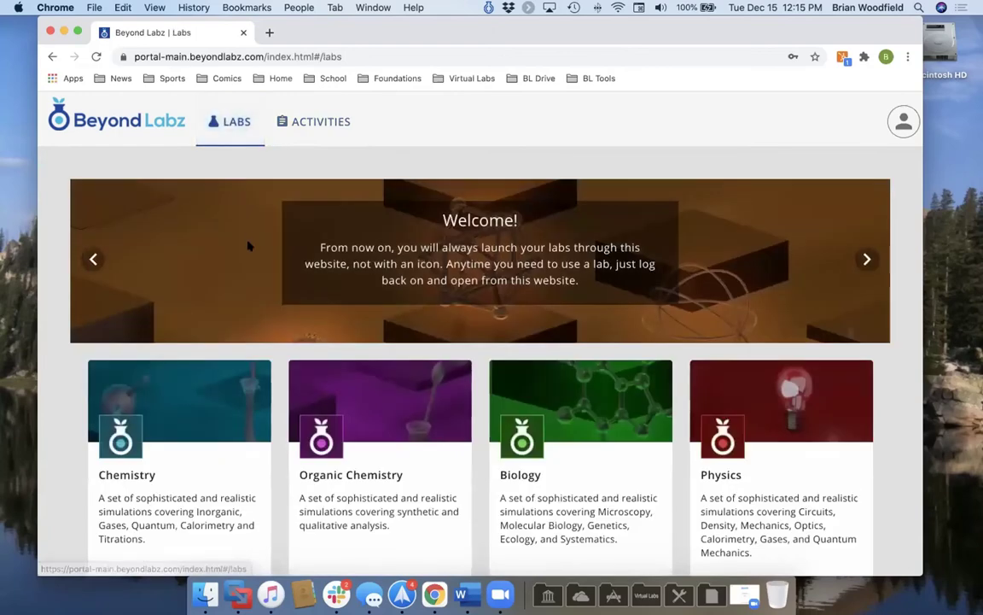
scroll(247, 245, down, 3)
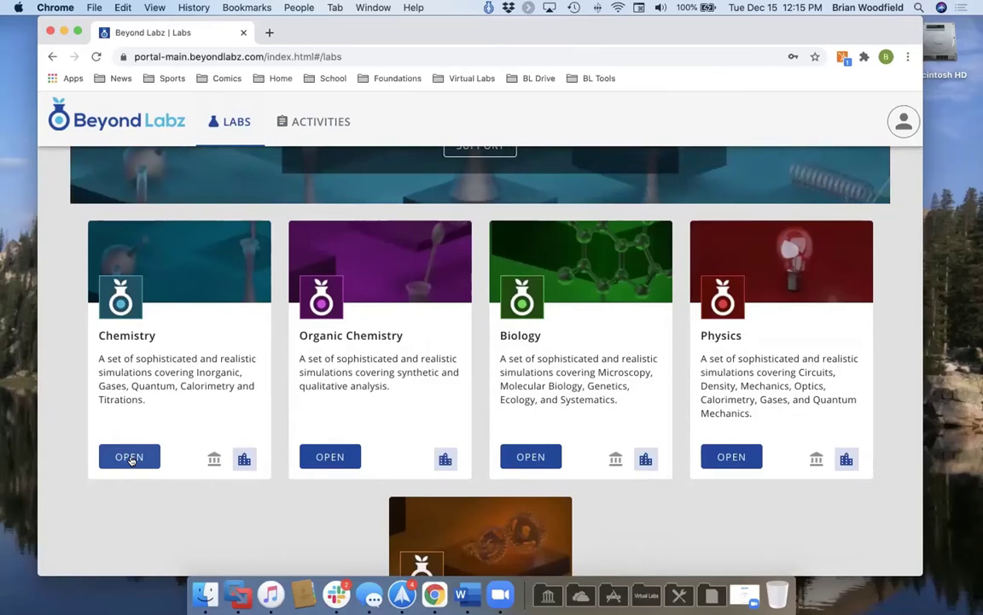
click(130, 459)
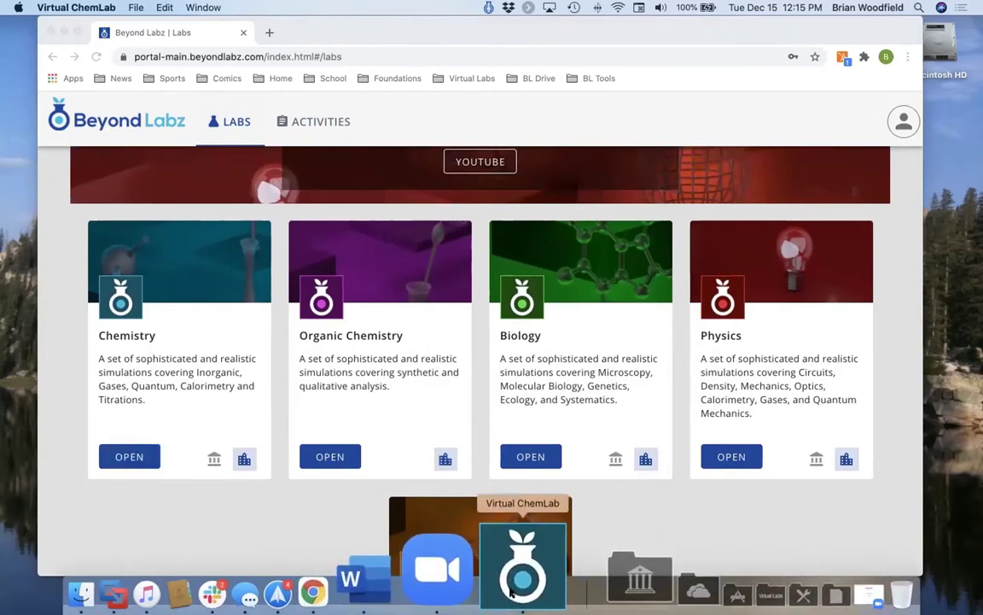
Step: Bring Virtual ChemLab forward from the Dock to show its welcome screen of chemistry labs
click(513, 593)
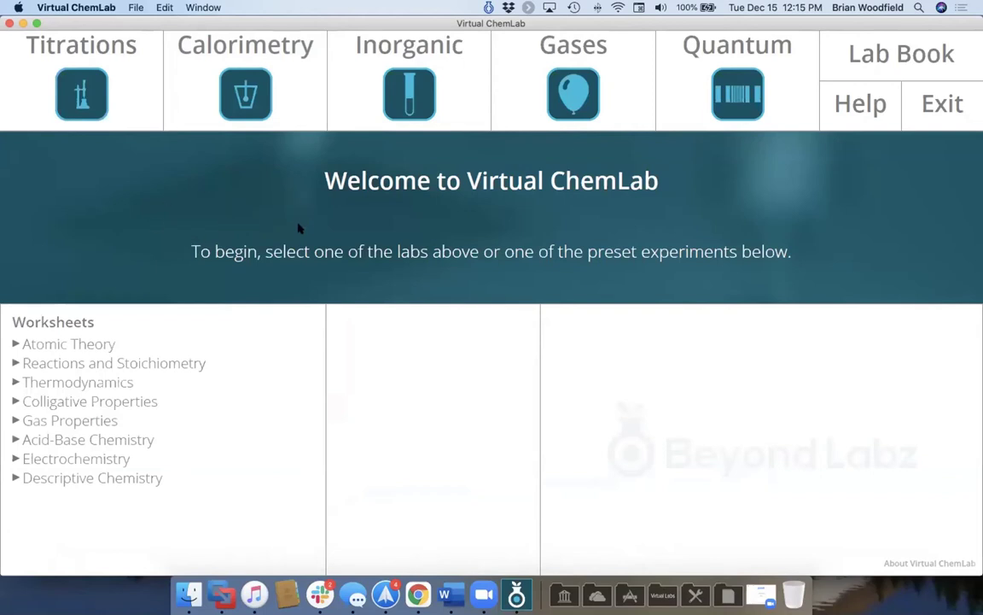
Step: Back in the portal, browse Activities > Chemistry > Higher Ed > Thermodynamics down to its last worksheet
click(420, 595)
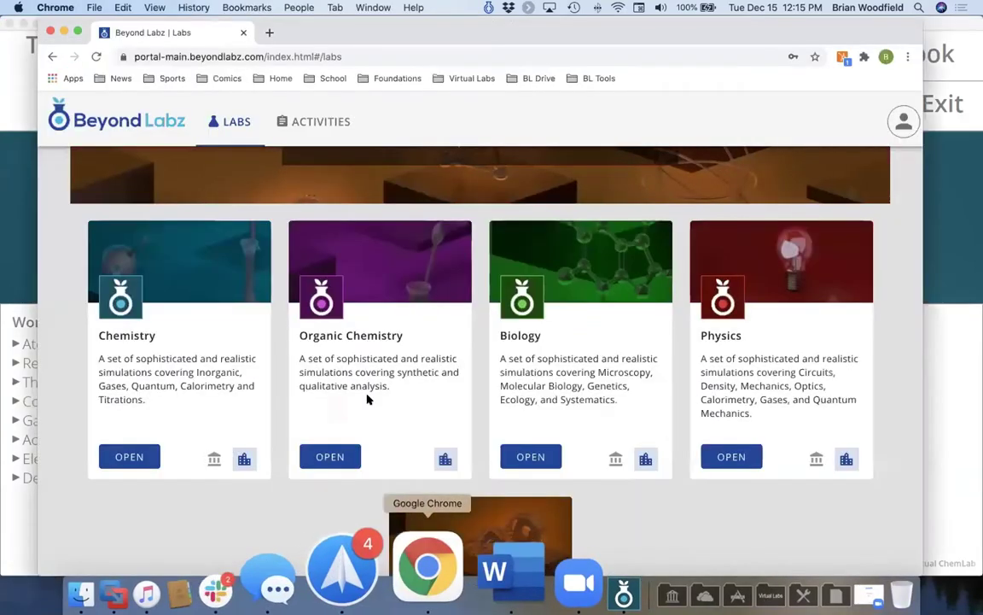
click(297, 119)
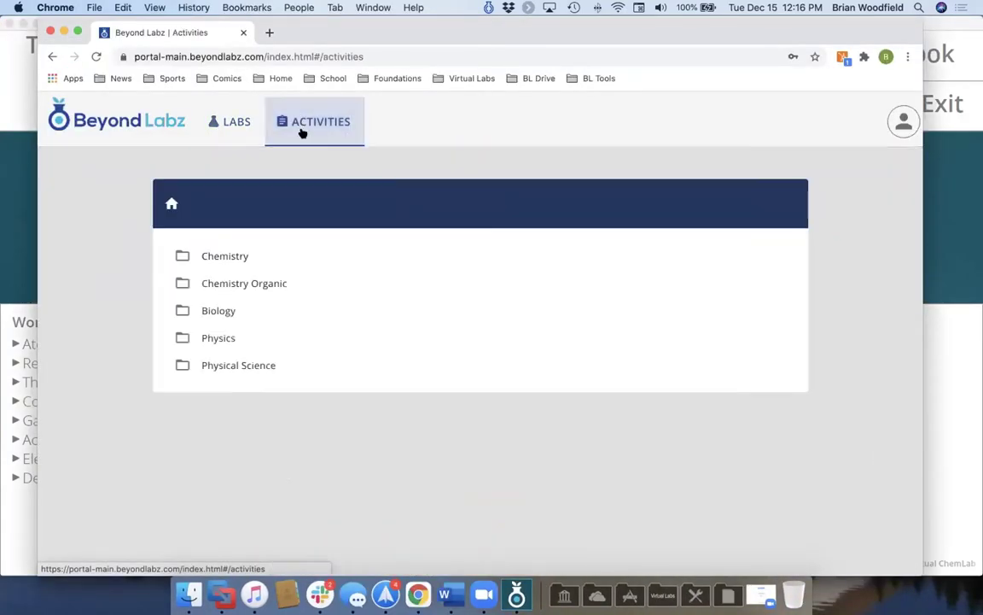
click(220, 258)
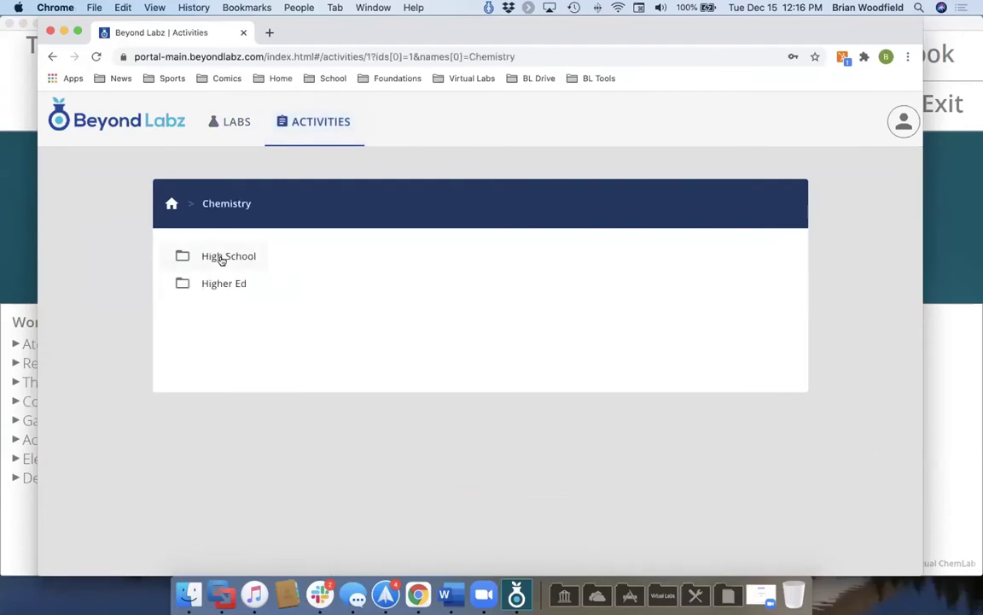
click(211, 282)
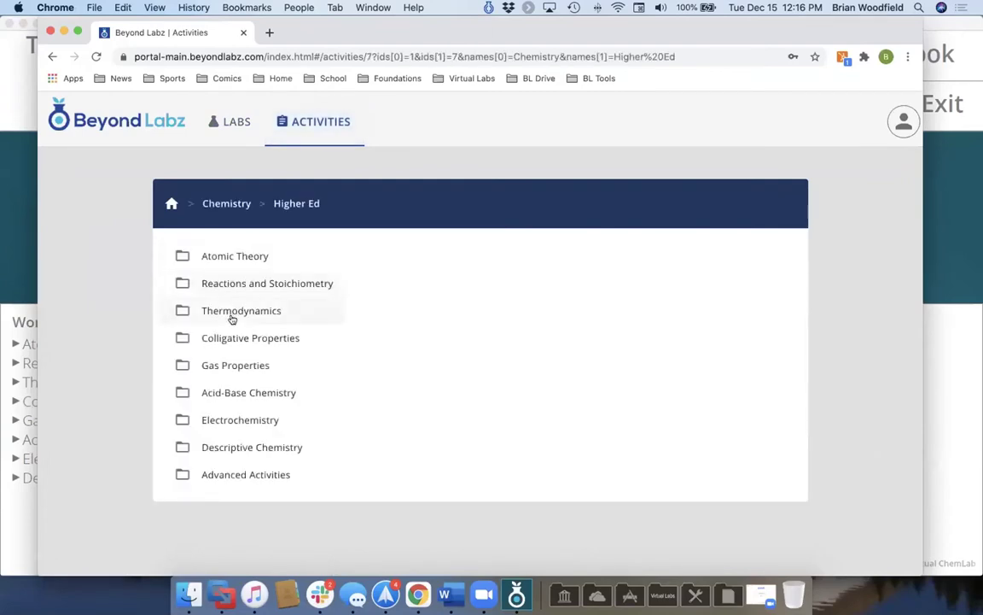
click(231, 315)
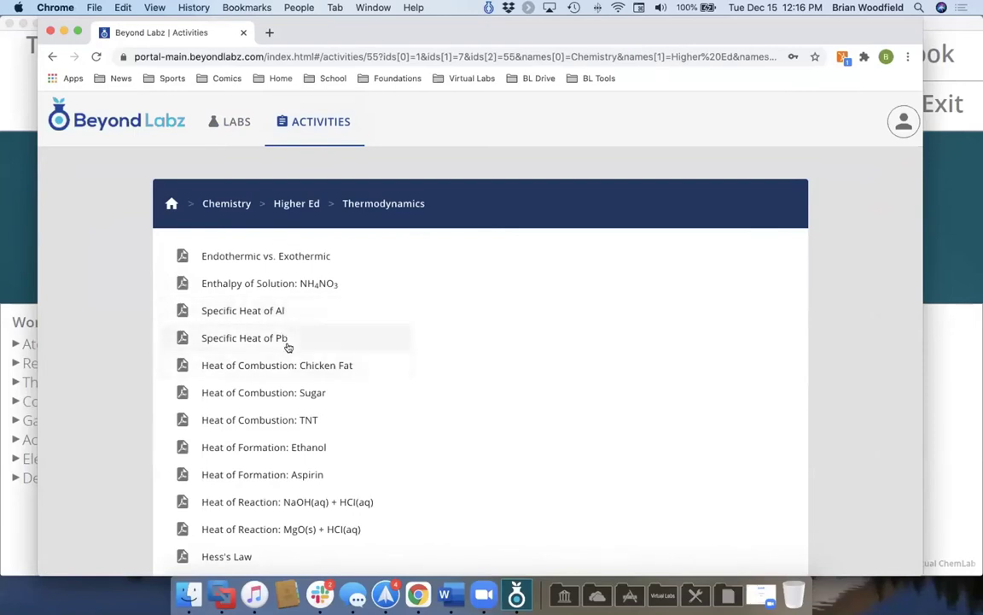
scroll(303, 351, down, 2)
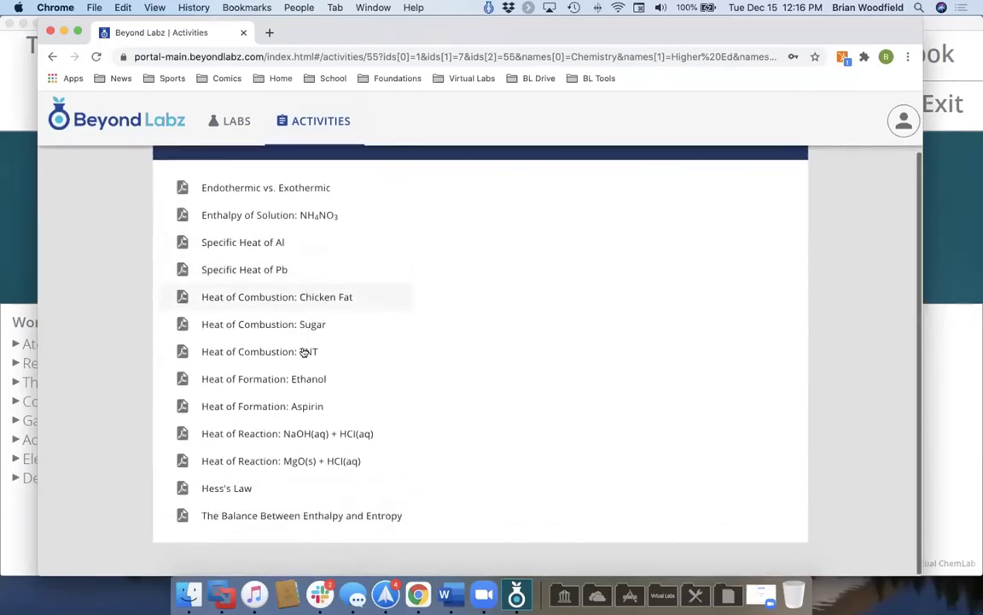
Step: Open the 3-12: Hess's Law worksheet (96.pdf) and read through its three pages
click(219, 490)
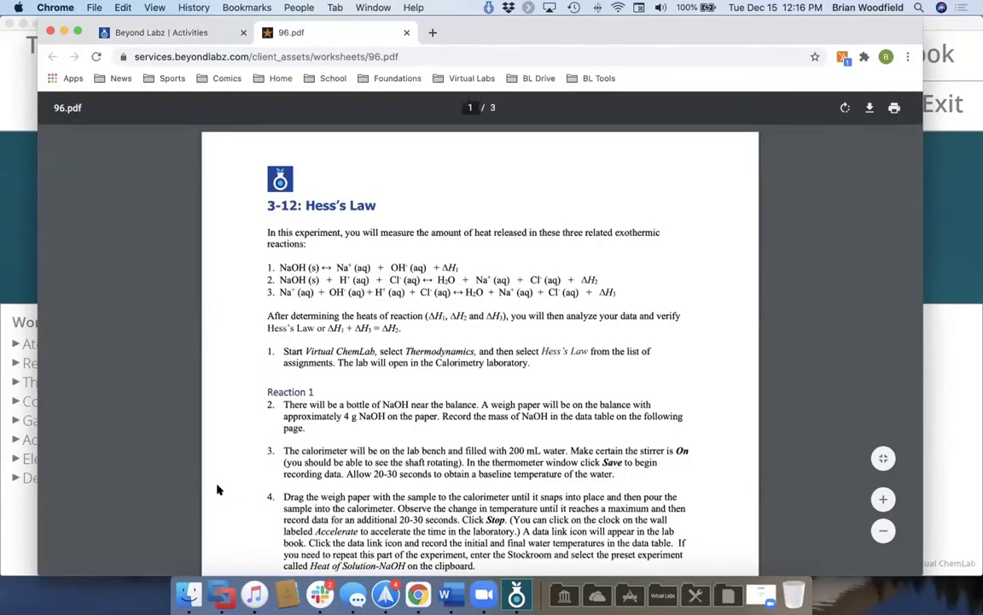
scroll(390, 301, down, 2)
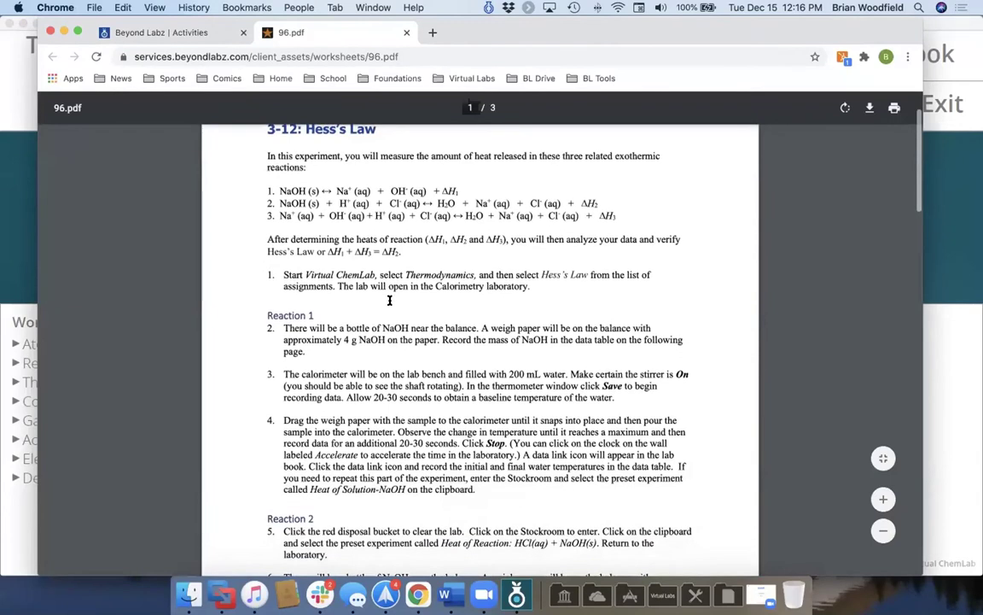
scroll(390, 300, up, 2)
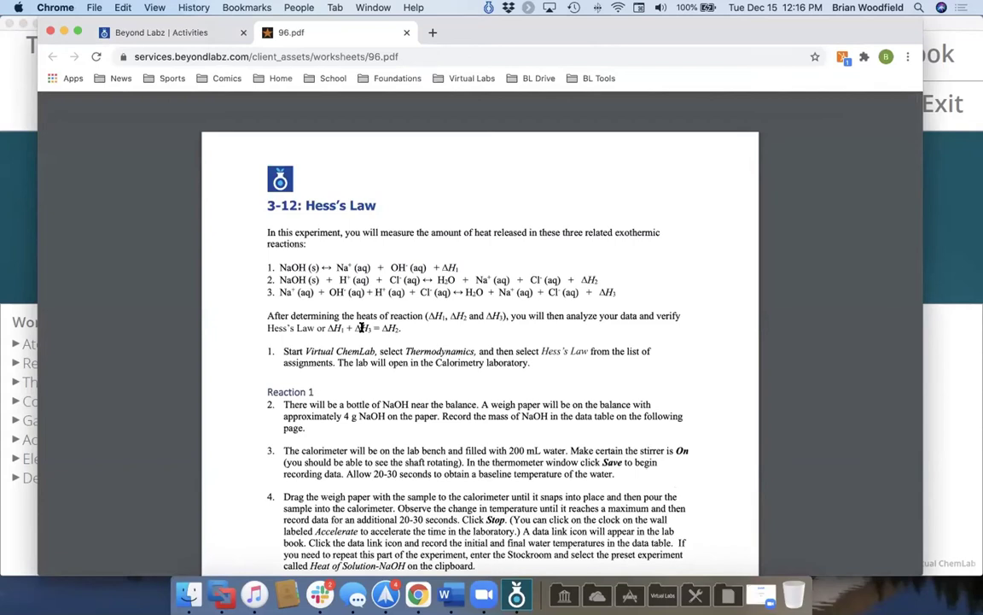
scroll(331, 378, down, 3)
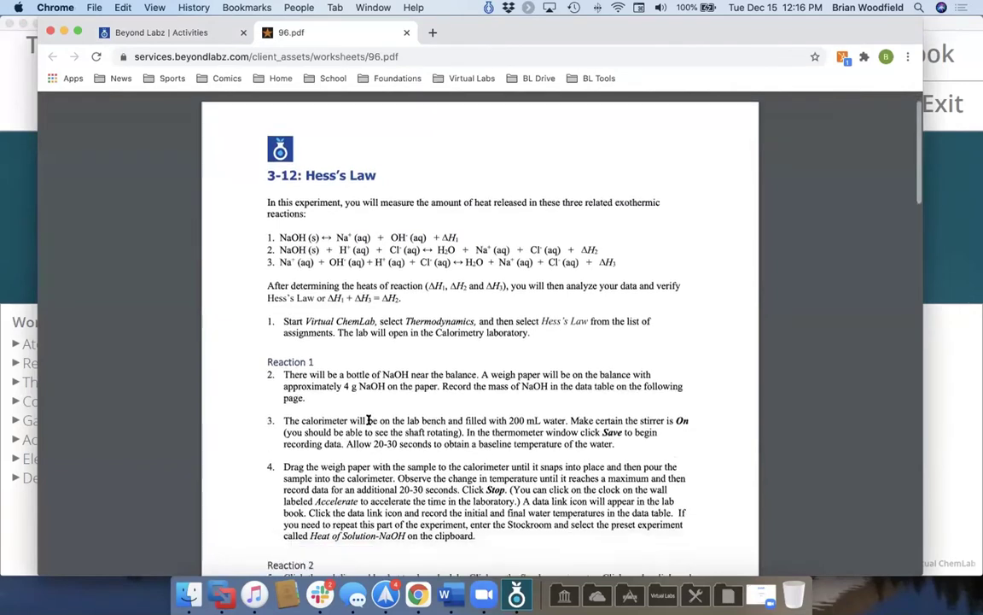
scroll(369, 419, up, 3)
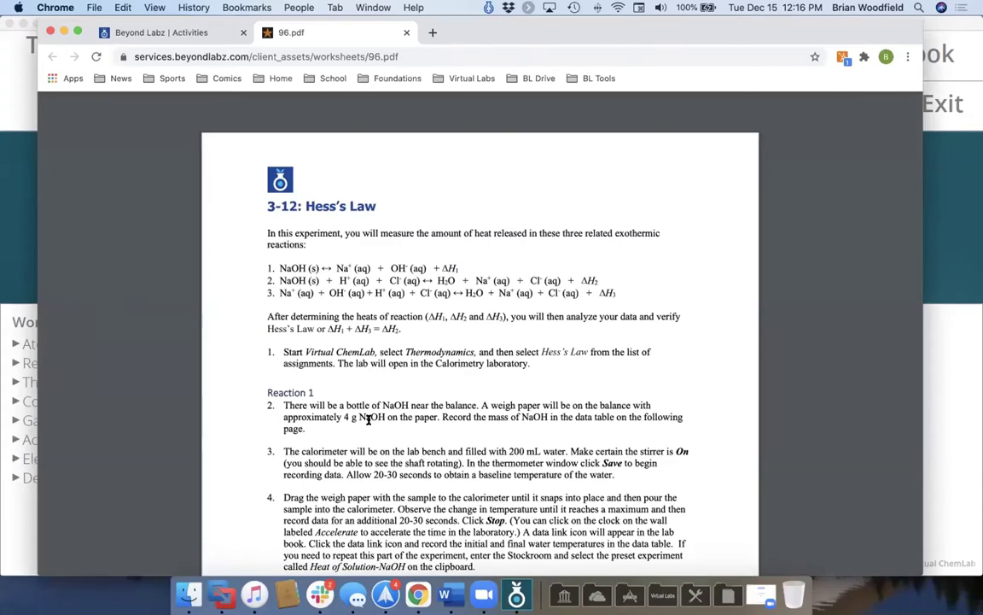
scroll(369, 419, down, 14)
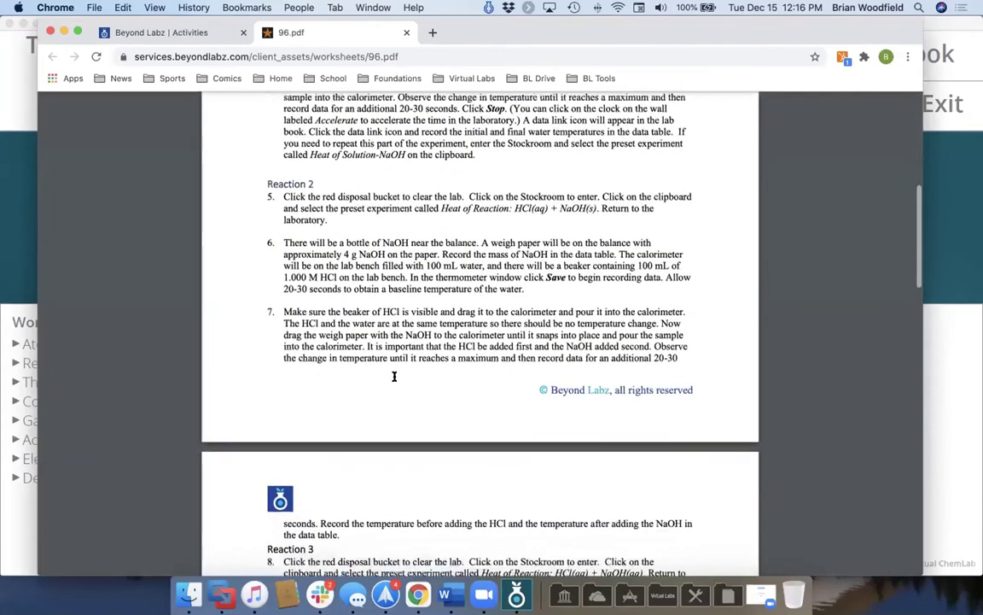
scroll(394, 376, down, 2)
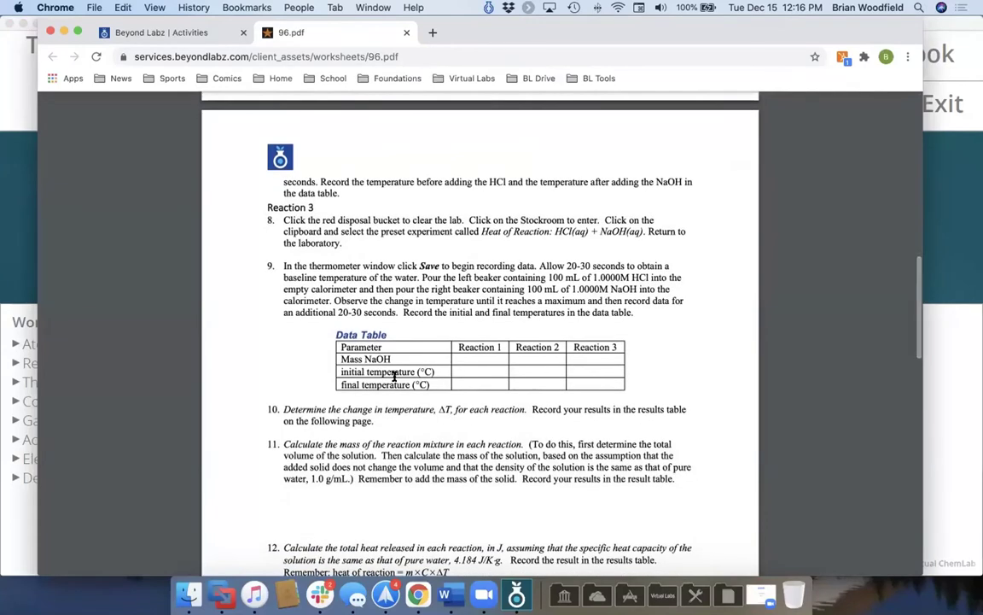
scroll(394, 377, down, 3)
scroll(394, 377, down, 7)
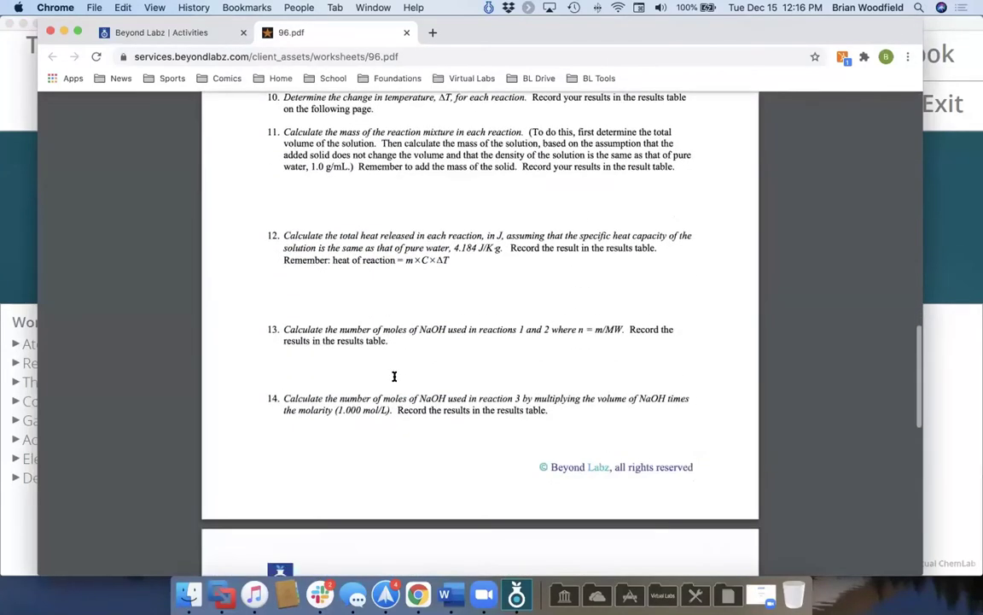
scroll(394, 377, down, 4)
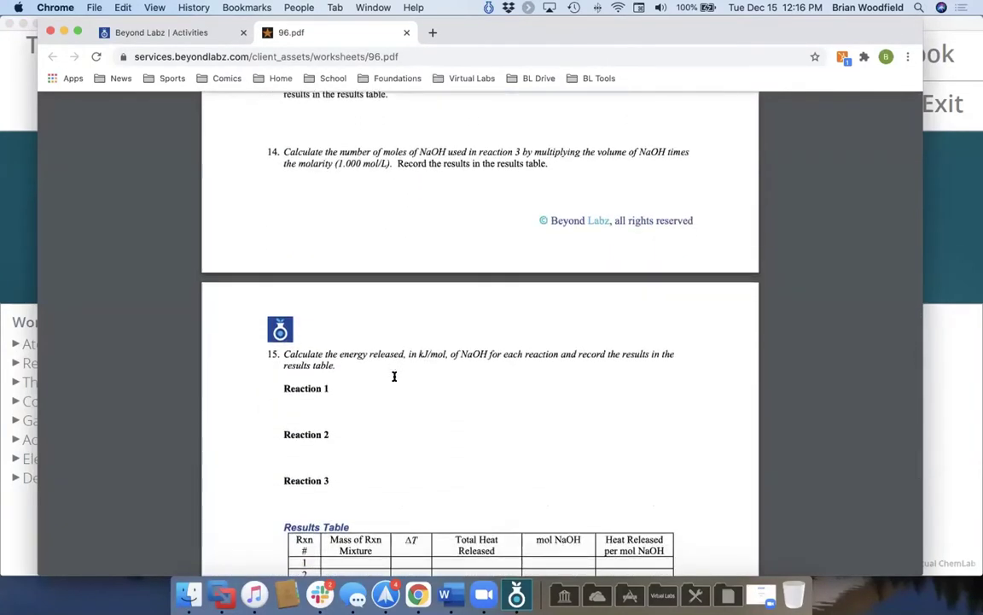
scroll(394, 376, down, 1)
scroll(394, 377, down, 5)
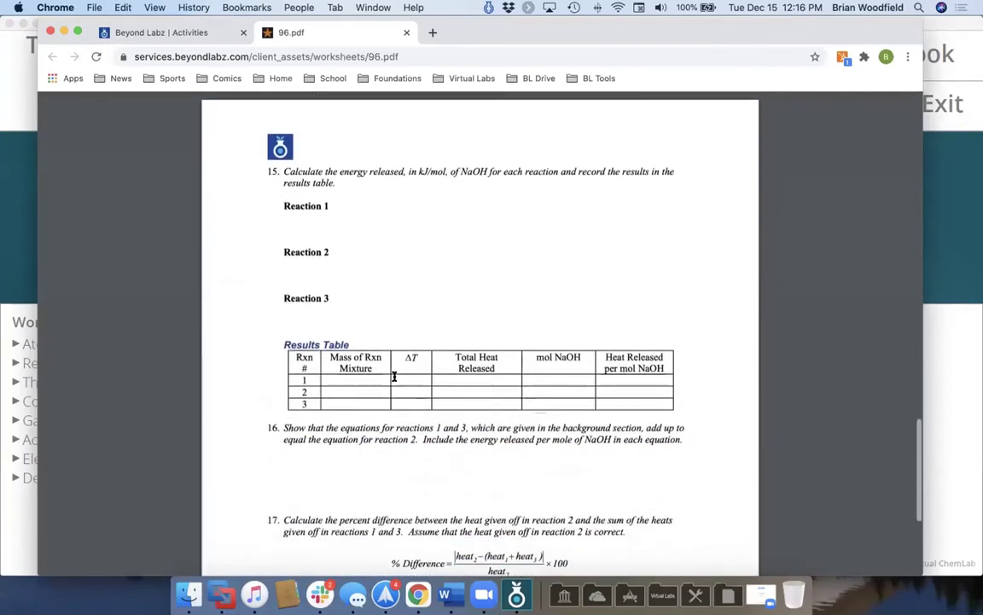
scroll(394, 377, down, 3)
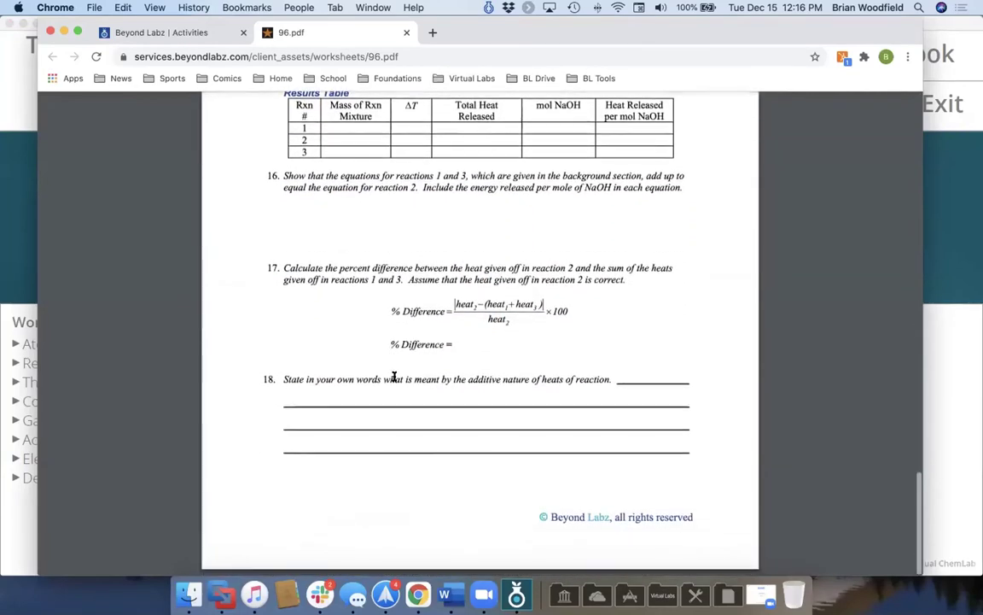
scroll(394, 376, up, 20)
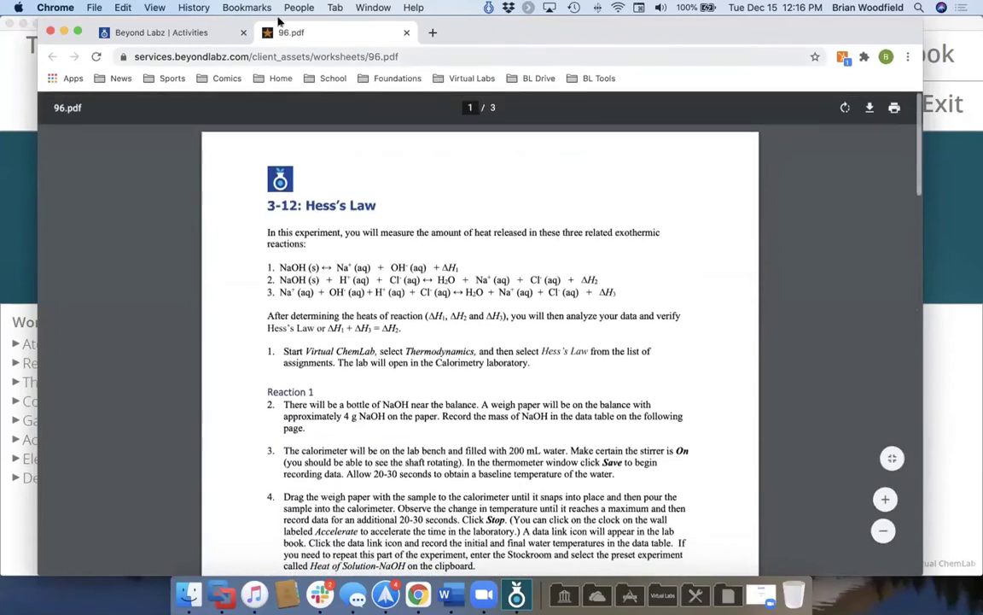
Step: In Virtual ChemLab, launch the Thermodynamics worksheet Hess's Law to load the Calorimetry bench
click(189, 33)
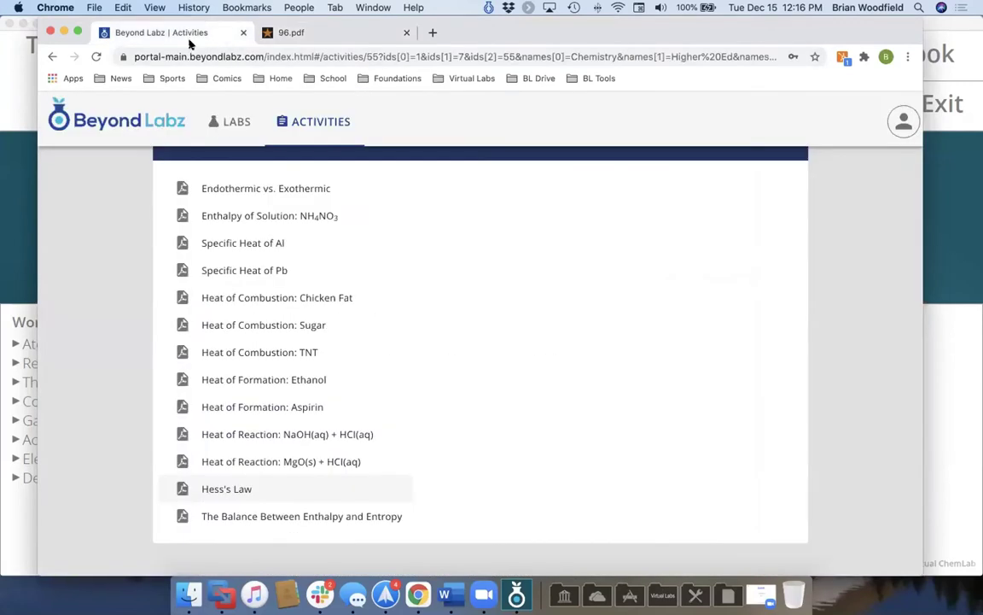
click(224, 124)
click(15, 231)
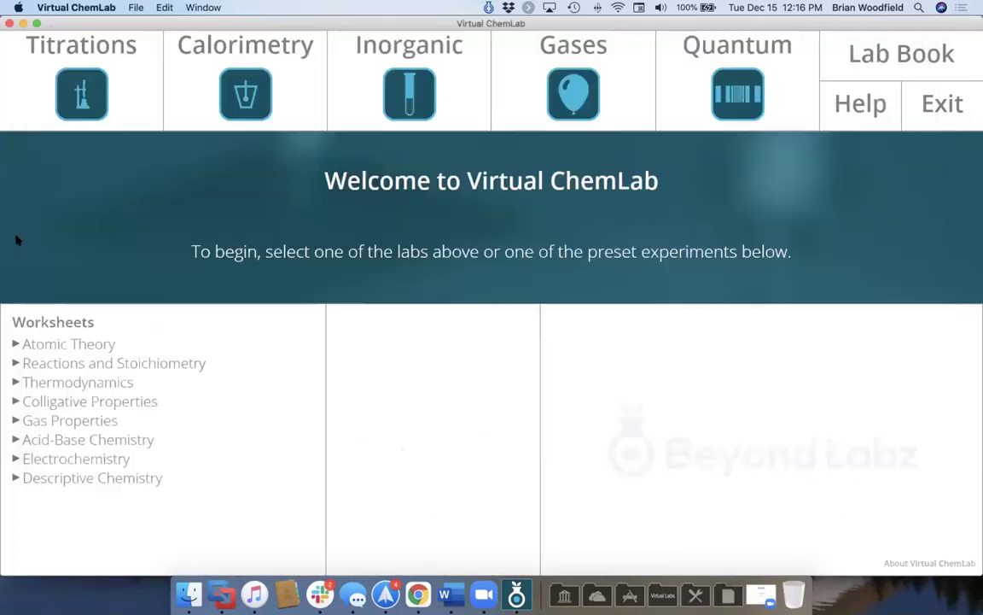
click(106, 385)
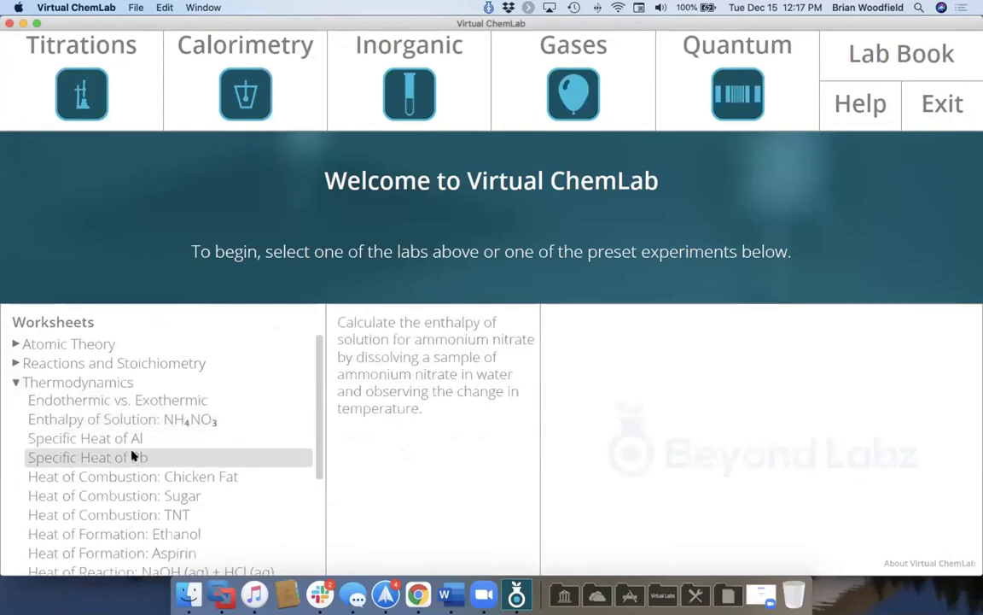
scroll(132, 456, down, 5)
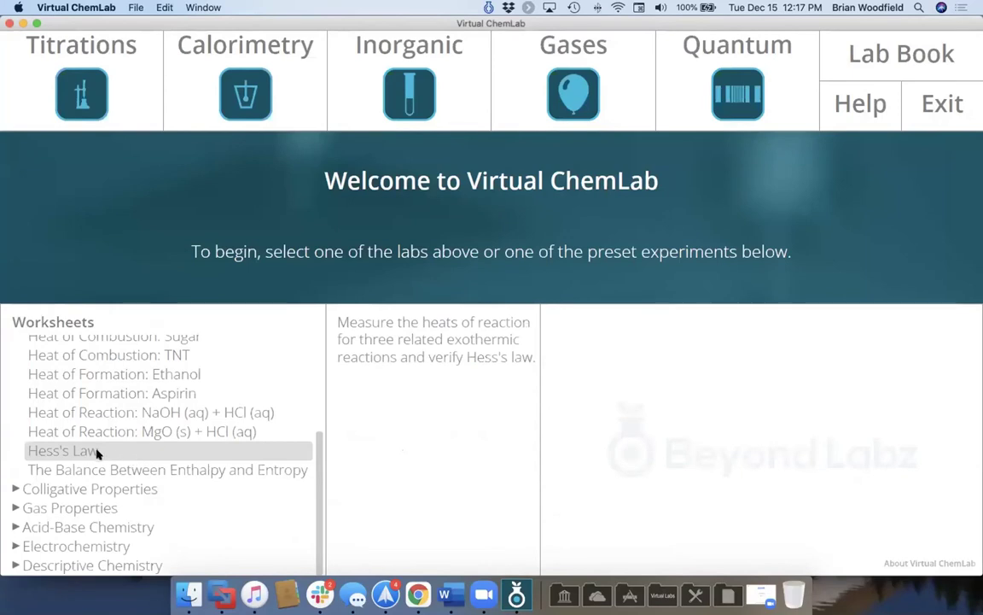
double_click(94, 452)
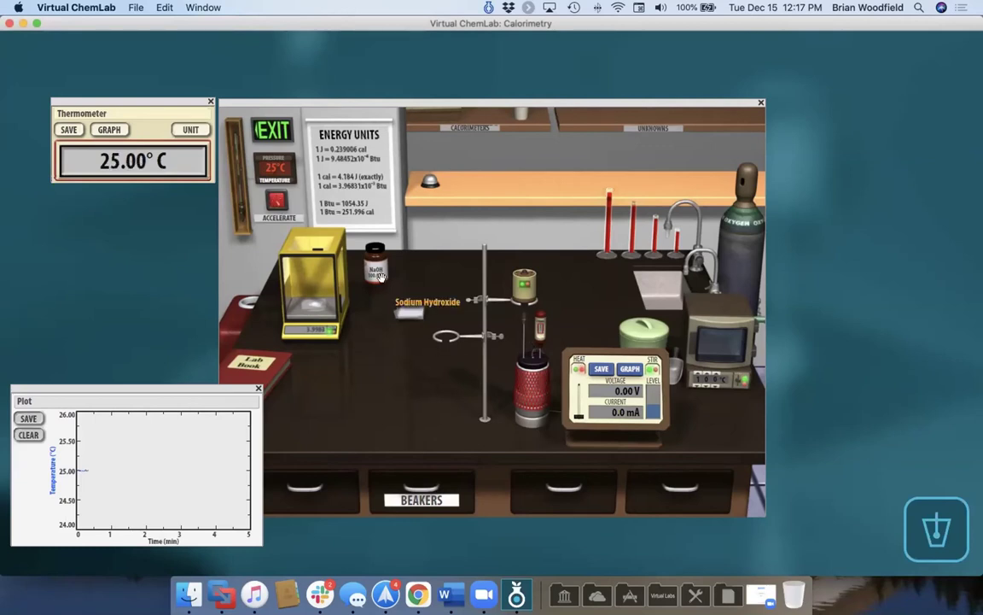
Step: Zoom in on the balance to read the NaOH sample mass, then return to the full bench
click(300, 290)
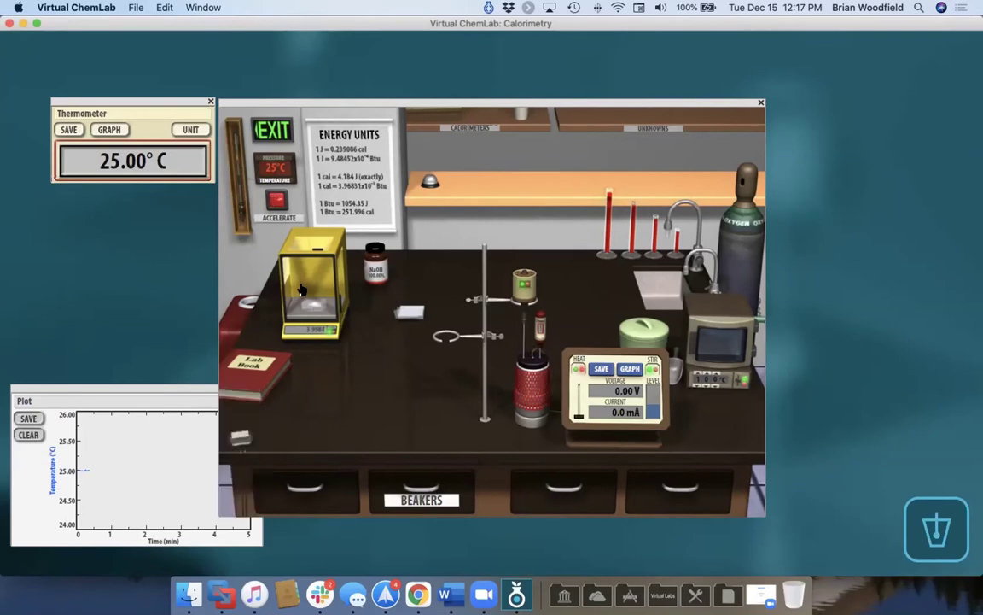
click(301, 290)
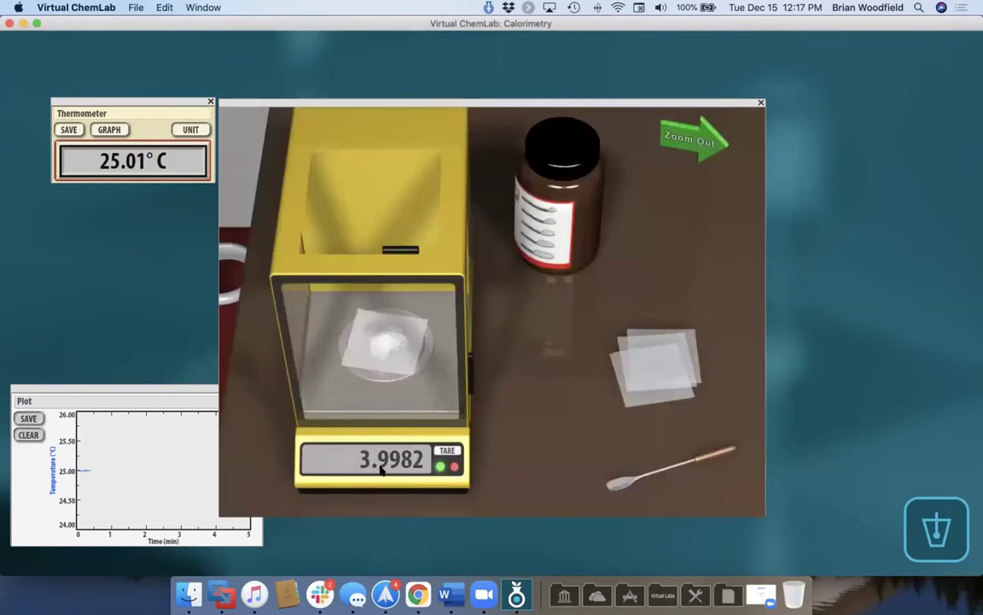
click(686, 150)
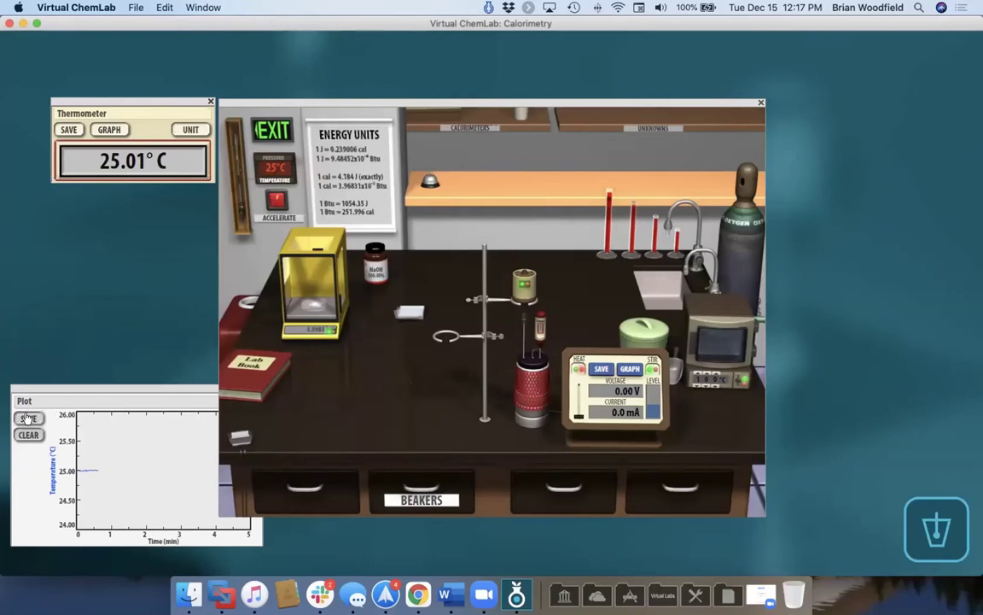
Step: Record temperature while adding the NaOH to the calorimeter, plotting the rise to about 30.19 °C
click(68, 132)
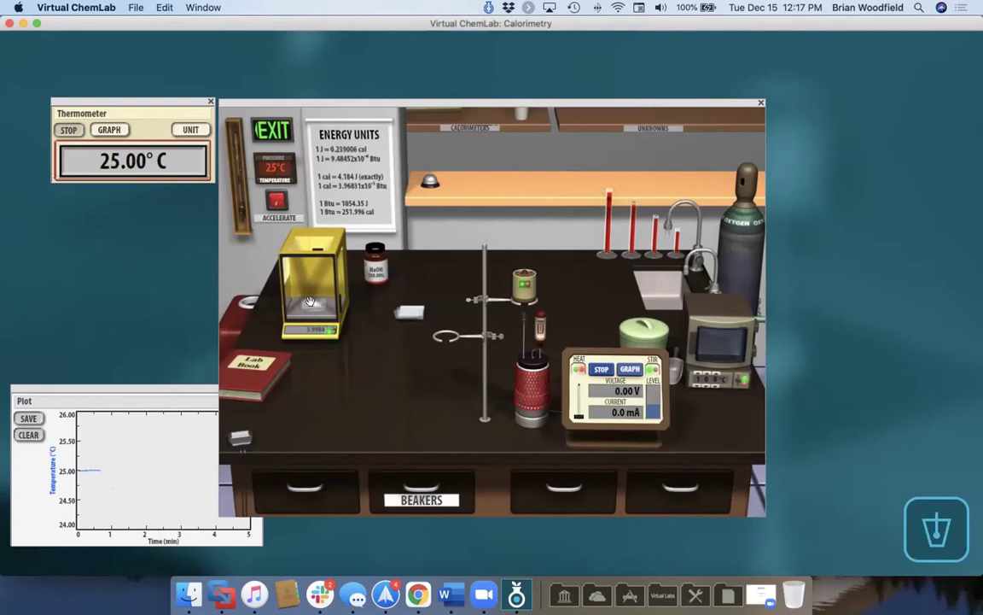
drag(434, 340, 515, 380)
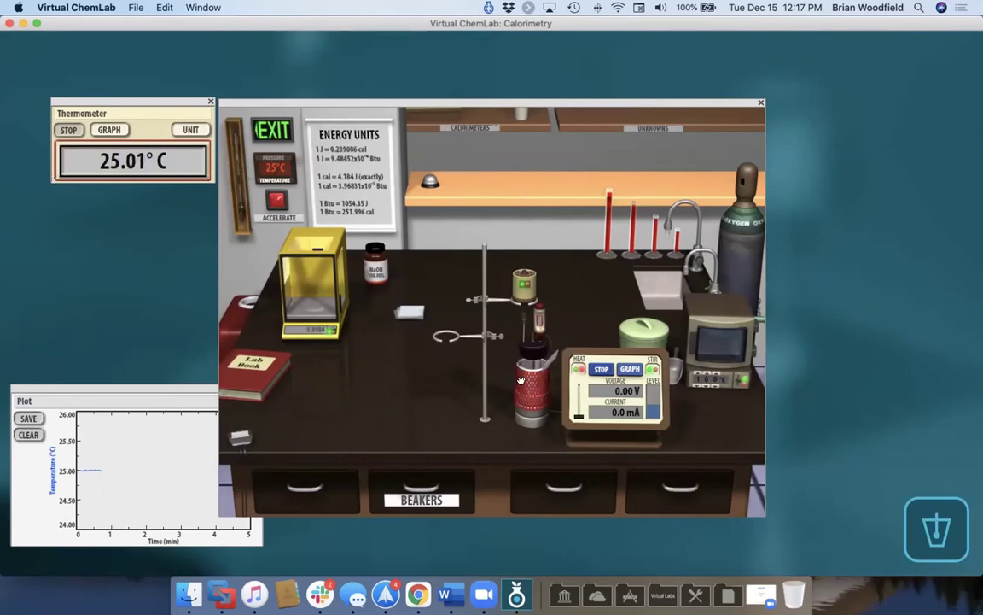
click(105, 391)
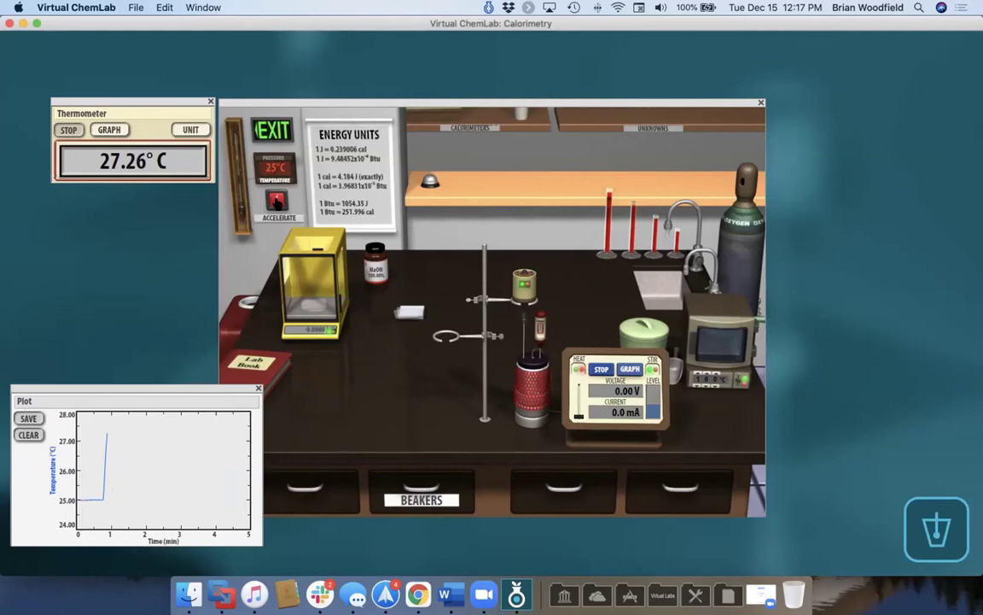
click(276, 202)
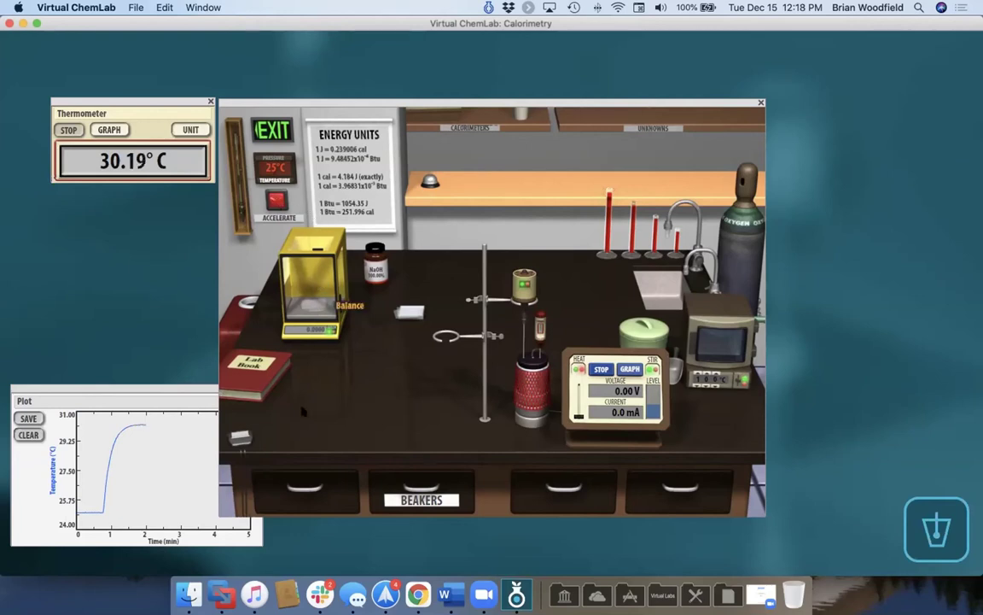
Step: Reopen the 96.pdf Hess's Law worksheet in Chrome and scroll to Reaction 2's steps 5–7
click(413, 590)
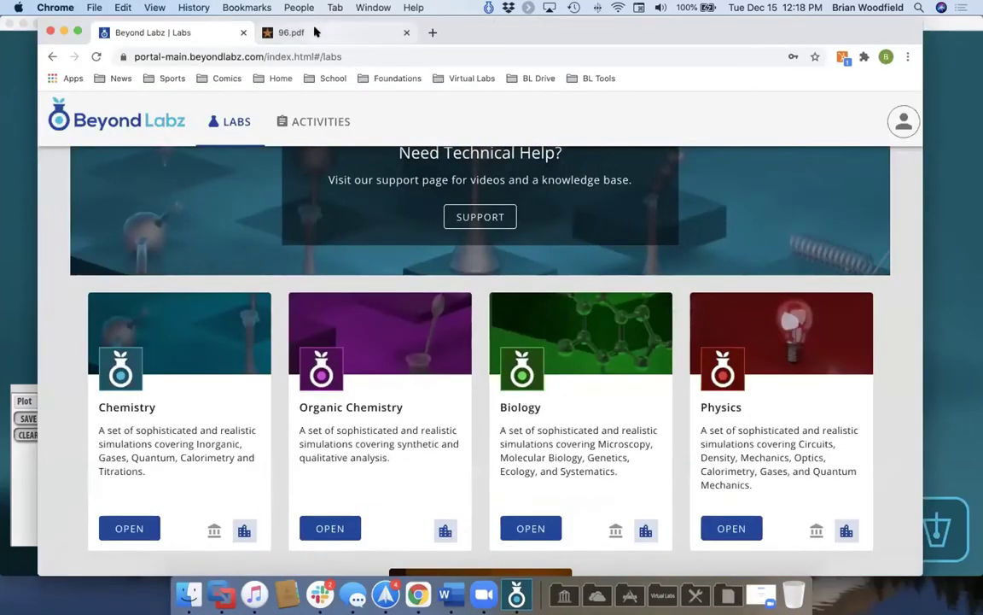
click(315, 31)
scroll(344, 359, down, 2)
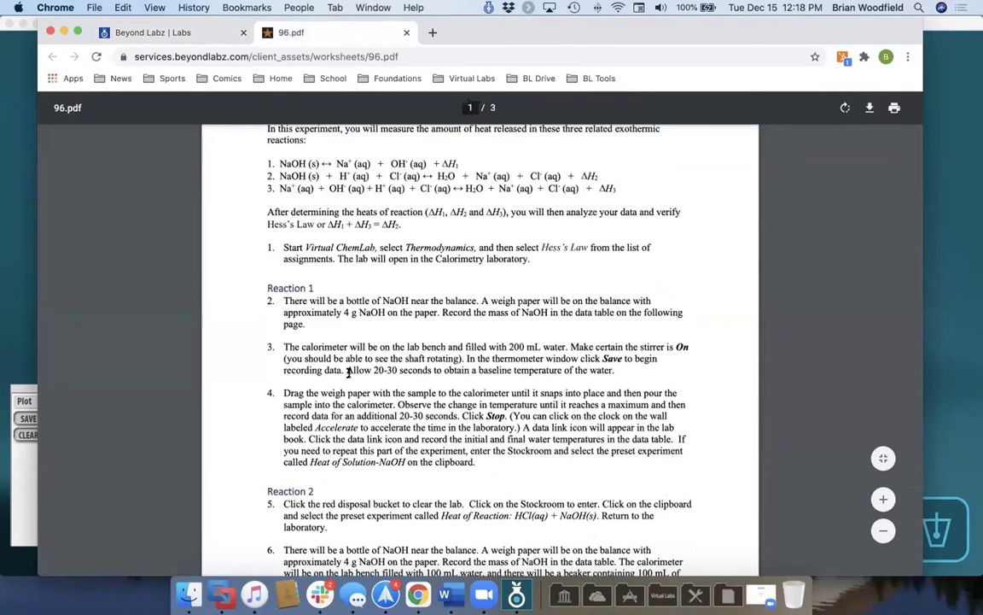
scroll(321, 400, down, 1)
scroll(322, 400, down, 1)
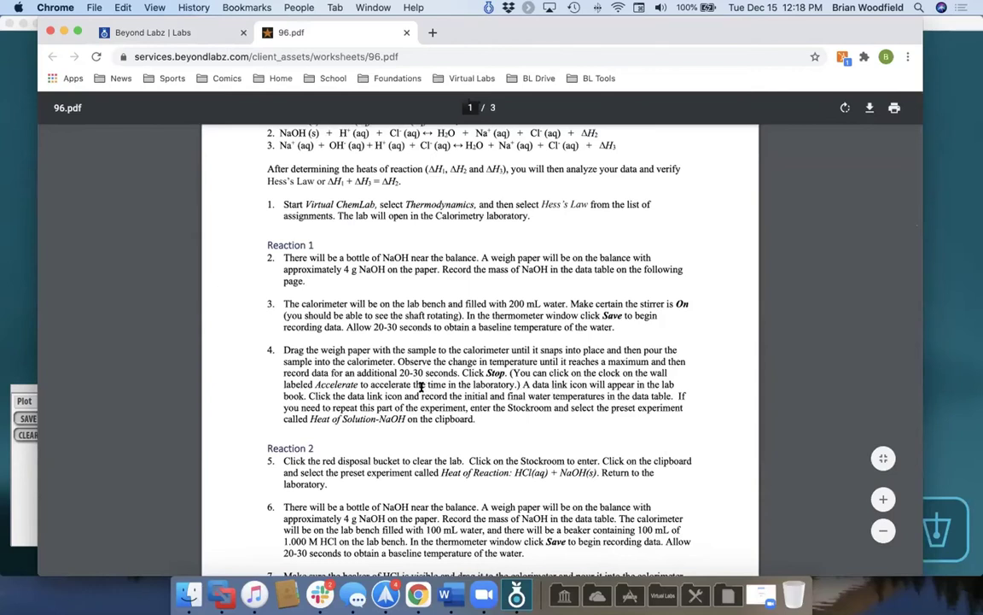
scroll(411, 384, down, 1)
scroll(411, 384, down, 5)
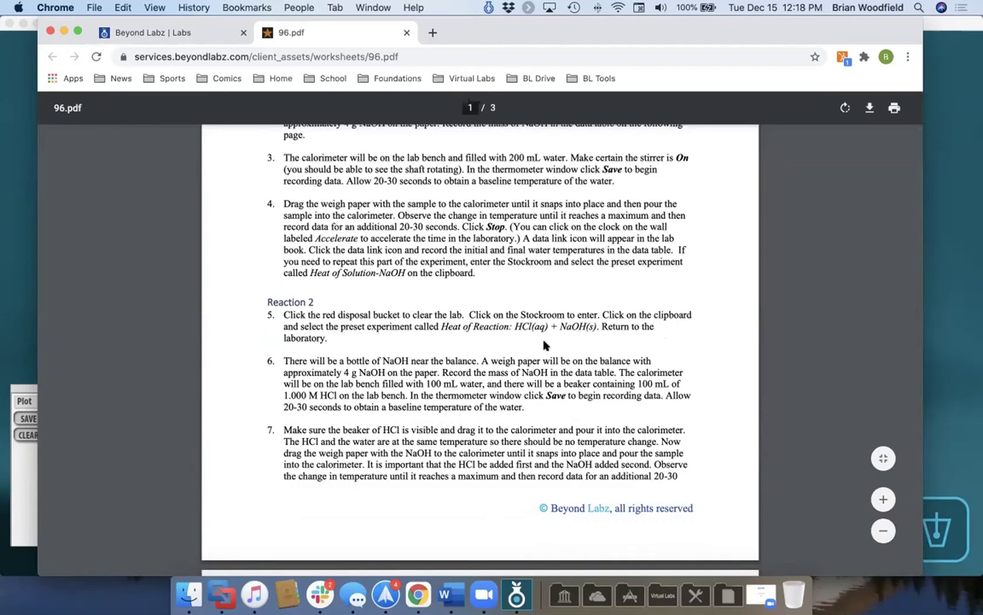
Step: Stop the thermometer, copy and review the time–temperature data in the Lab Book, then close it
click(9, 357)
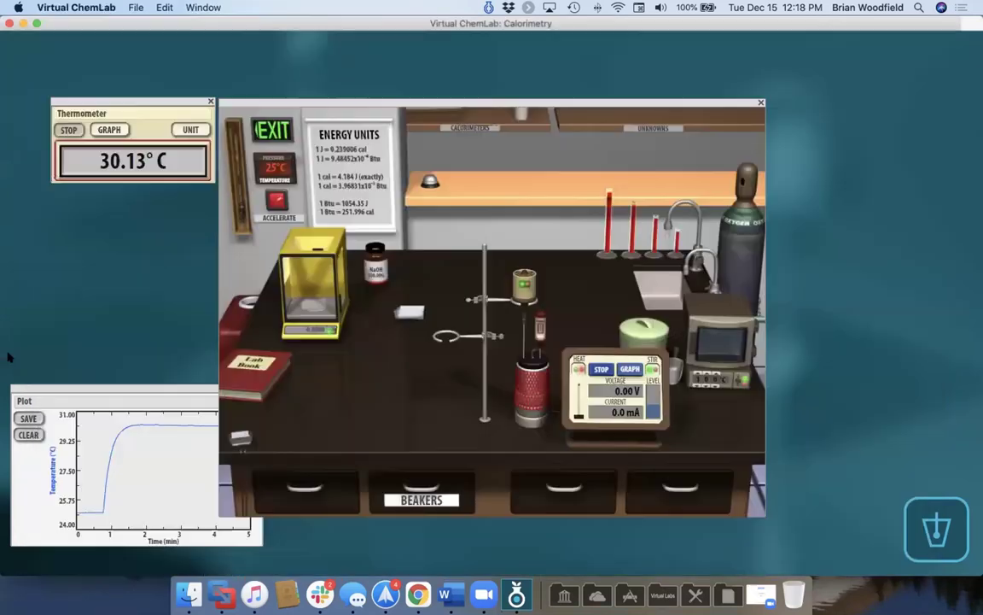
click(68, 130)
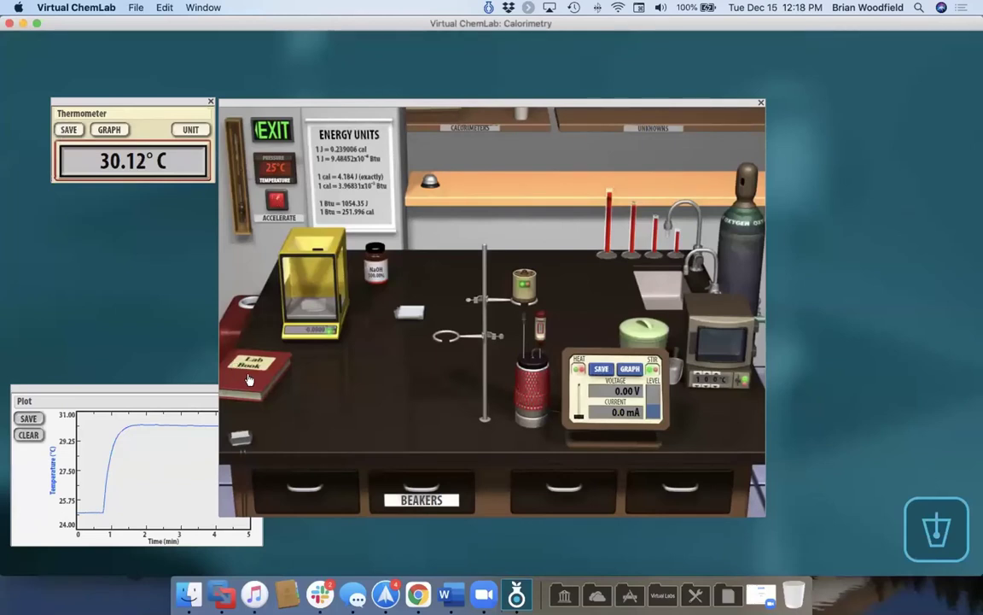
click(231, 350)
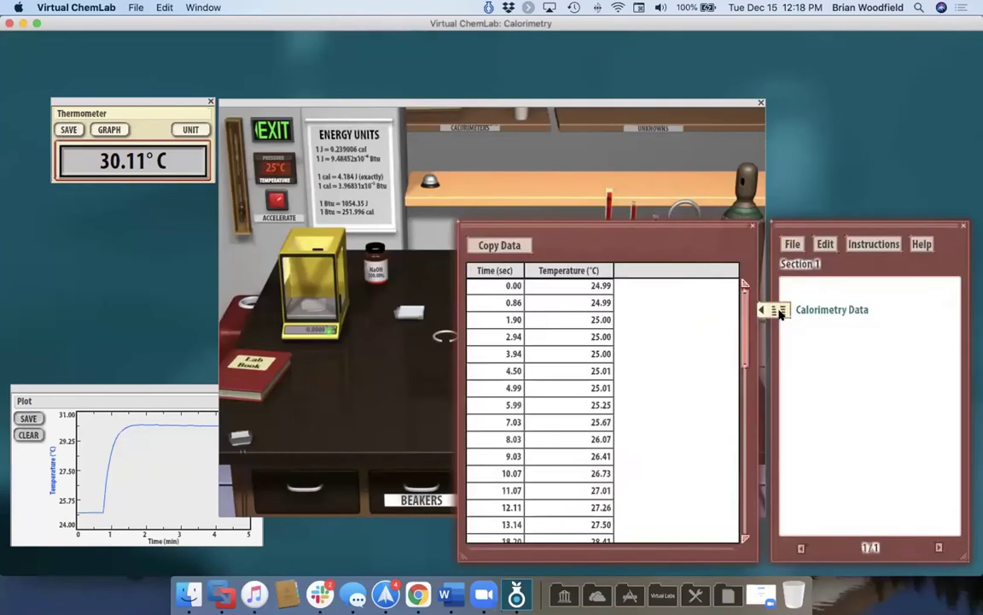
click(515, 247)
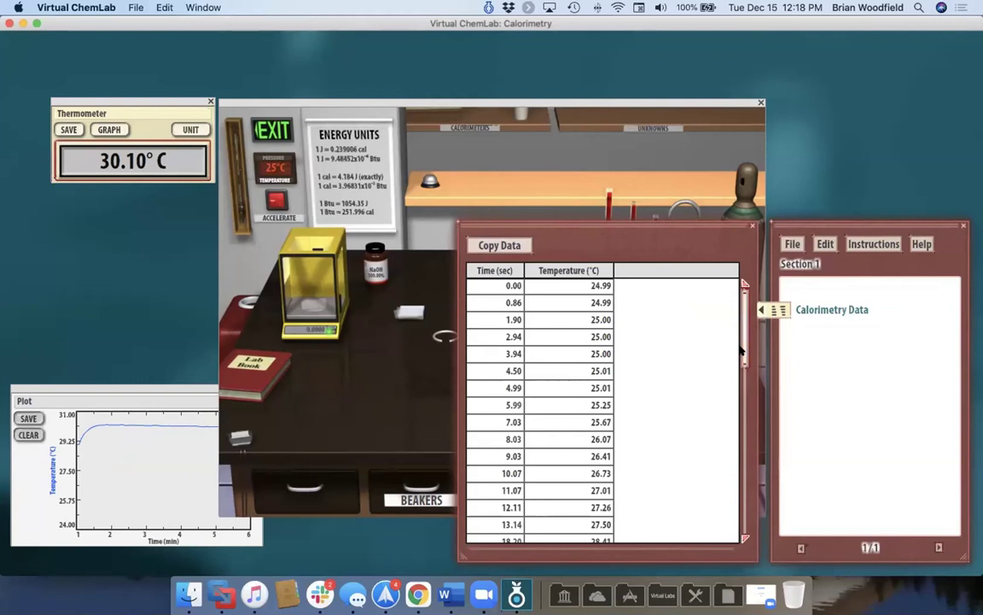
scroll(740, 461, down, 15)
scroll(737, 461, up, 15)
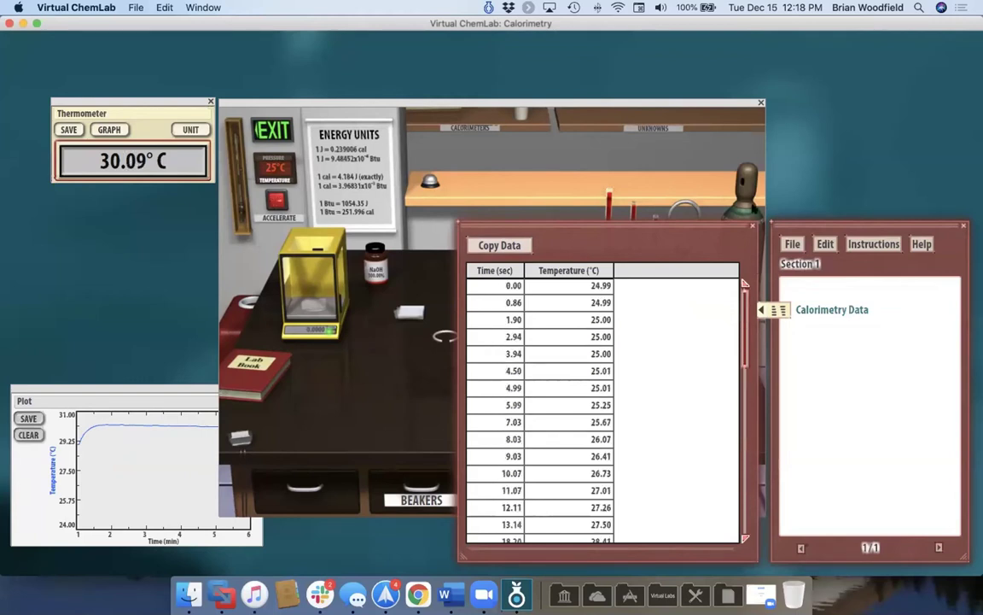
click(138, 450)
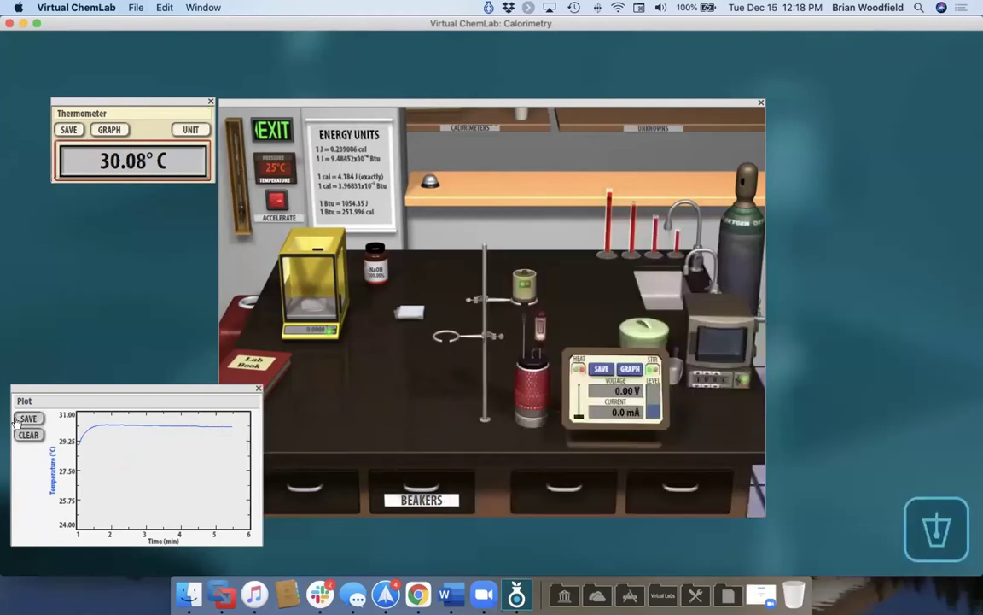
Step: Dispose of the old experiment and load the Heat of Reaction: HCl (aq) + NaOH (s) preset from the Stockroom
click(245, 303)
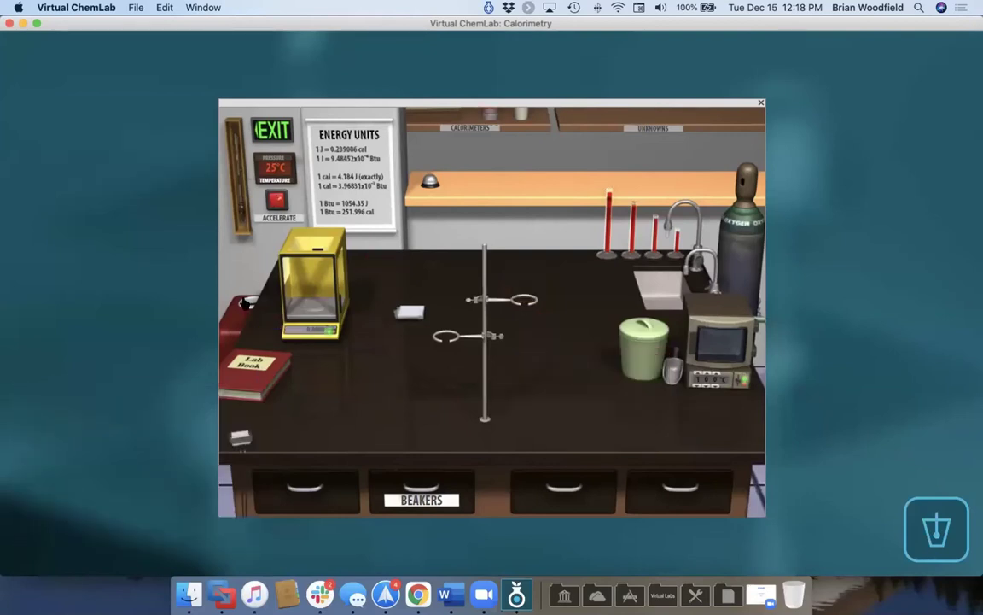
click(530, 148)
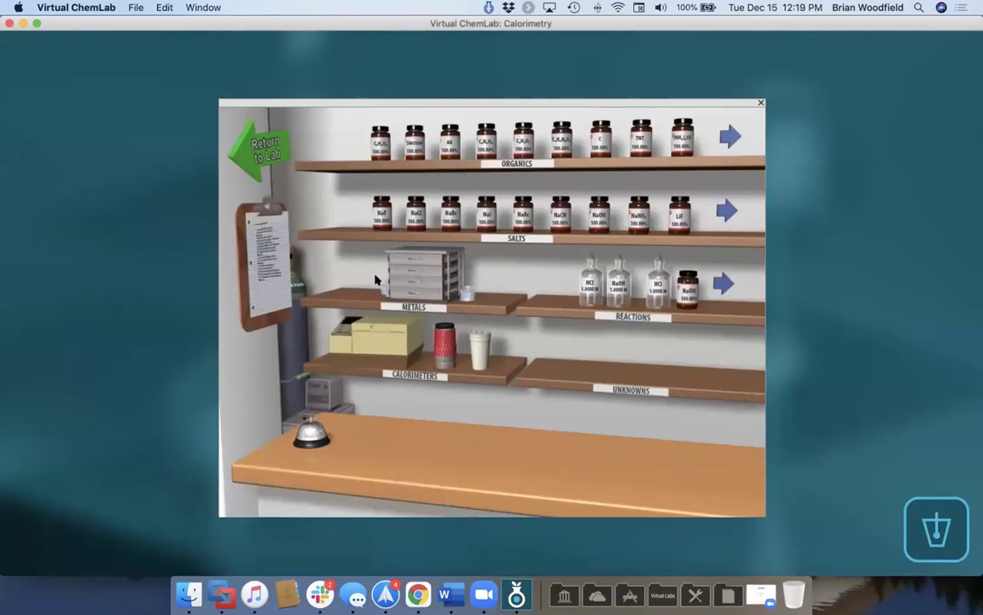
click(268, 267)
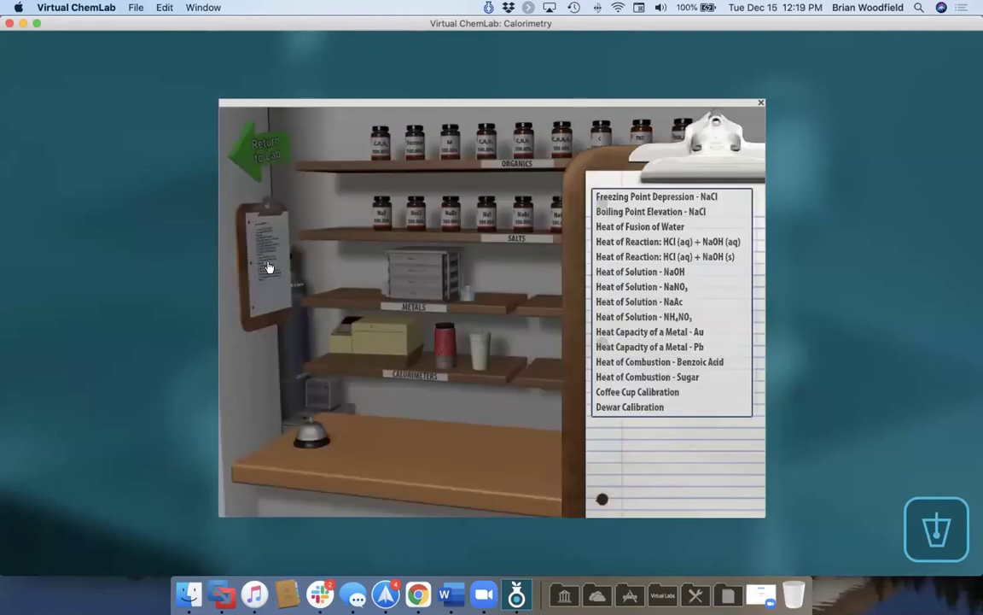
mouse_move(638, 243)
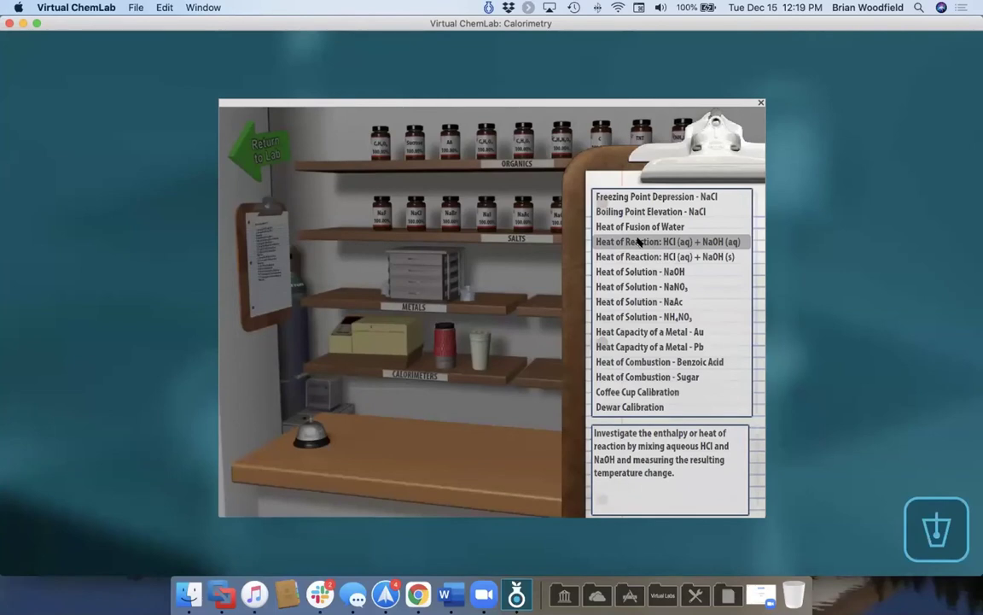
mouse_move(632, 262)
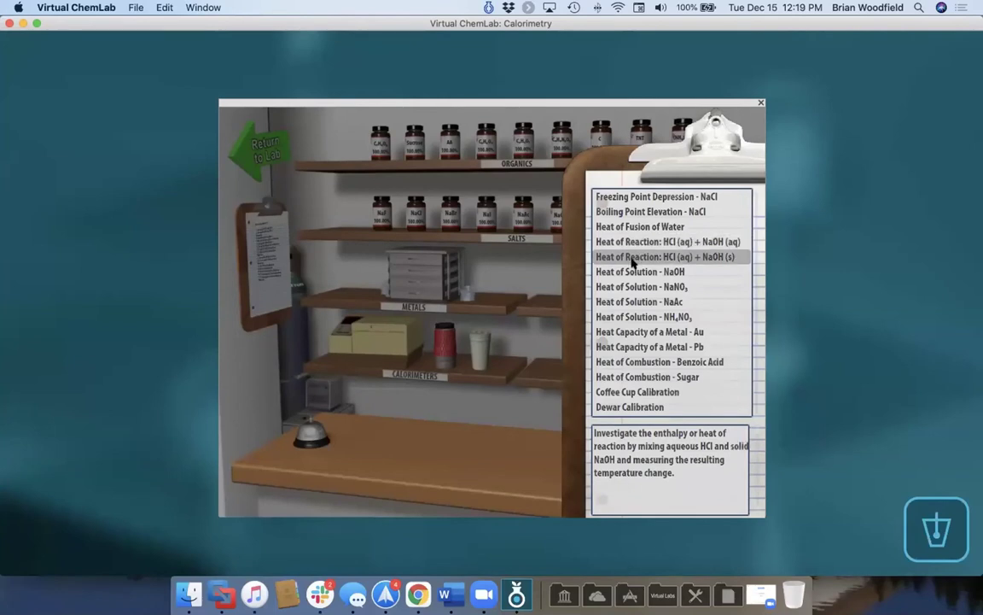
click(633, 258)
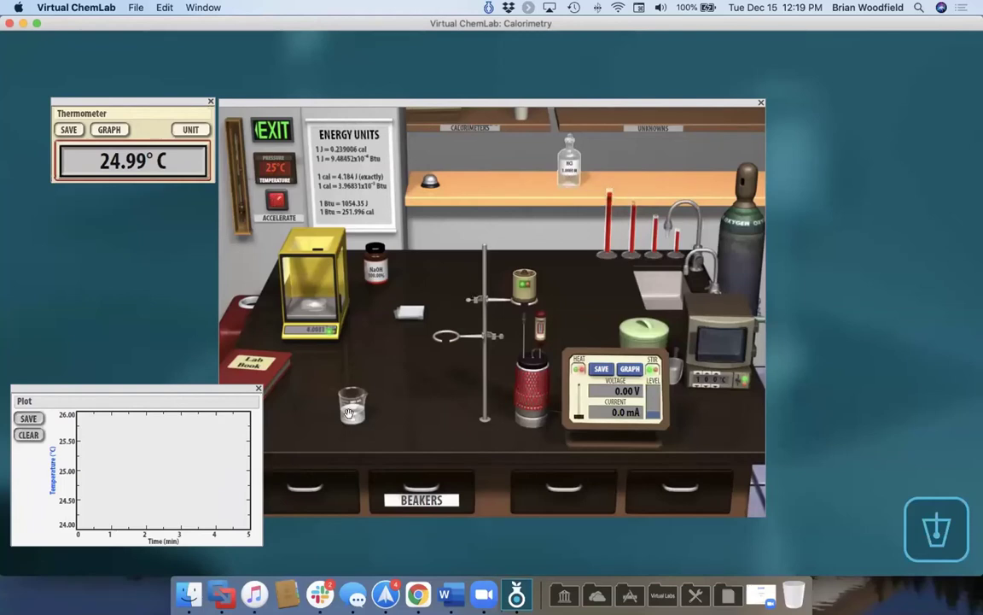
Step: Pour the HCl into the calorimeter, confirm about 4.001 g NaOH on the balance, and start recording
drag(349, 413, 521, 380)
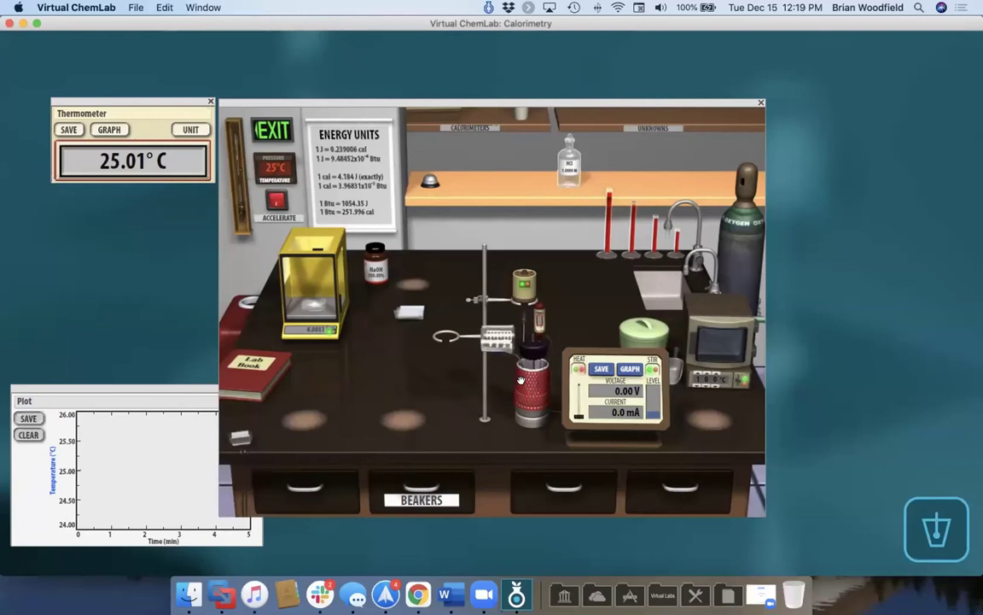
click(85, 480)
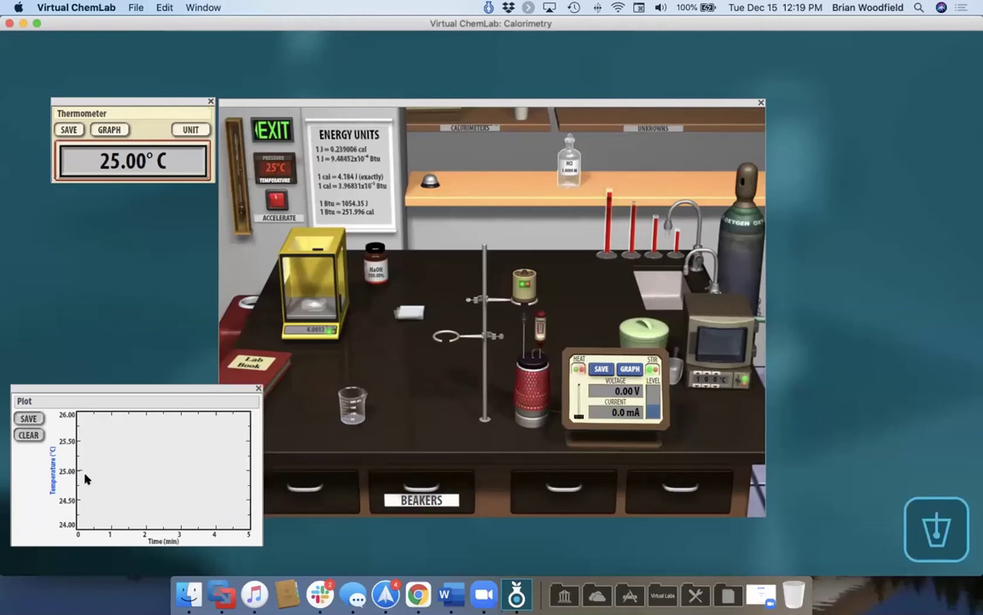
click(314, 313)
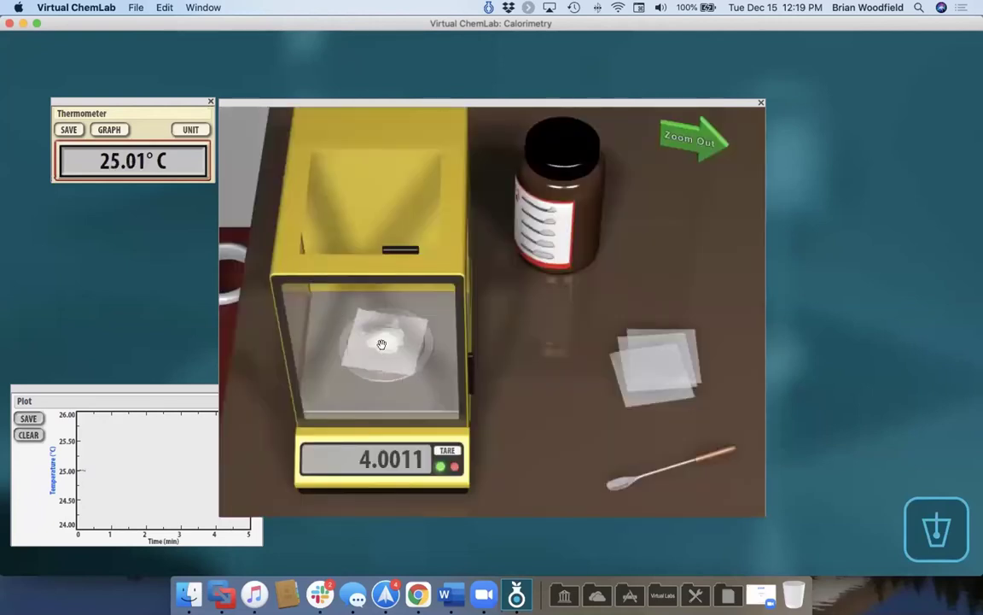
click(707, 141)
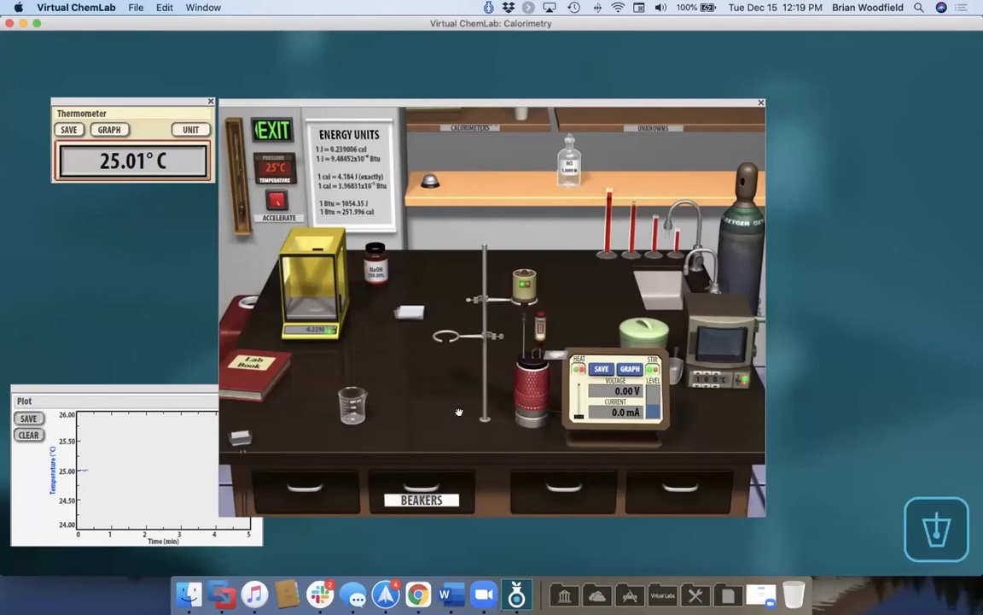
click(68, 130)
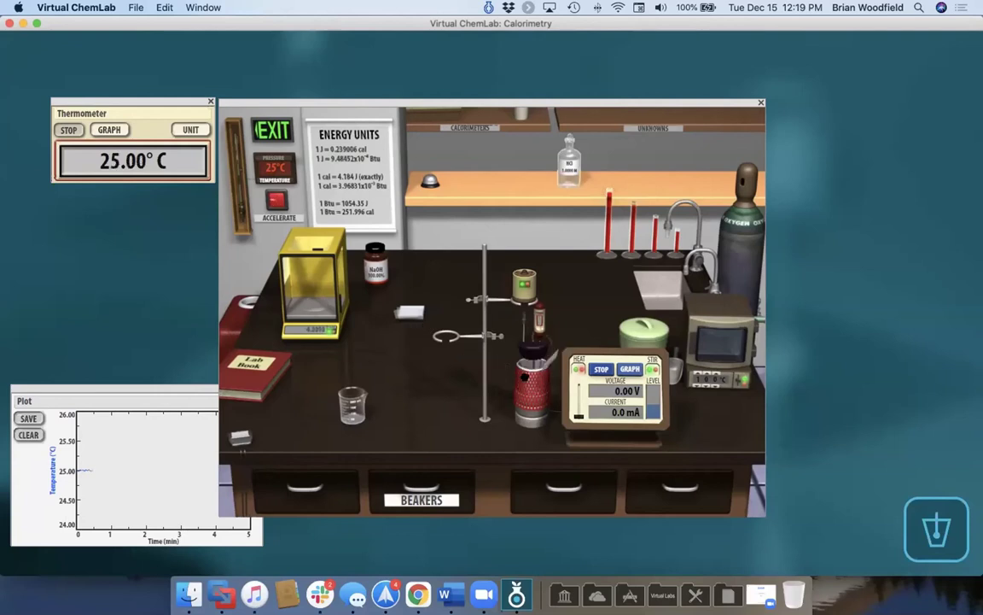
Step: Add the NaOH to the HCl, stop recording near 36.5 °C, and exit the calorimetry lab
drag(486, 365, 523, 378)
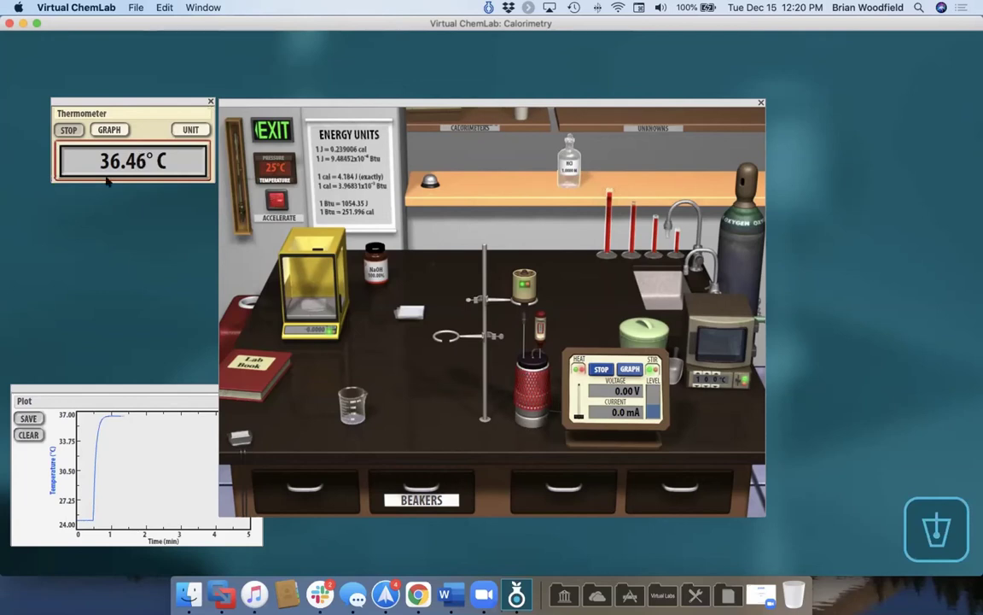
click(66, 130)
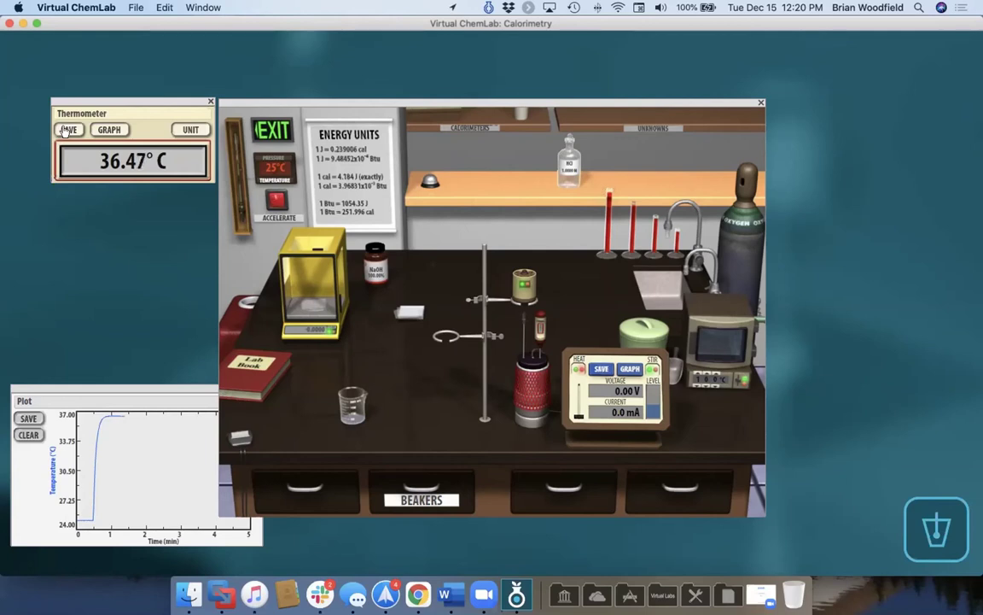
click(277, 128)
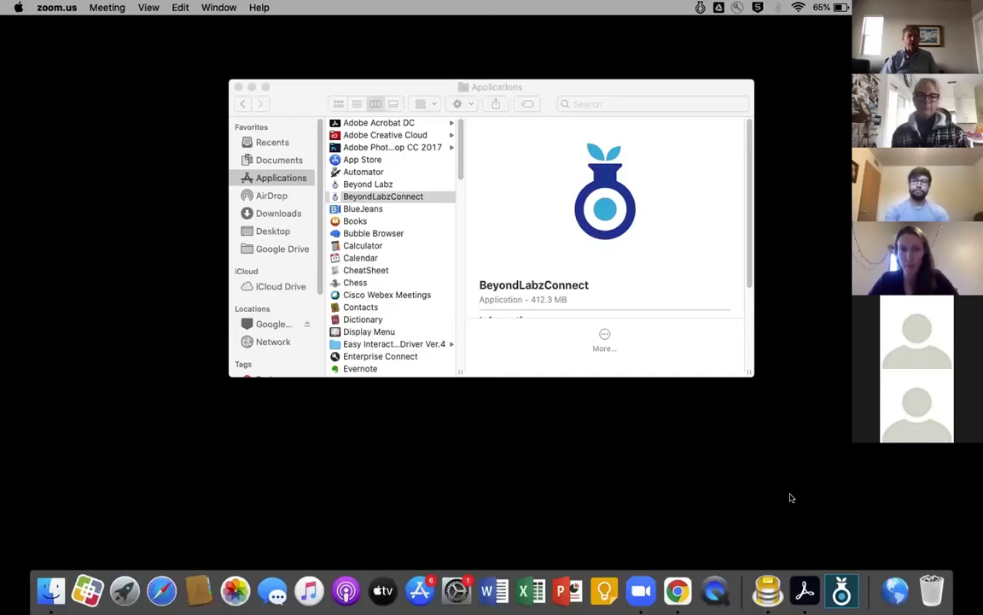
Step: Switch to the Canvas GenChemDemo Modules page and scroll to the Acid-Base Chemistry module's assignments 6-1 to 6-11
key(ctrl+Right)
scroll(546, 378, down, 10)
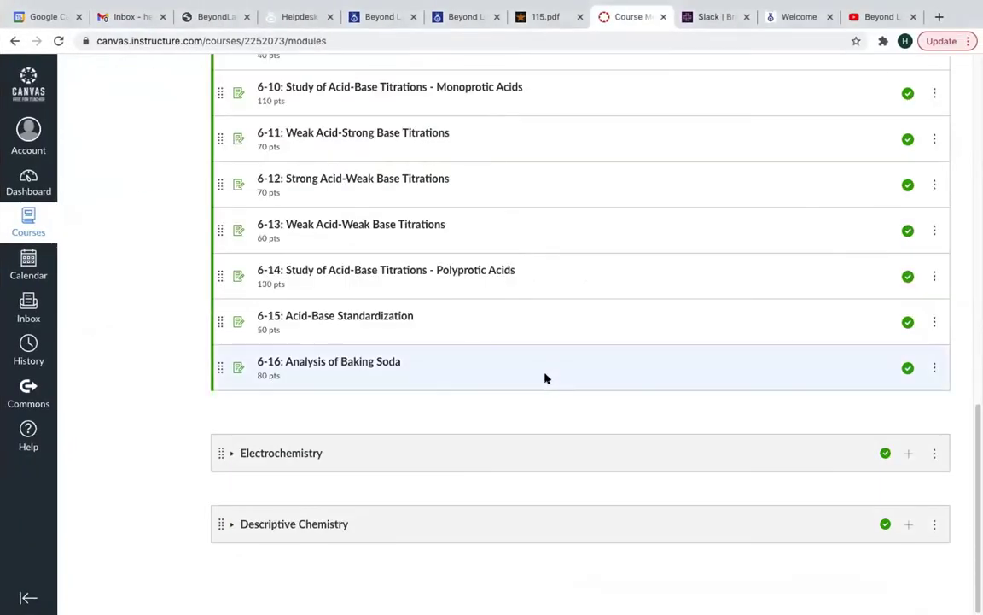
scroll(547, 378, up, 10)
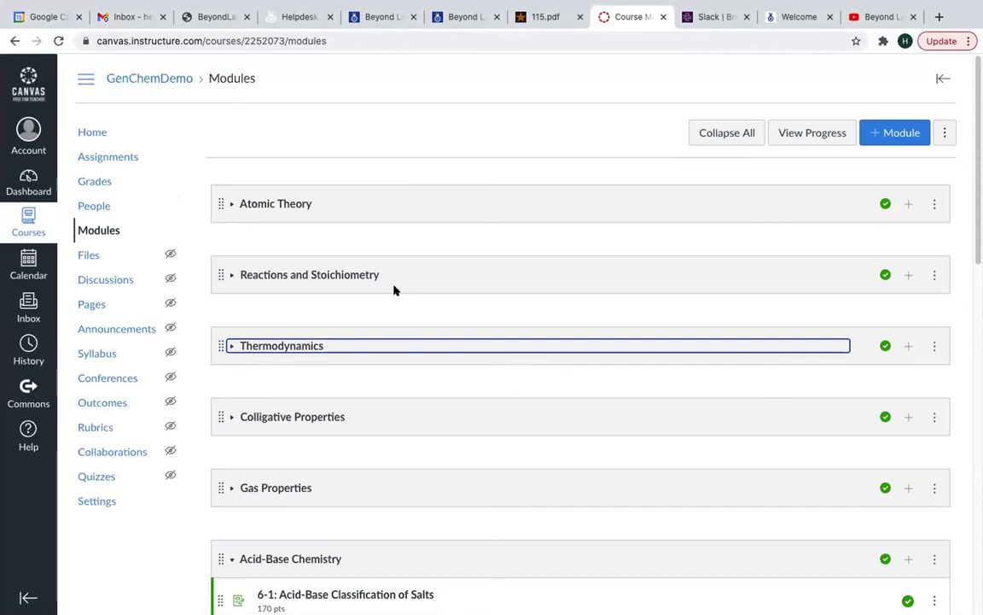
scroll(394, 290, down, 6)
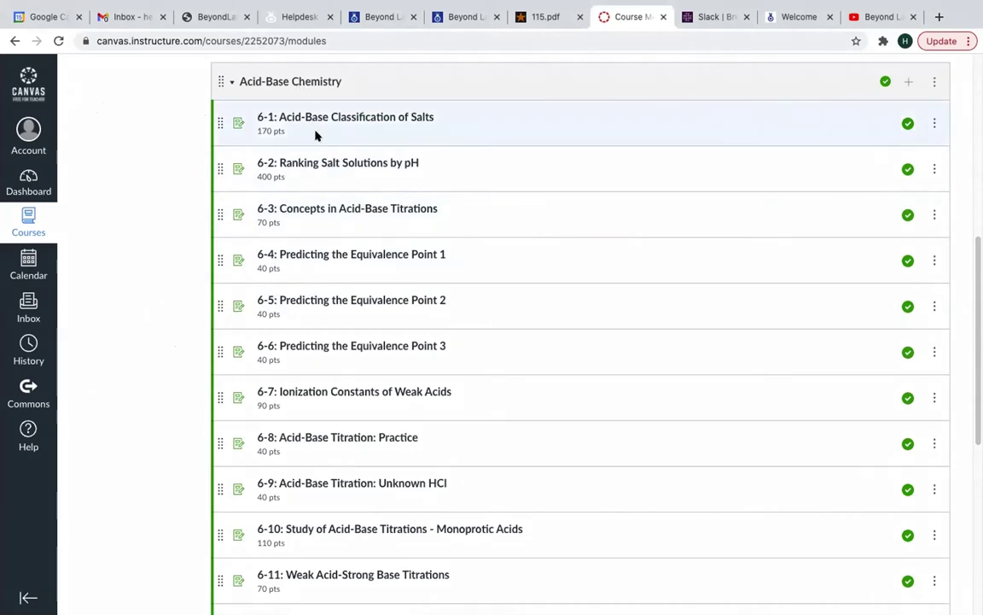
Step: Open assignment 6-3: Concepts in Acid-Base Titrations and start the assessment
click(361, 216)
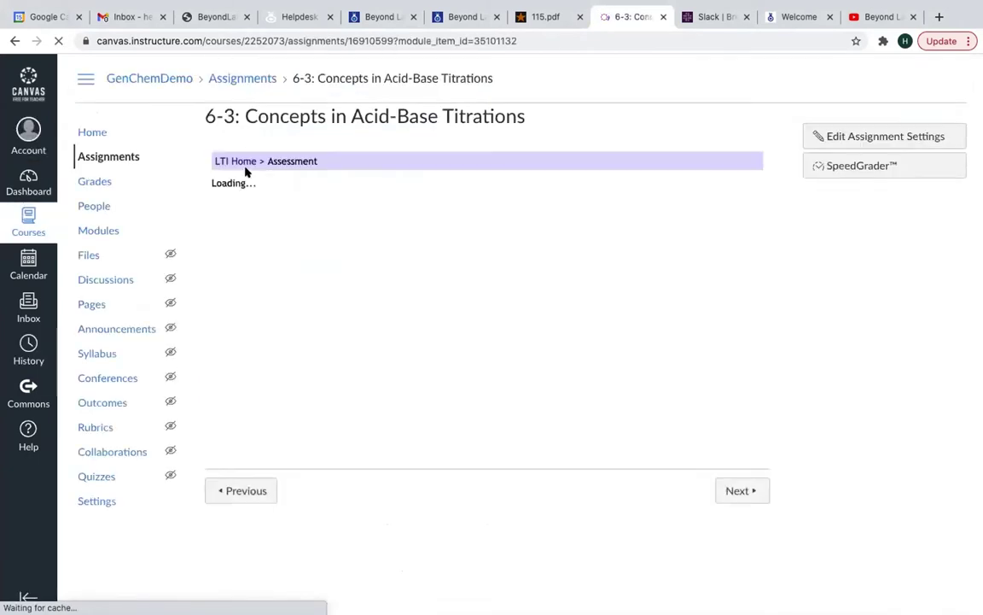
click(261, 275)
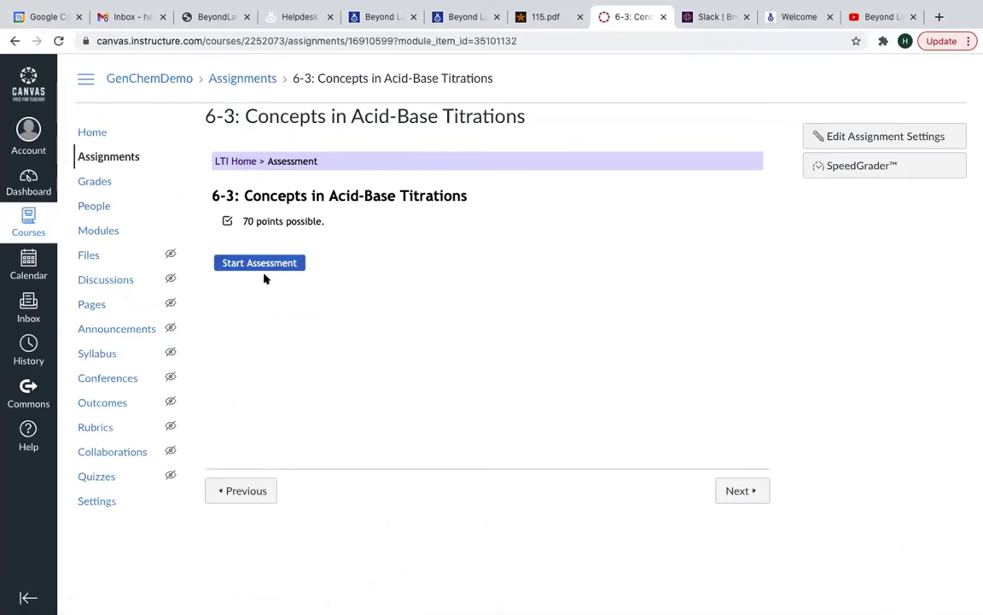
click(269, 262)
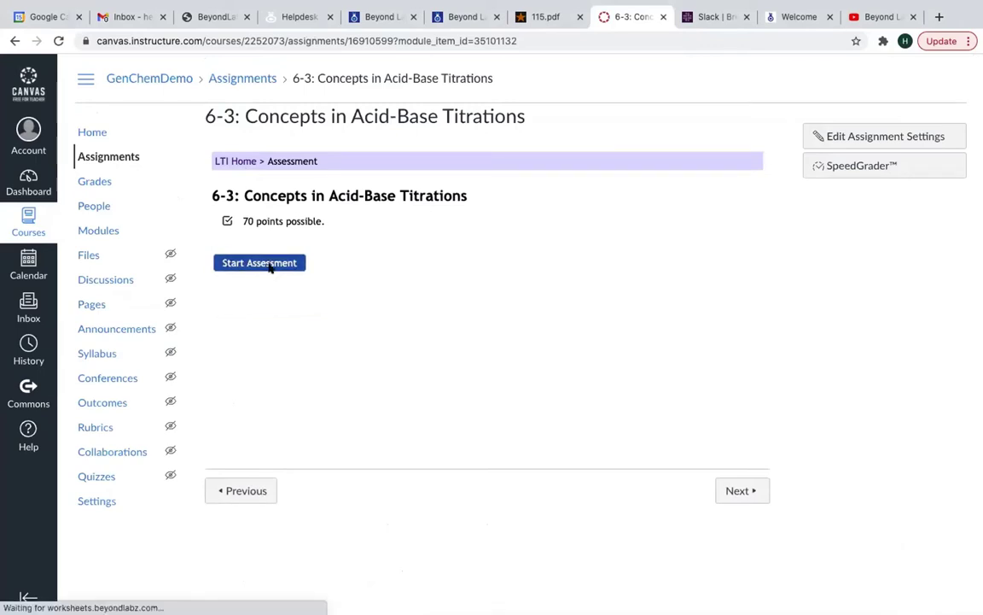
Step: Scroll through Questions 1–7 of the assessment and back to the top
scroll(358, 307, down, 6)
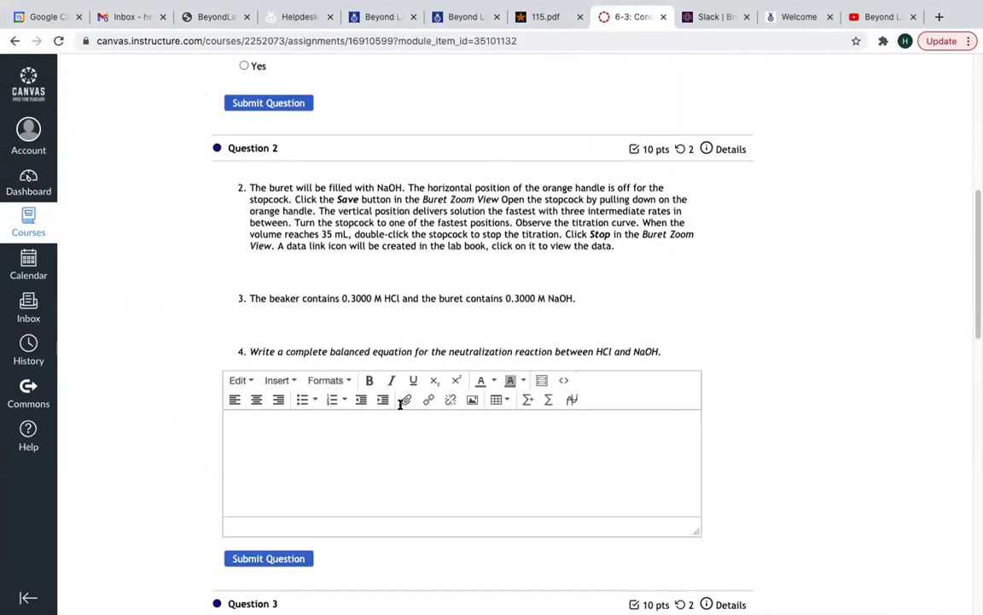
scroll(412, 430, down, 7)
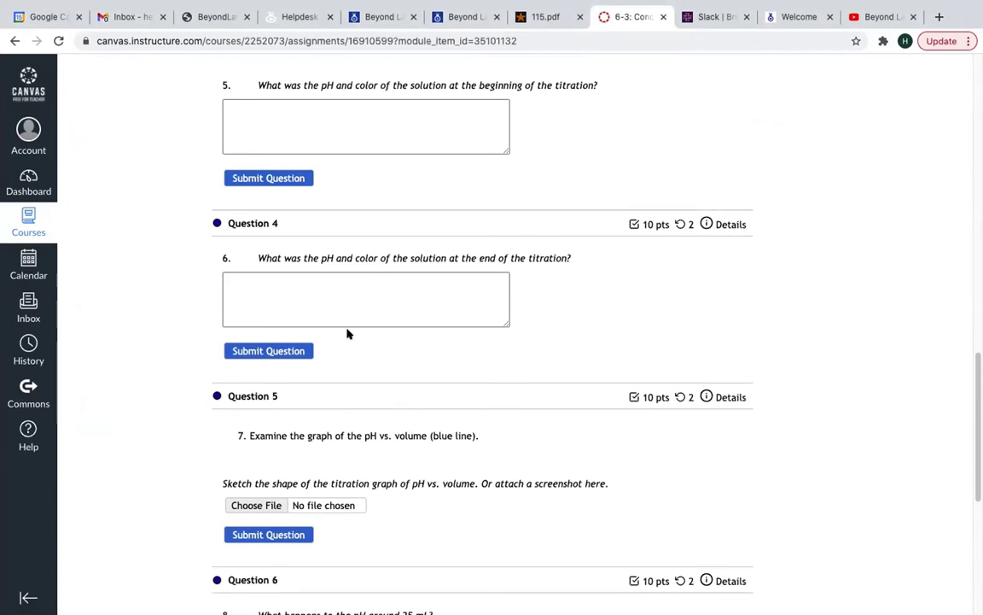
scroll(354, 344, down, 1)
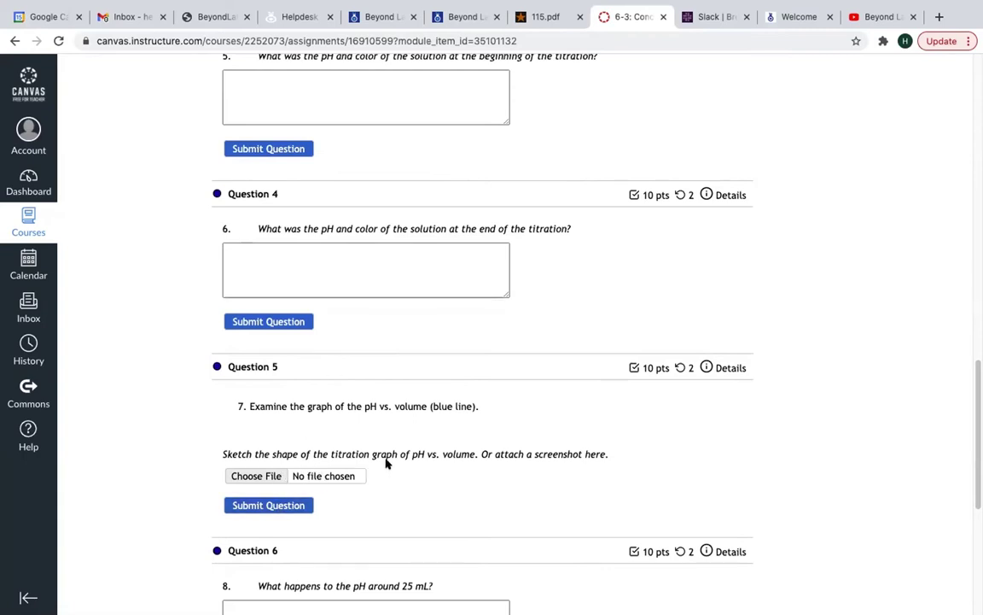
scroll(386, 462, down, 3)
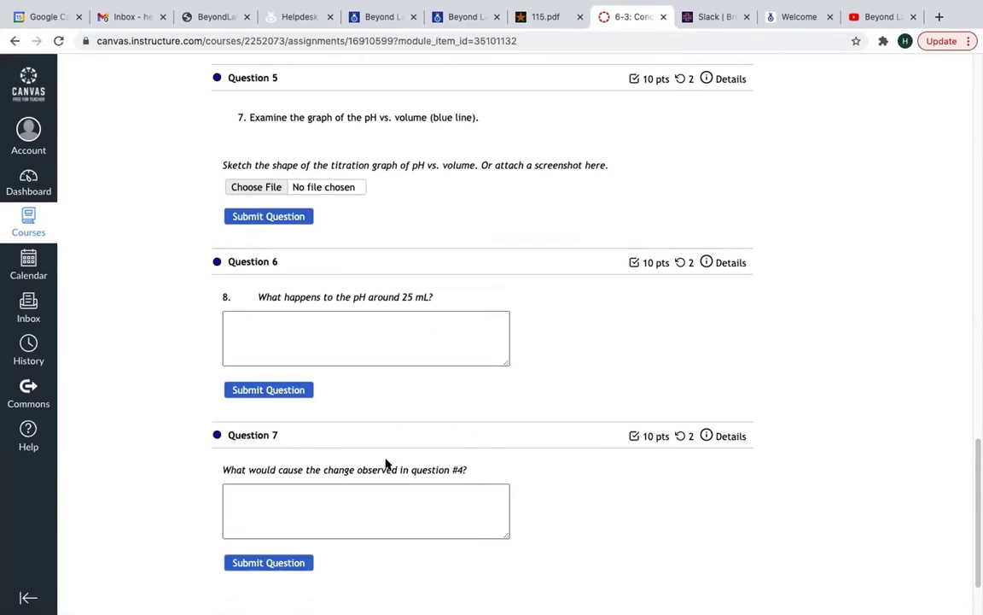
scroll(369, 446, down, 2)
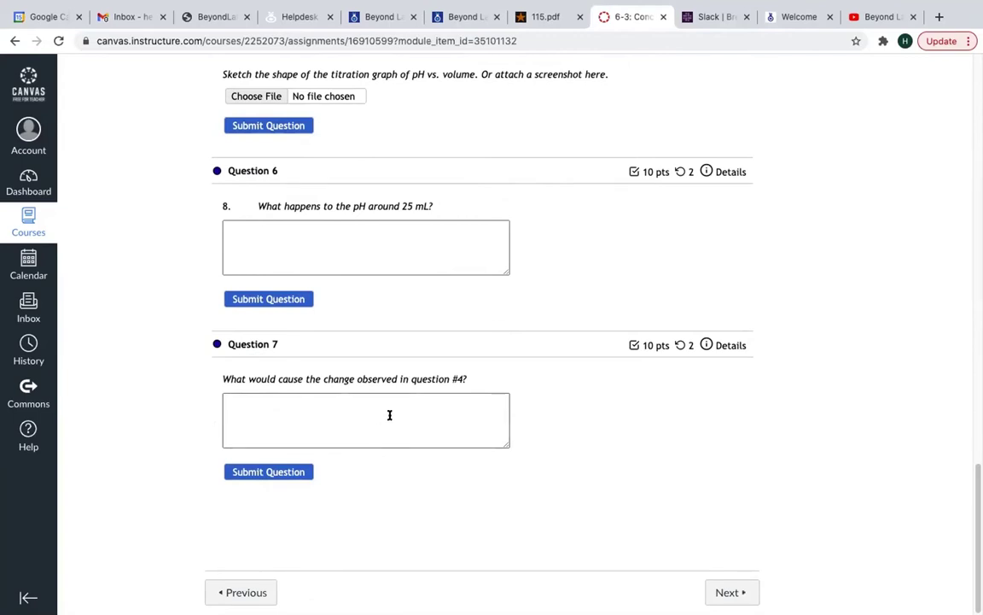
scroll(389, 415, up, 14)
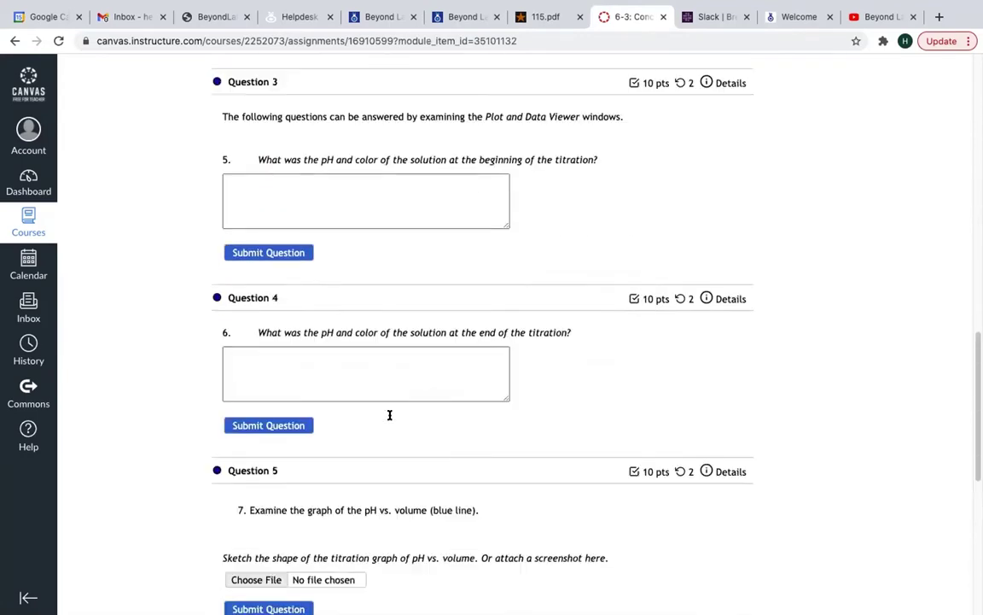
scroll(389, 415, up, 14)
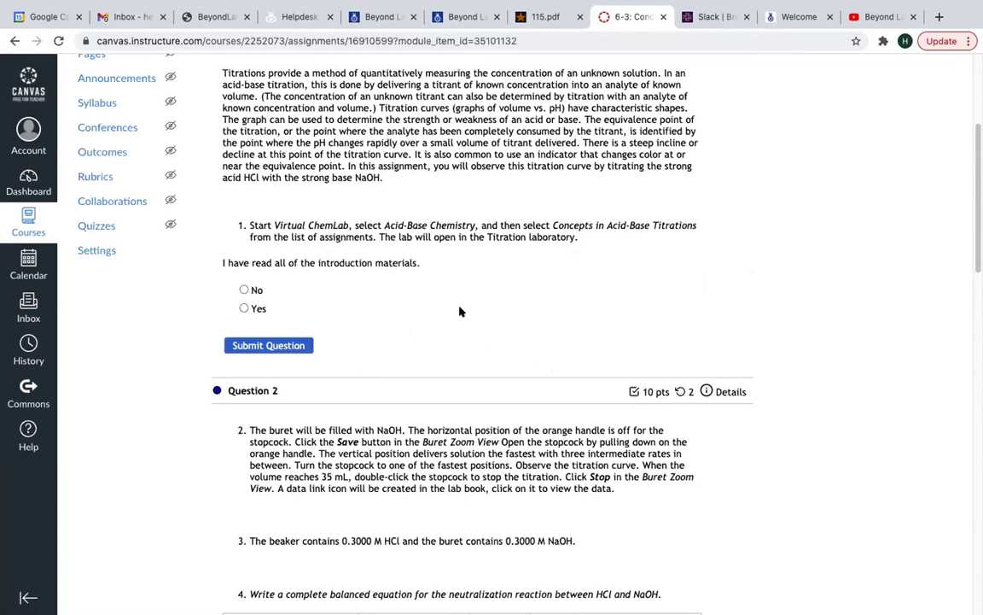
scroll(452, 410, down, 5)
scroll(358, 300, up, 10)
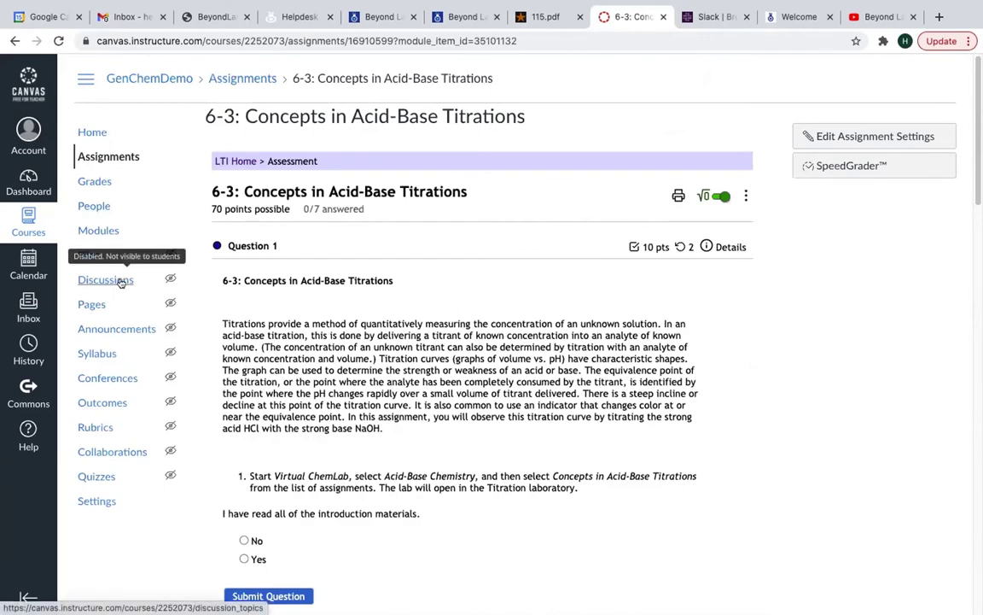
Step: Show the GenChemDemo course's Modules list and scroll down through it
click(96, 228)
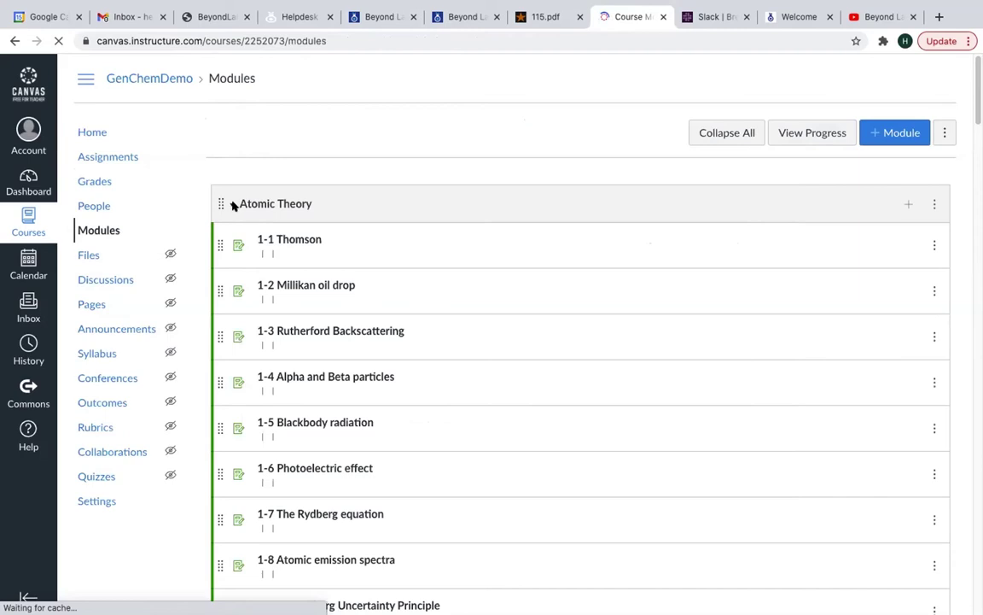
scroll(373, 274, down, 8)
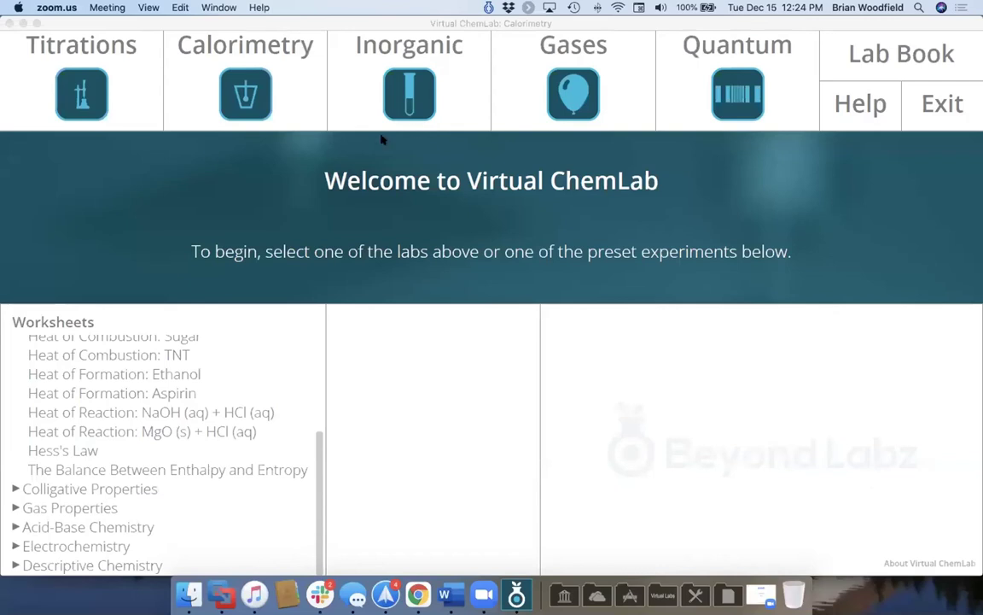
Step: Load the Inorganic lab from the Virtual ChemLab welcome screen
click(425, 126)
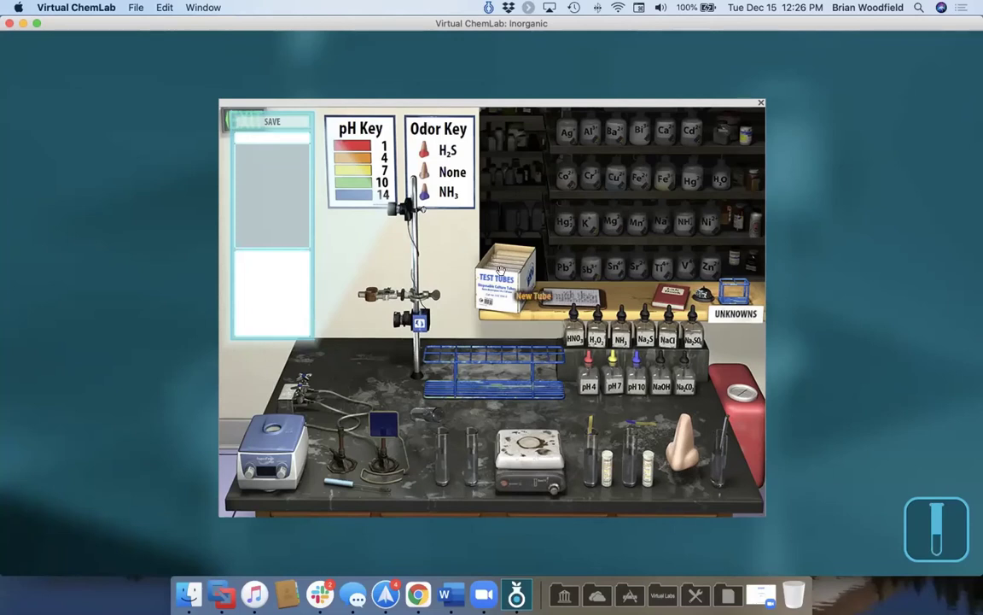
Step: Clamp a fresh test tube and add Cu²⁺, Co²⁺ and Cr³⁺ solutions to it
drag(500, 270, 372, 295)
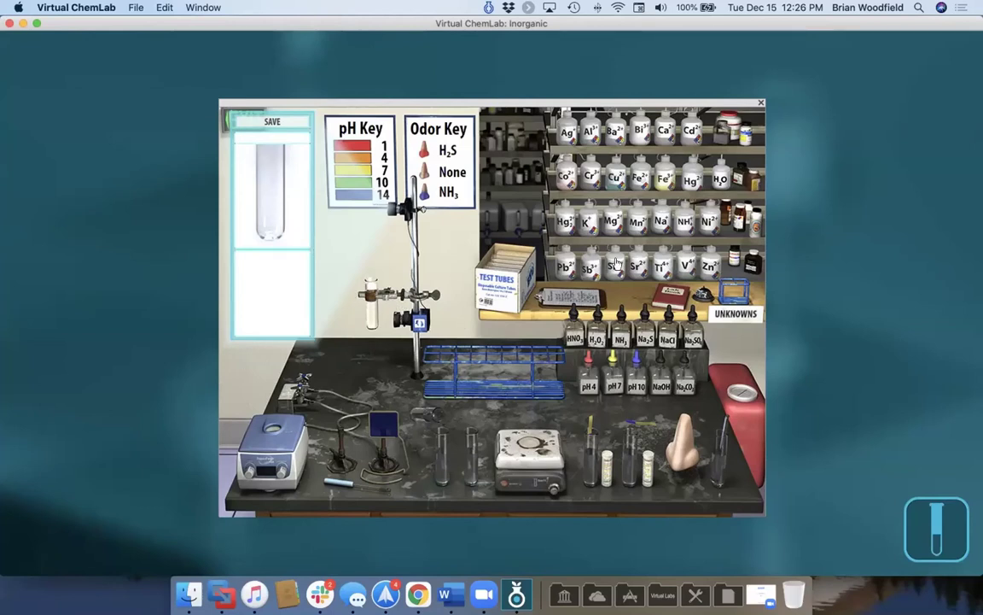
click(611, 179)
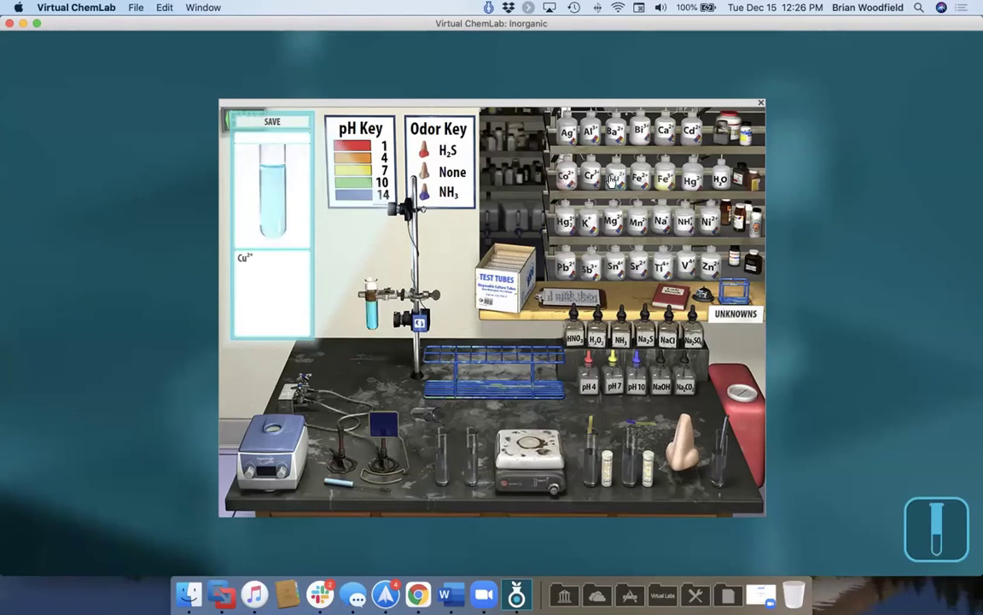
click(566, 180)
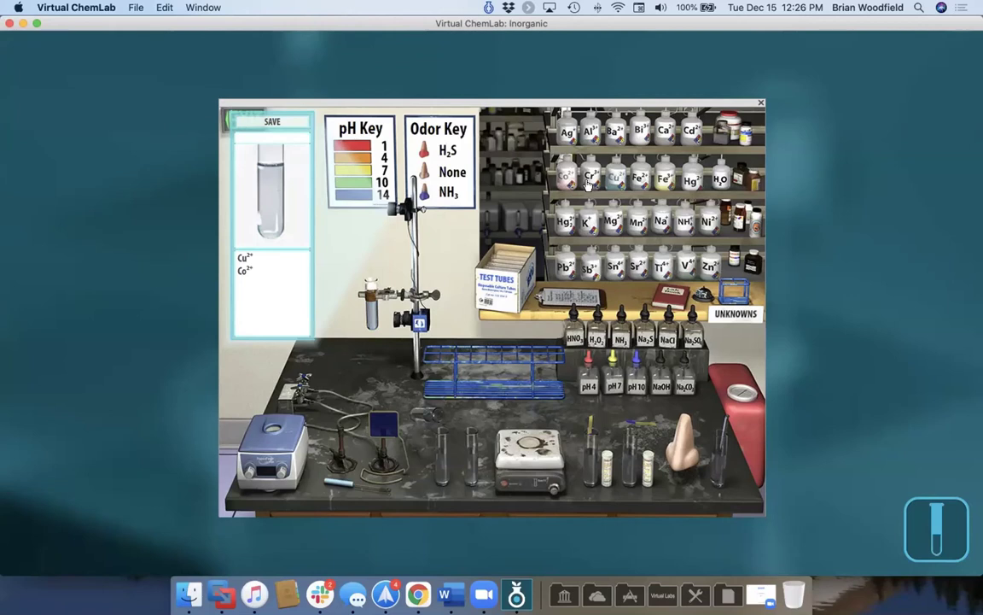
click(591, 176)
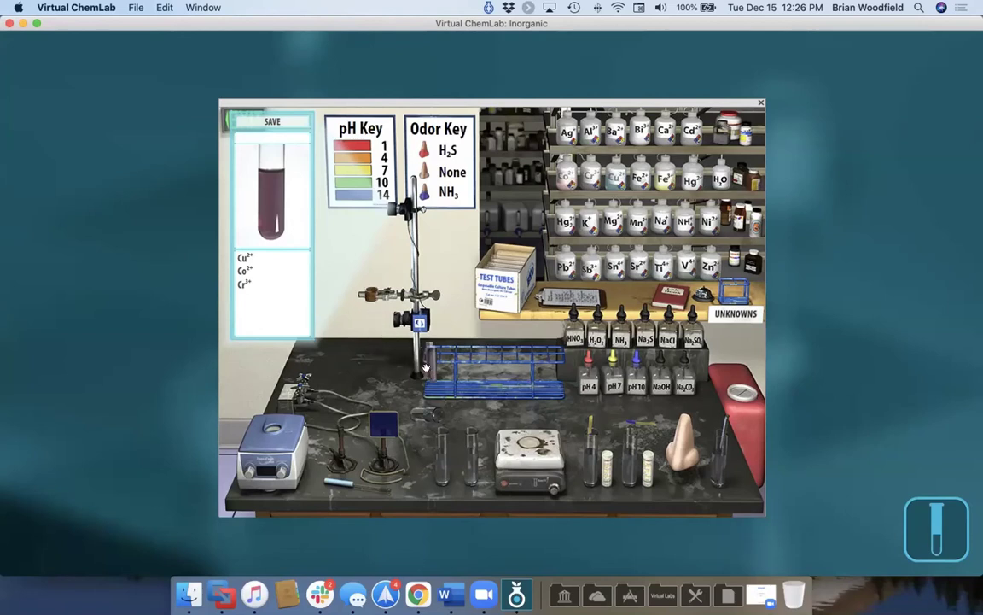
Step: Rack the purple tube, then fill a new clamped tube with Ag⁺ and Fe³⁺ and rack it
drag(384, 328, 427, 367)
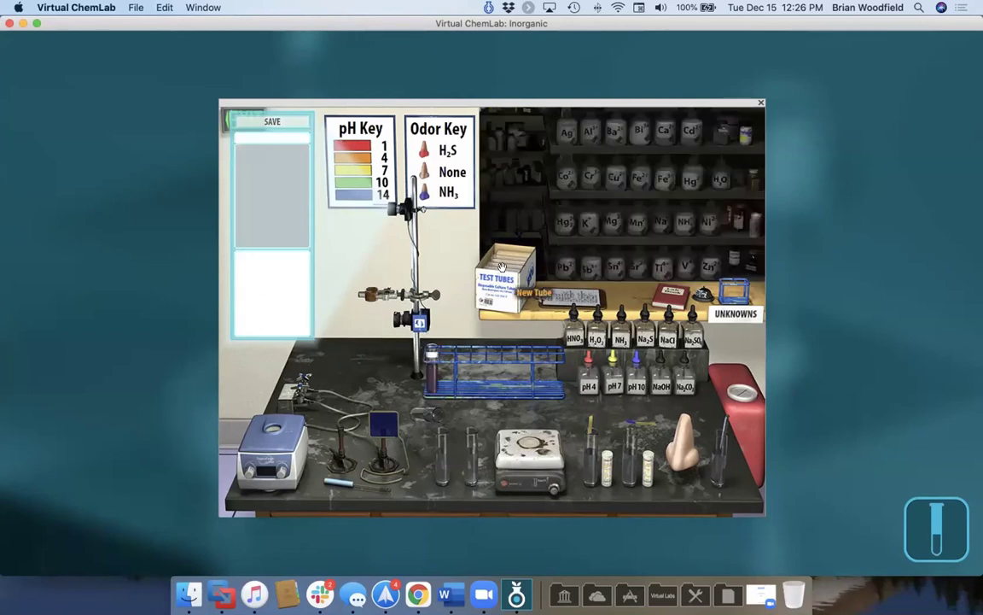
drag(480, 263, 372, 289)
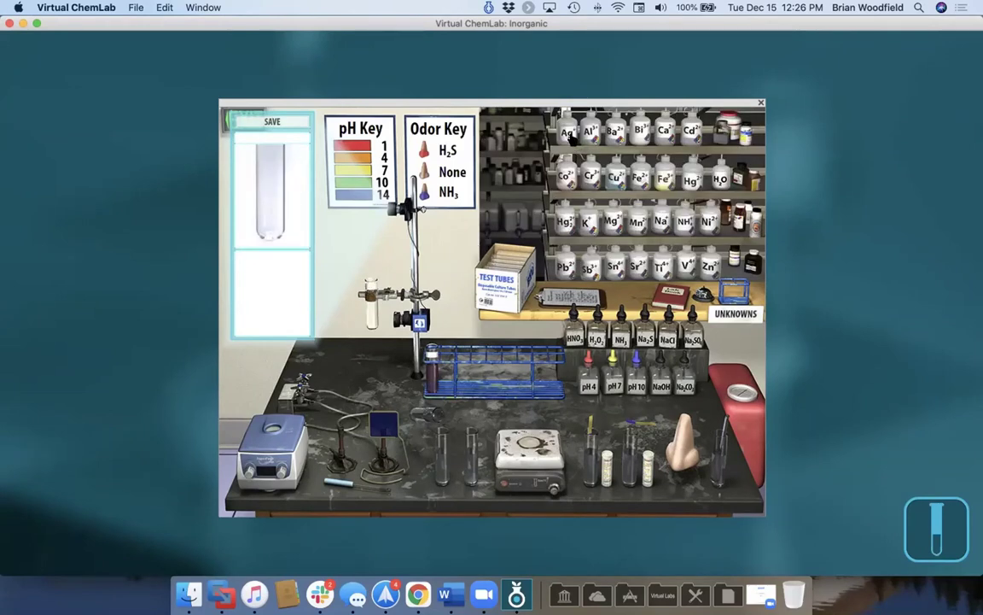
click(571, 135)
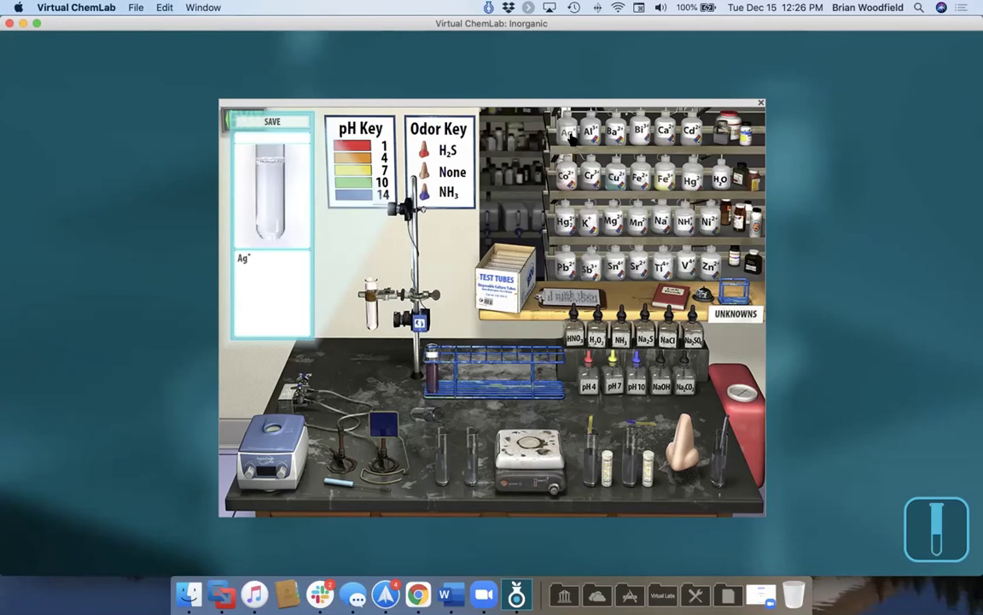
click(639, 179)
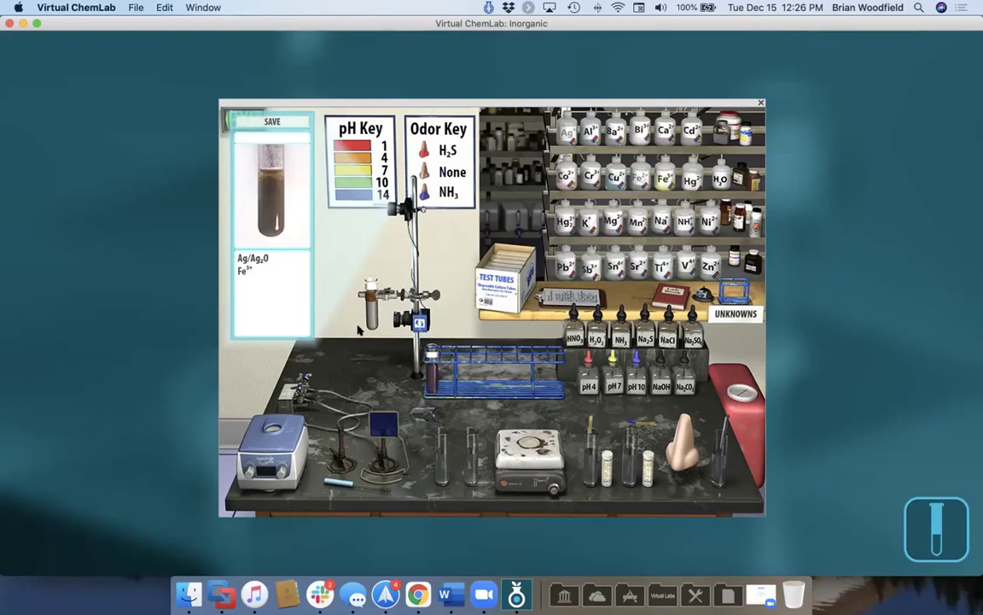
mouse_move(376, 316)
mouse_down()
mouse_move(415, 323)
mouse_move(448, 367)
mouse_move(386, 340)
mouse_move(376, 314)
mouse_up()
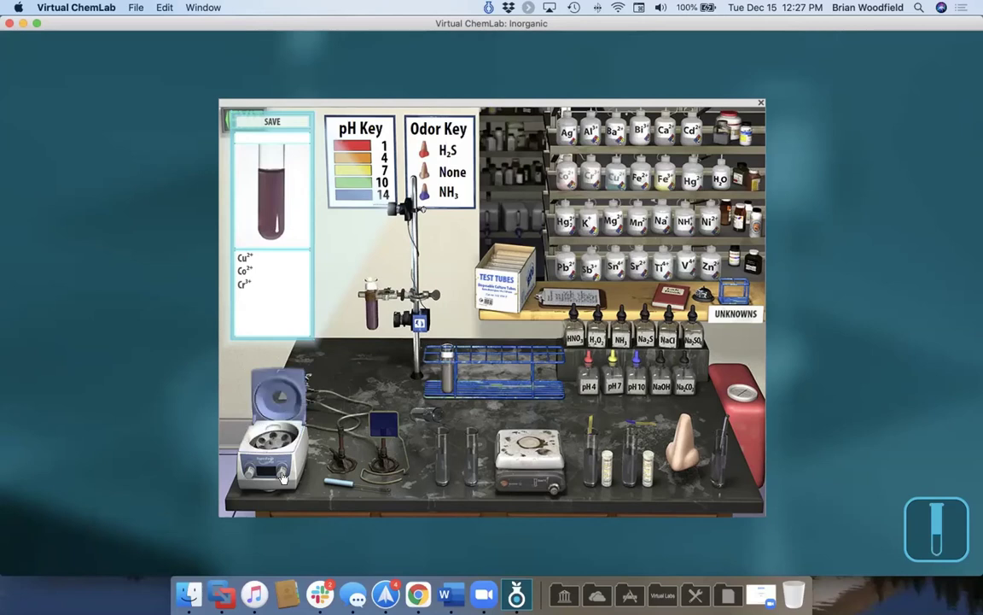
click(338, 458)
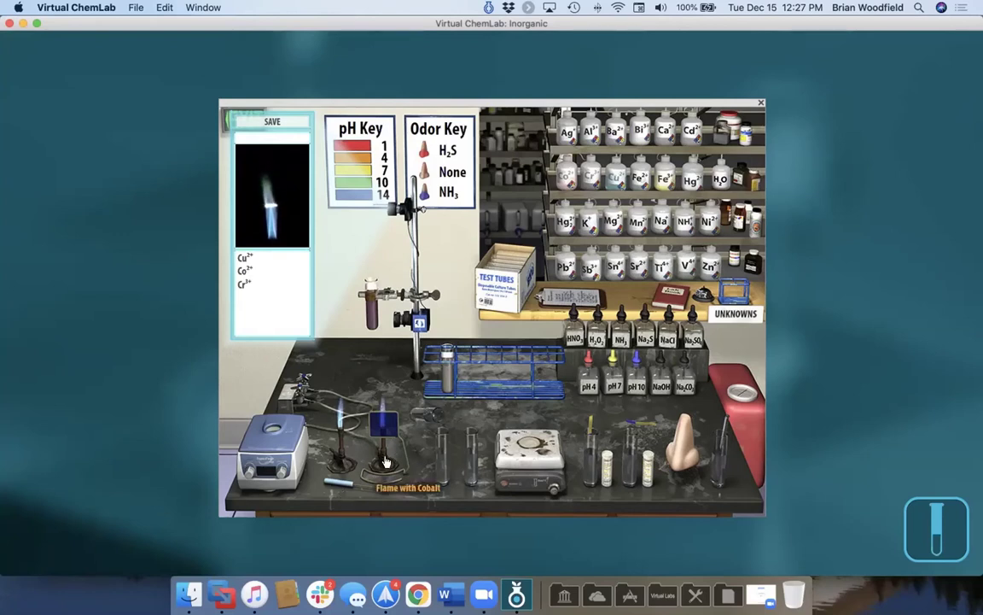
click(450, 462)
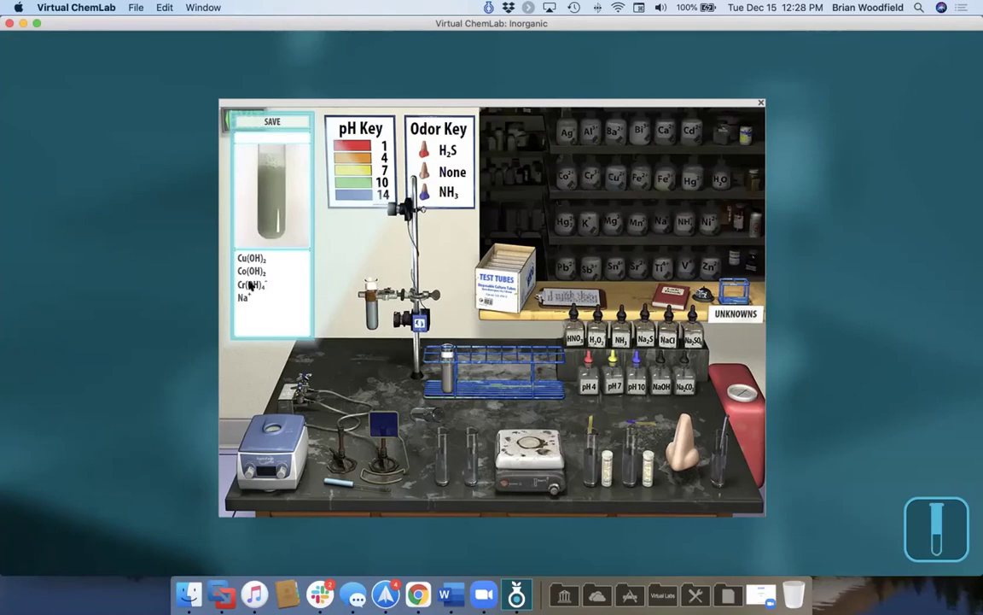
Step: Centrifuge the mixture and decant the clear Cr(OH)₄⁻ solution into a new tube
click(263, 446)
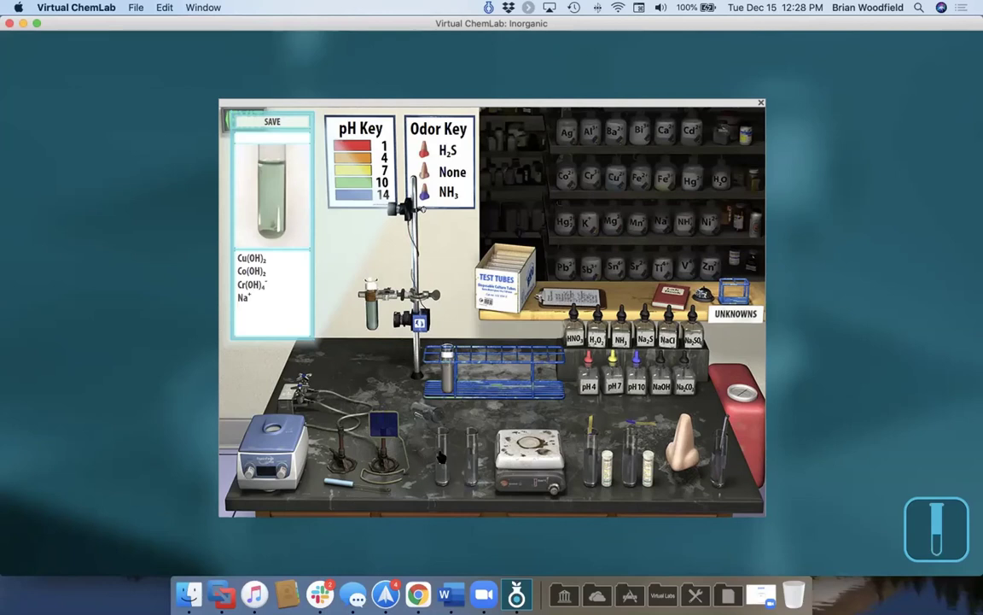
drag(442, 457, 432, 378)
click(432, 378)
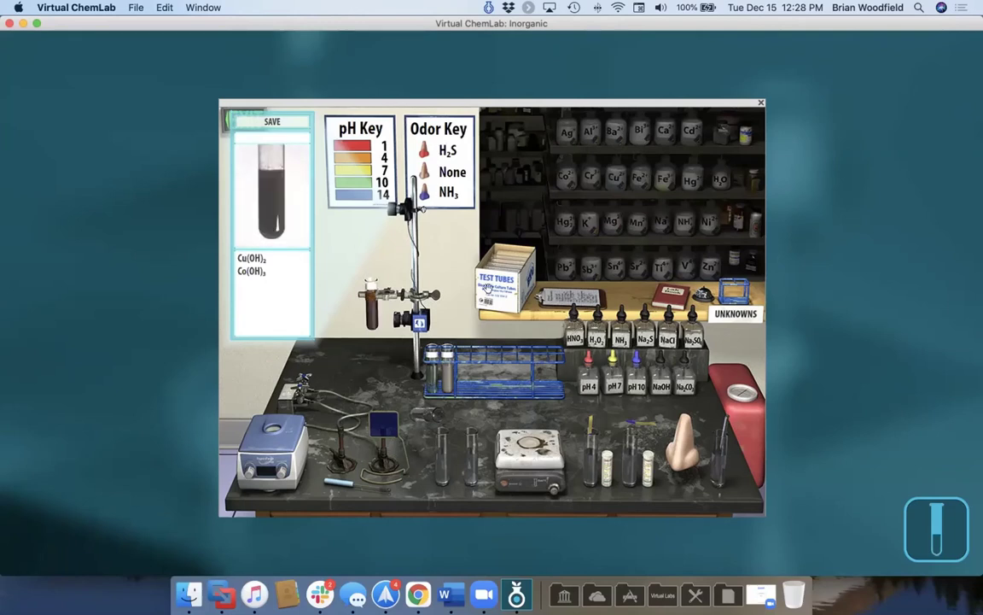
Step: Dissolve the dark precipitate with HNO₃ and heat, then rack the yellow chromate tube
click(576, 329)
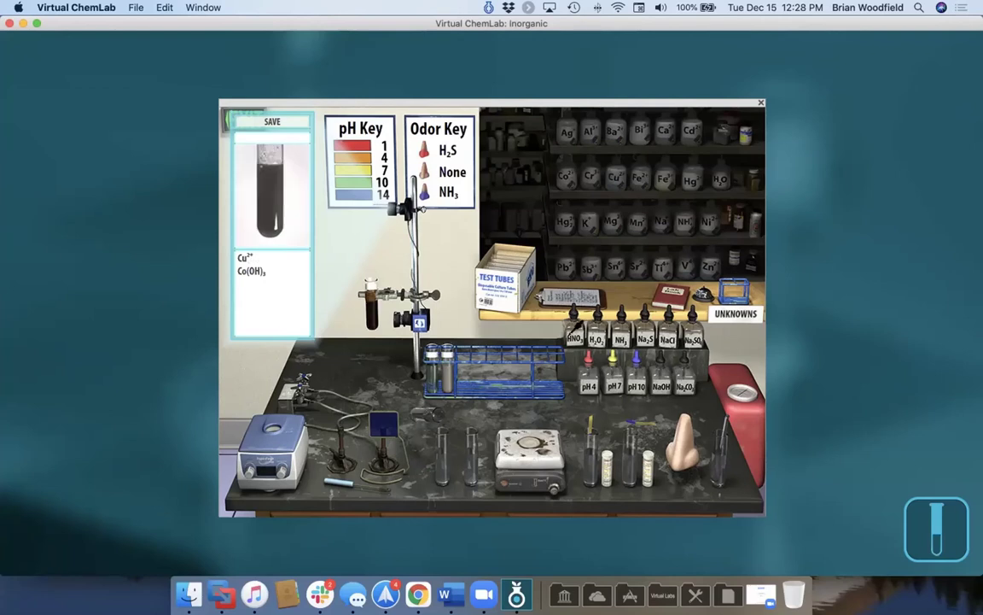
click(530, 469)
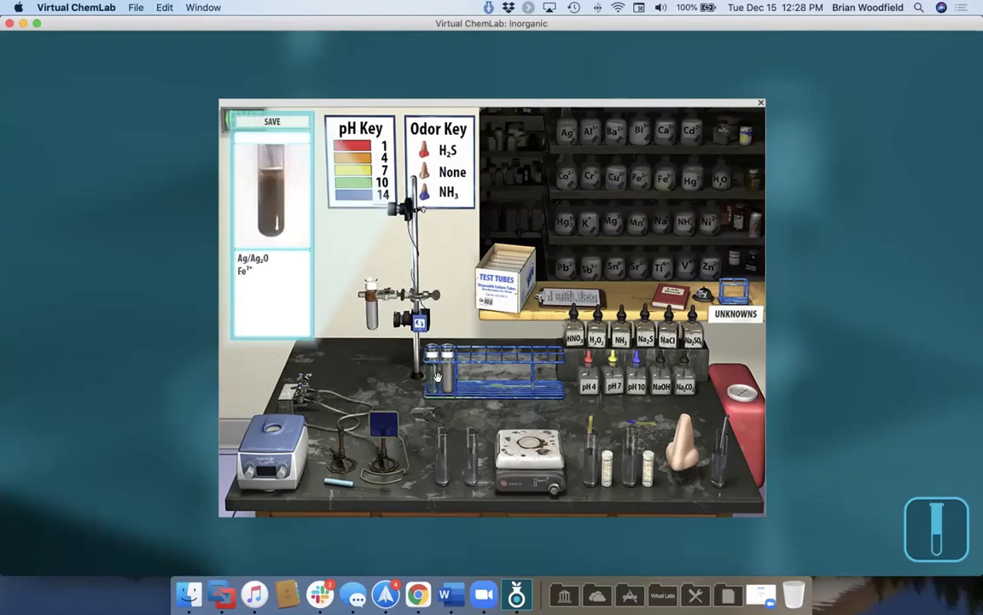
drag(431, 363, 376, 300)
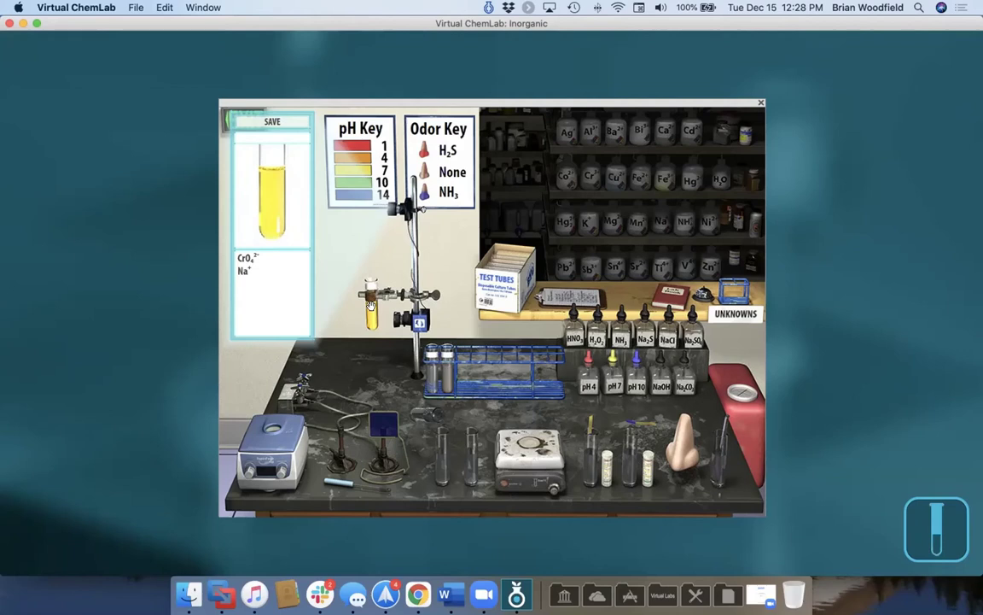
mouse_move(371, 306)
mouse_down()
mouse_move(417, 322)
mouse_move(431, 367)
mouse_move(369, 304)
mouse_up()
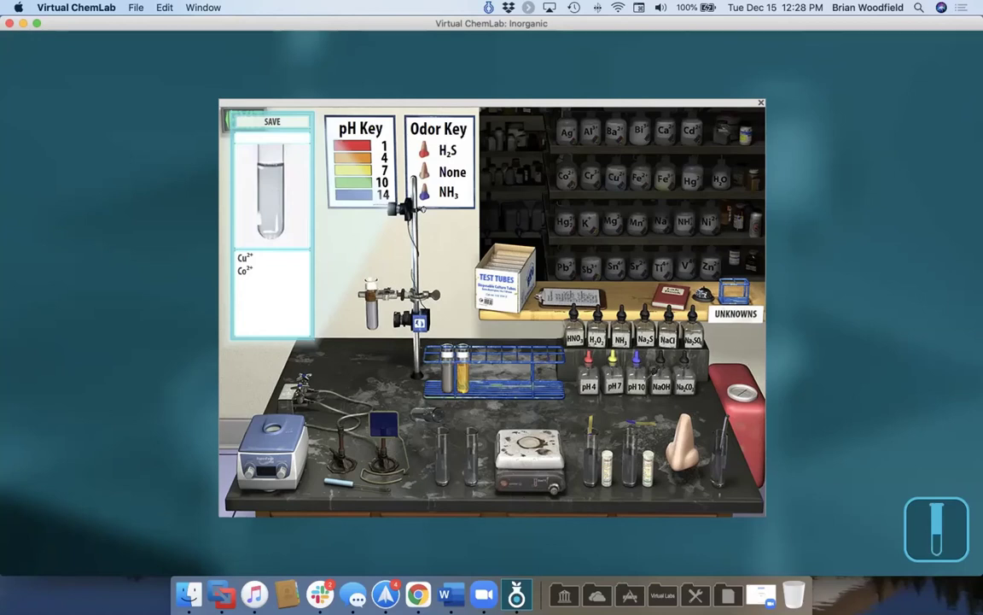
Step: Add NH₃, centrifuge, decant the blue copper solution, and add Na₂CO₃ to the cobalt precipitate
click(621, 325)
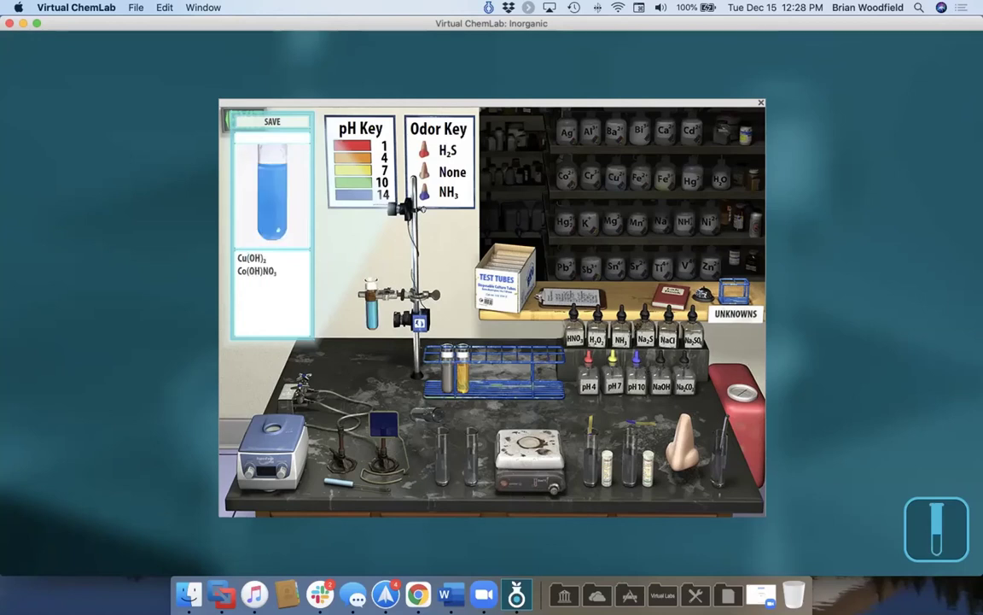
click(621, 324)
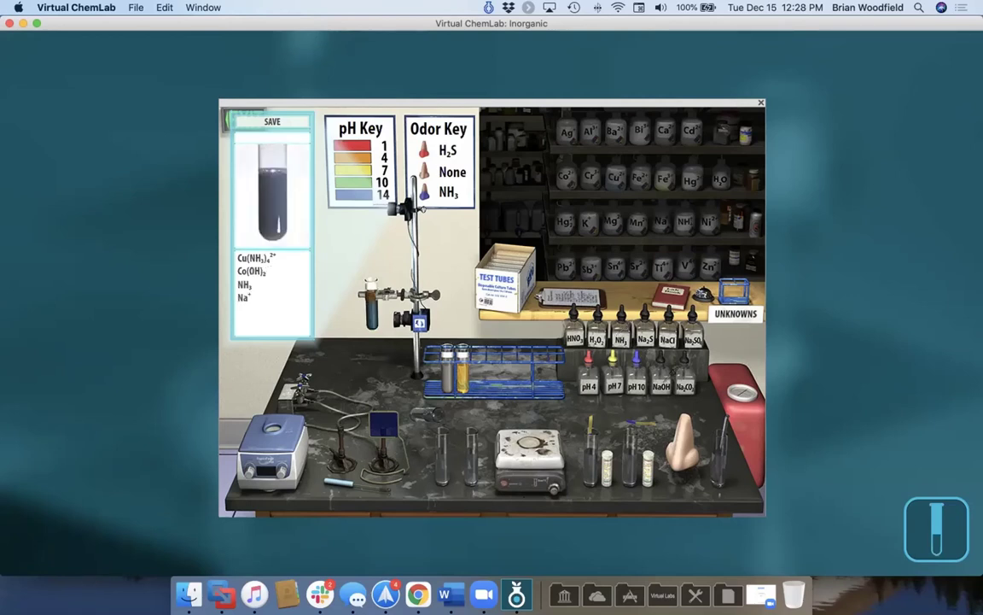
click(269, 452)
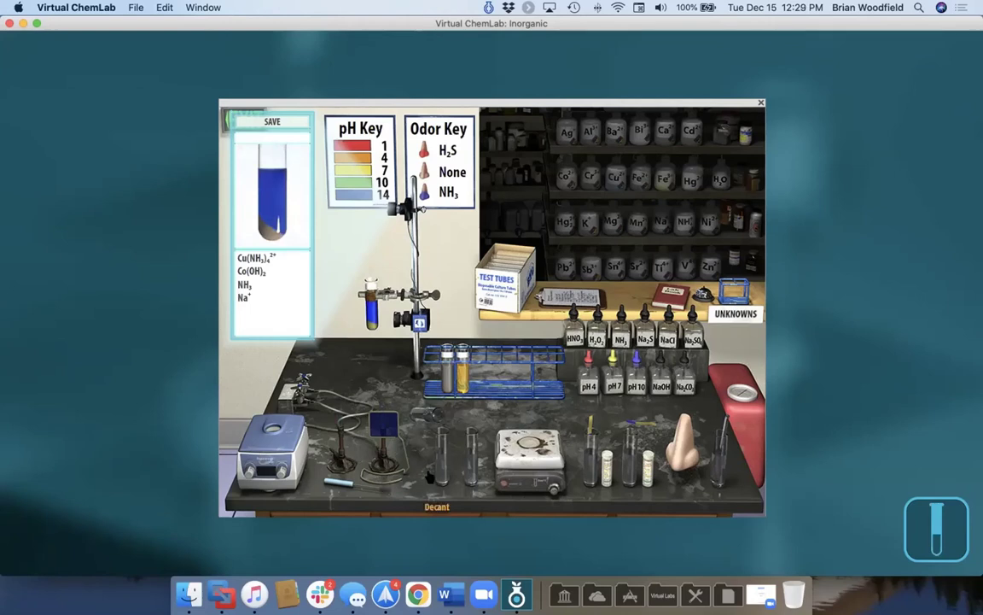
drag(437, 469, 390, 332)
click(688, 375)
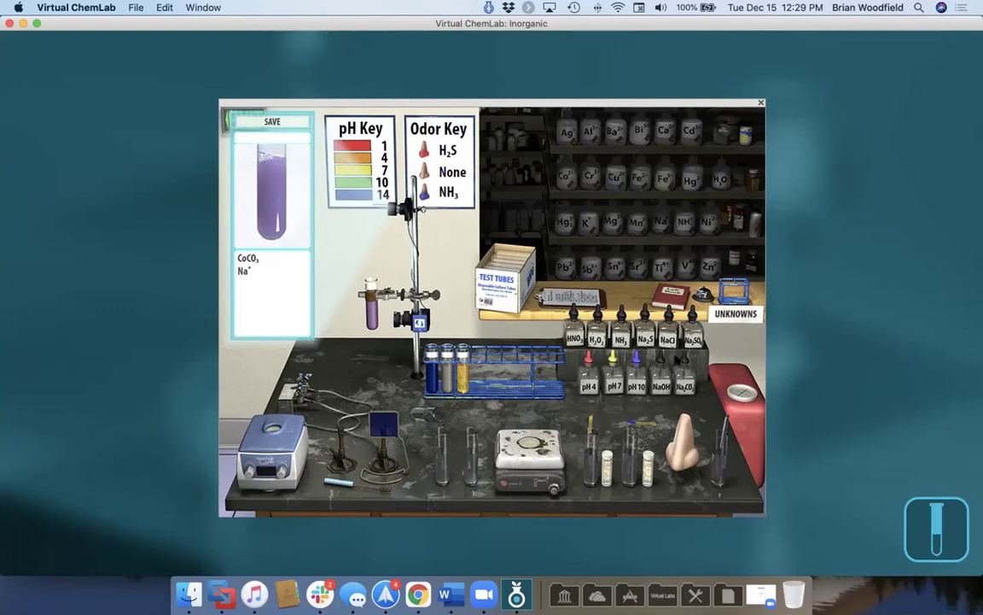
Step: Load a preset from Advanced Unknowns (Random) and hang its unknown tube in the clamp
click(551, 301)
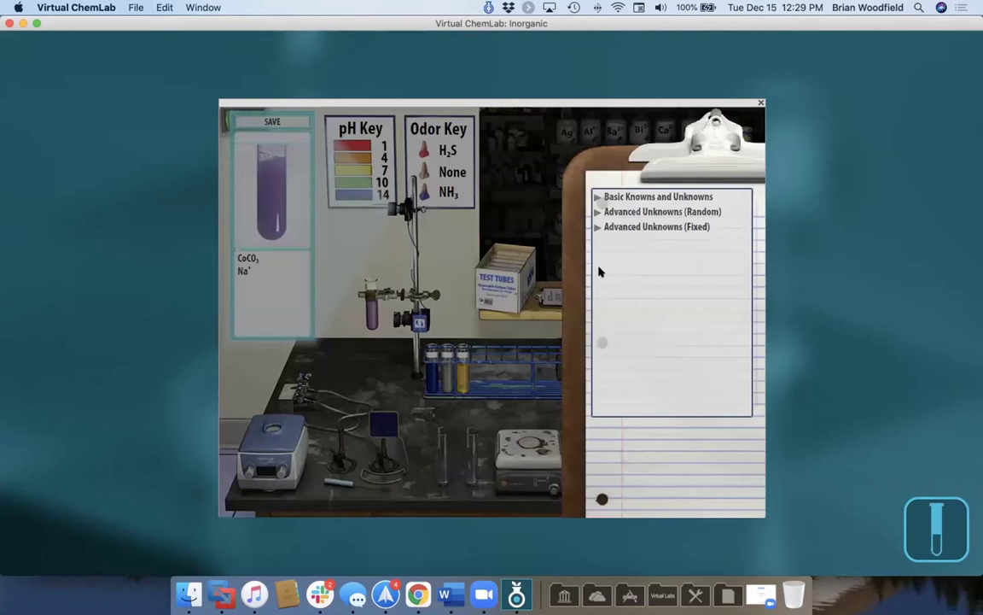
click(618, 212)
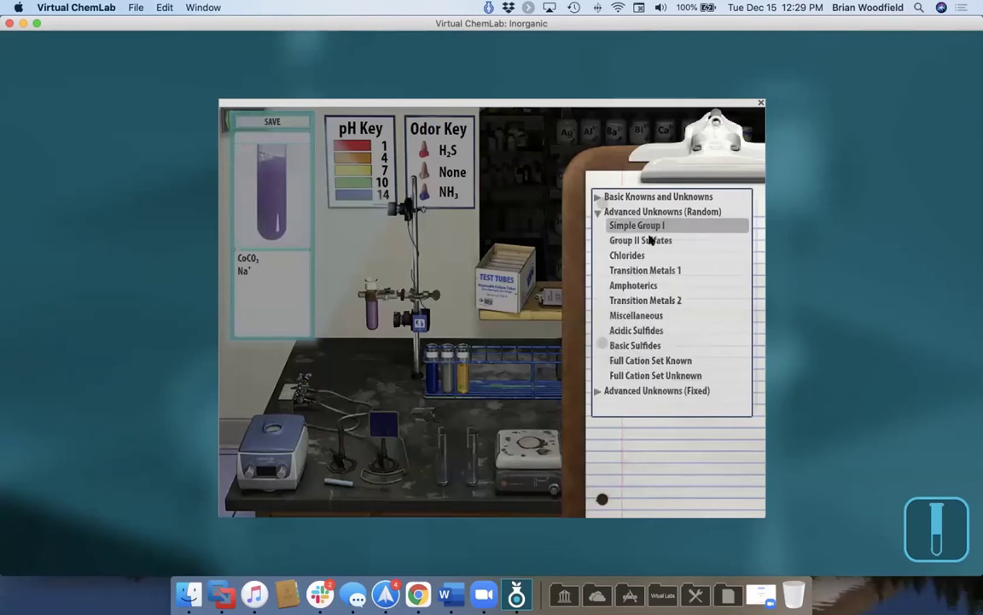
click(632, 256)
click(724, 290)
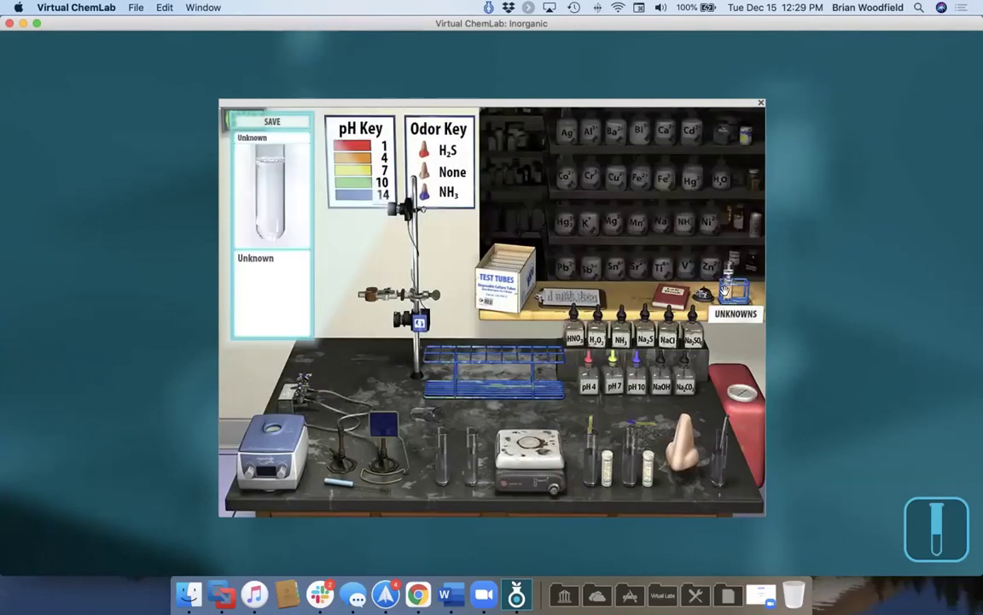
drag(724, 290, 369, 281)
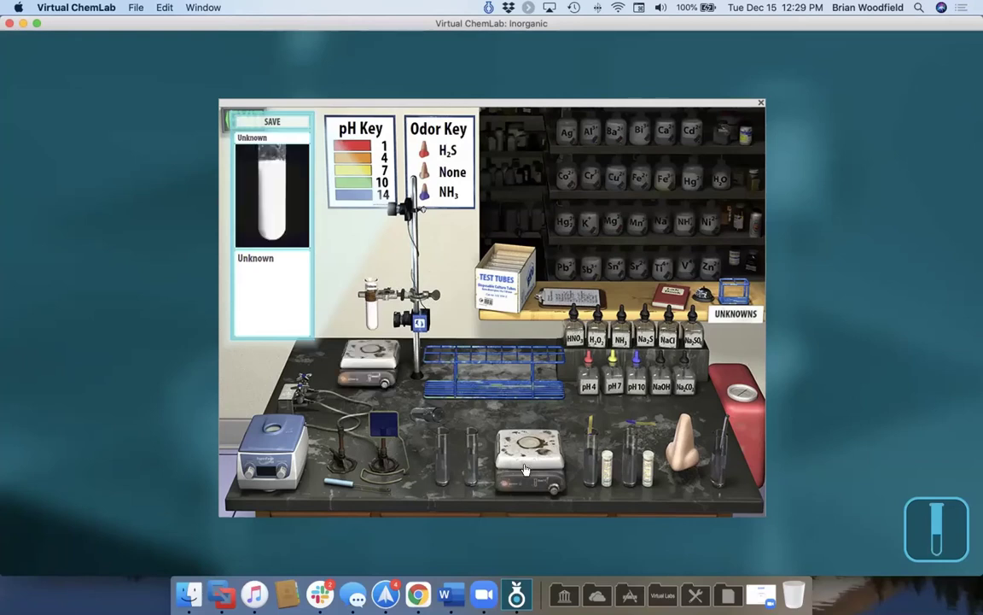
click(272, 487)
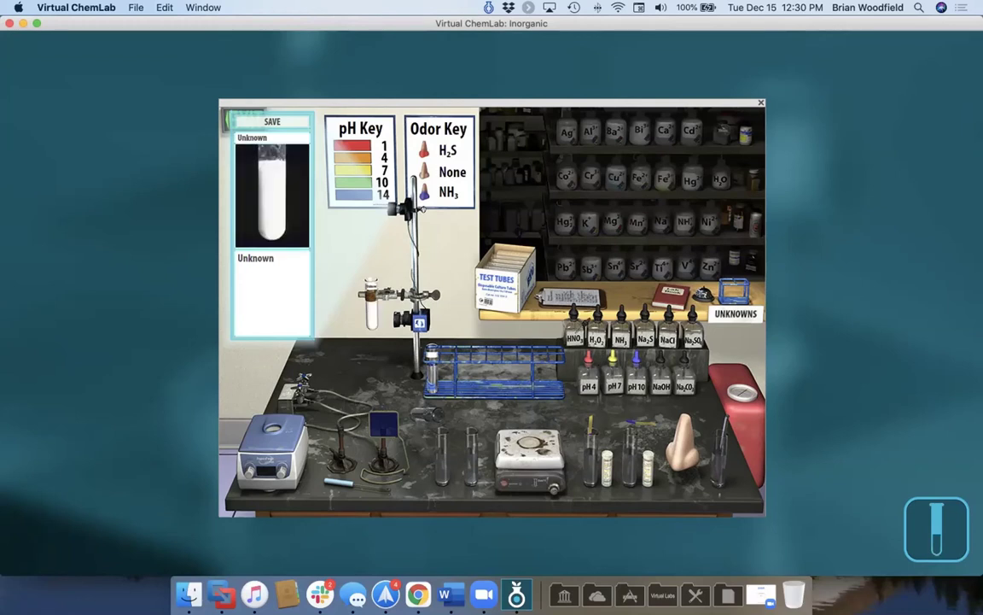
Step: Report Ag⁺ as the unknown's cation in the lab book and submit it
click(672, 293)
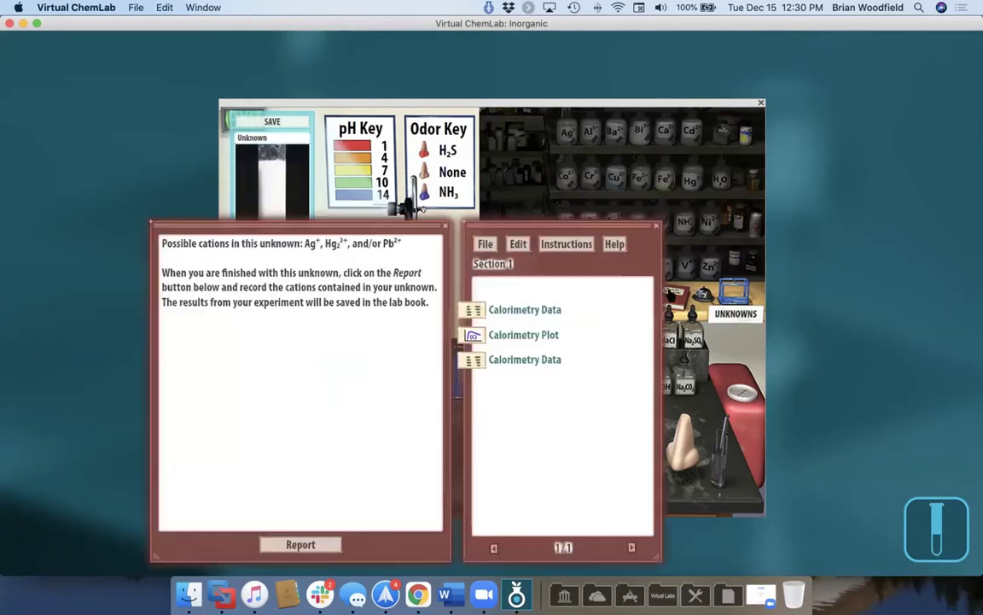
click(301, 545)
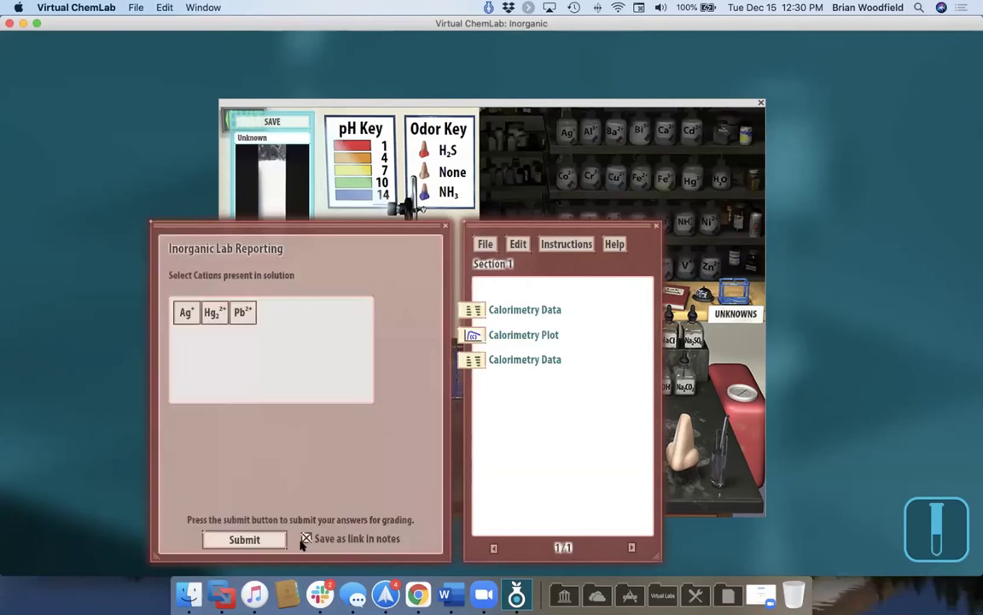
click(182, 314)
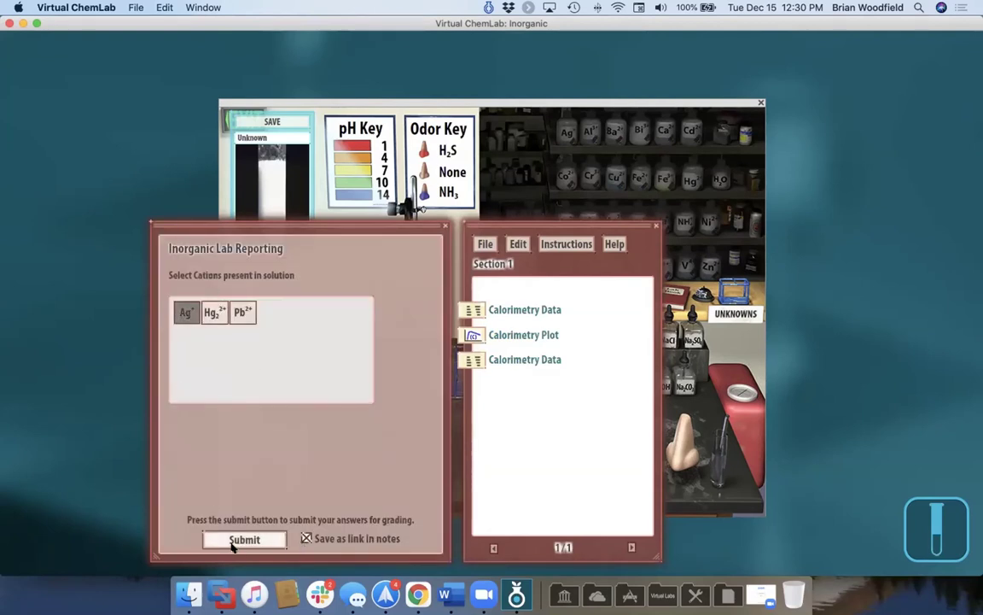
click(231, 541)
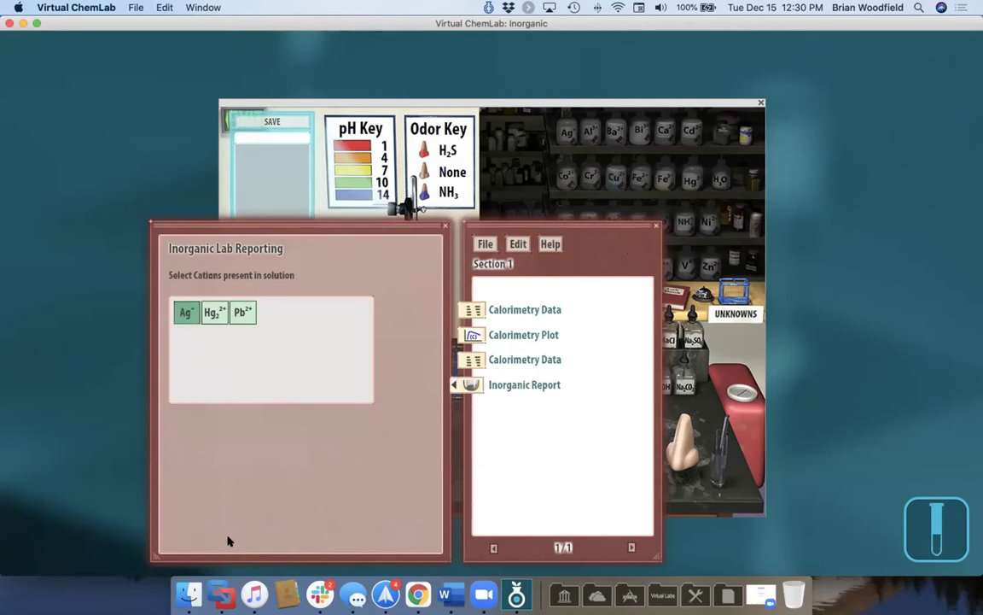
click(128, 219)
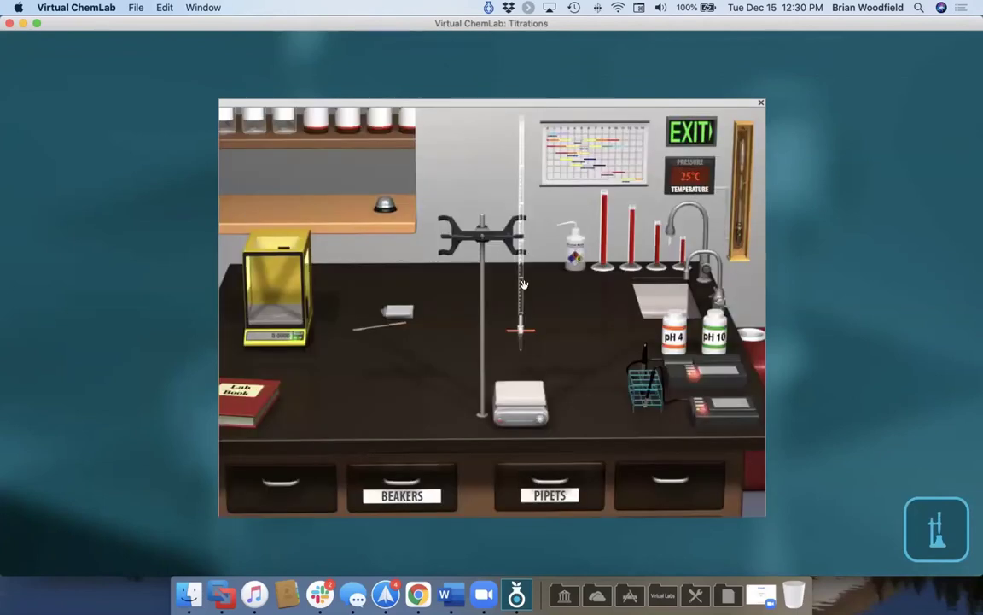
Step: Open the beaker and pipet drawers and set a beaker on the bench
click(401, 485)
click(539, 484)
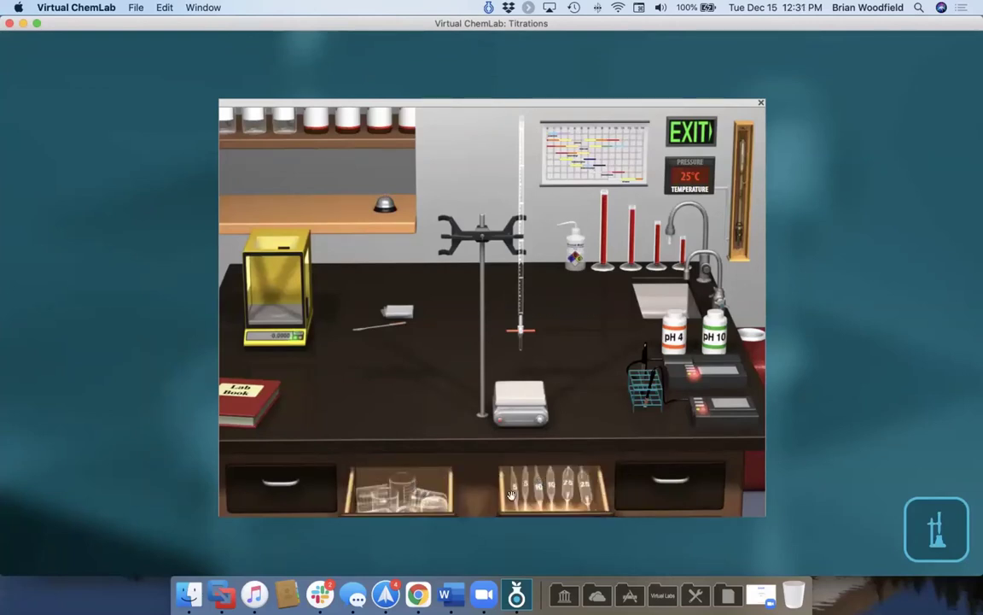
drag(421, 445, 443, 412)
Step: Bring KHP and NaOH from the stockroom and fill the buret with NaOH
click(324, 180)
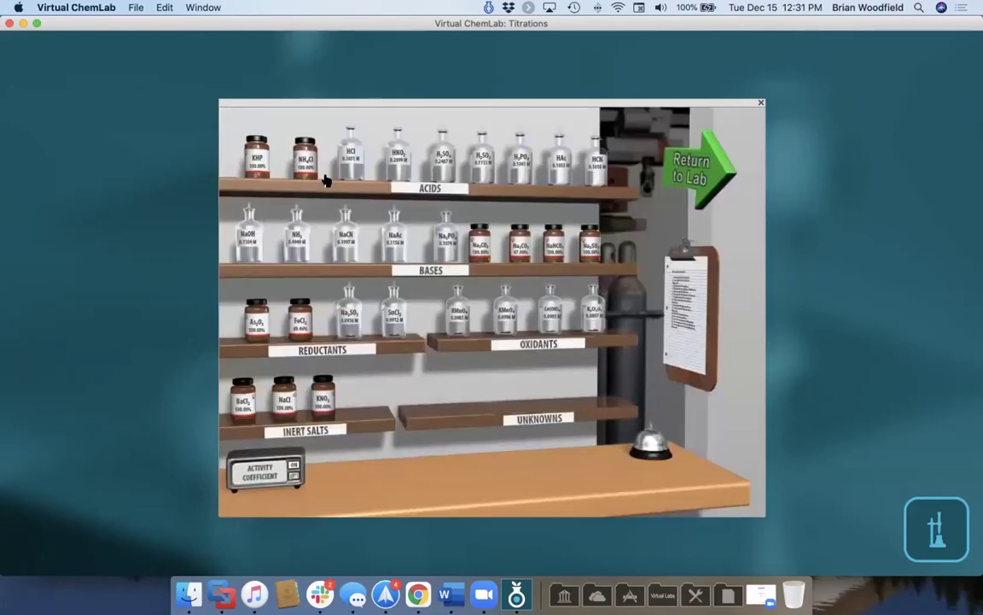
drag(256, 157, 416, 453)
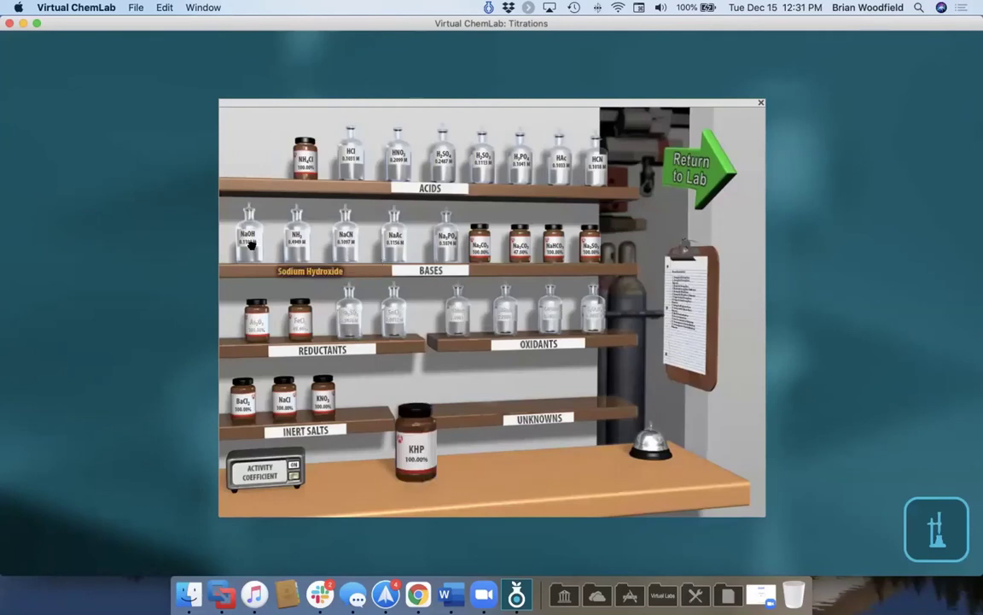
drag(250, 243, 506, 427)
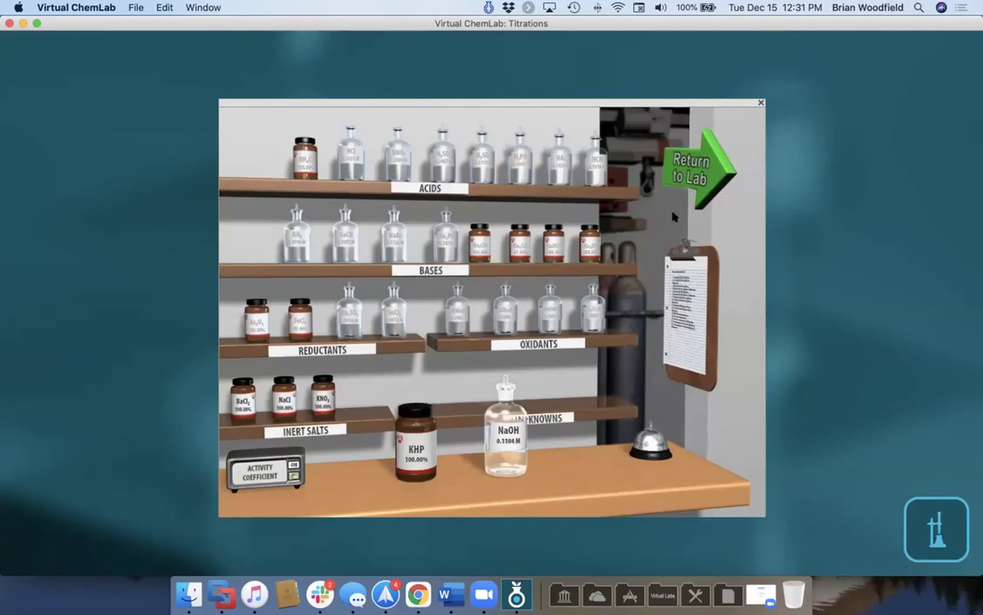
click(690, 175)
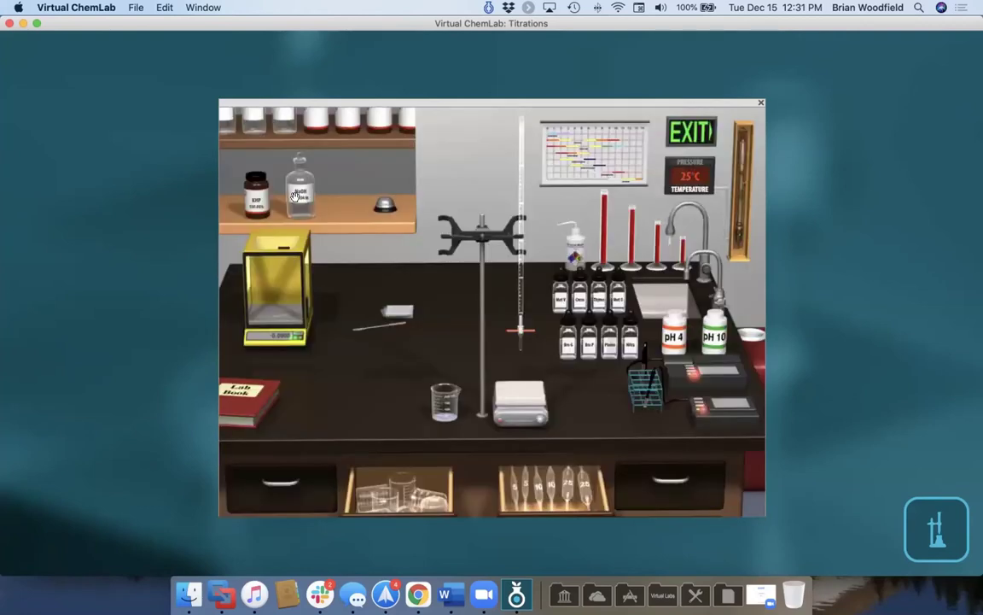
drag(300, 187, 518, 158)
Step: Show the buret zoom view and switch on the pH and conductivity meters
click(518, 157)
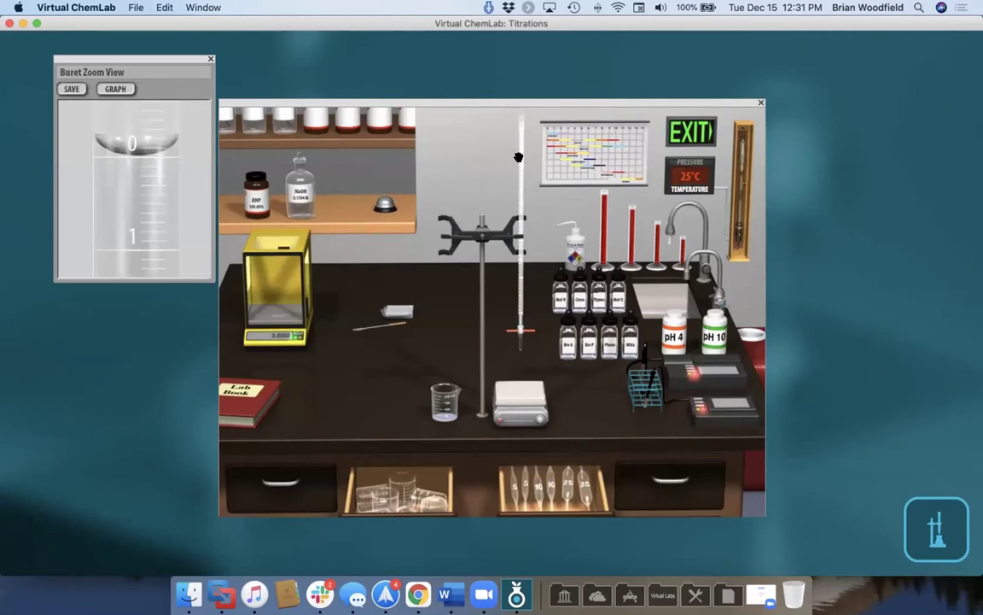
click(688, 373)
click(701, 408)
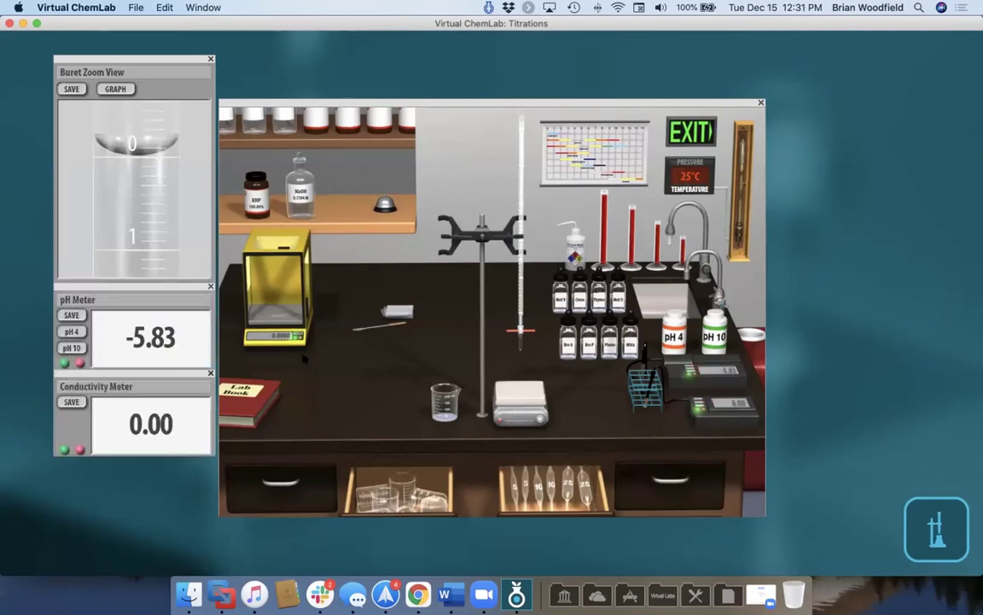
Step: Calibrate the pH meter using the pH 4 and pH 10 buffers
drag(644, 354, 675, 324)
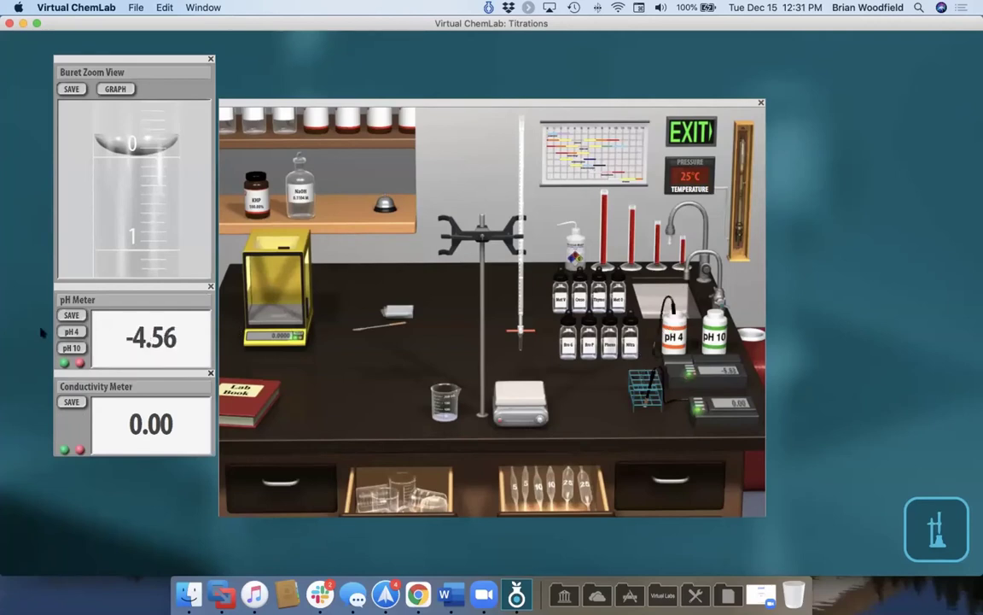
click(70, 331)
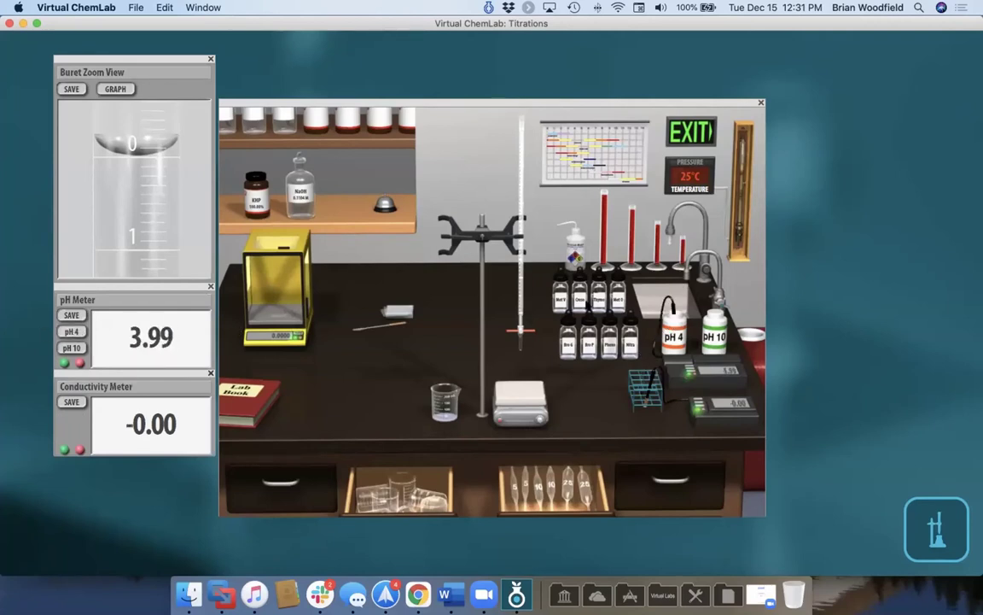
click(673, 314)
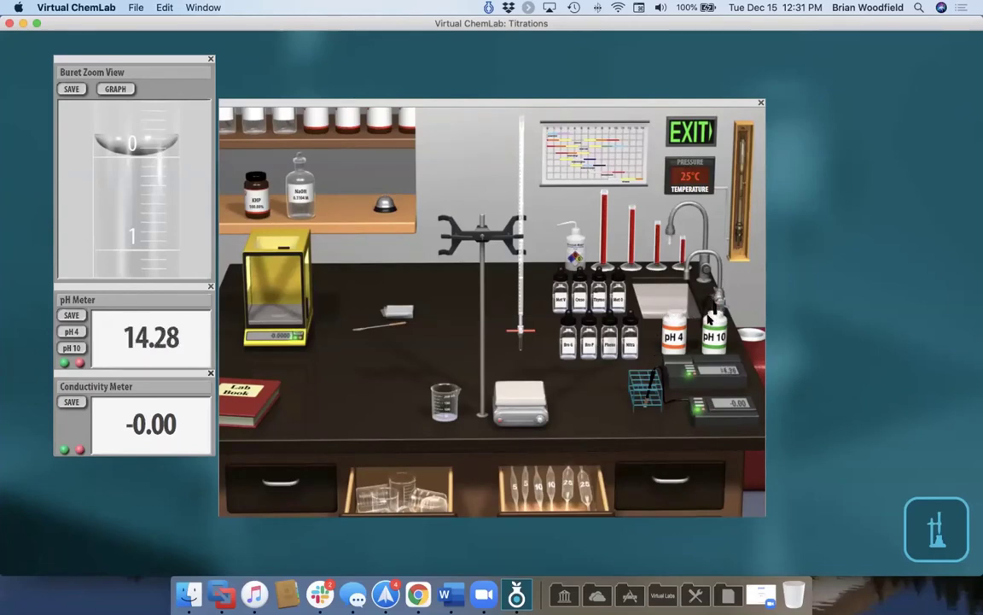
click(71, 348)
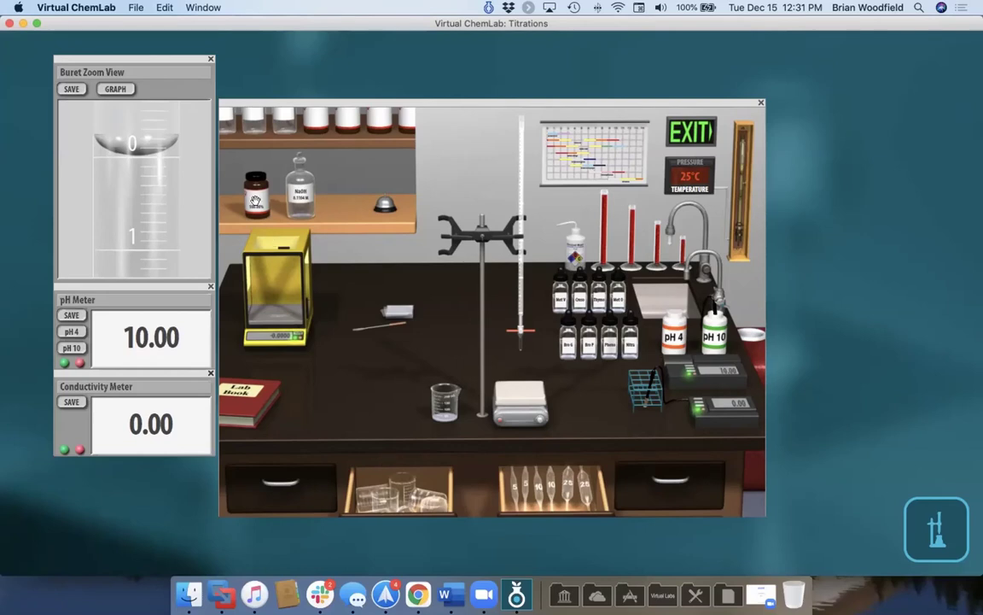
Step: Move the beaker by the balance and tare the balance with a fresh weigh paper
drag(448, 401, 393, 289)
click(284, 284)
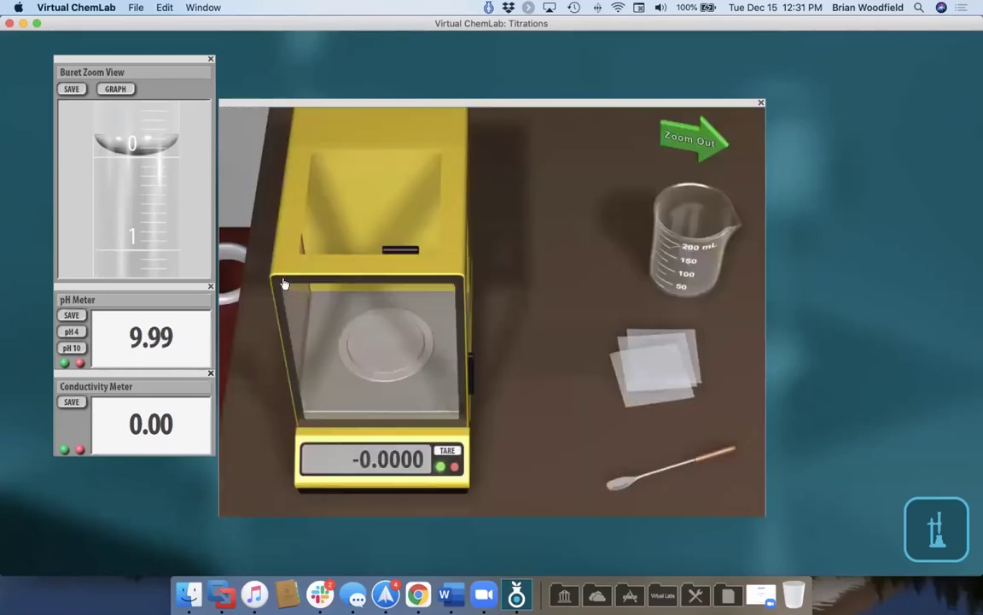
drag(655, 367, 384, 337)
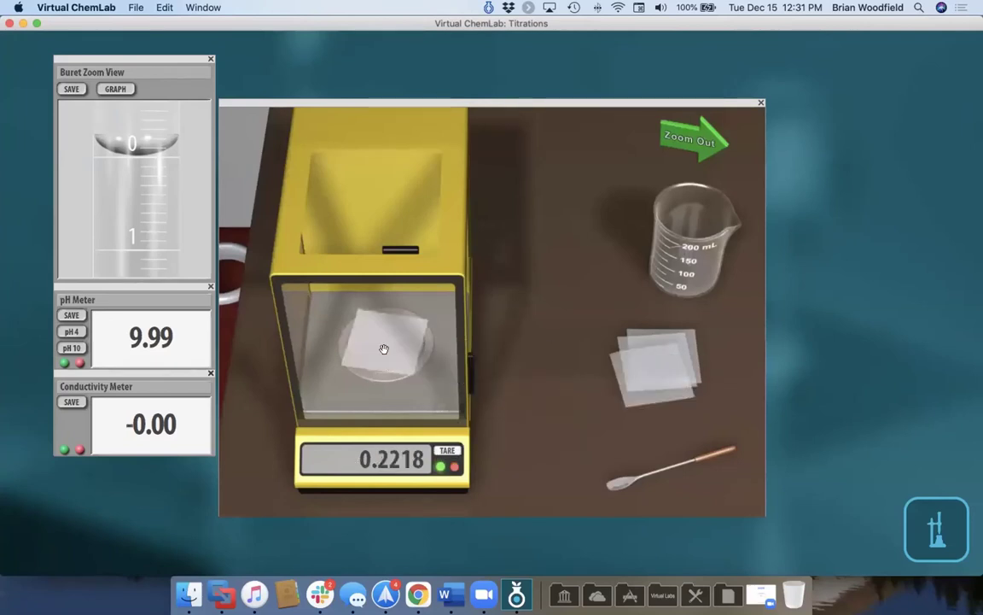
click(443, 454)
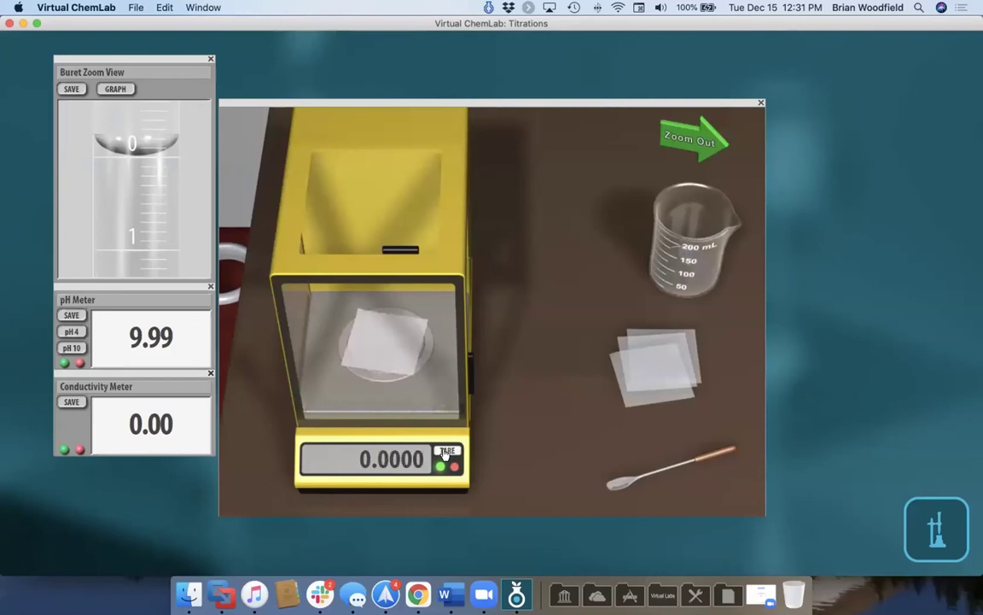
drag(362, 331, 230, 265)
drag(643, 351, 414, 354)
click(443, 453)
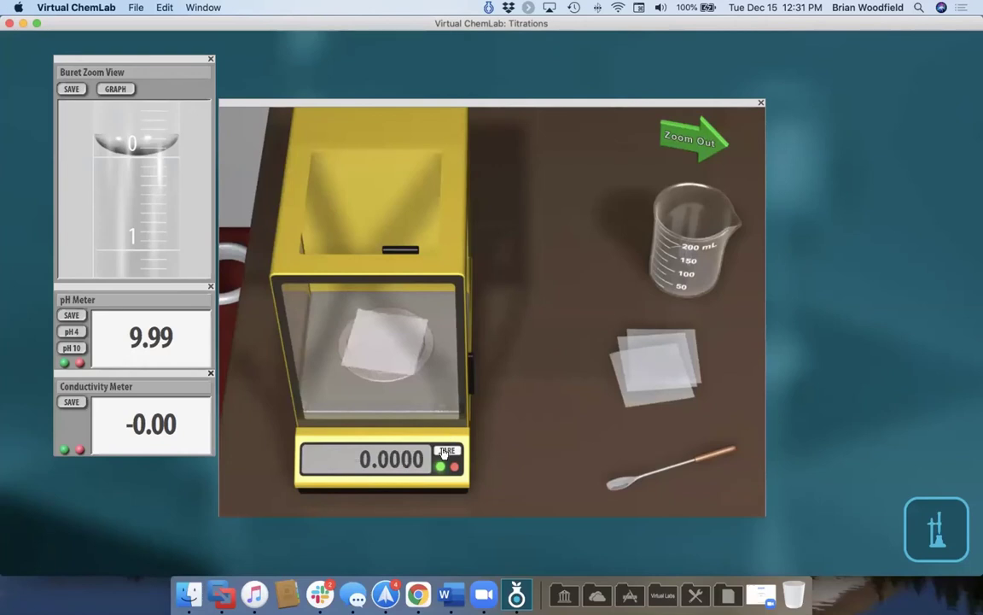
Step: Weigh 0.1935 g of KHP, pour it into the beaker, and set it on the stir plate
click(687, 139)
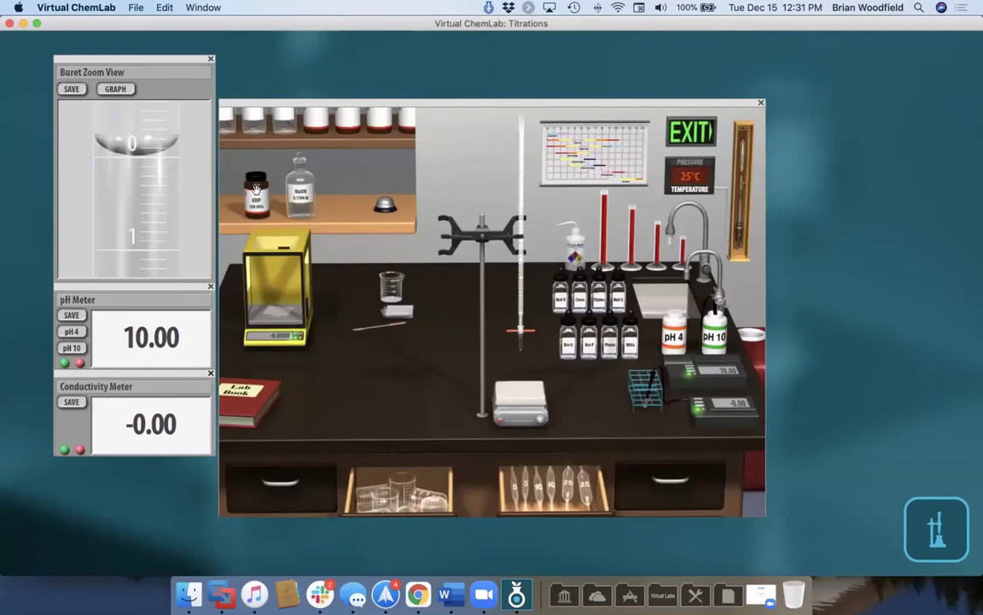
drag(256, 192, 342, 275)
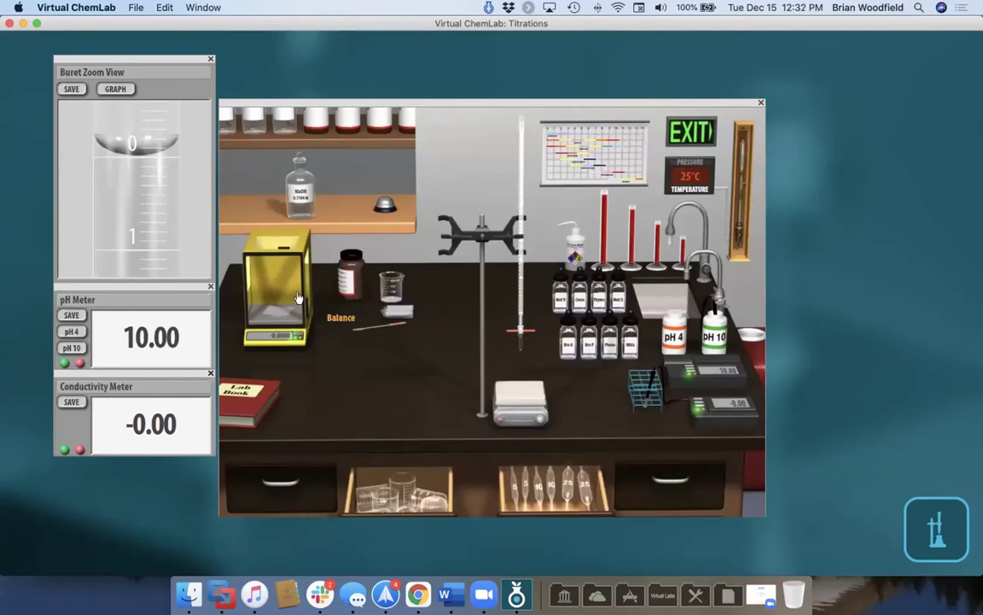
click(269, 270)
click(589, 151)
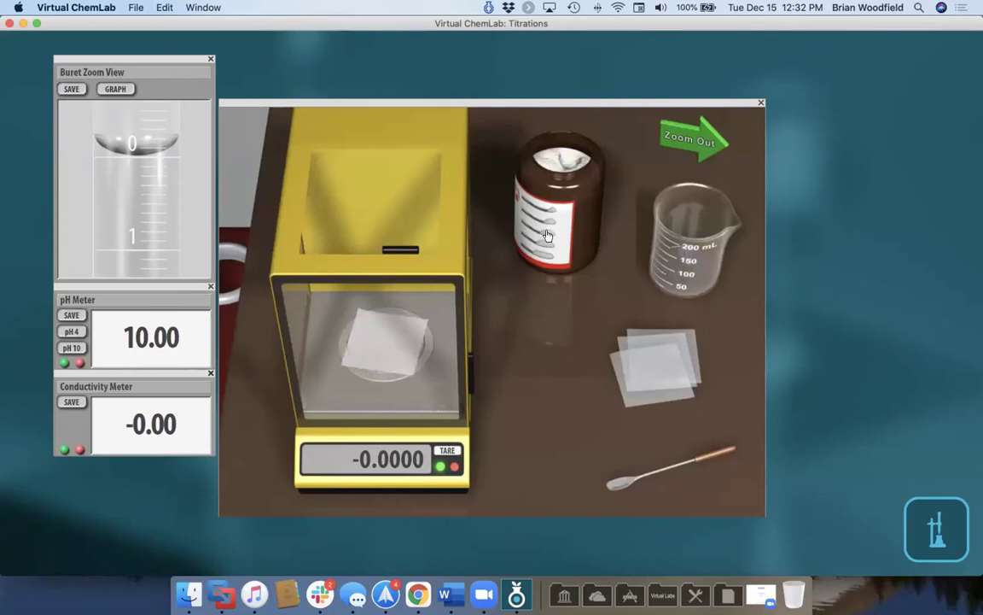
drag(548, 236, 419, 340)
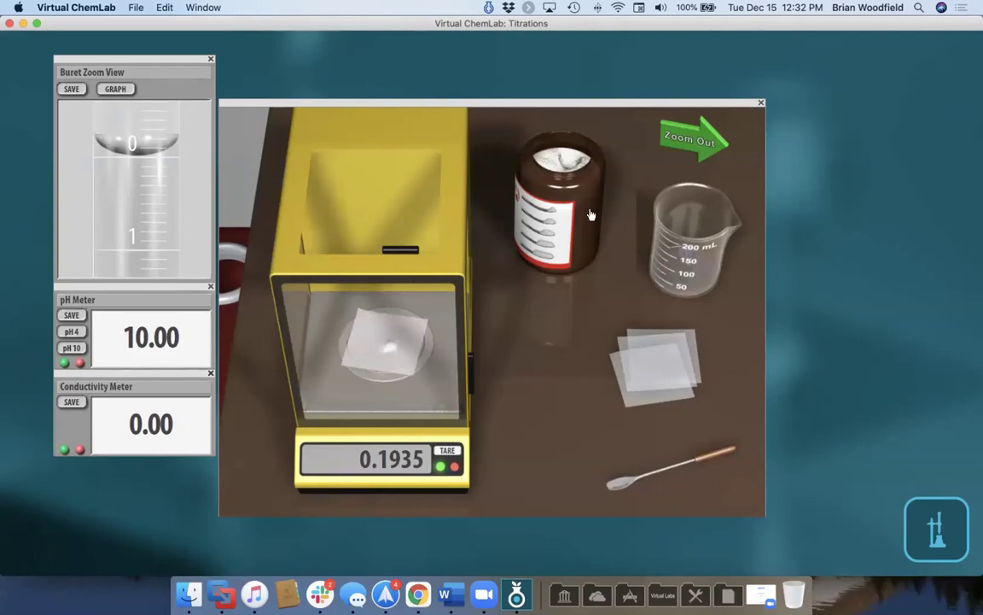
drag(366, 351, 654, 261)
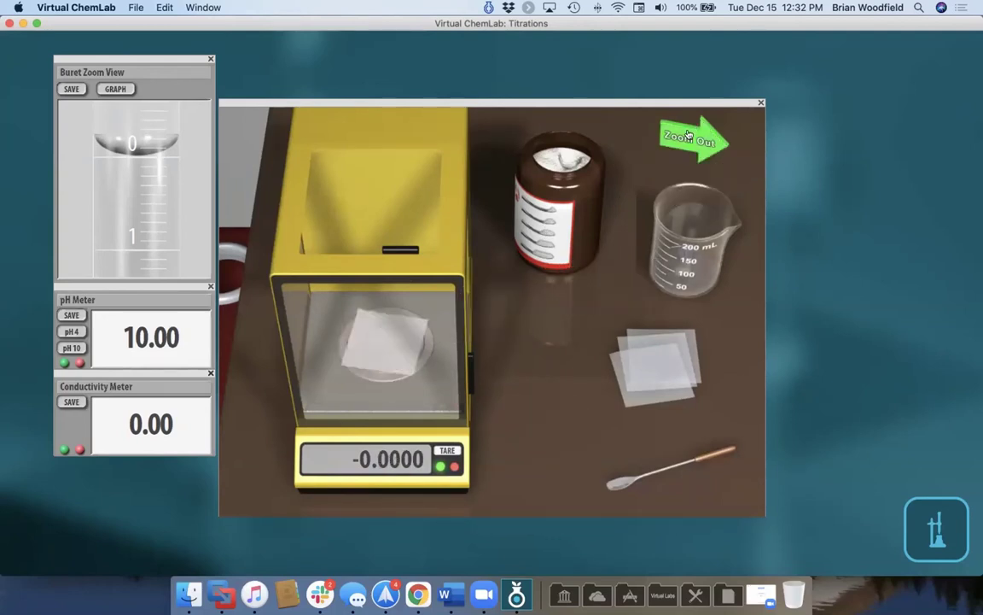
click(687, 138)
drag(395, 287, 521, 371)
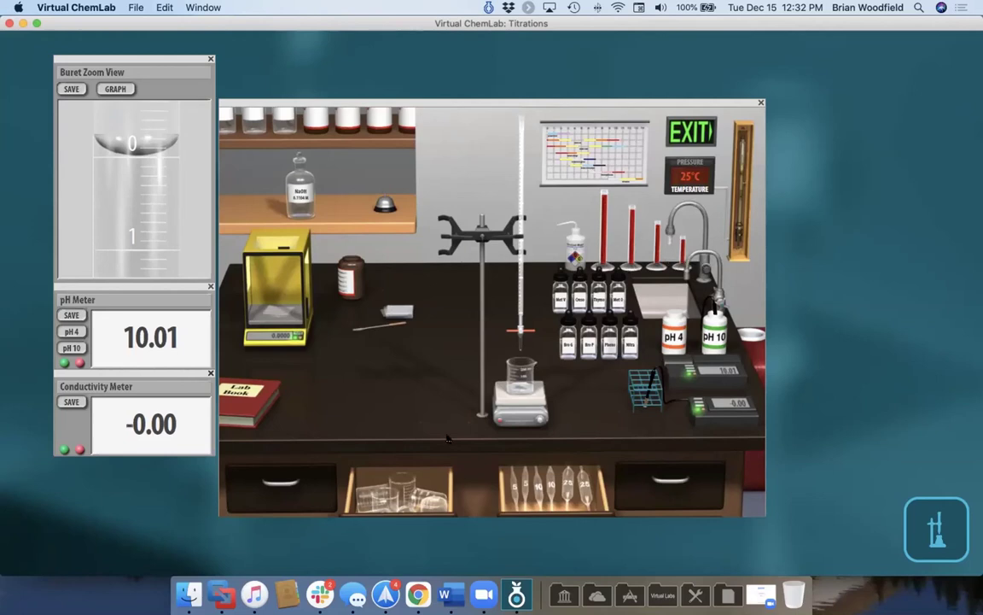
Step: Add liquid to dissolve the KHP and place the pH probe in the solution
drag(458, 450, 667, 269)
drag(611, 329, 455, 414)
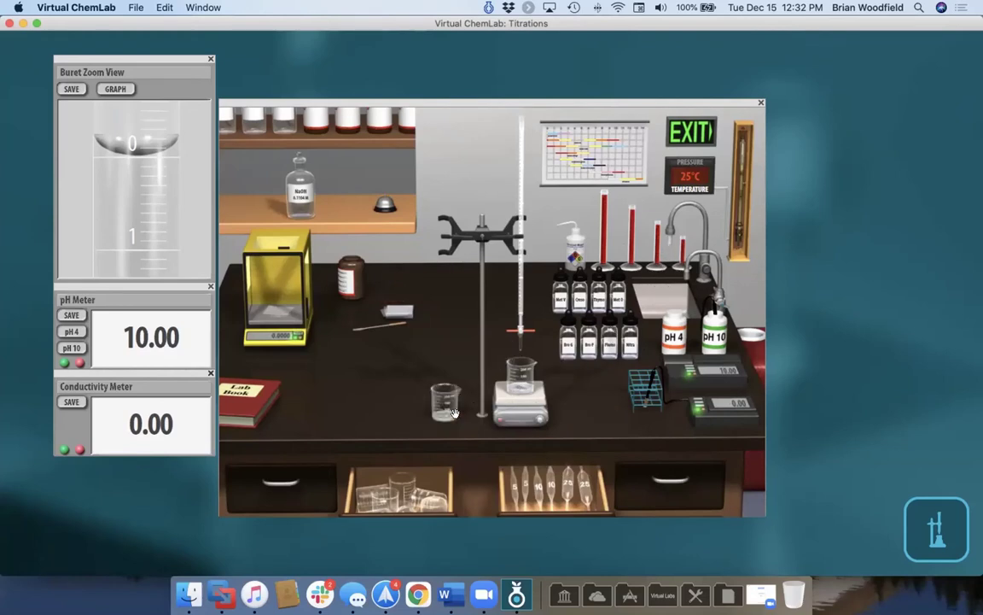
click(527, 366)
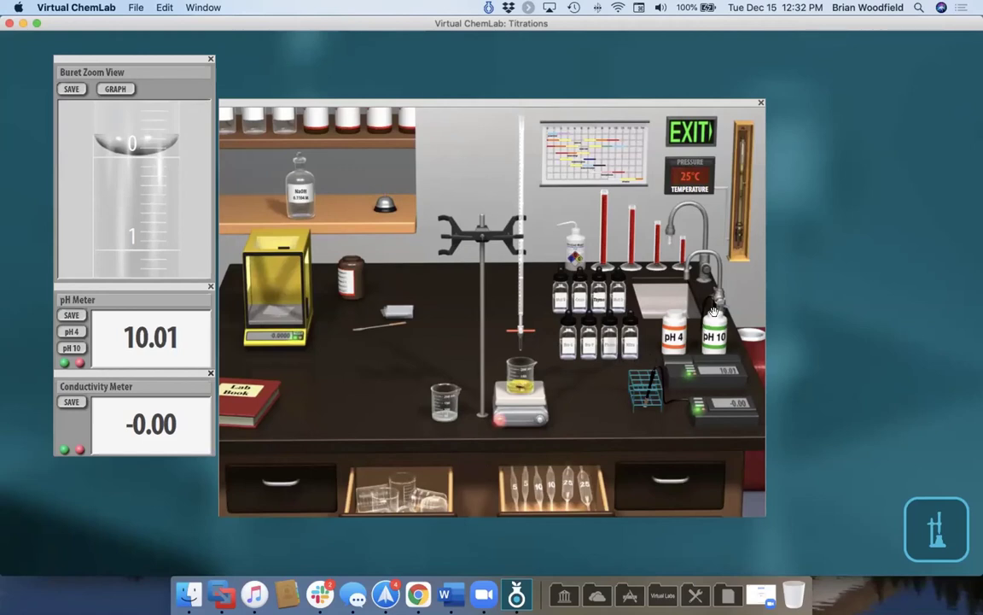
drag(713, 311, 530, 367)
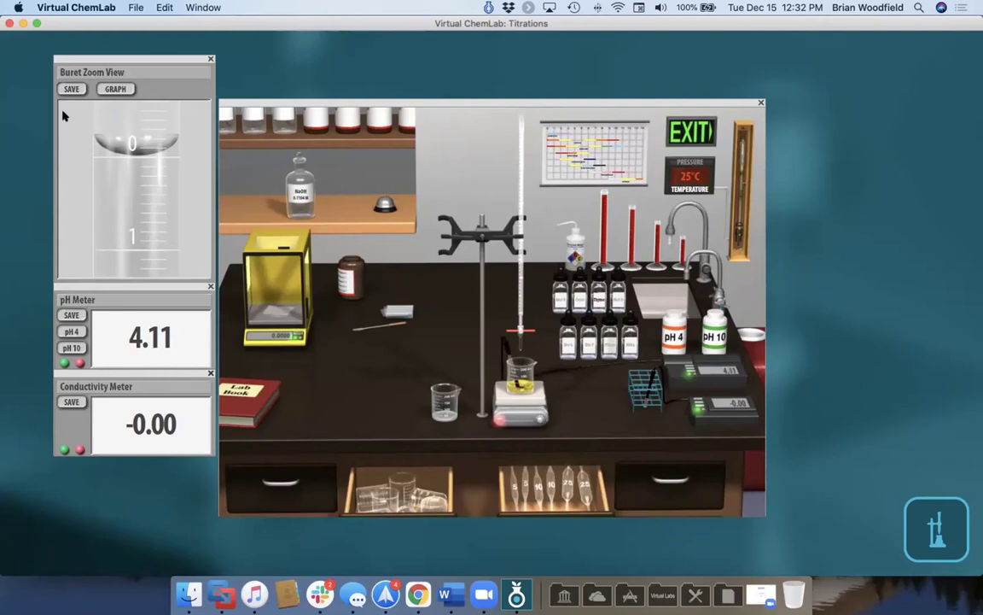
Step: Record and graph the readings, insert the conductivity probe, and titrate with NaOH to pH 11.72
click(71, 89)
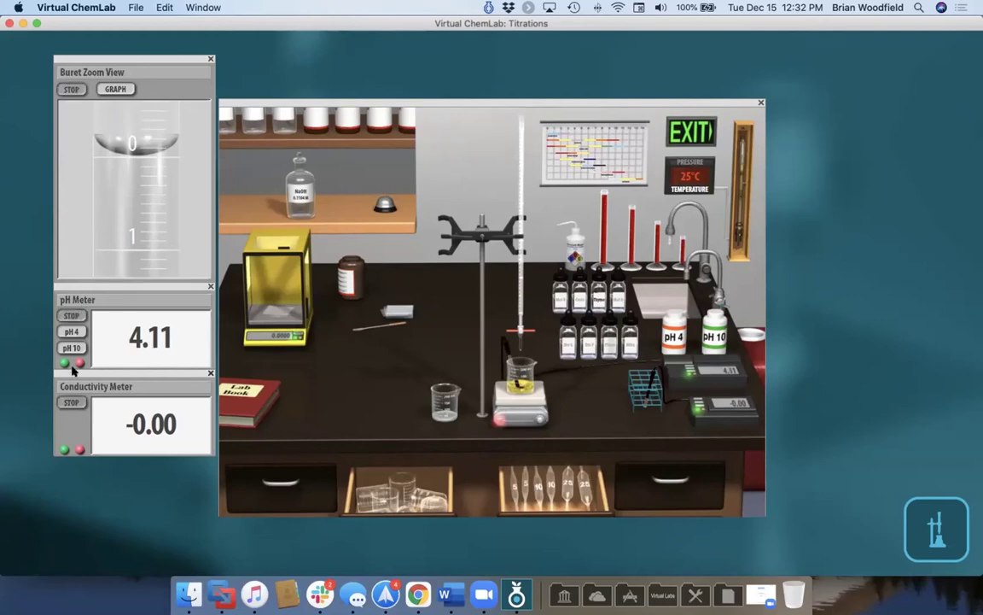
click(115, 89)
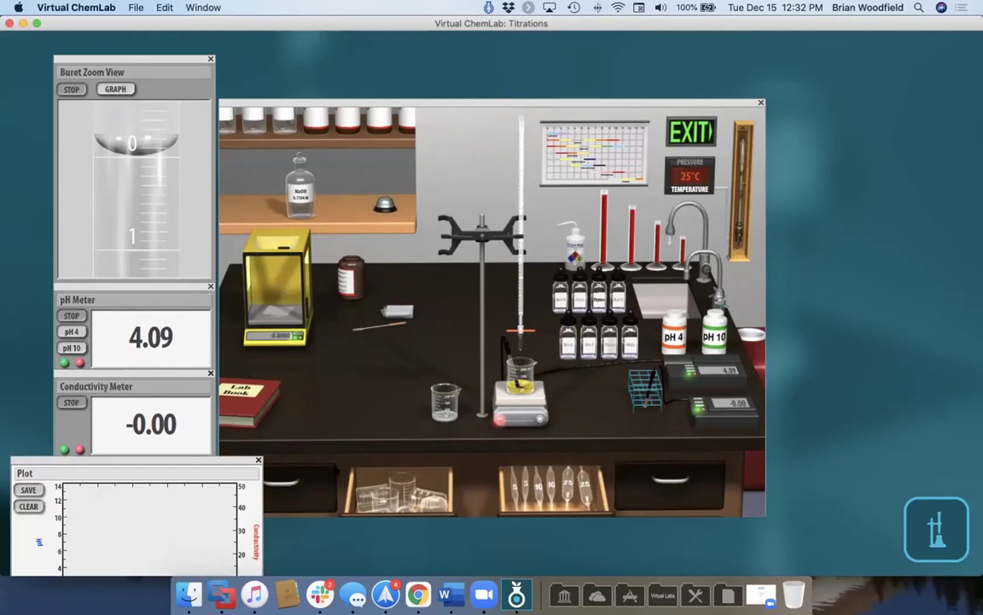
drag(238, 467, 238, 401)
drag(649, 381, 522, 368)
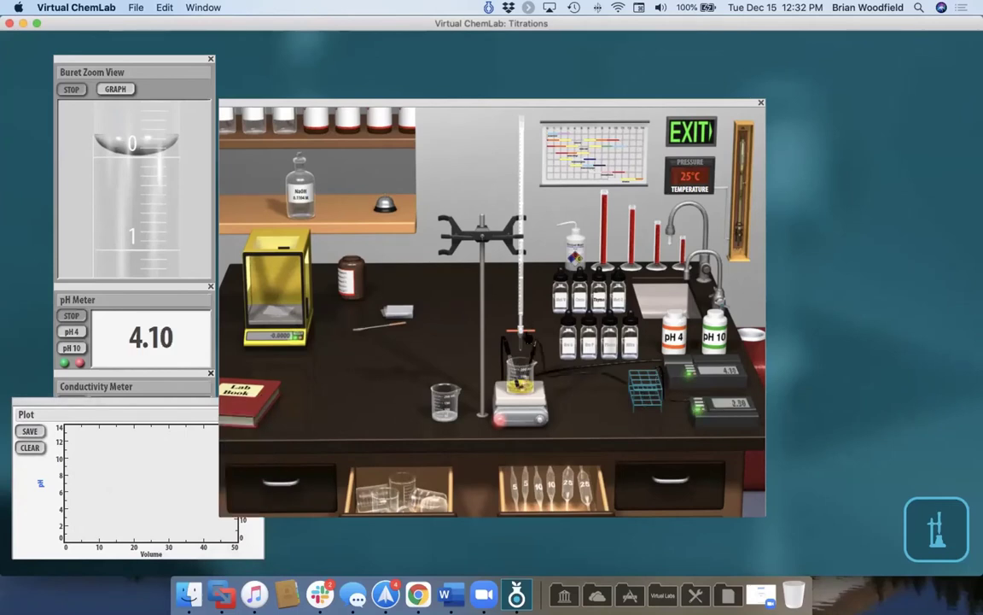
drag(521, 331, 523, 354)
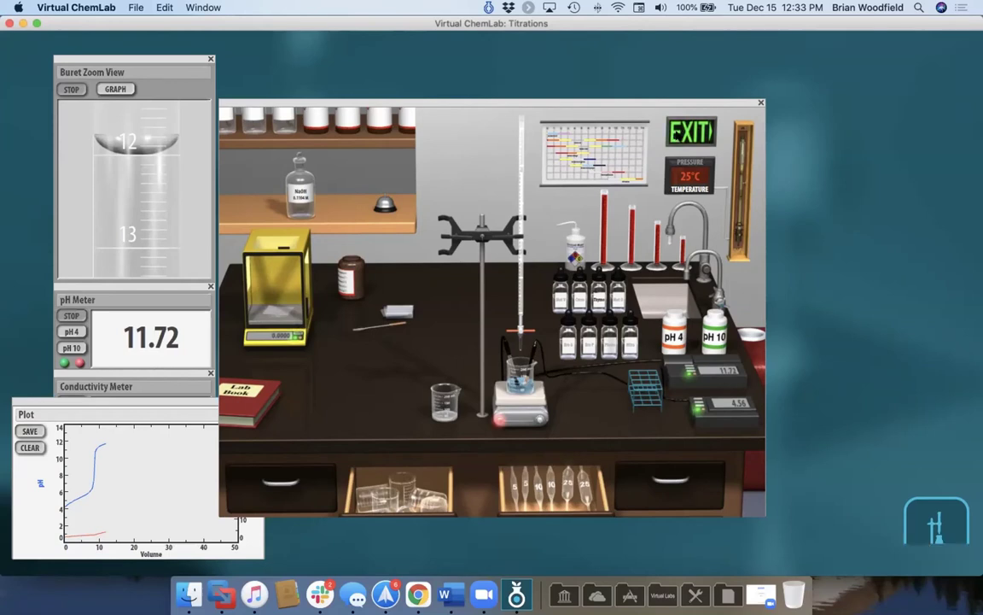
Step: Leave the titration, open the Gases lab, and set up the balloon V=f(p,T) chamber on the bench
click(676, 135)
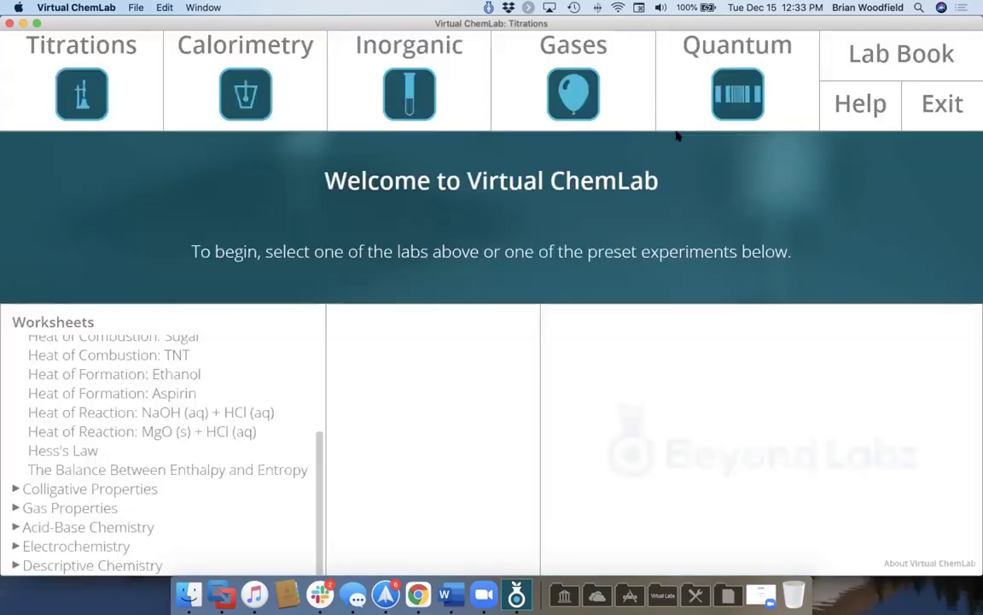
click(559, 99)
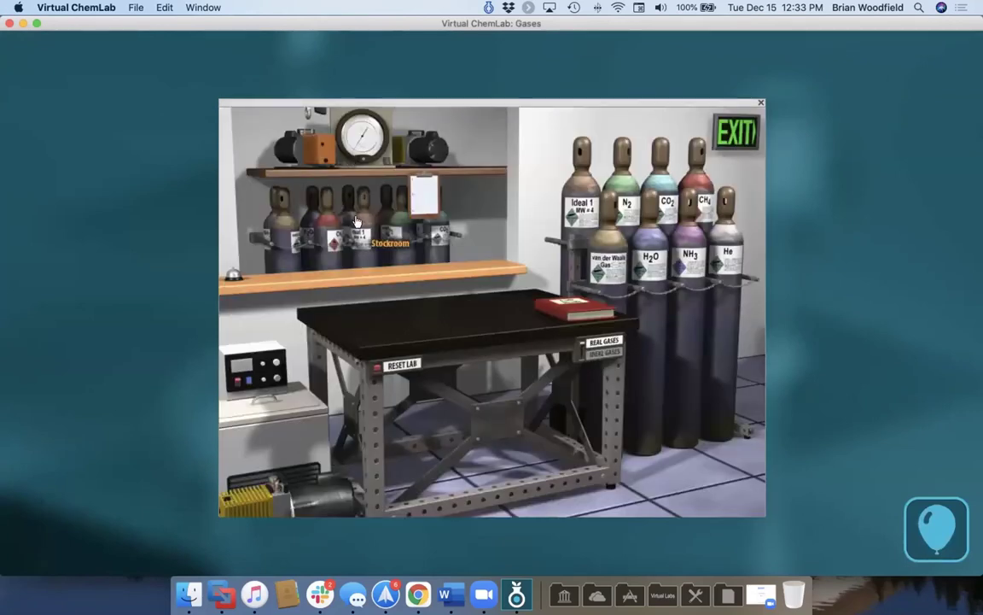
click(357, 222)
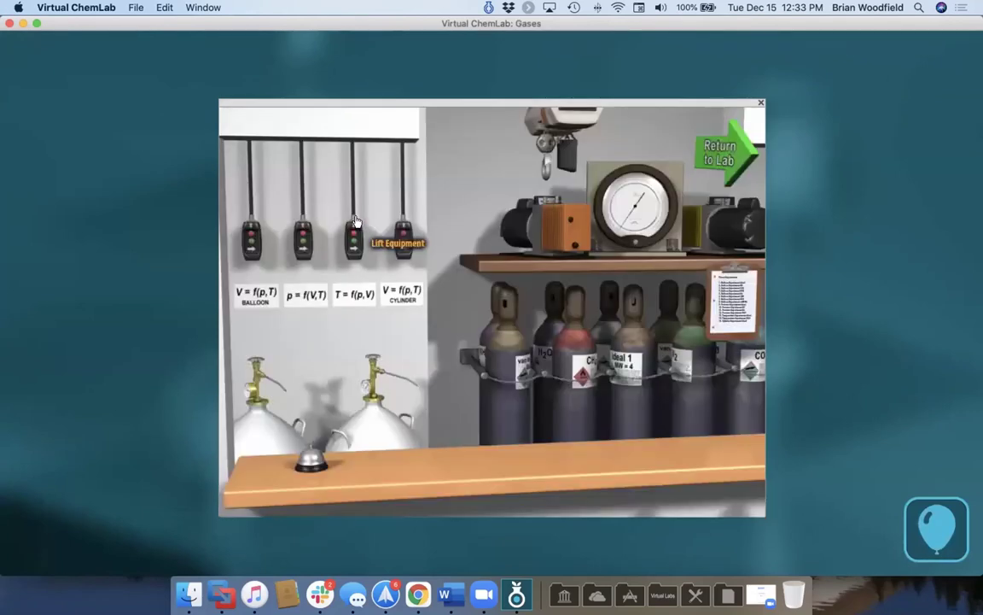
click(250, 235)
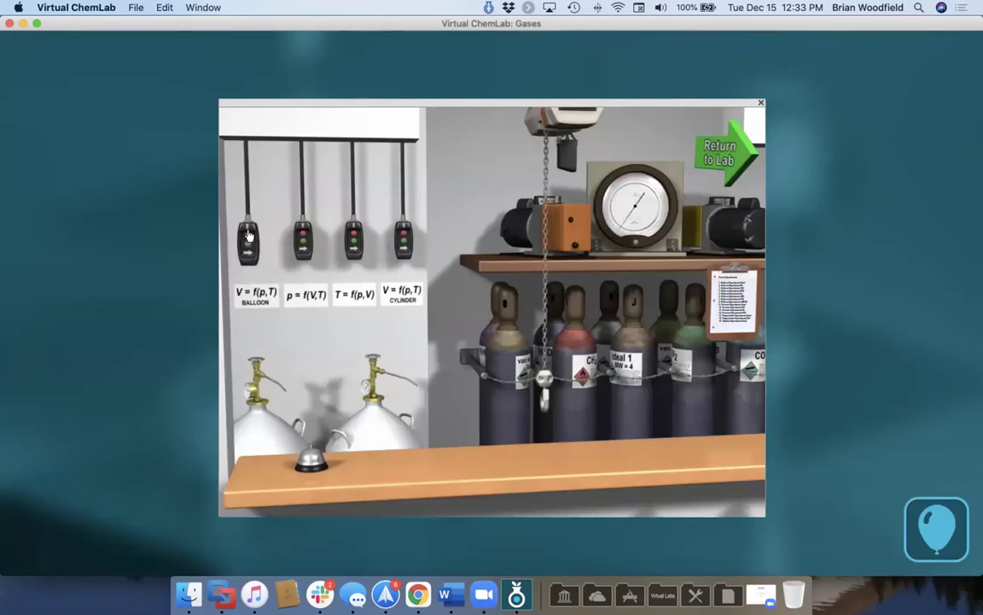
click(719, 152)
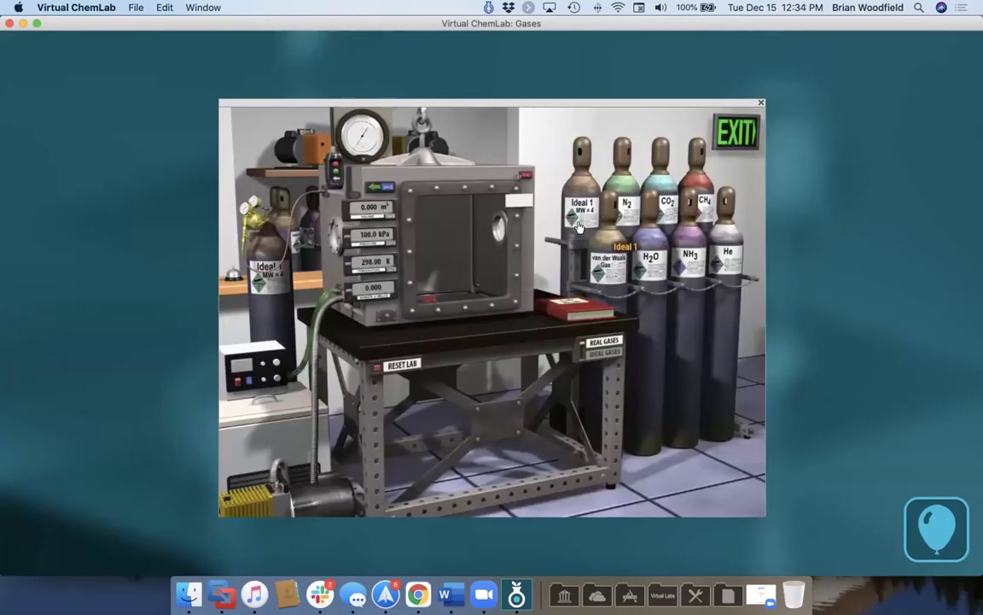
Step: Keep the cylinders on real gases and fill the balloon chamber with CO2 through its valve
click(601, 346)
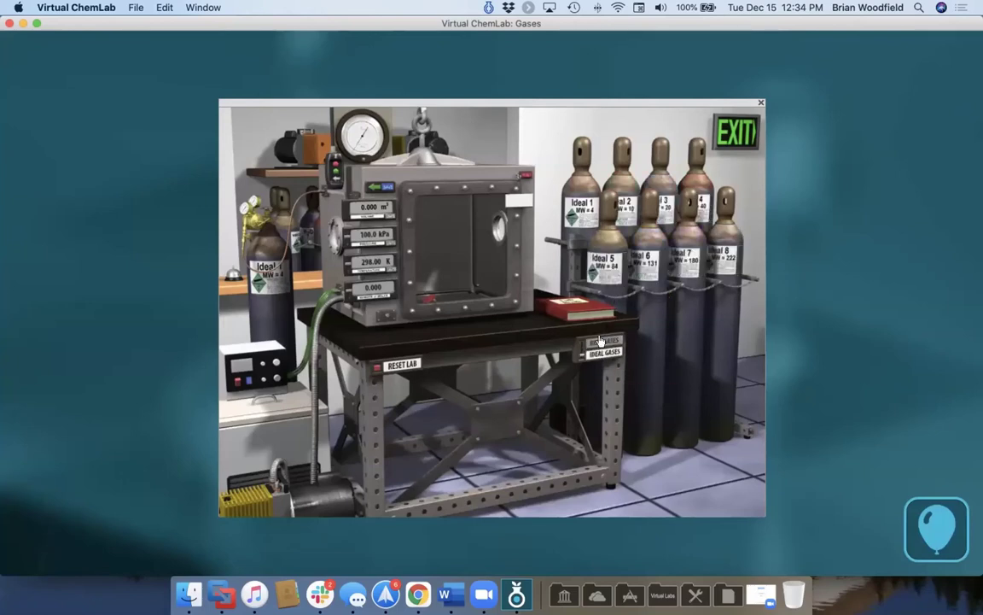
click(600, 341)
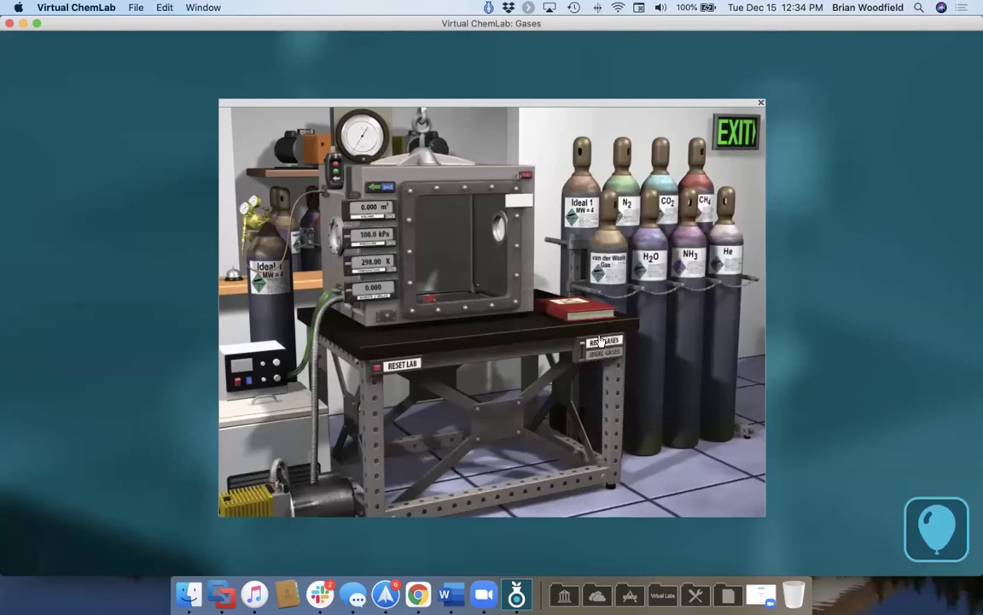
click(664, 203)
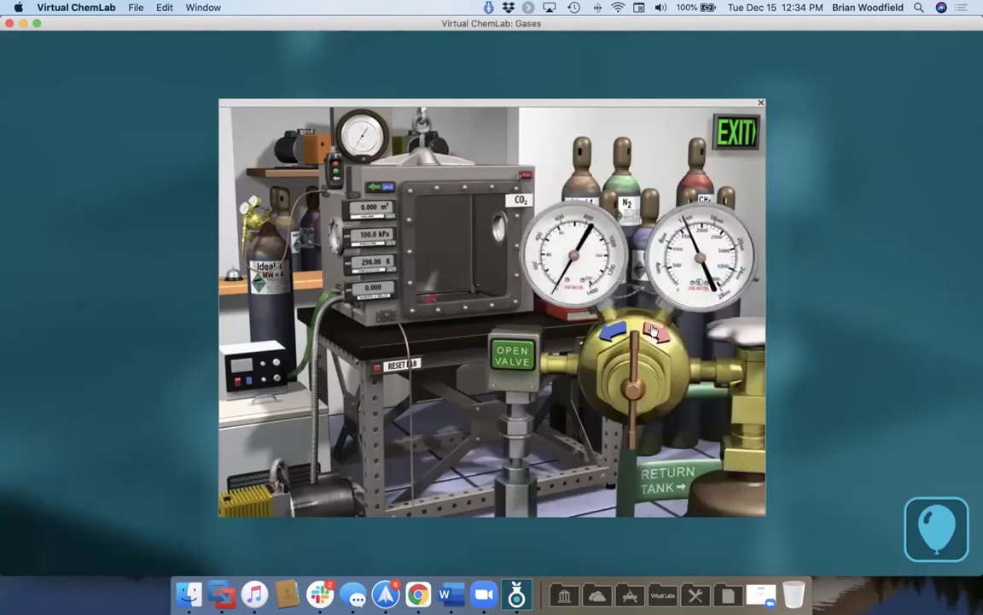
click(508, 362)
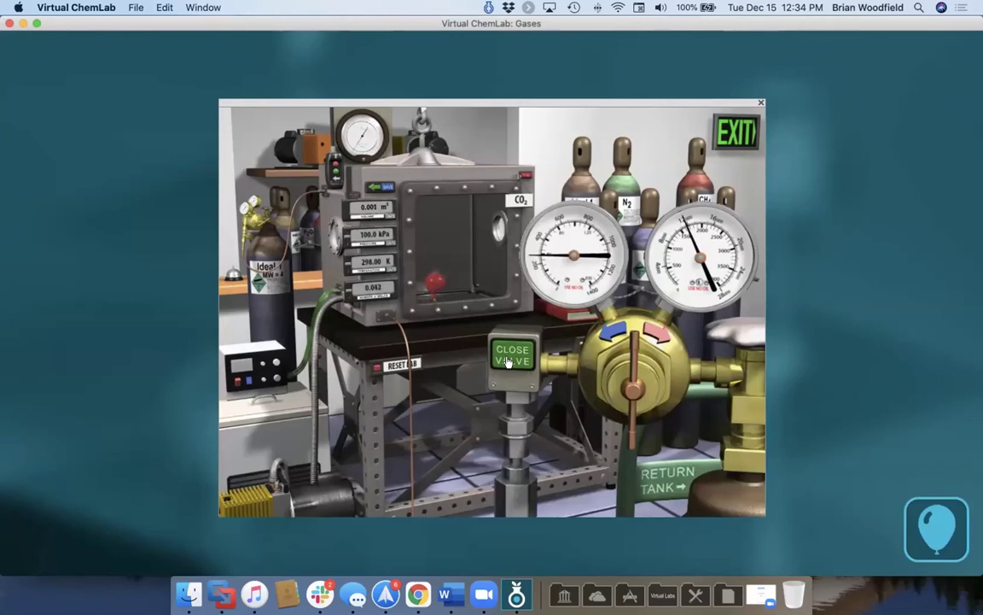
click(508, 362)
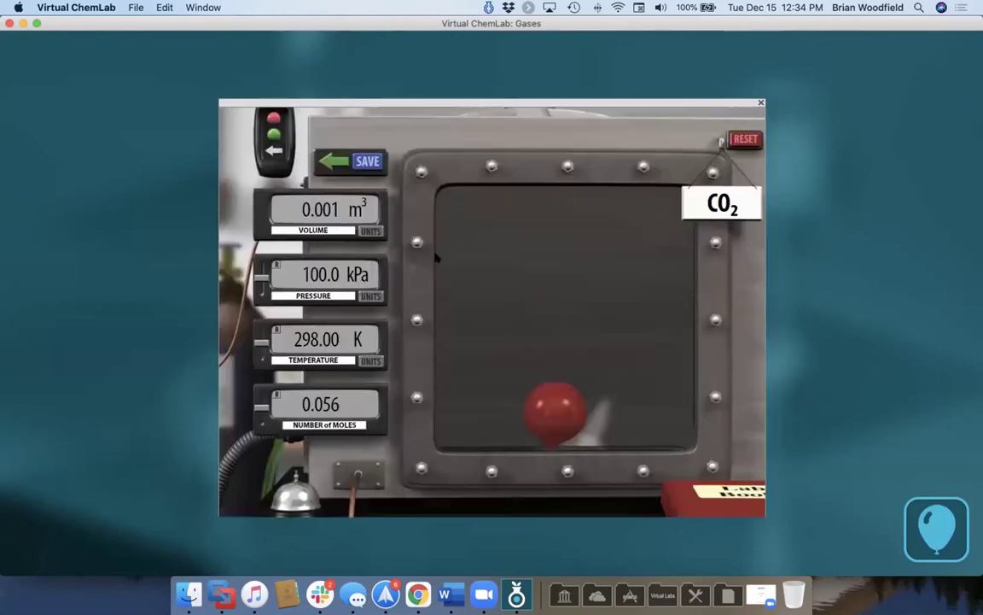
Step: Show volume in litres and pressure in atmospheres, compress the balloon, then put the equipment away
click(419, 253)
click(371, 231)
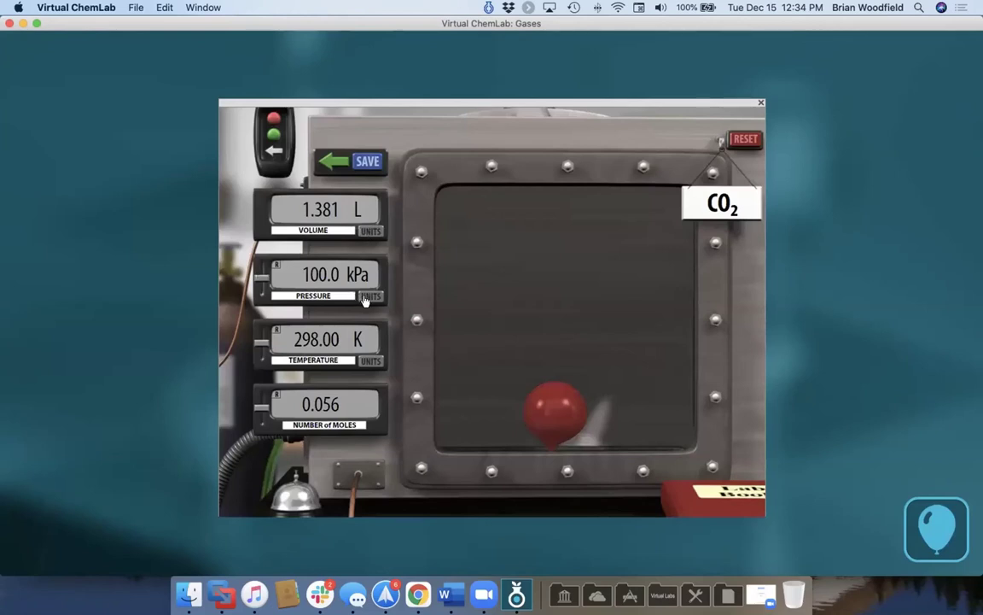
click(261, 276)
drag(261, 279, 260, 314)
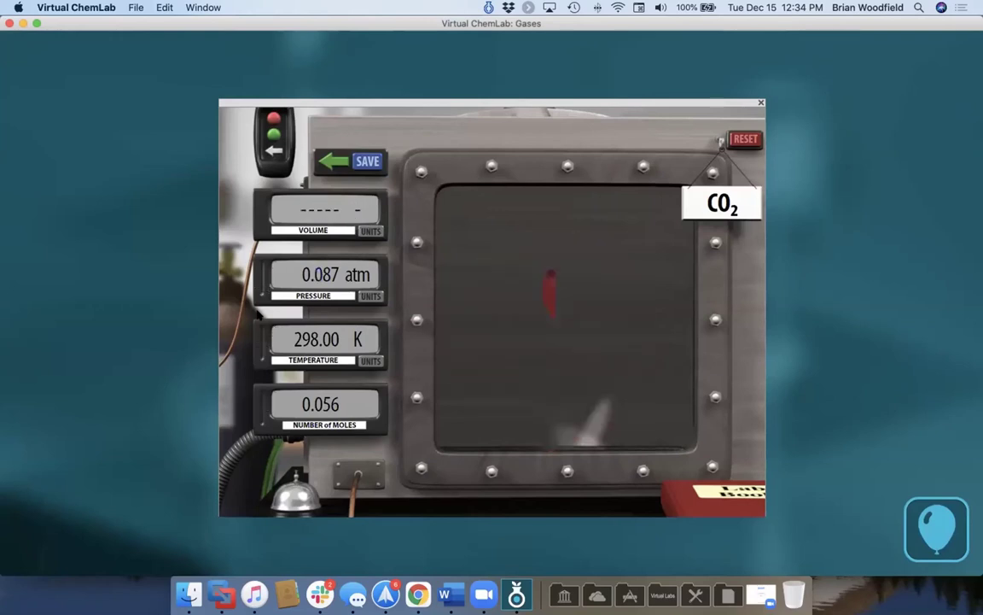
click(273, 150)
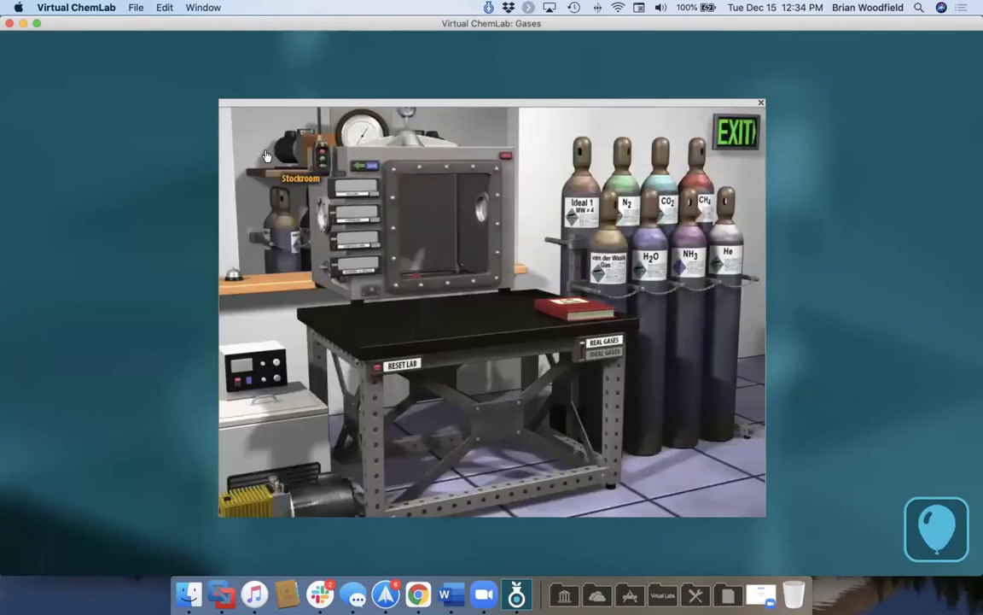
Step: Exit the Gases lab, open the Quantum lab, and view its stockroom shelves
click(736, 135)
click(750, 83)
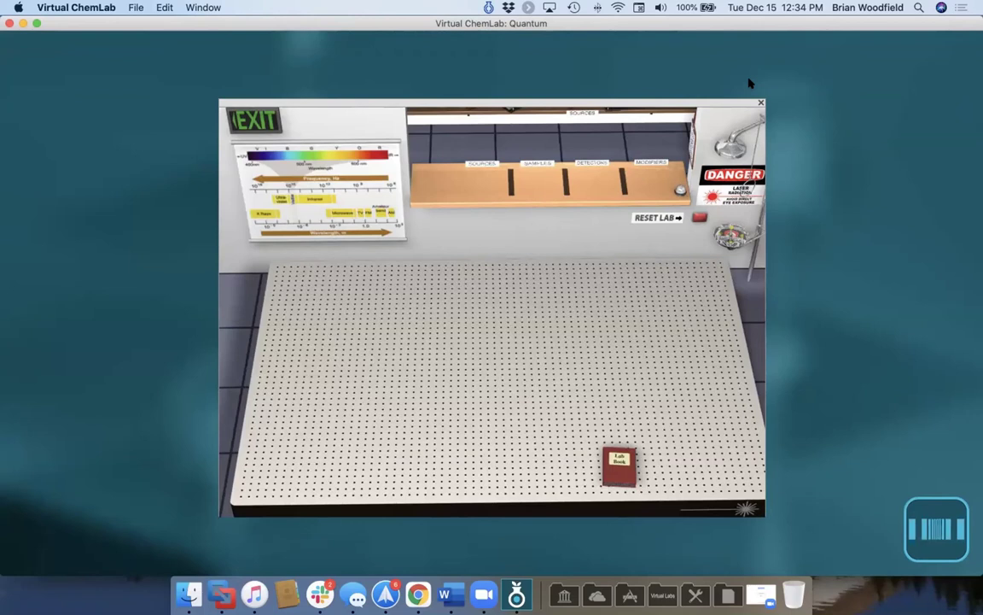
click(551, 141)
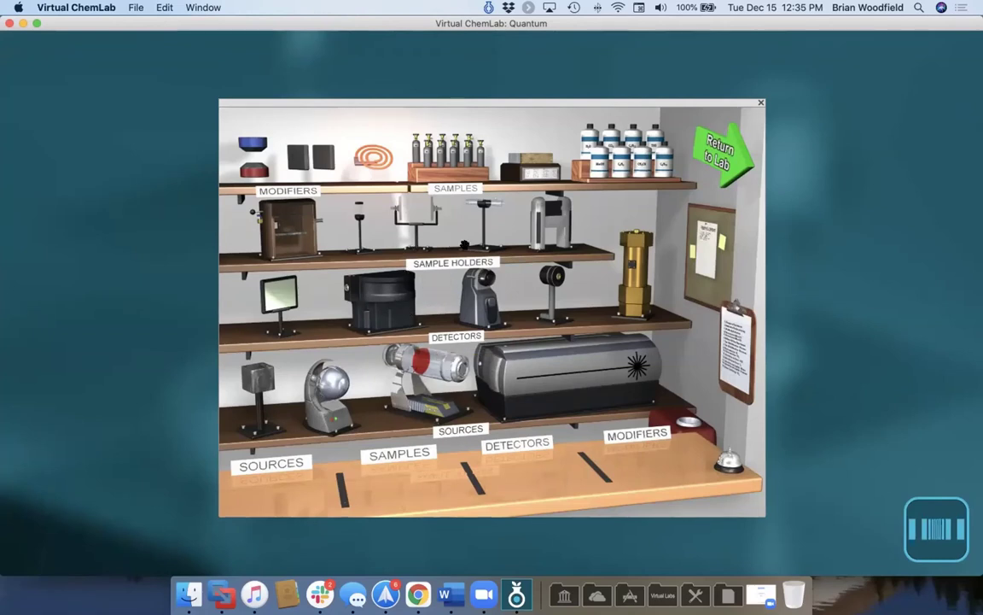
Step: After checking the gas samples, stage the electric field modifier plates and video camera on the stockroom counter
drag(432, 222, 412, 483)
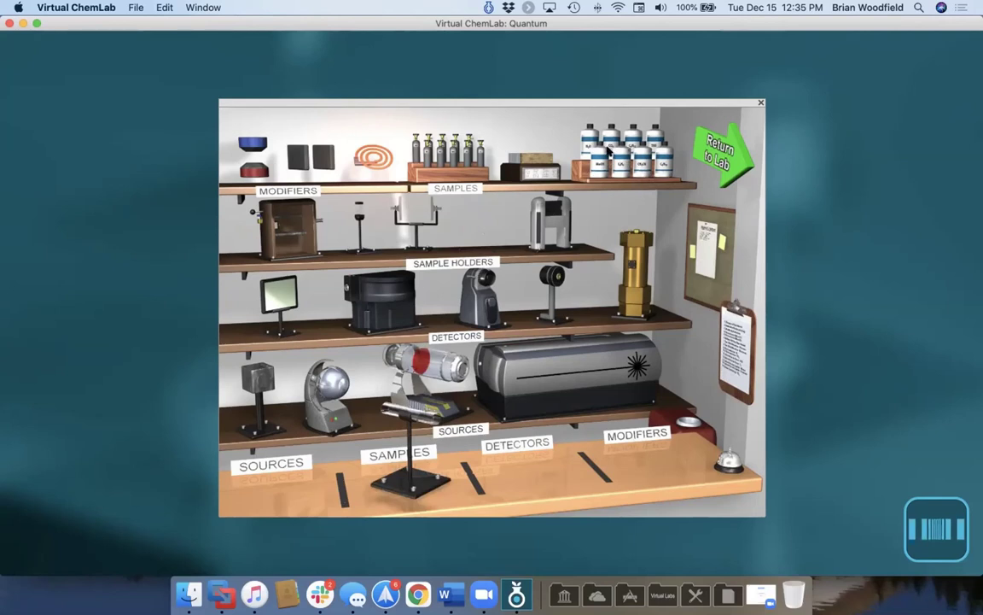
click(431, 161)
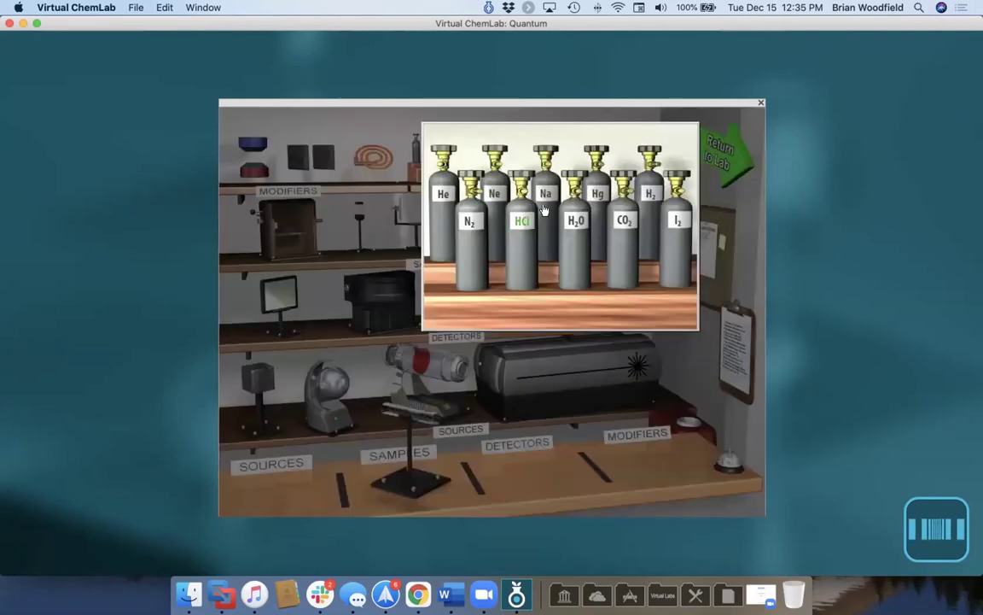
click(621, 224)
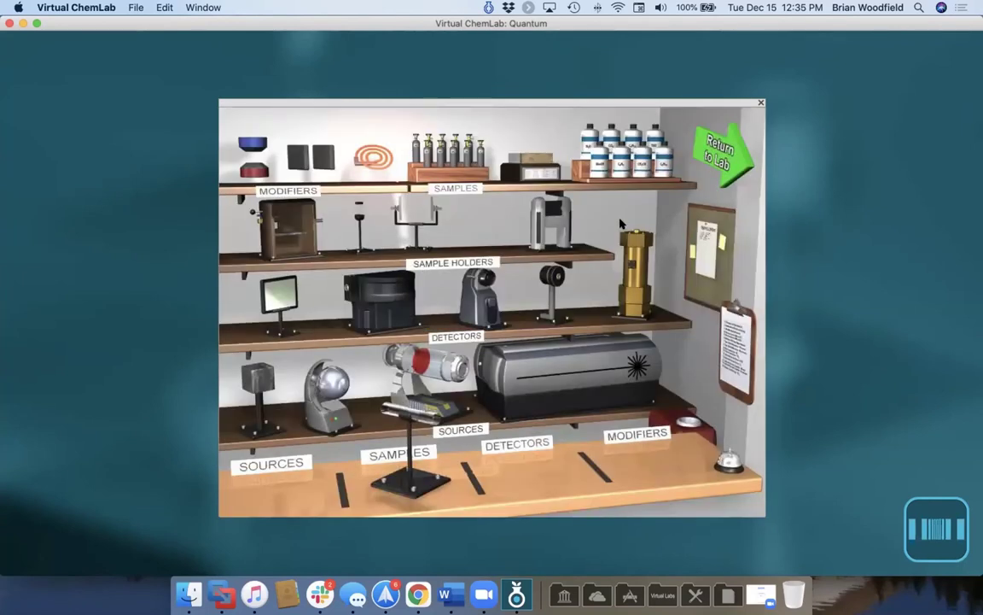
drag(306, 153, 620, 454)
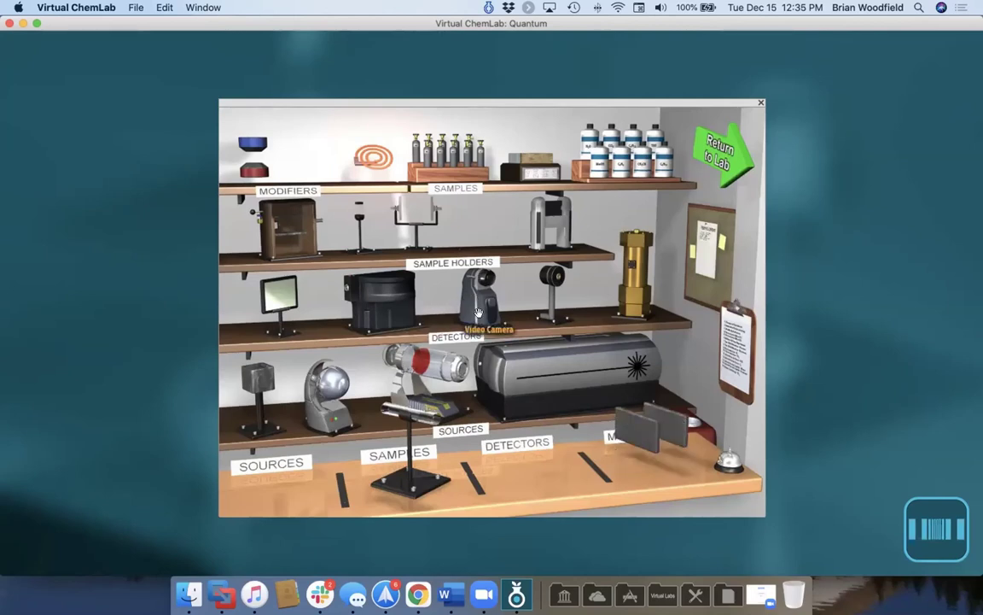
drag(474, 290, 537, 426)
Step: Place the sample holder, electric field plates and video camera on the table, and switch the camera on
click(719, 160)
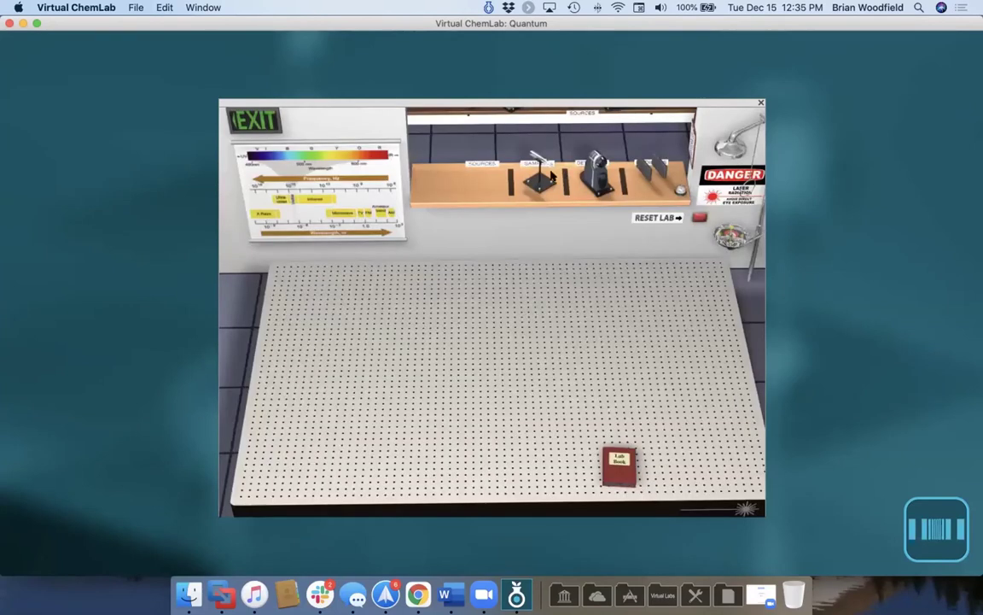
drag(495, 307, 482, 362)
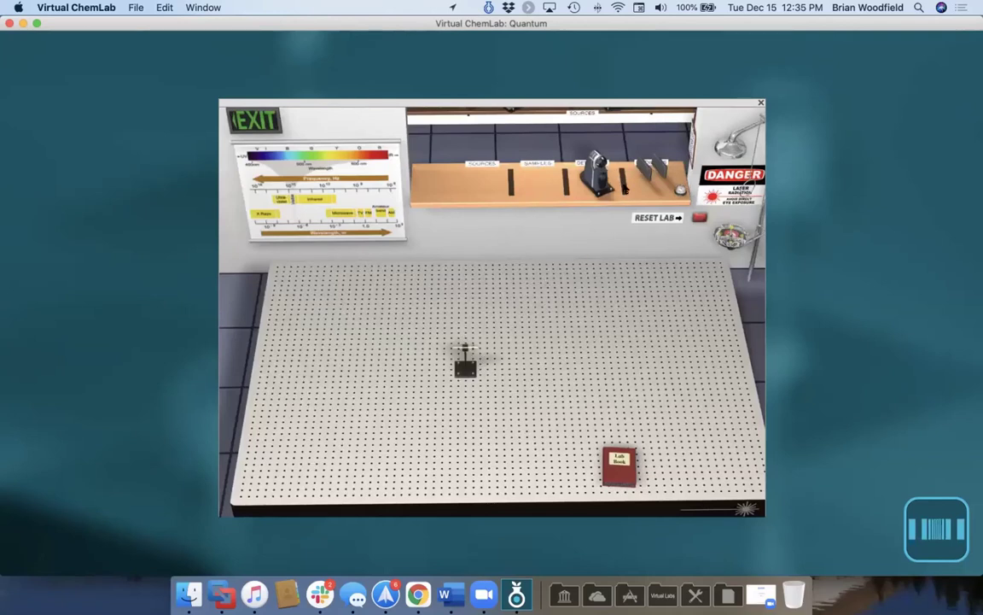
drag(625, 192, 478, 360)
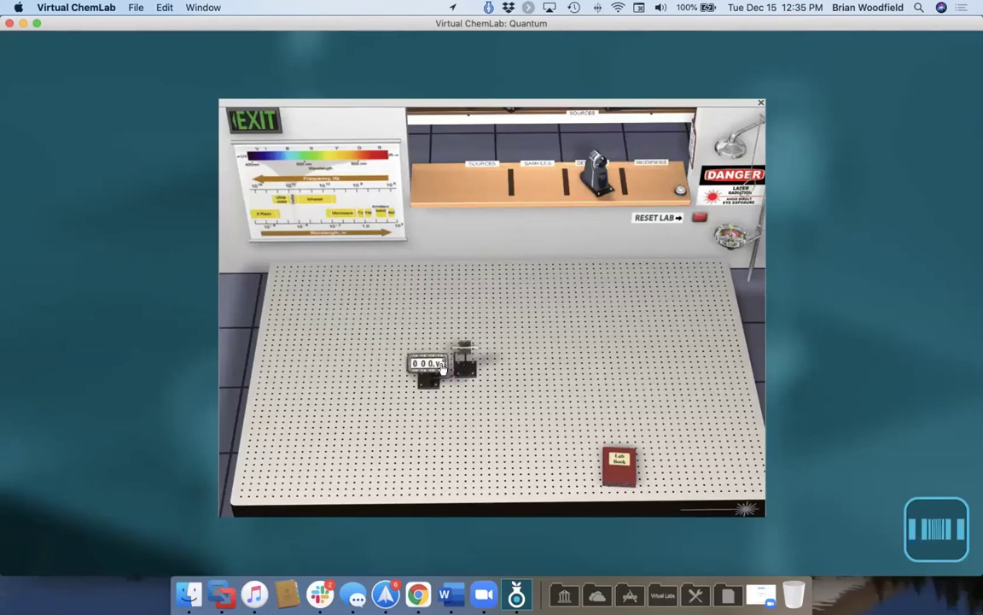
drag(598, 186, 708, 386)
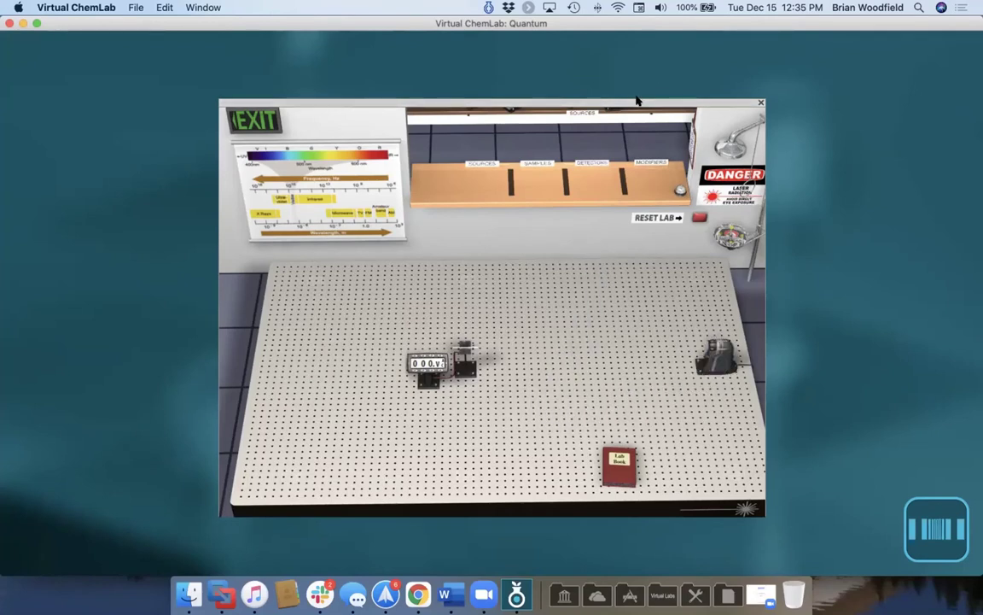
drag(573, 89, 457, 110)
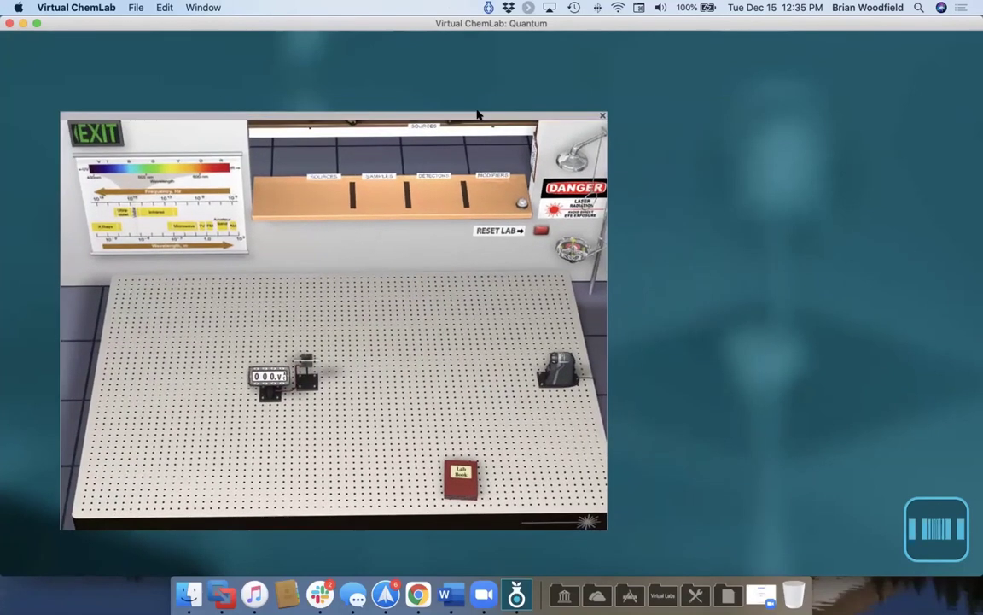
click(561, 363)
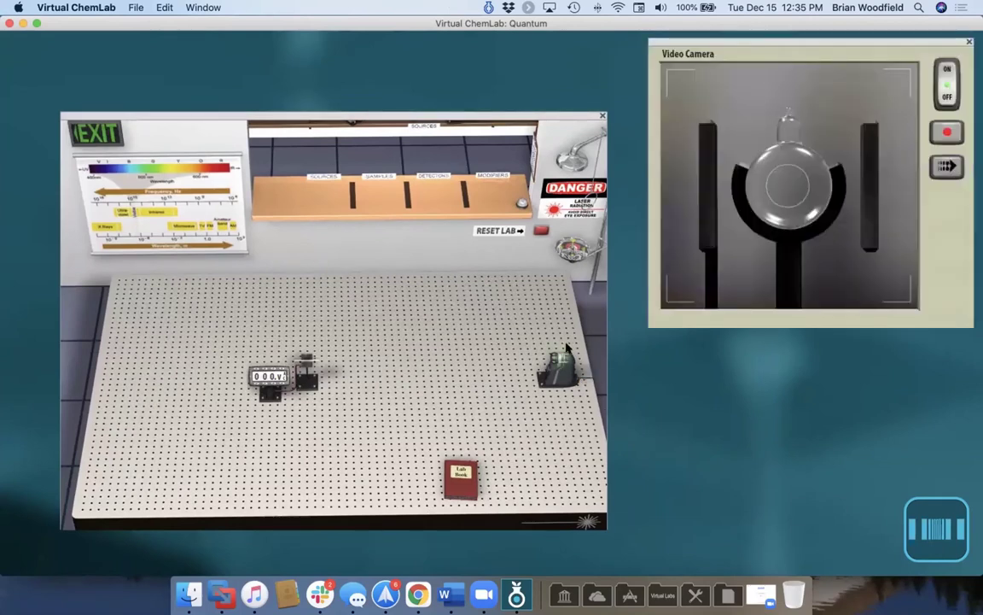
drag(565, 375, 584, 482)
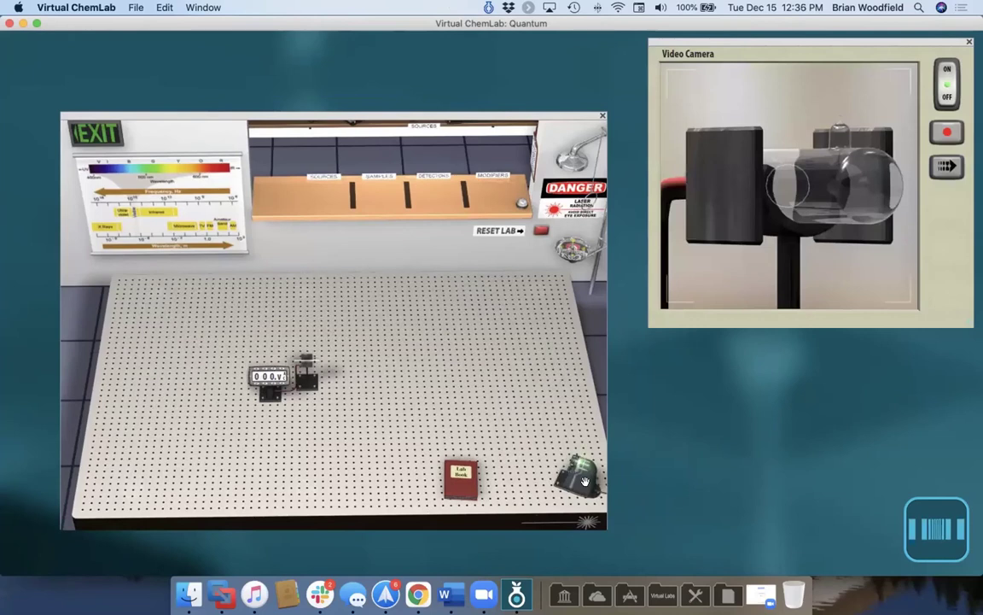
Step: Raise the electric field to 3.00 V, reposition the camera, then take it off the table
click(255, 356)
click(255, 355)
click(255, 355)
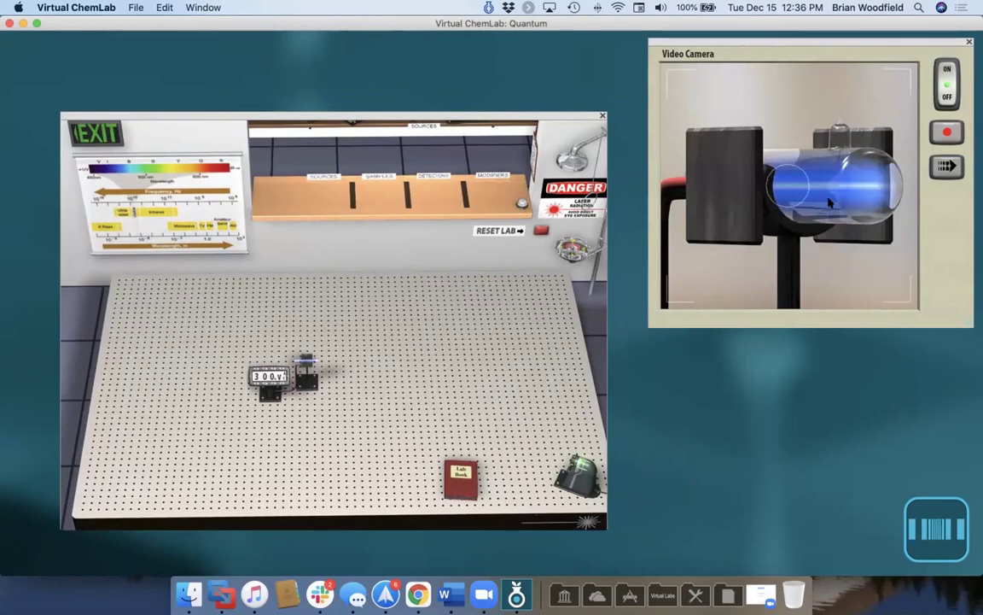
drag(577, 478, 553, 296)
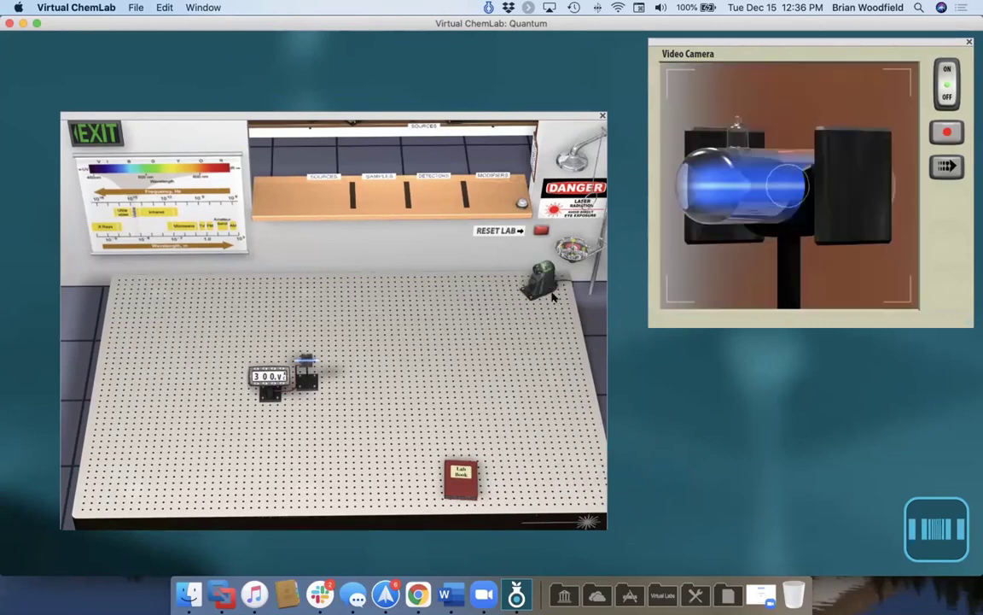
drag(539, 279, 333, 301)
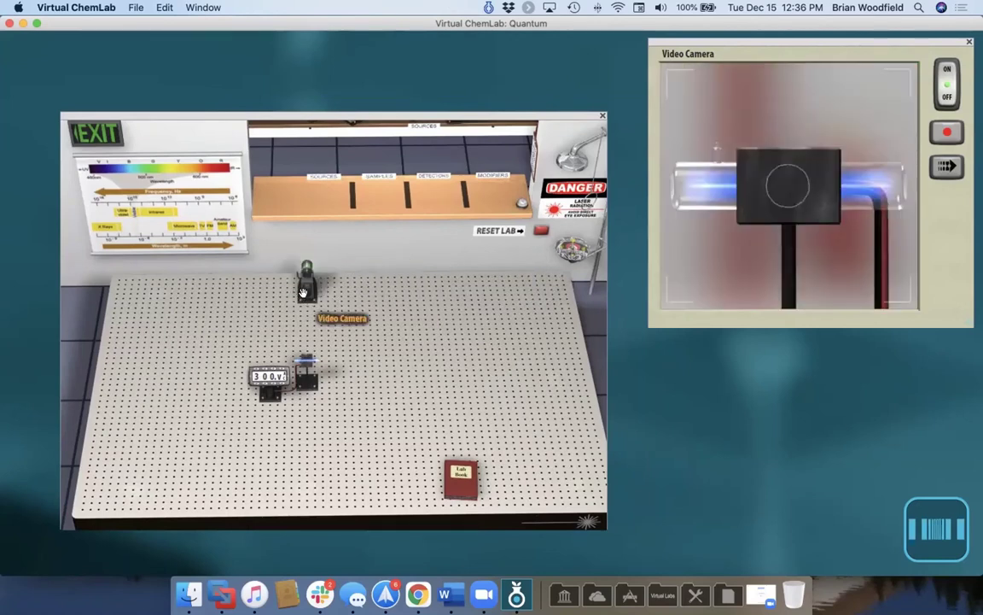
drag(303, 293, 445, 205)
Step: Return the video camera to the shelf and place the spectrometer on the table's right side
click(433, 137)
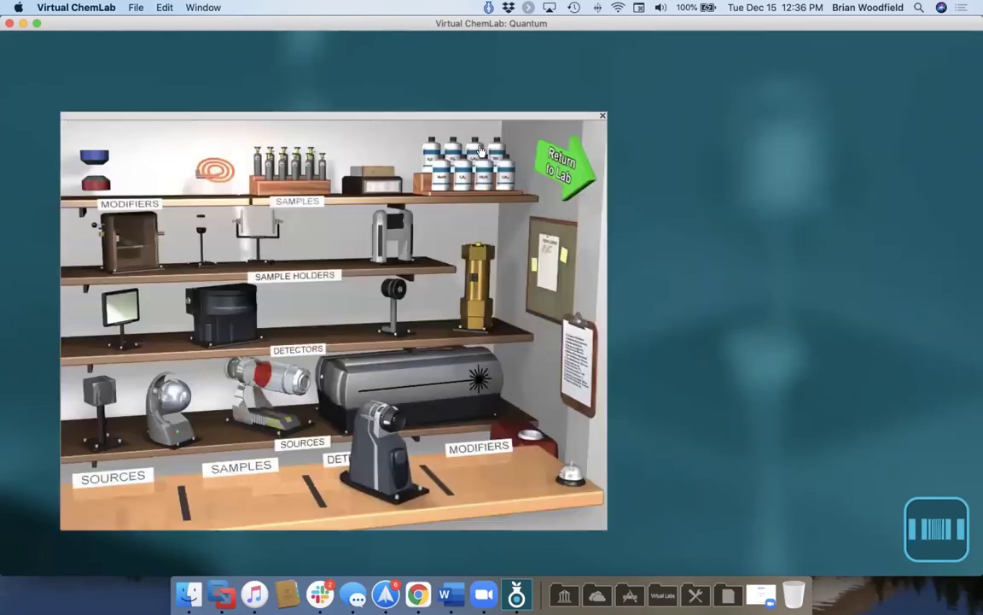
drag(368, 424, 322, 320)
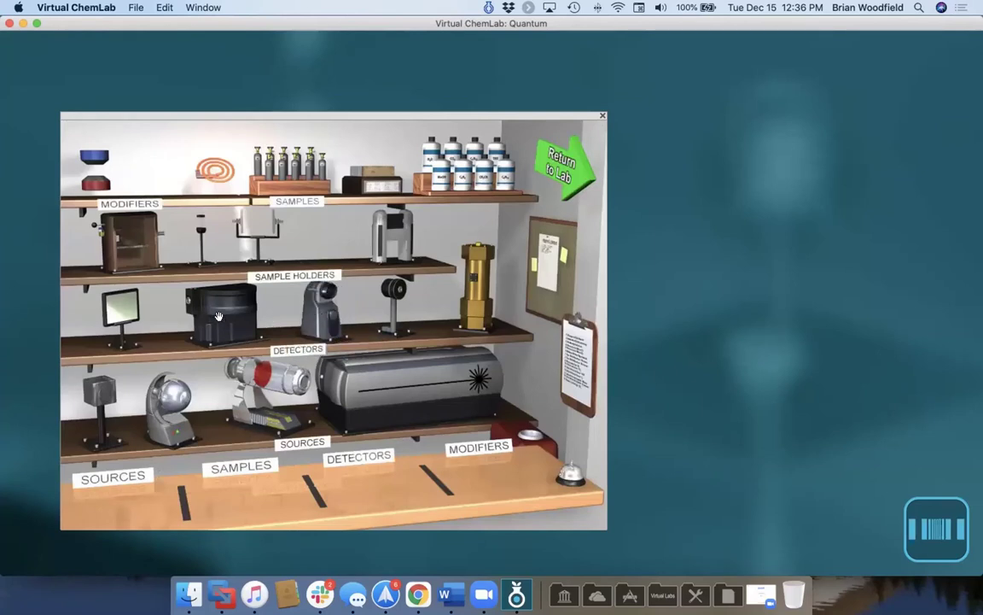
drag(220, 314, 363, 452)
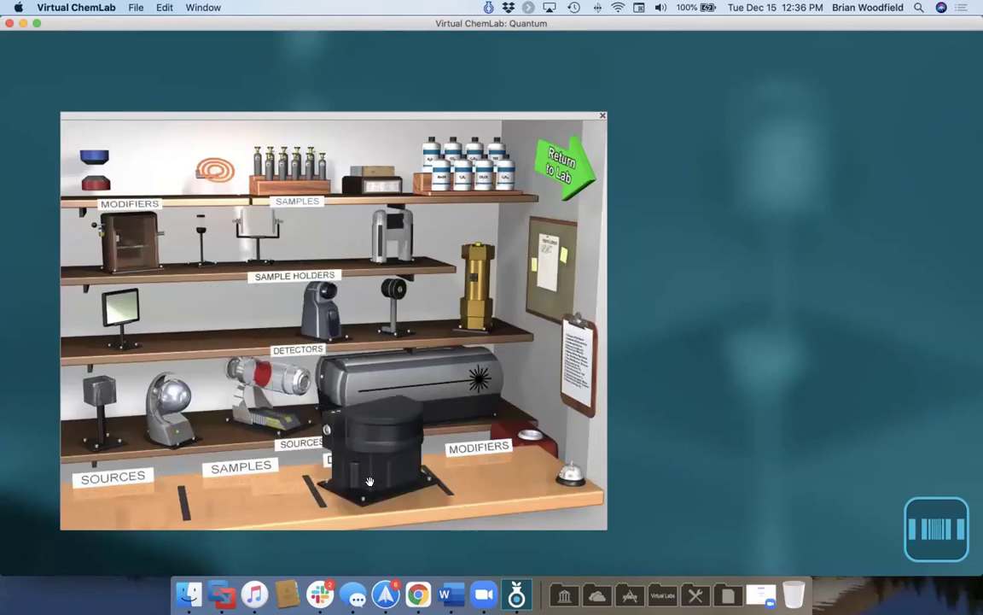
click(559, 175)
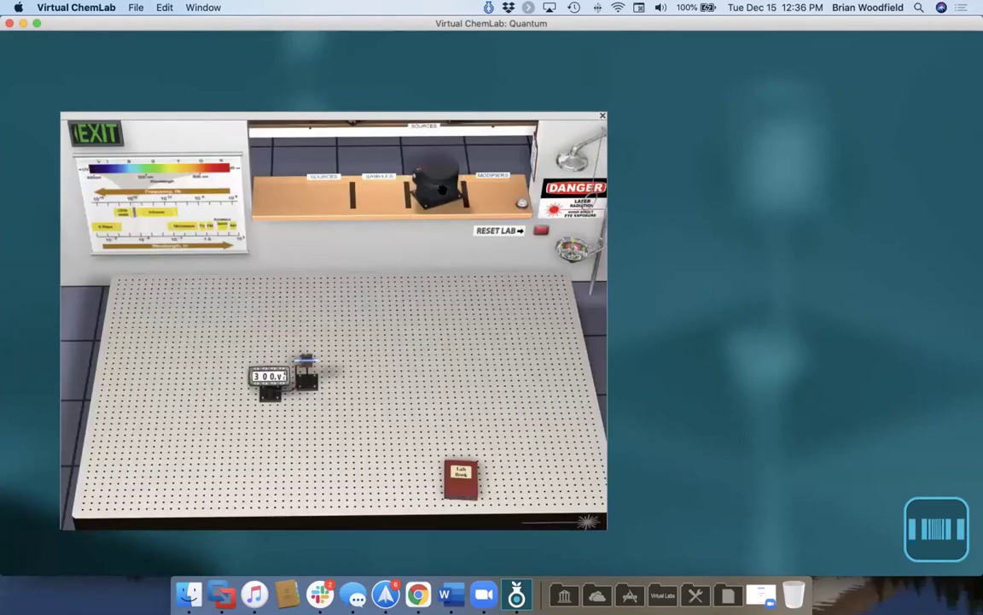
drag(436, 188, 540, 362)
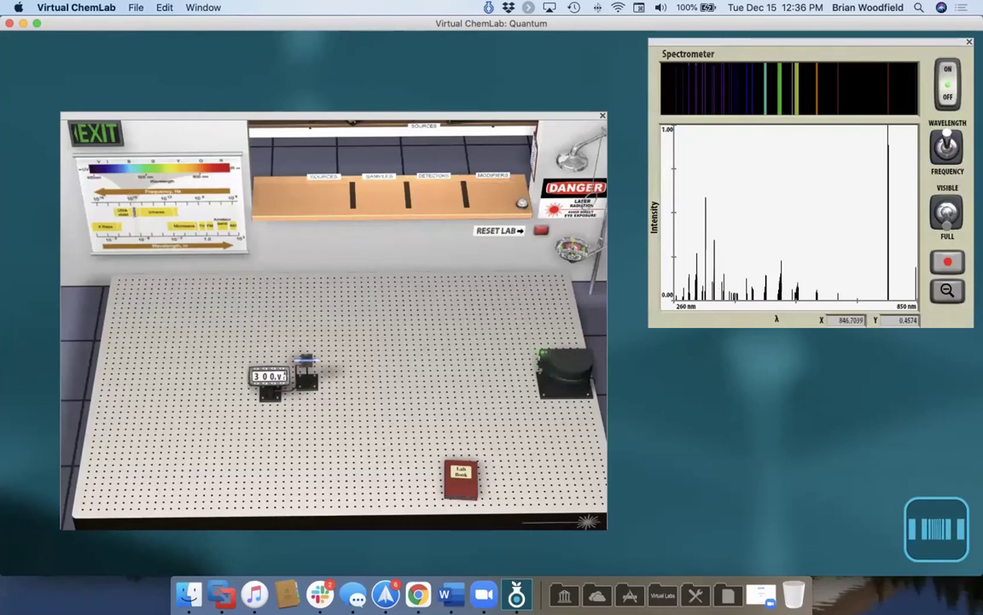
Step: Toggle Visible/Full and zoom the emission spectrum onto the 507–527 nm peaks
click(946, 213)
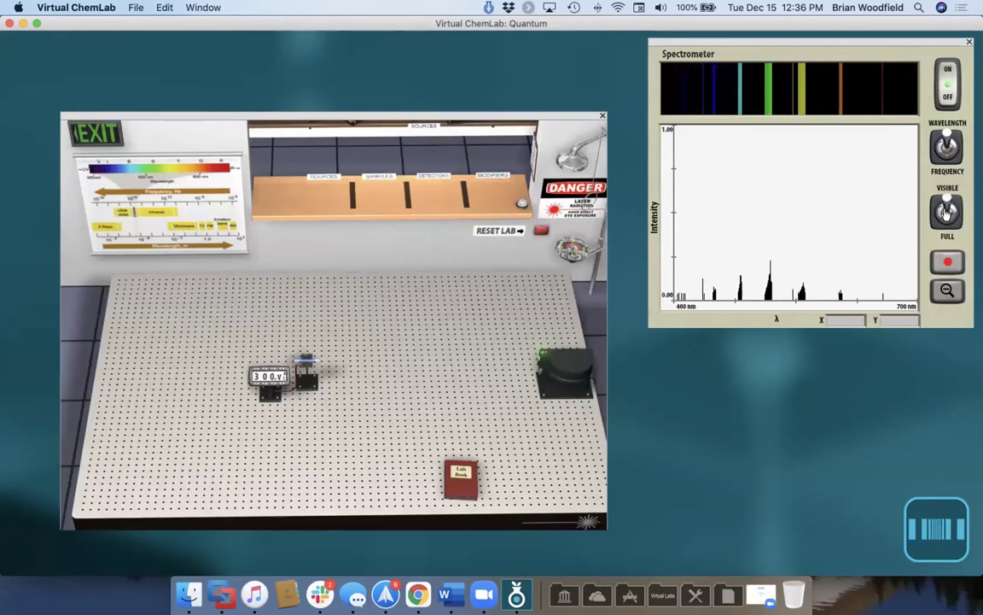
click(946, 212)
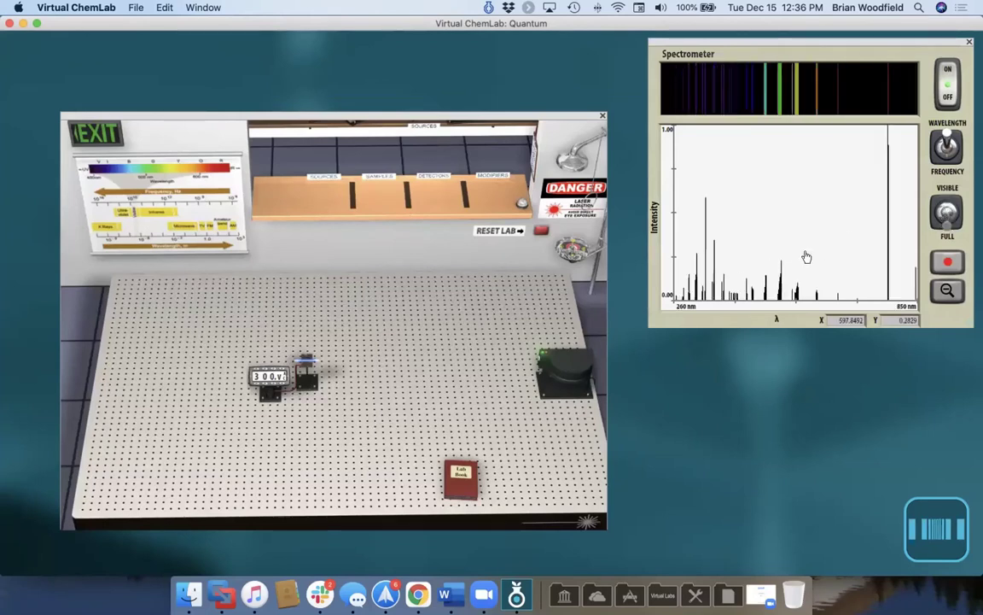
drag(772, 298, 794, 254)
drag(709, 267, 800, 154)
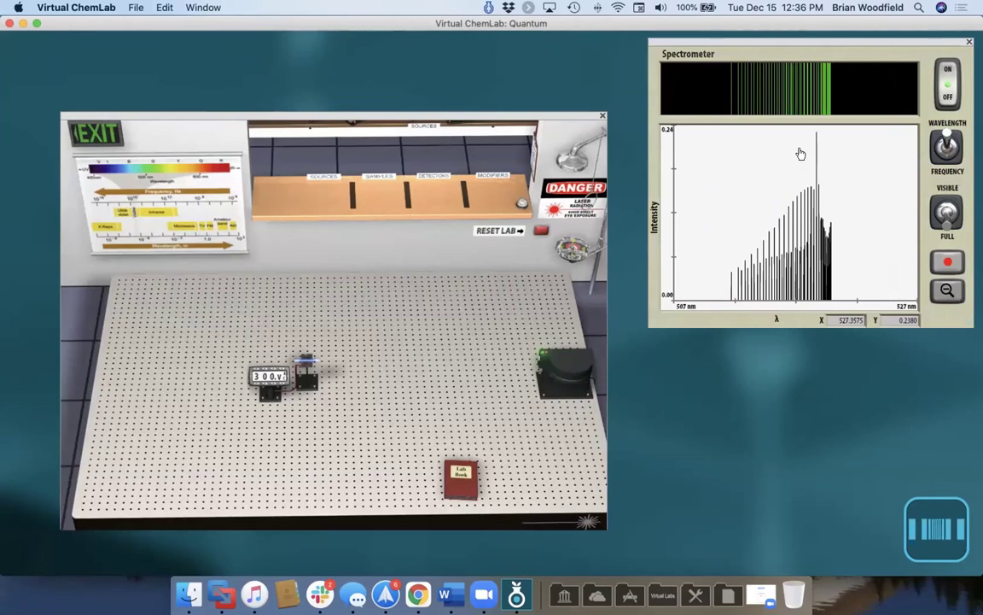
click(457, 154)
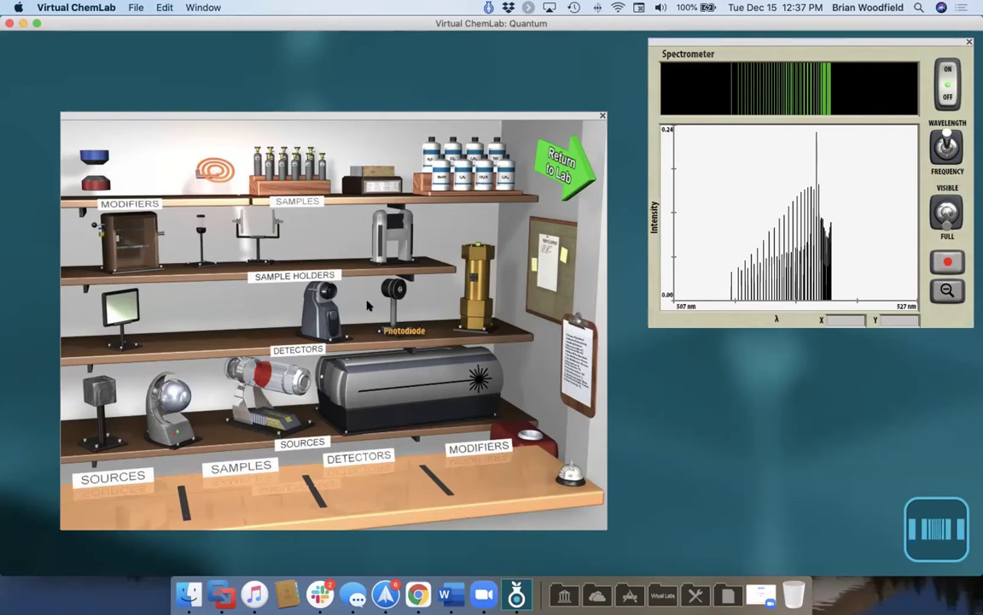
Step: Load the Rutherford Backscattering preset experiment from the clipboard list
click(573, 376)
click(487, 210)
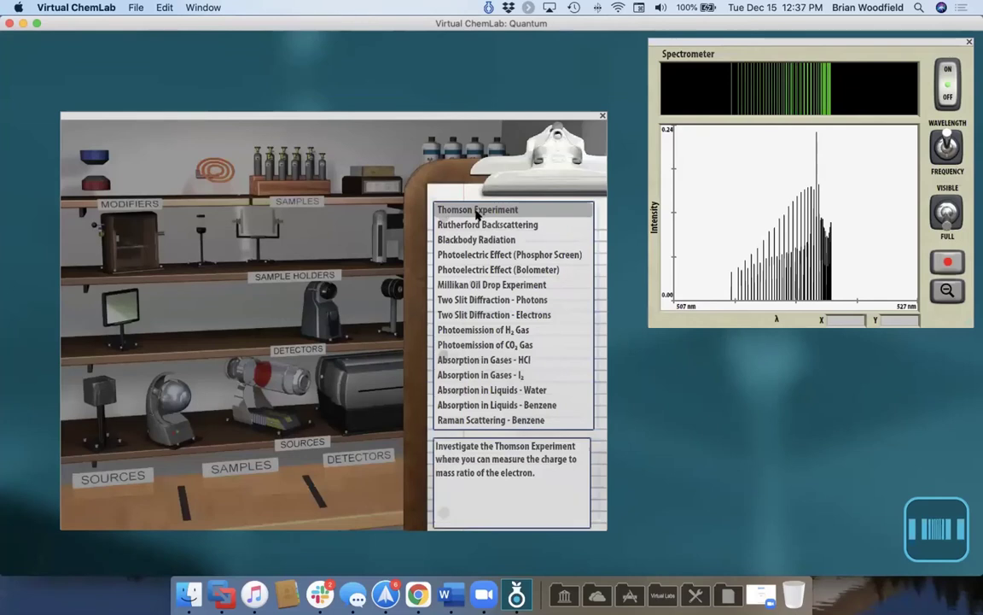
double_click(466, 224)
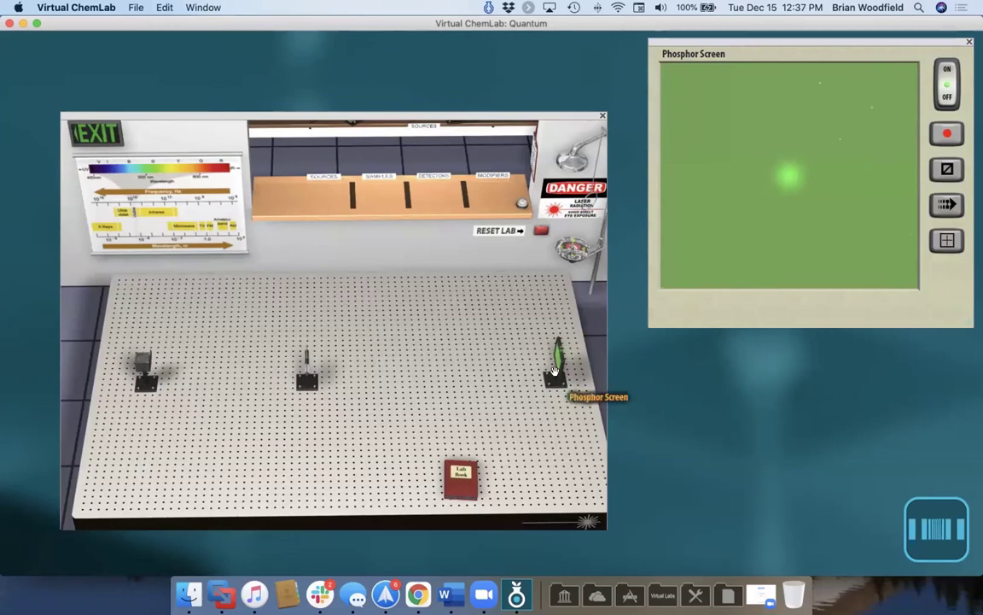
Step: Swap in a new sample, turn on the alpha source, and move the phosphor screen to the table's back
drag(305, 367, 382, 187)
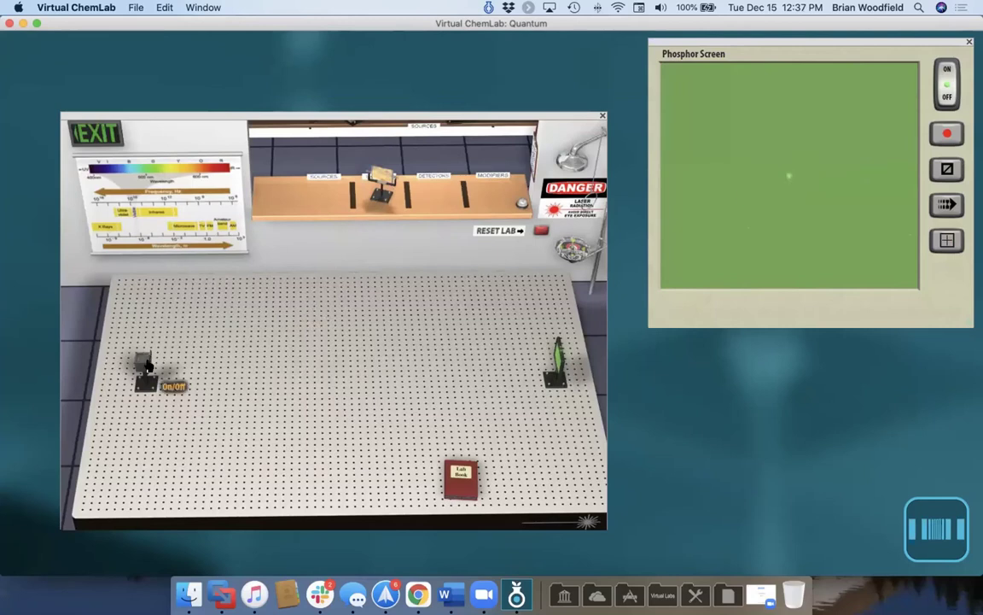
click(147, 365)
drag(379, 182, 329, 369)
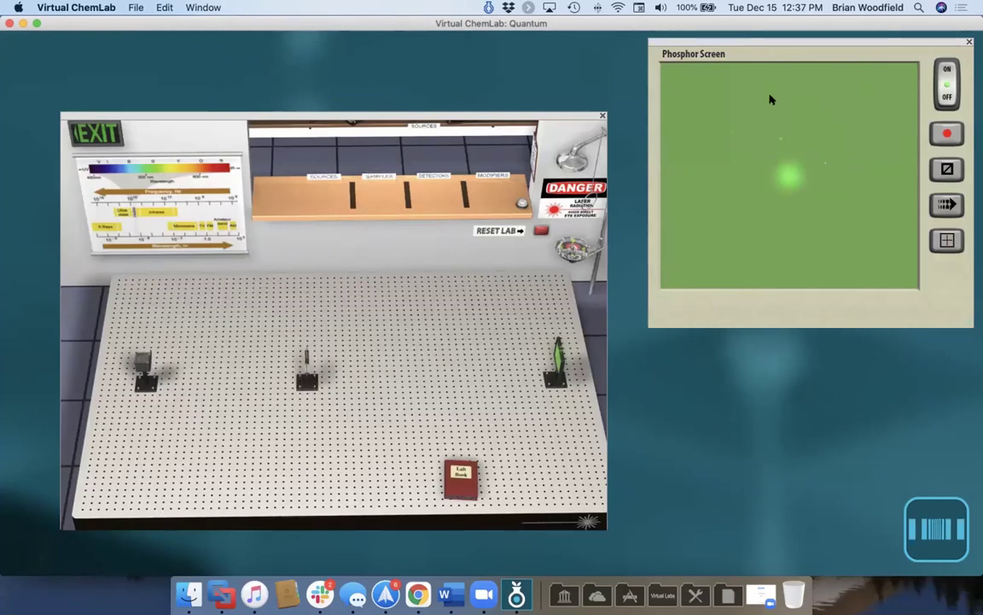
drag(547, 380, 321, 312)
click(947, 206)
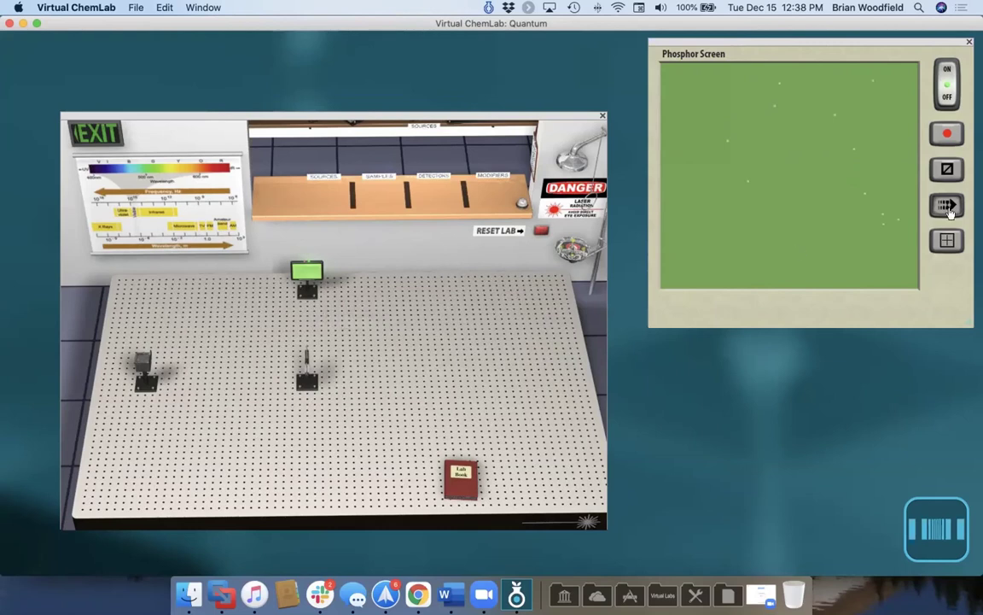
Step: Clear the phosphor screen, load the Thomson Experiment, and turn on the 1 cm grid
click(948, 206)
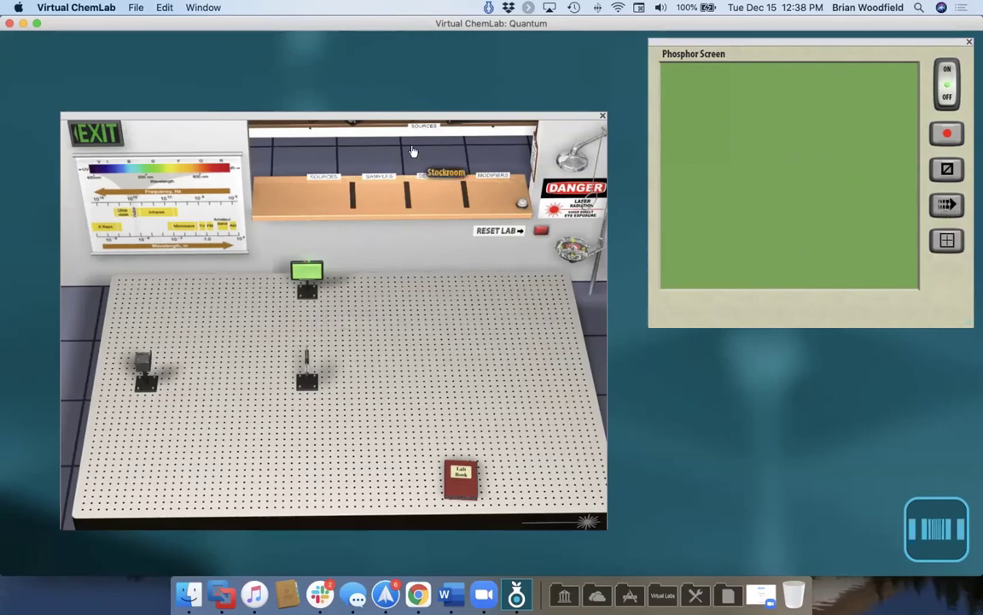
click(577, 341)
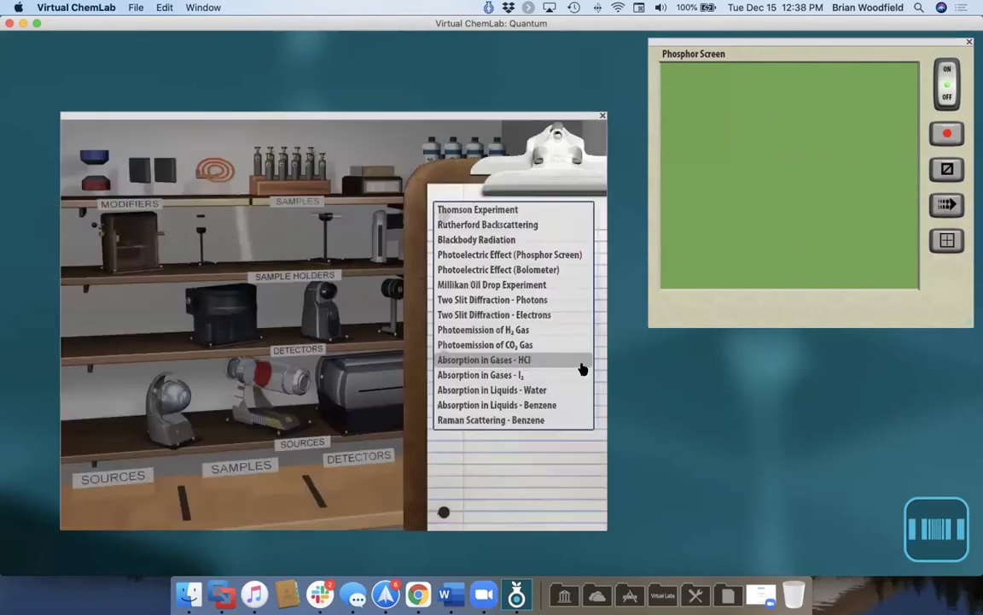
click(464, 212)
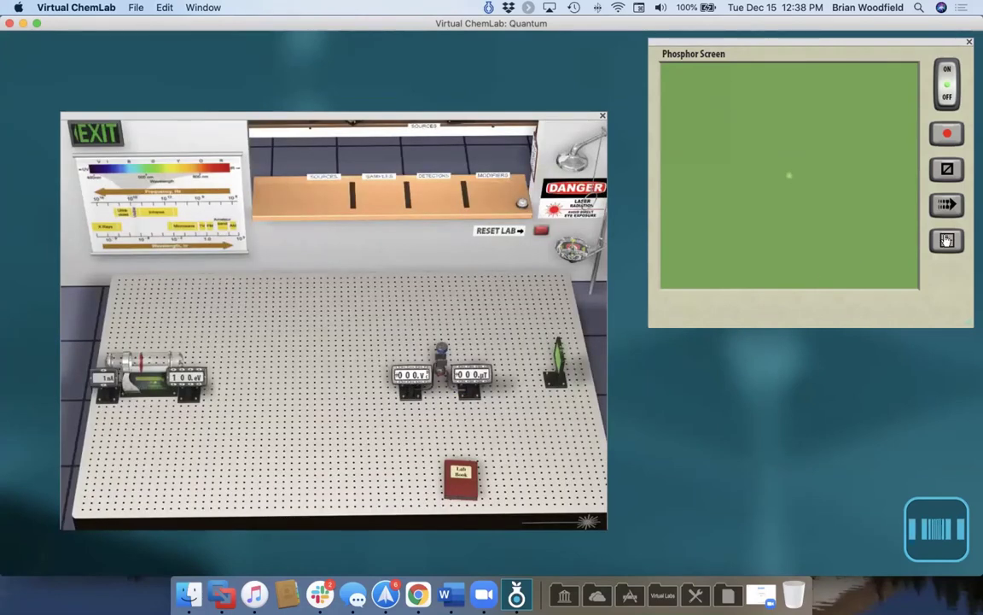
click(946, 240)
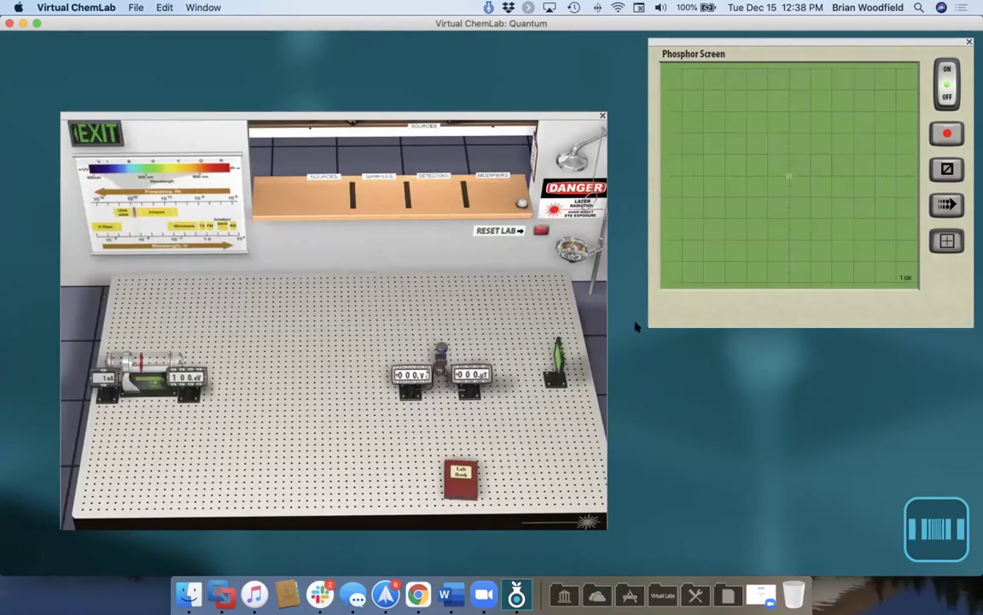
Step: Set the electric field to 1.0 V and the magnetic field to 3.2 µT
click(409, 355)
click(468, 354)
click(468, 353)
click(468, 354)
click(476, 355)
Step: Load the Millikan Oil Drop Experiment and set the plate voltage to 40 V
click(432, 158)
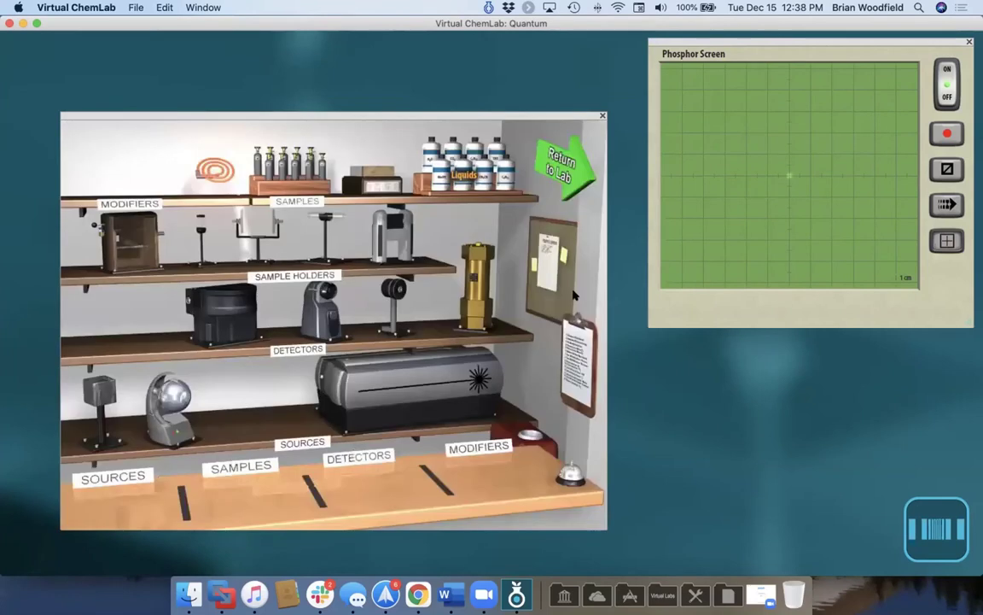
click(577, 353)
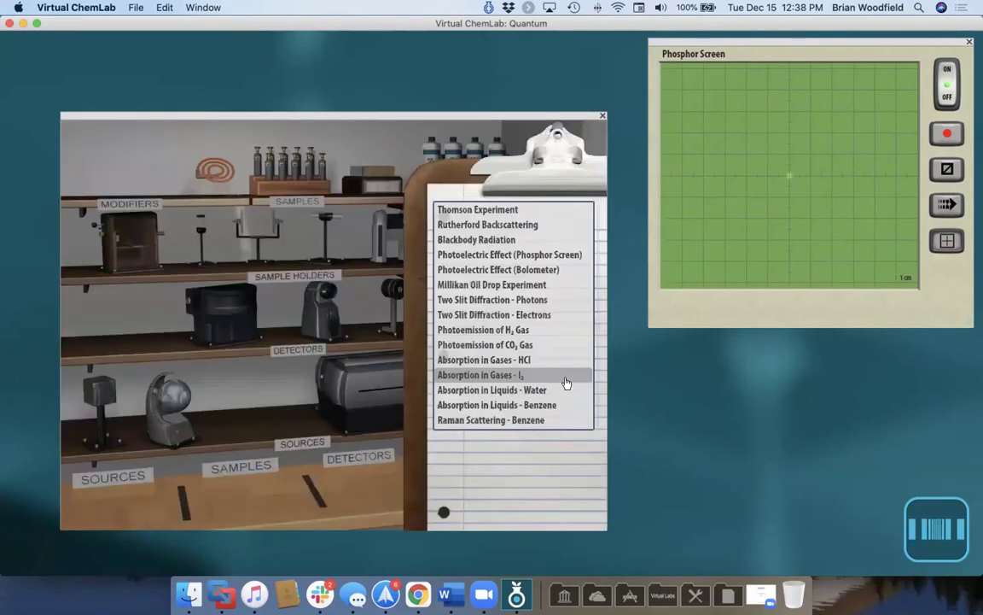
click(451, 284)
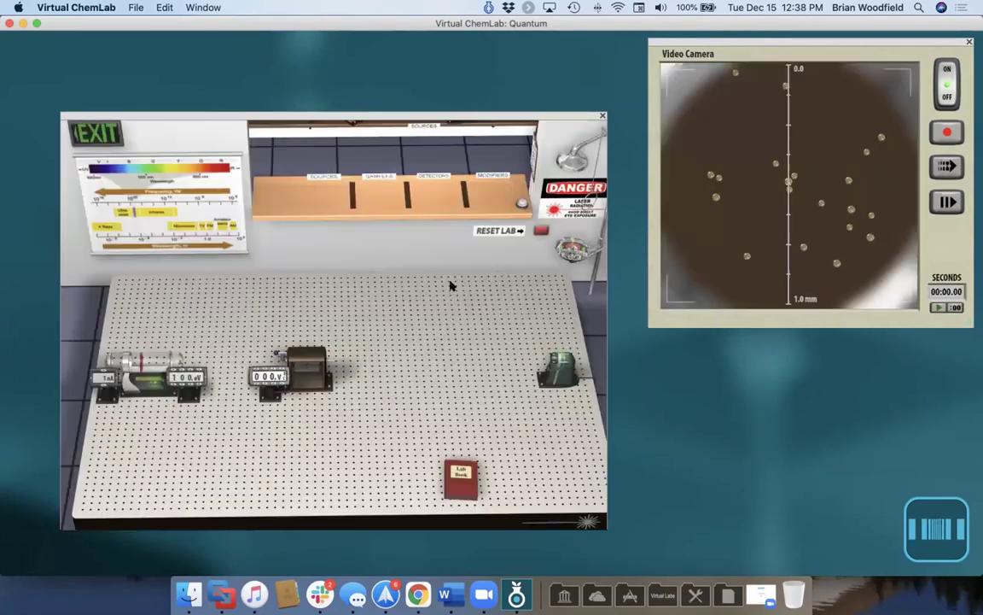
click(263, 357)
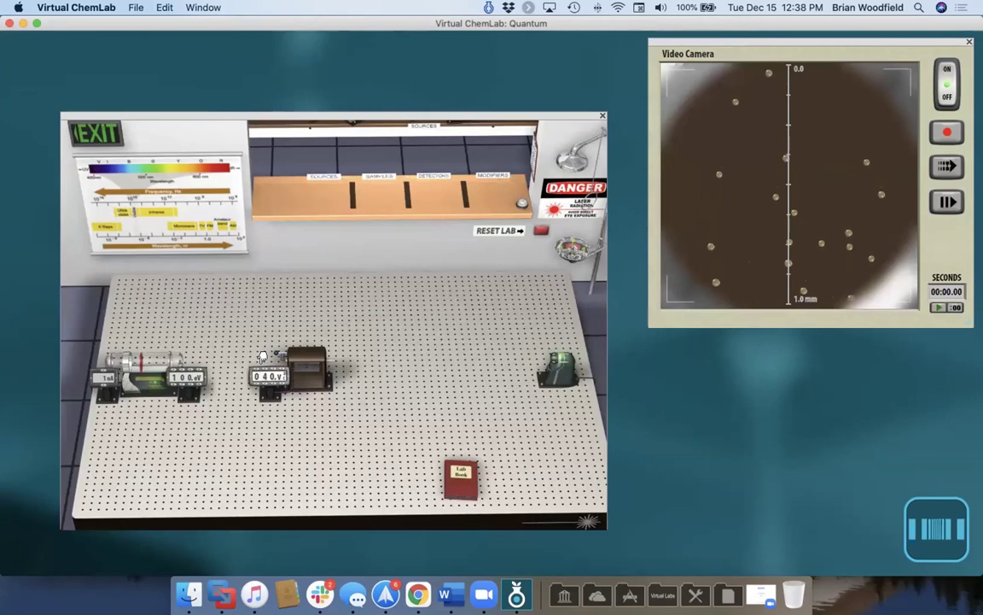
Step: Load Photoelectric Effect (Bolometer), zoom its energy graph, and change the wavelength from 400 to 500 nm
click(457, 162)
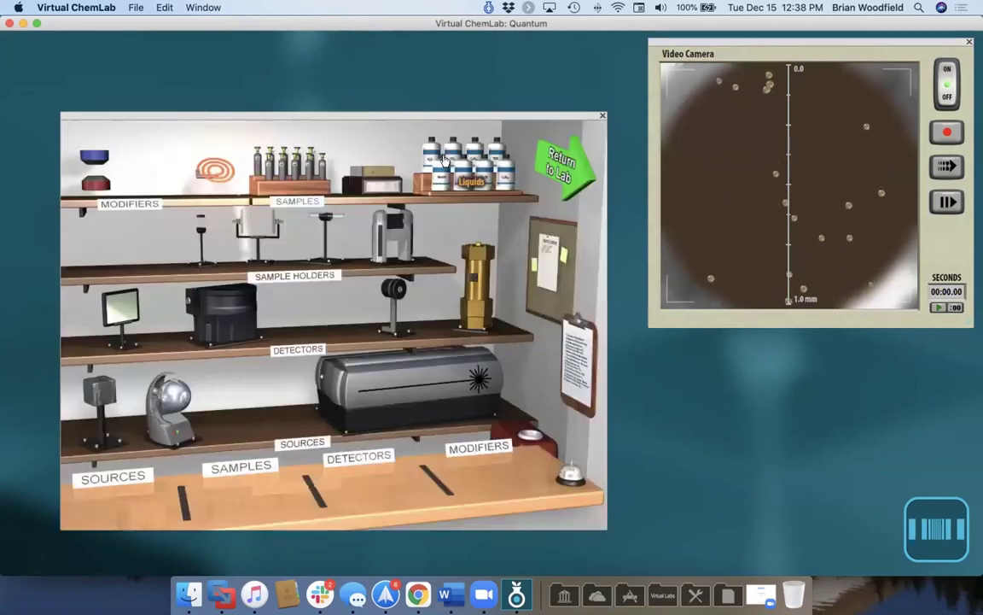
click(521, 309)
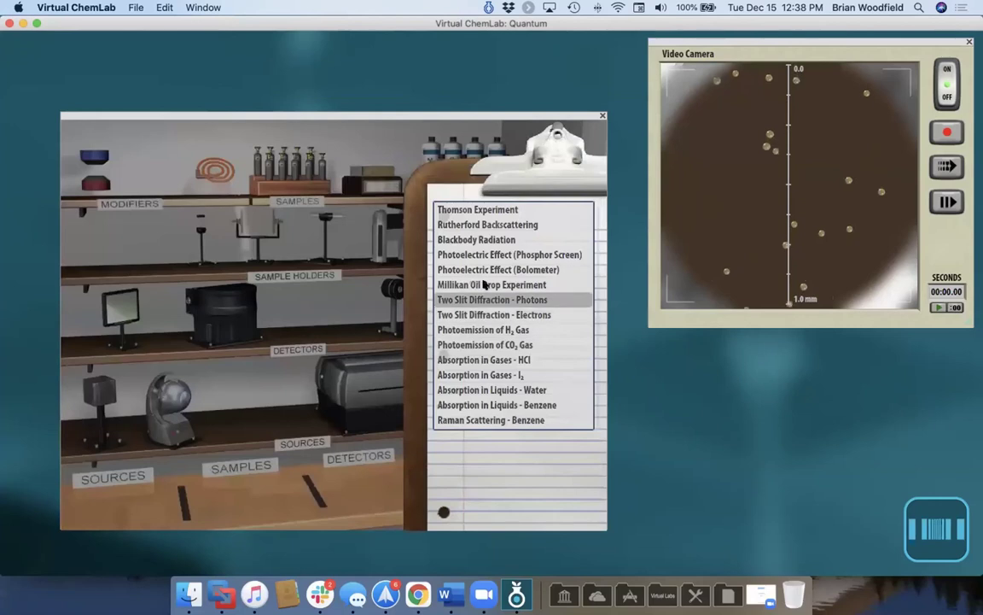
click(478, 270)
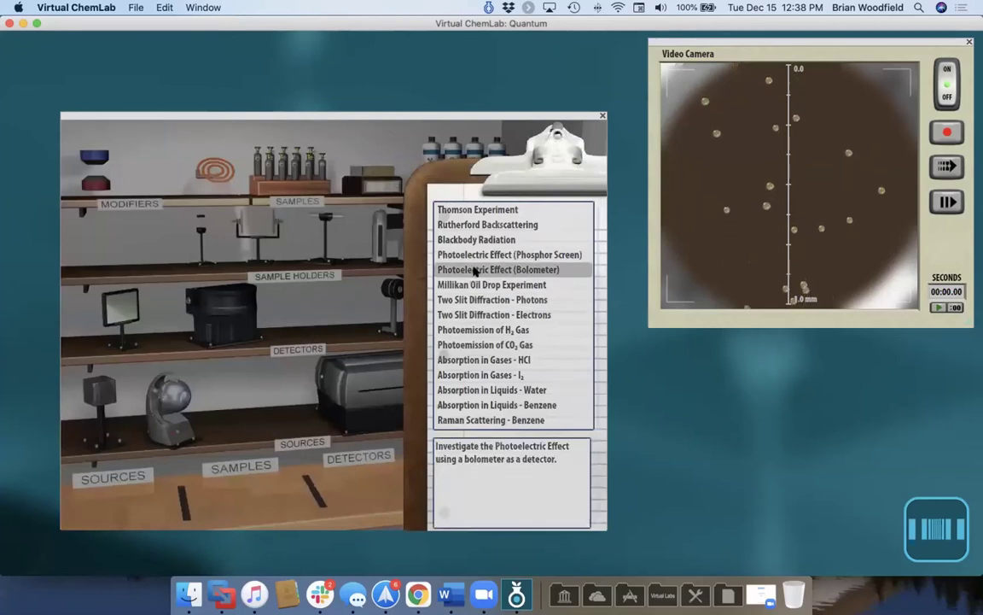
double_click(475, 271)
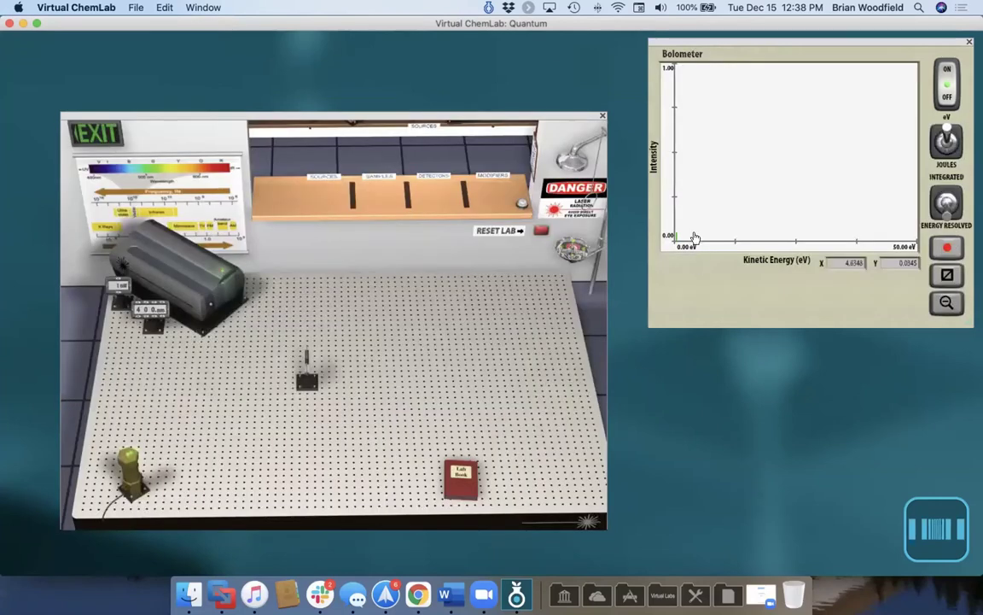
drag(695, 237, 672, 149)
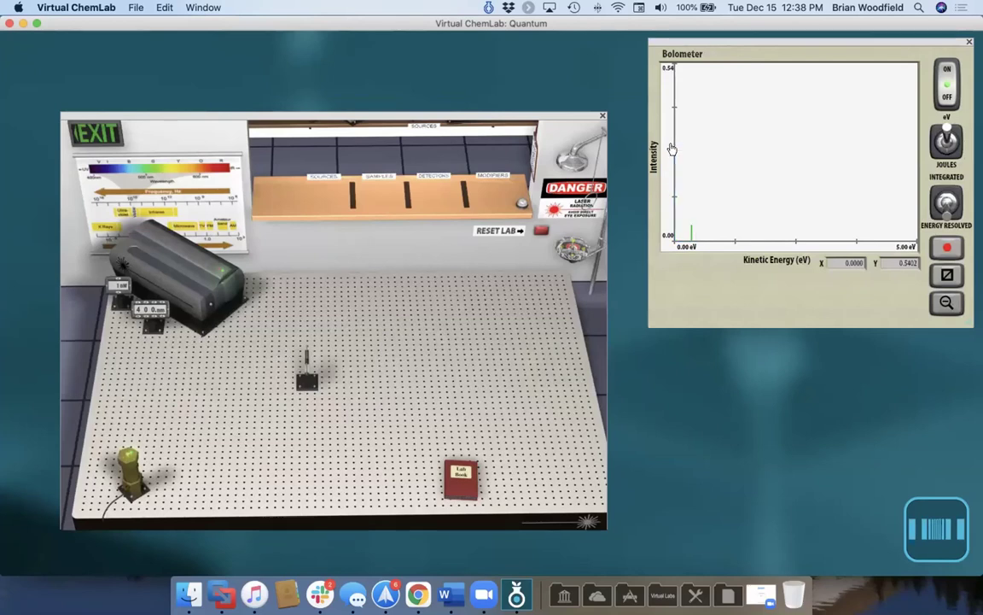
click(142, 318)
Step: Load Two Slit Diffraction - Photons with intensity lowered to 1000 pW and wavelength to 480 nm
click(419, 155)
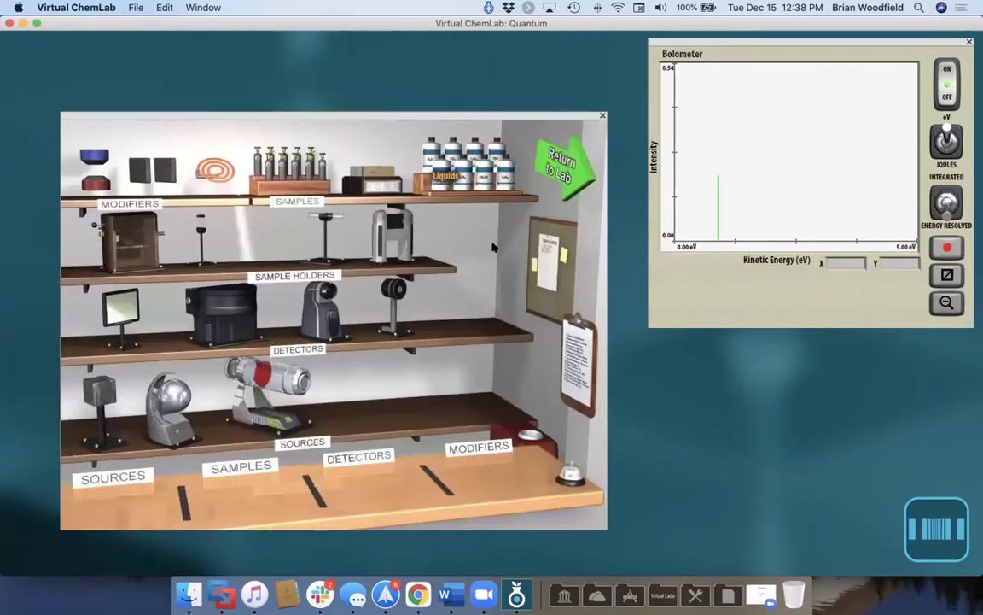
click(574, 388)
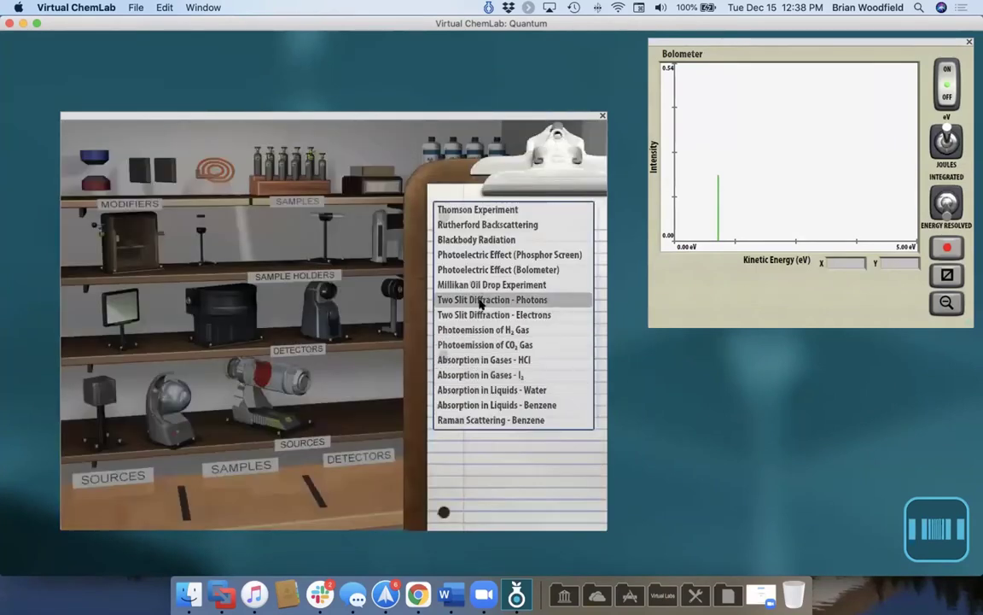
click(480, 300)
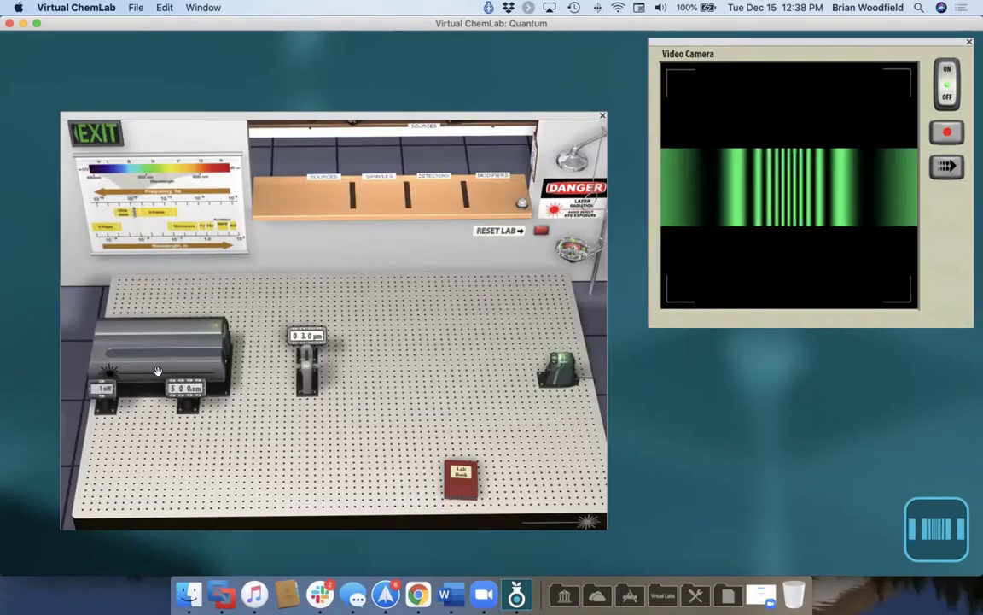
click(99, 400)
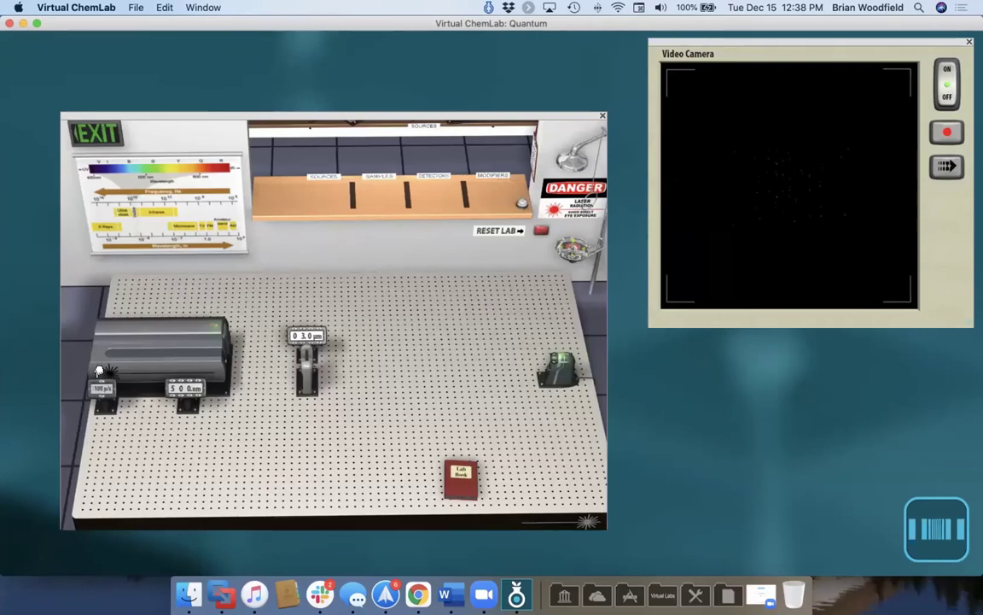
click(181, 396)
click(181, 396)
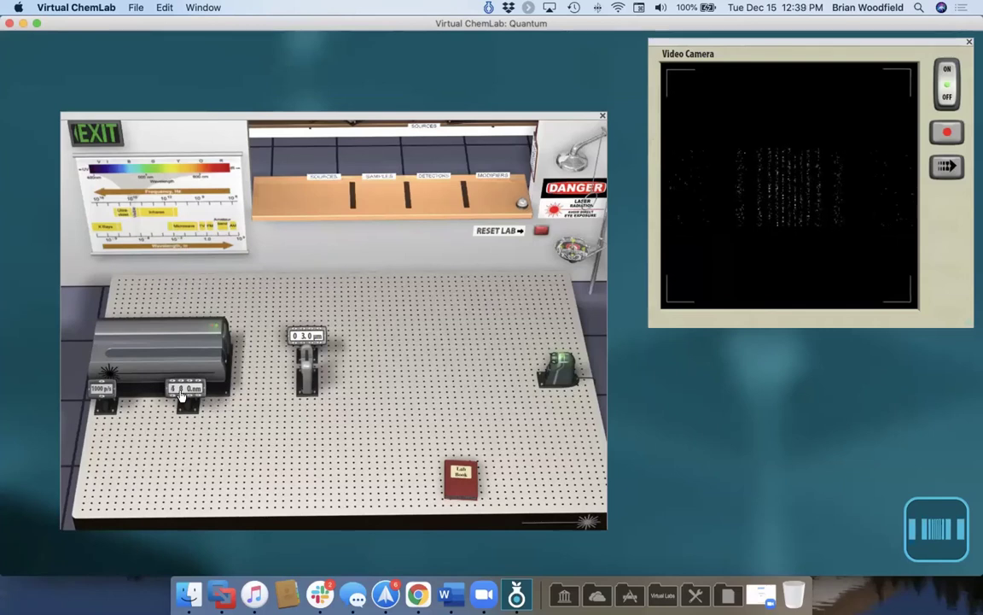
click(181, 396)
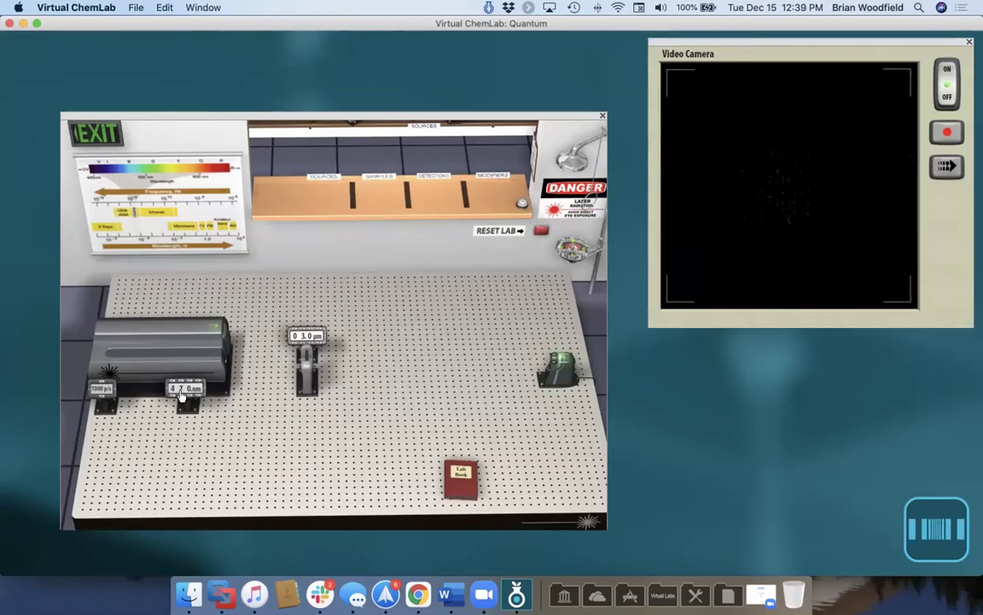
Step: Clear the camera image to rebuild the fringes, then quit Virtual ChemLab without saving
click(948, 167)
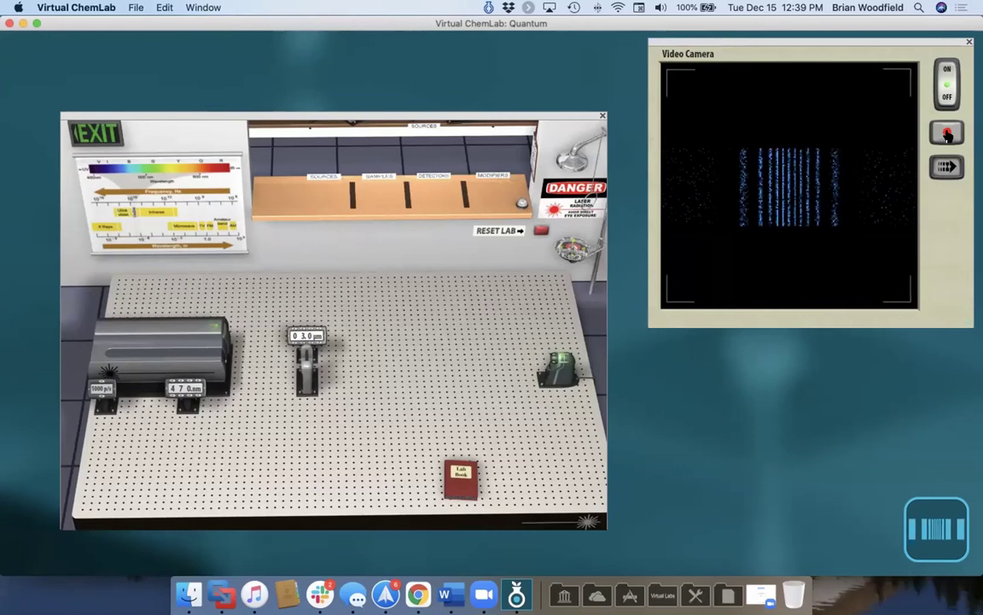
click(96, 134)
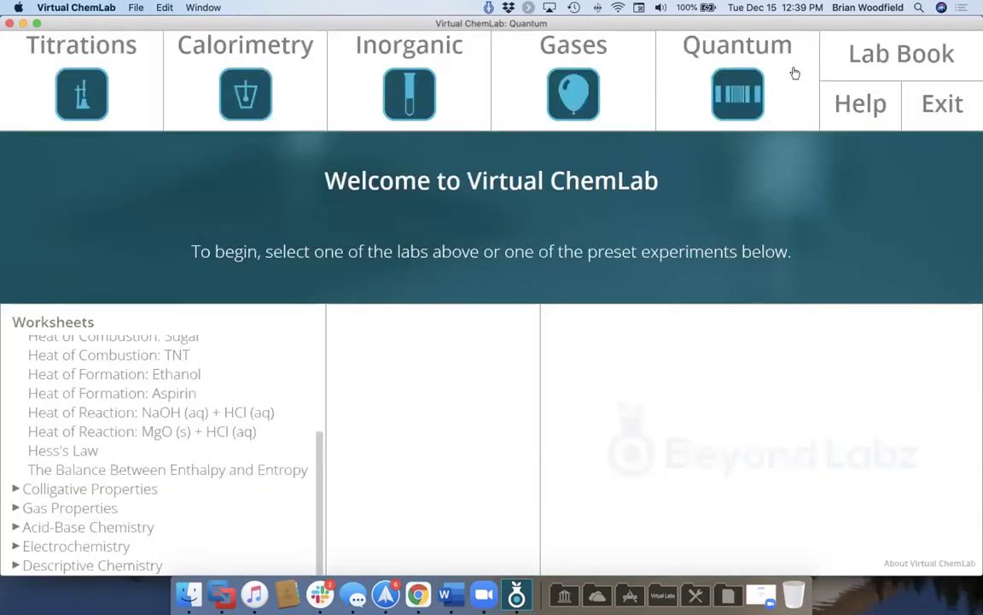
click(966, 105)
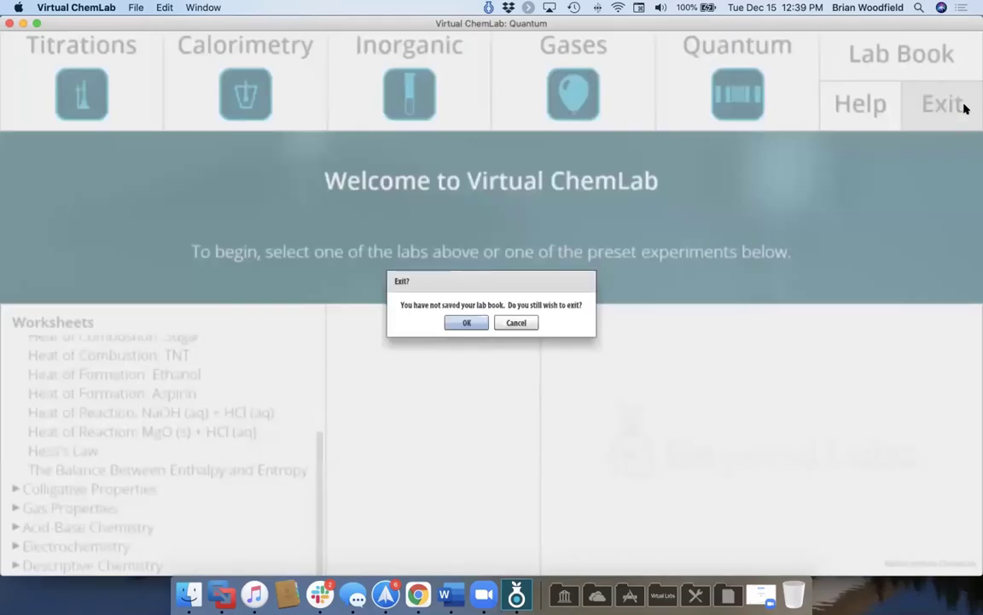
Step: Quit the previous lab without saving and launch Organic Chemistry from the Beyond Labz Labs page
click(465, 322)
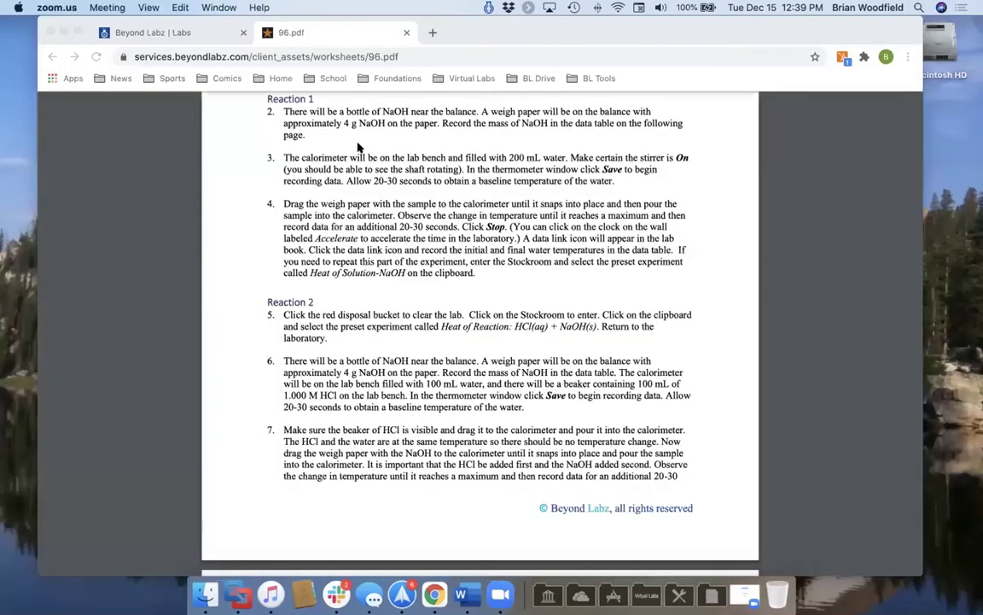
click(202, 32)
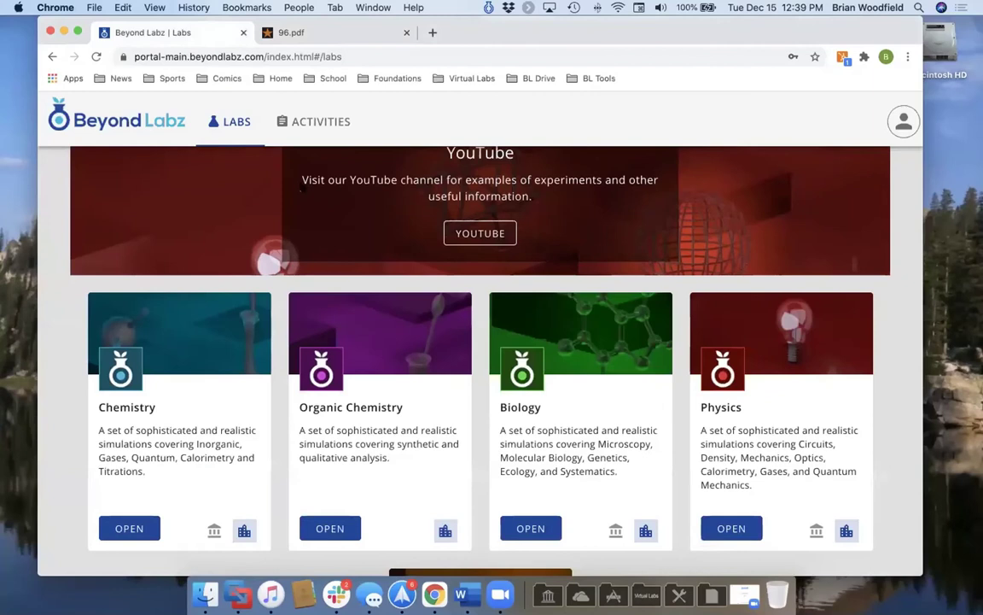
click(337, 530)
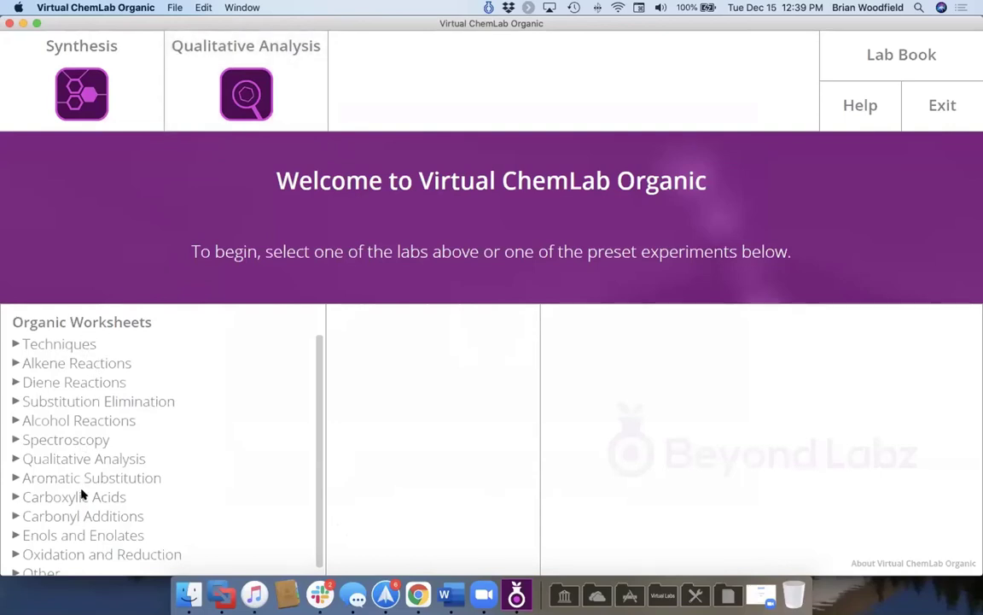
Step: Enter the Synthesis lab from the top of the Organic welcome screen
click(107, 87)
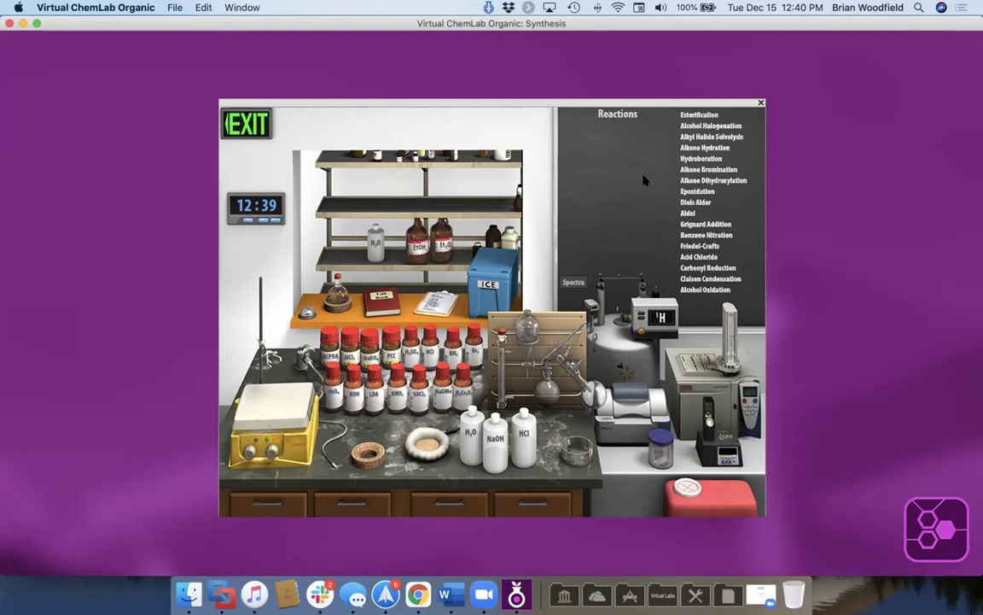
Step: Select the Esterification reaction, previewing its reactants and the methanol structure on the chalkboard
click(700, 114)
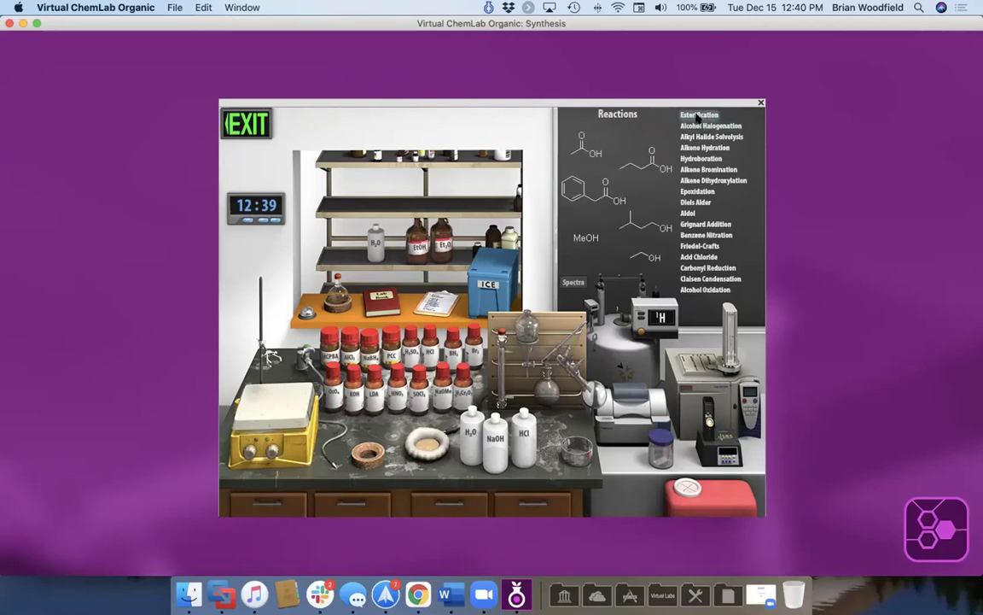
click(698, 116)
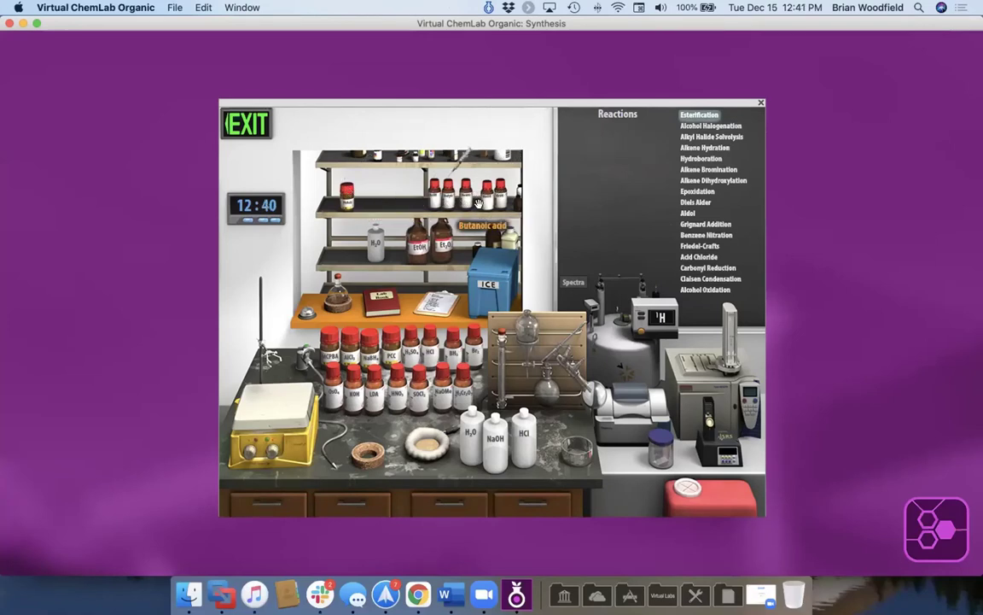
click(479, 197)
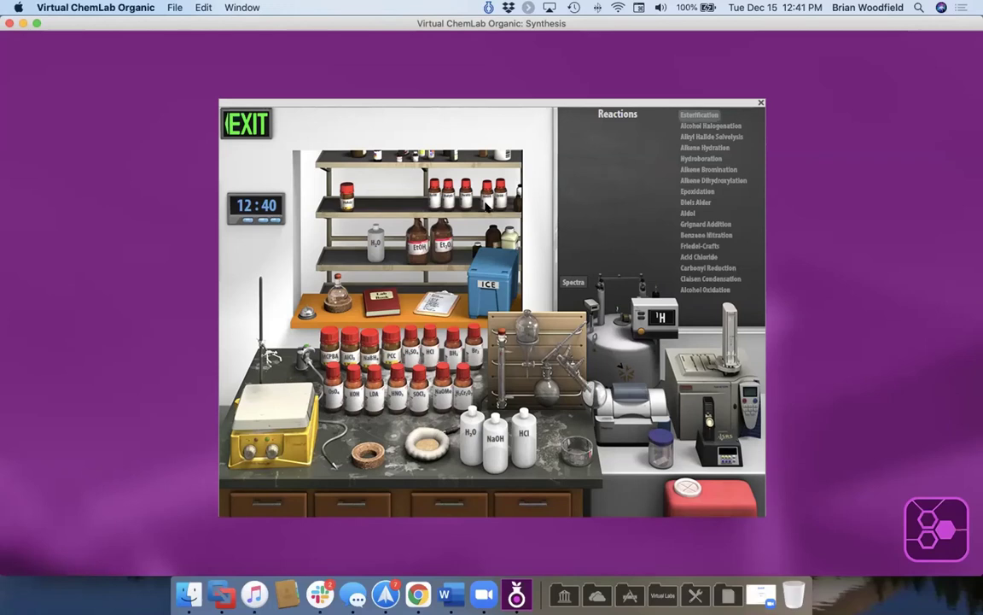
Step: Place the starting-material flask on the ring stand clamp above the hot plate
mouse_move(424, 248)
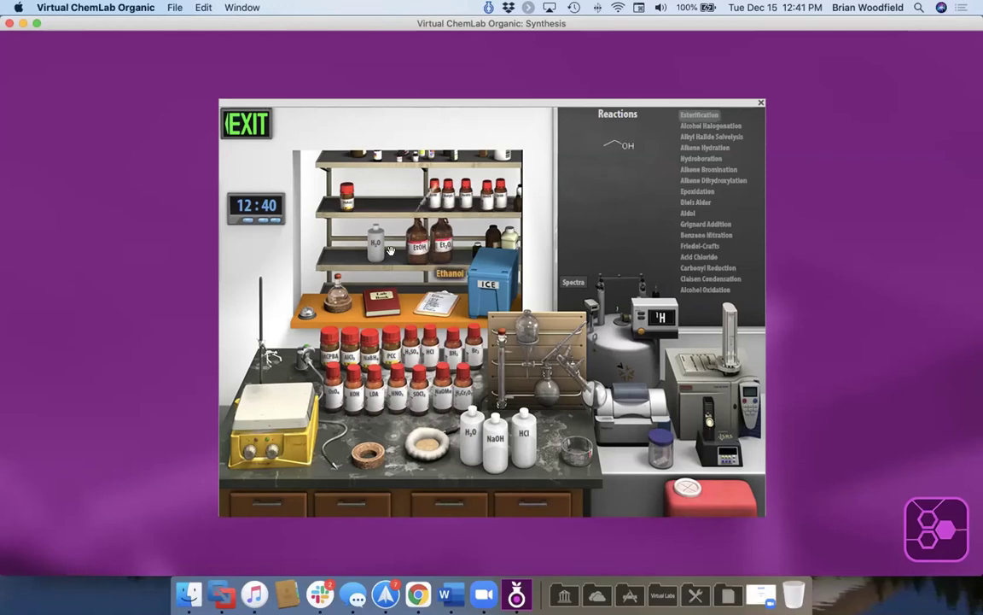
mouse_move(389, 251)
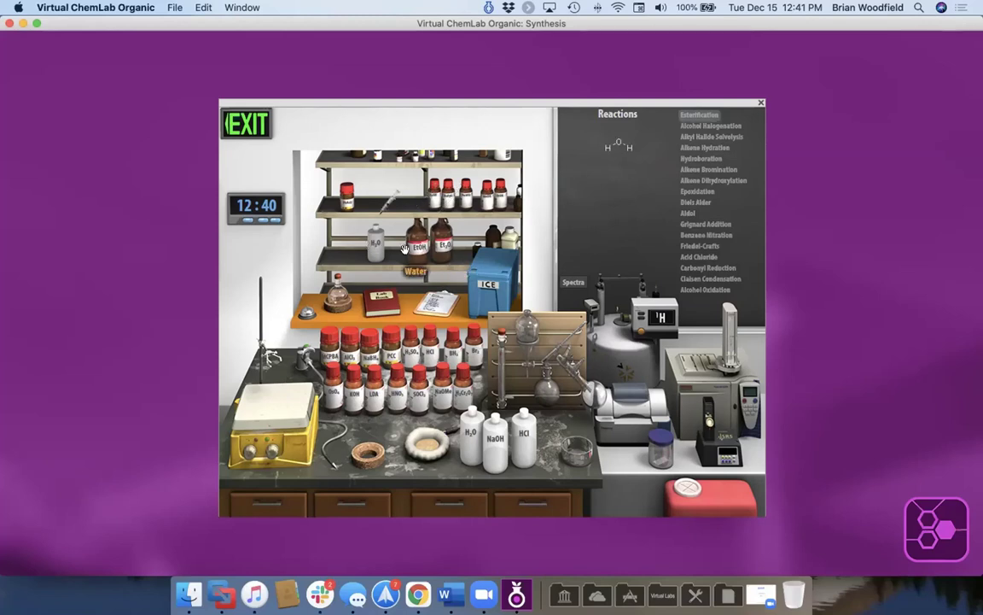
mouse_move(442, 248)
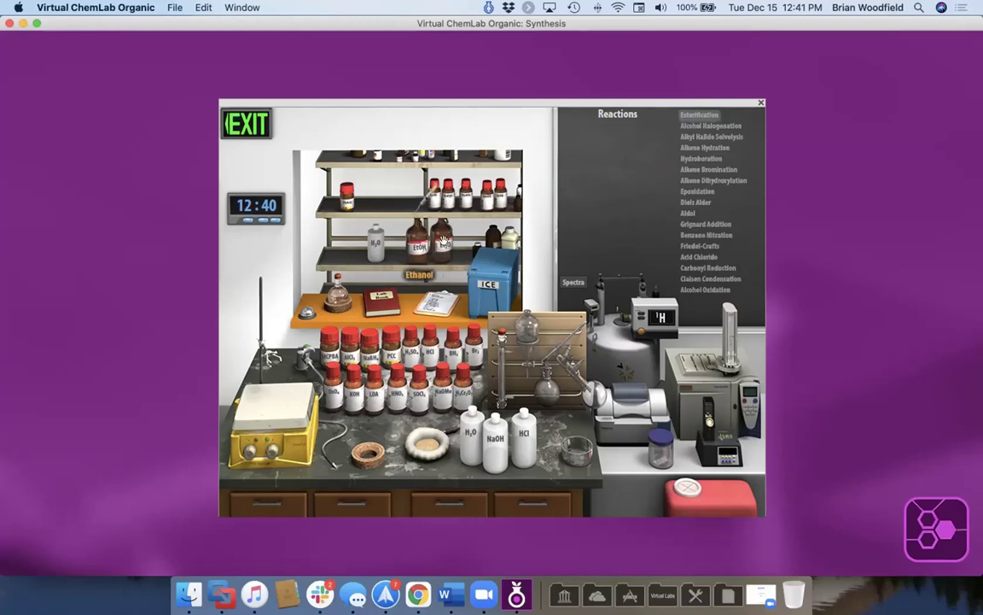
mouse_move(336, 294)
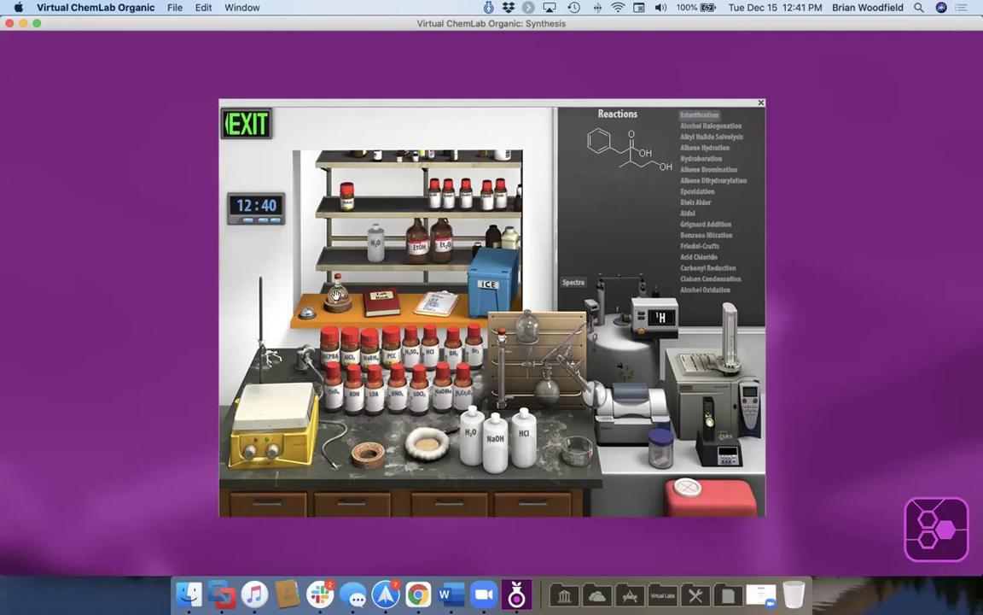
drag(337, 294, 281, 376)
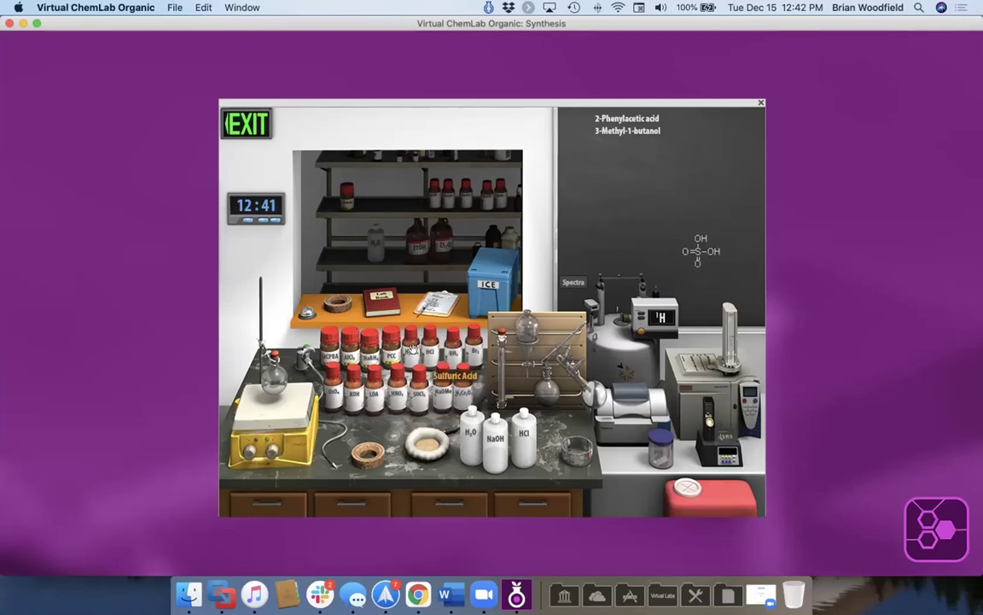
Step: Pipette sulfuric acid into the flask, fit a condenser and add the heating mantle
click(411, 348)
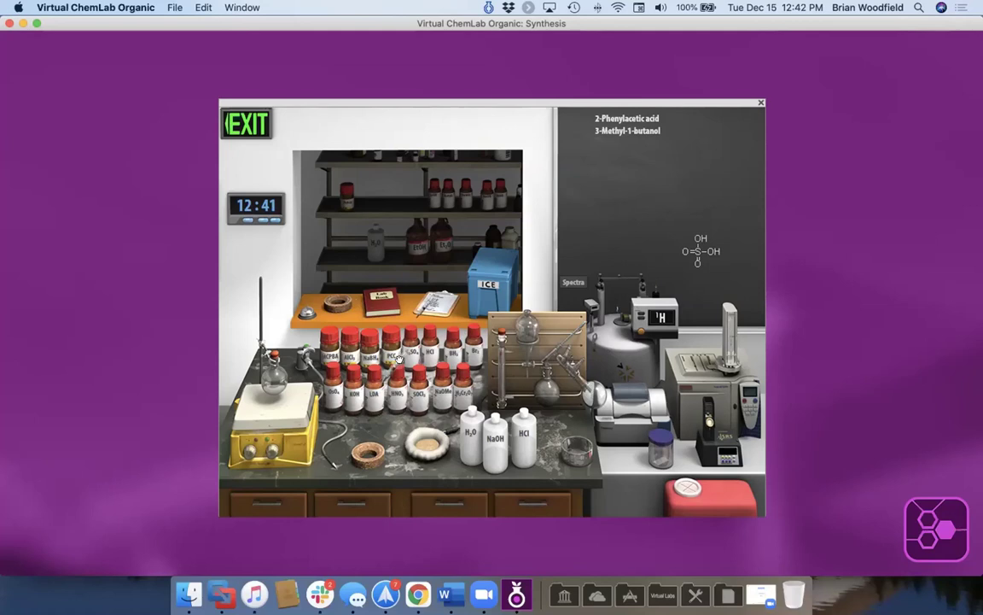
click(272, 359)
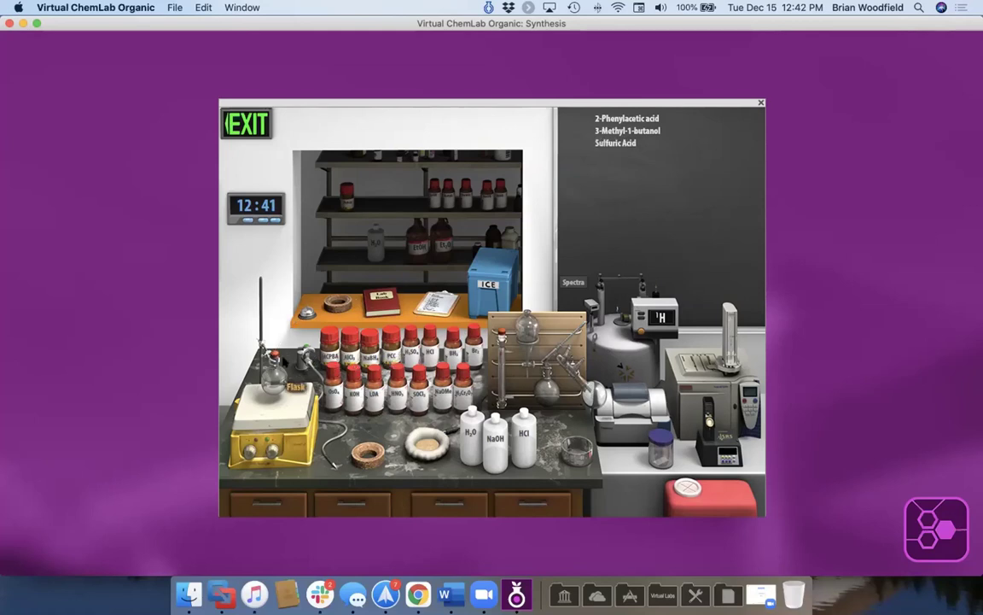
click(496, 375)
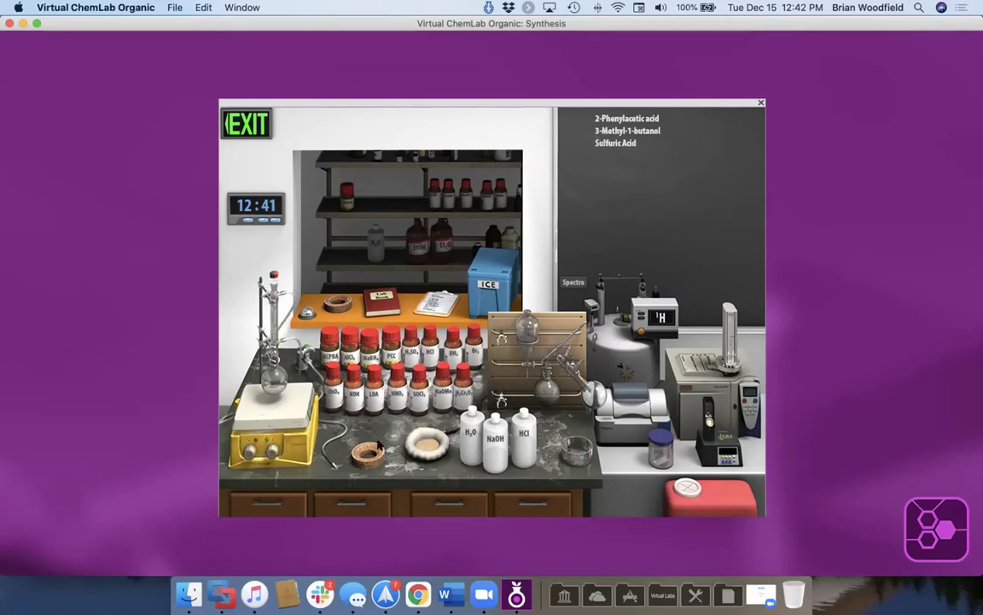
click(427, 442)
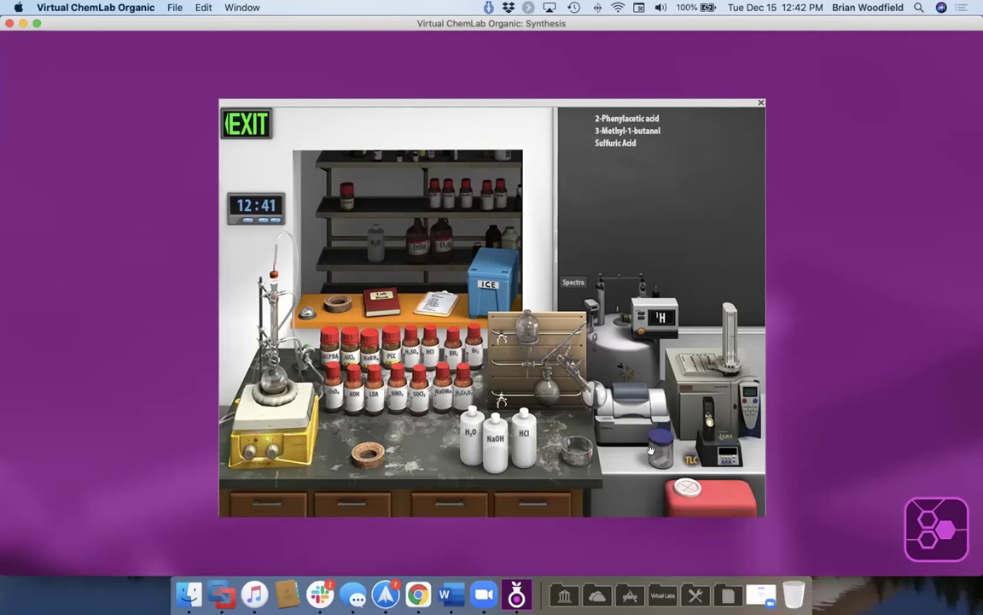
Step: Run TLC plates on the refluxing mixture, advancing the reaction ten minutes between checks
drag(607, 444, 275, 386)
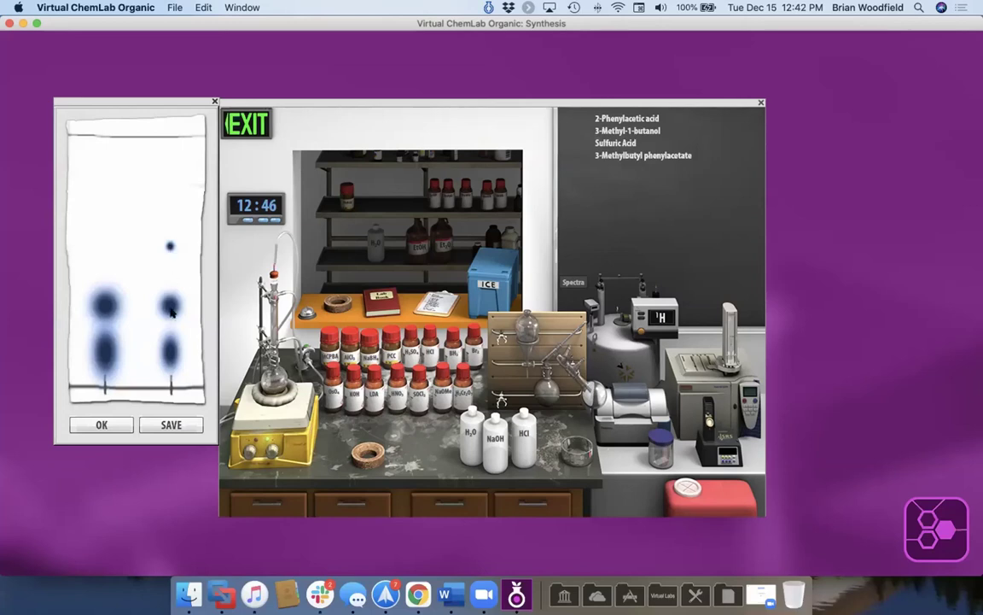
click(100, 424)
click(261, 221)
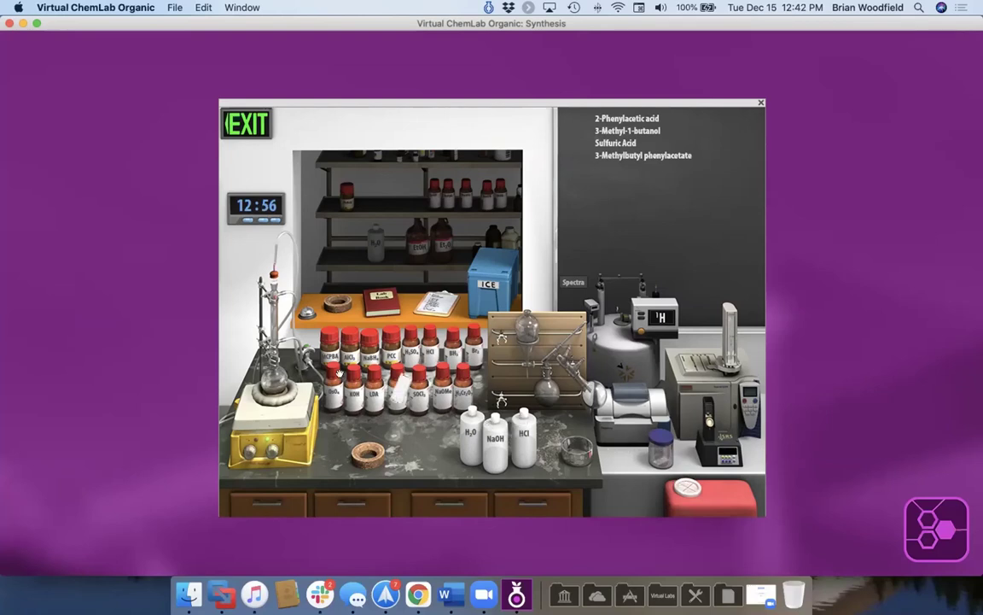
click(261, 346)
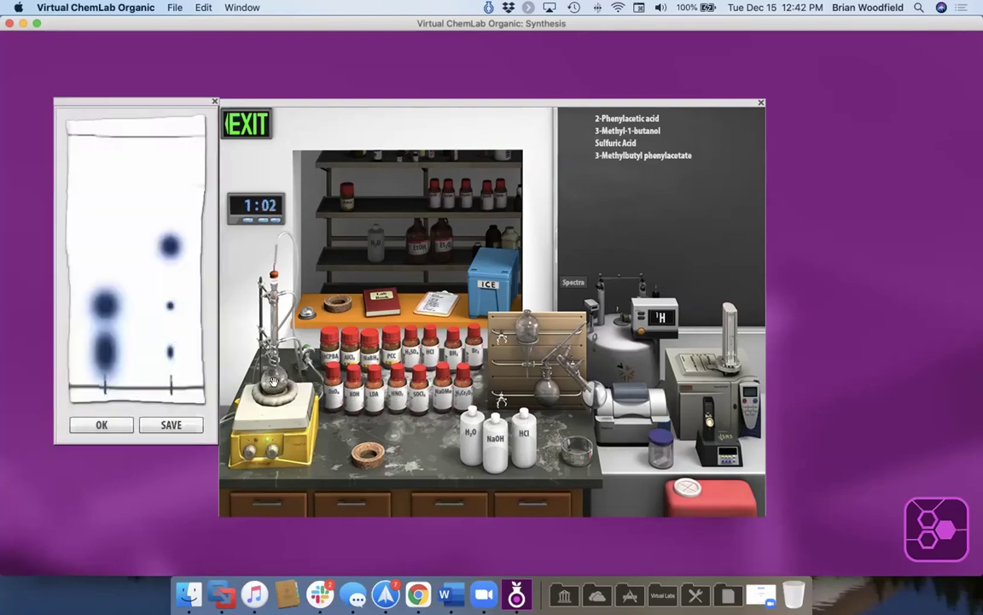
click(101, 425)
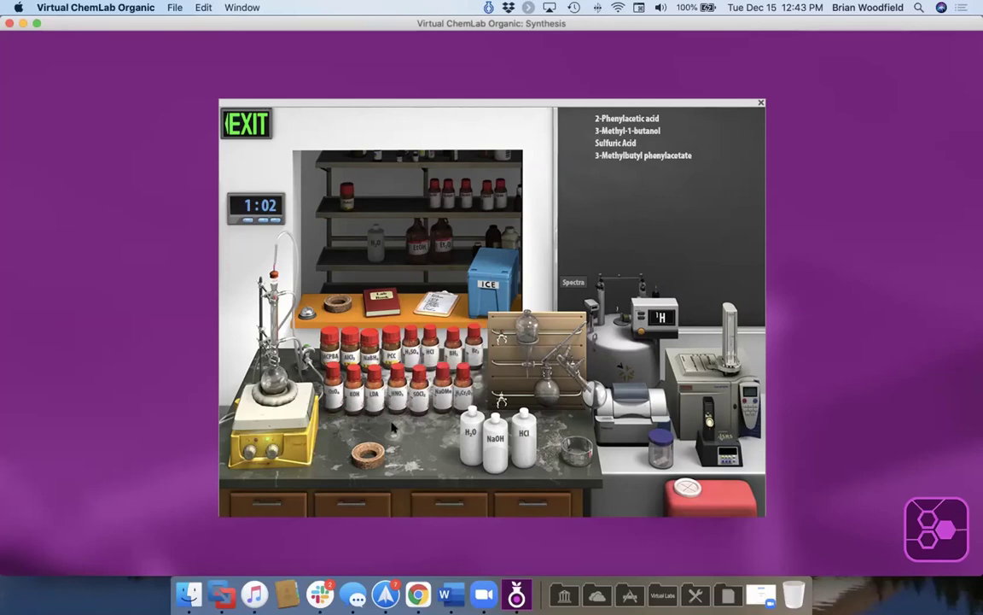
Step: Continue ten-minute reflux intervals with TLC checks until only 3-Methylbutyl phenylacetate remains
drag(640, 456, 270, 376)
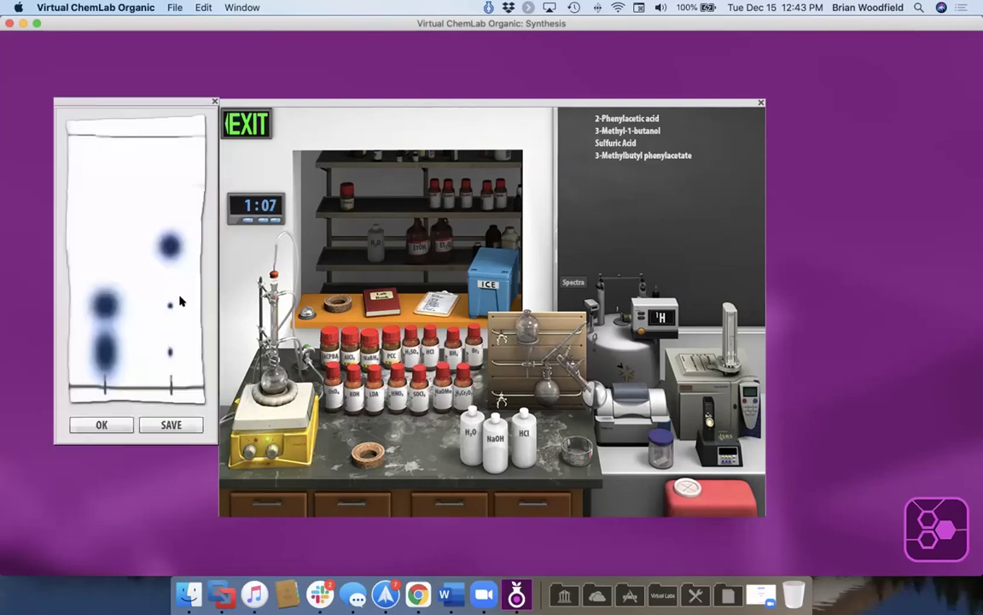
click(102, 424)
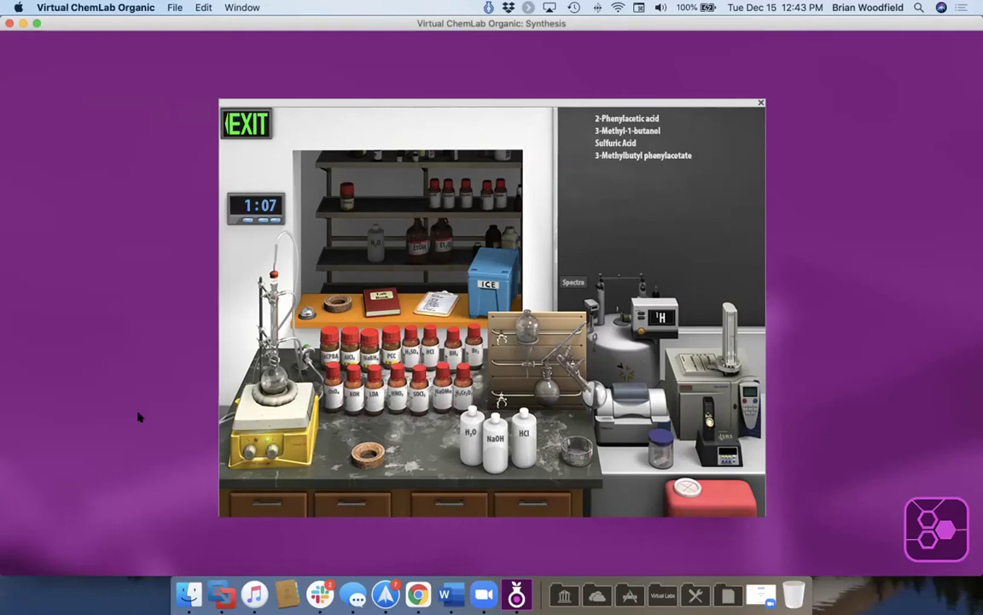
click(263, 219)
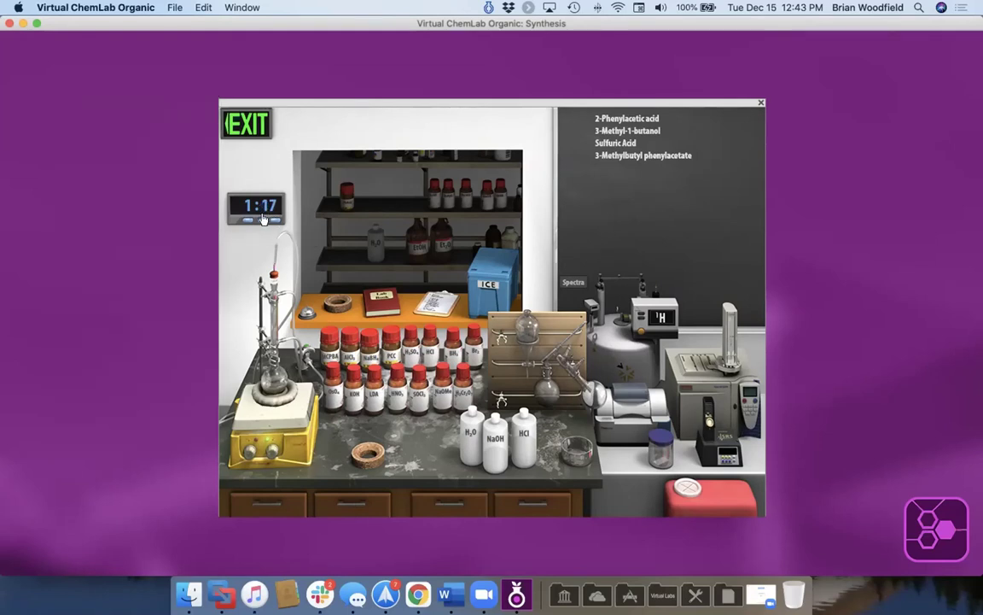
click(263, 379)
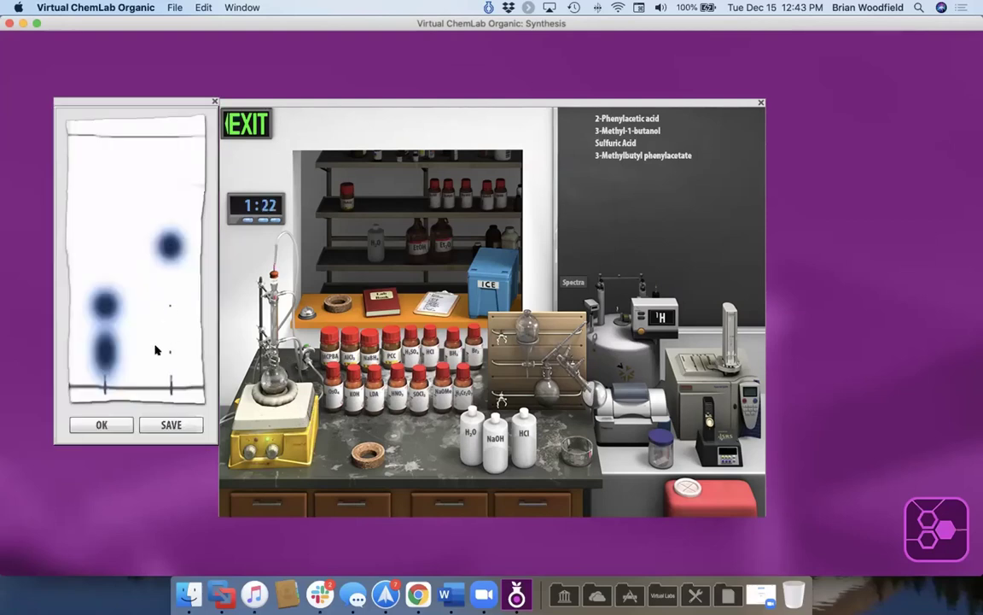
click(103, 425)
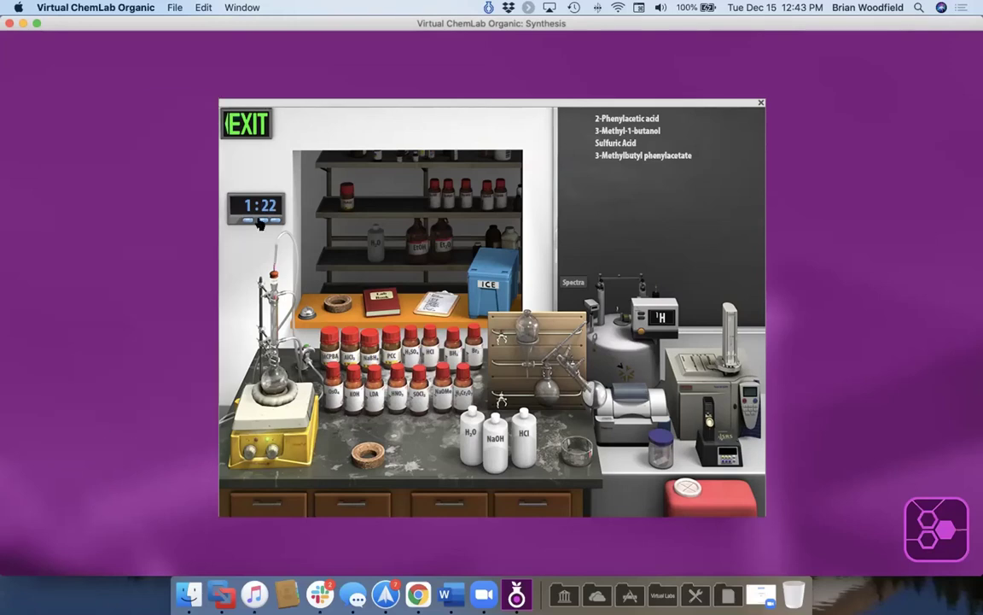
click(260, 222)
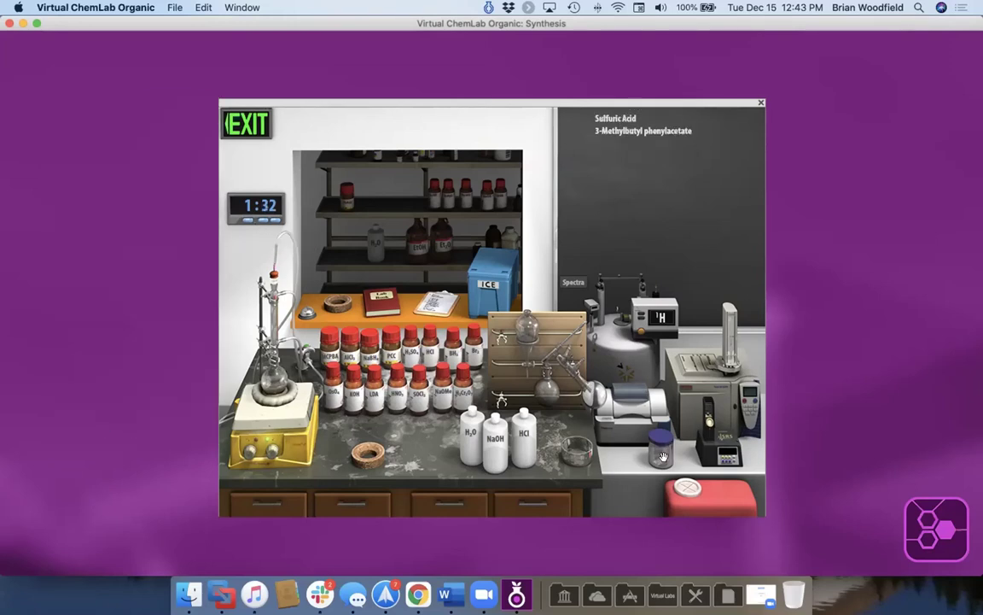
drag(663, 456, 263, 388)
click(103, 428)
Step: Mount the separatory funnel on the left stand, pour in the mixture, and drain the organic product into the bench flask
mouse_move(527, 329)
mouse_down()
mouse_move(469, 325)
mouse_move(380, 362)
mouse_move(295, 324)
mouse_move(400, 316)
mouse_move(525, 337)
mouse_up()
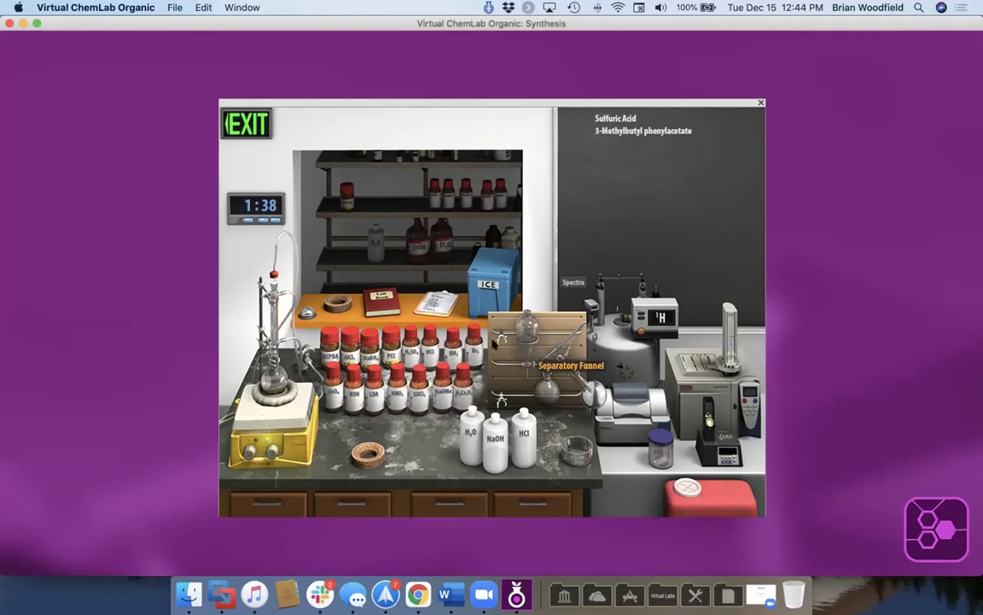
drag(524, 339, 281, 362)
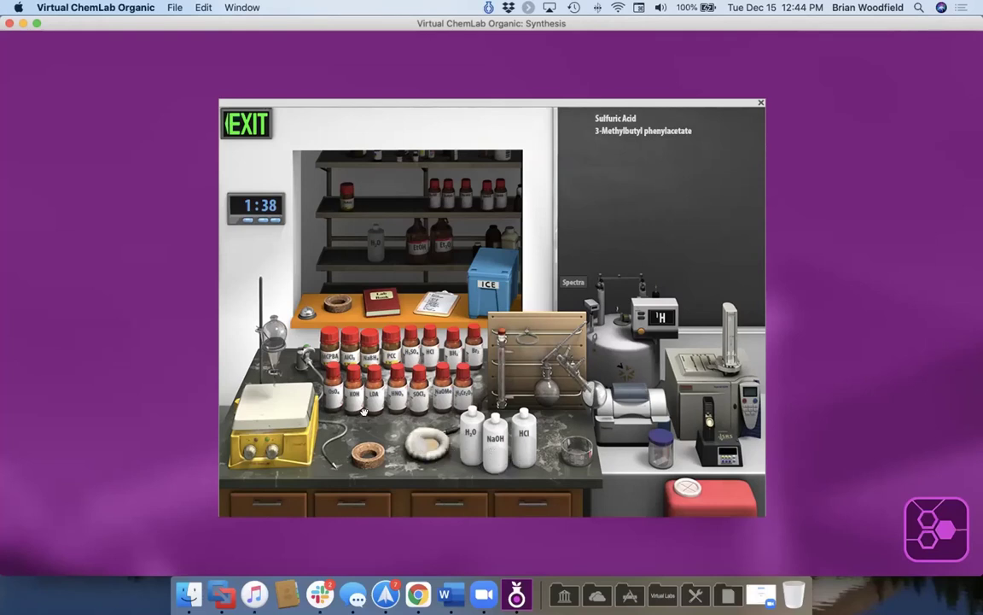
click(276, 337)
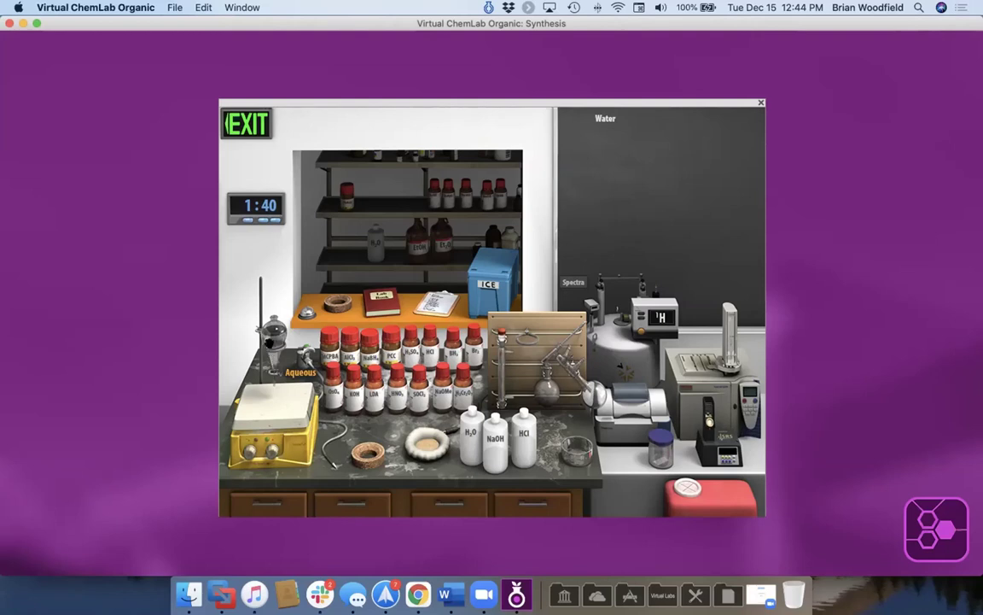
drag(248, 307, 367, 438)
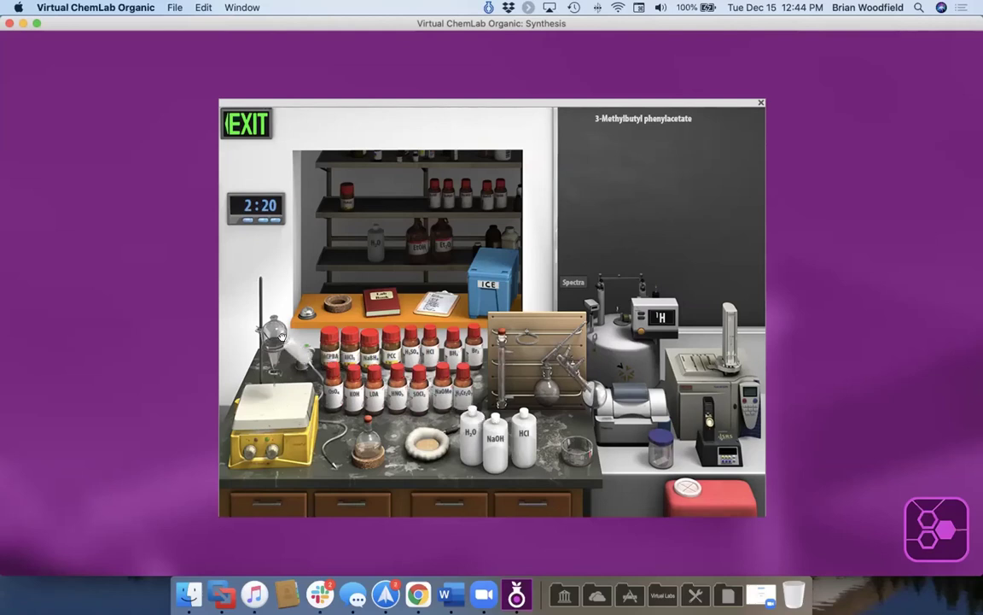
mouse_move(273, 332)
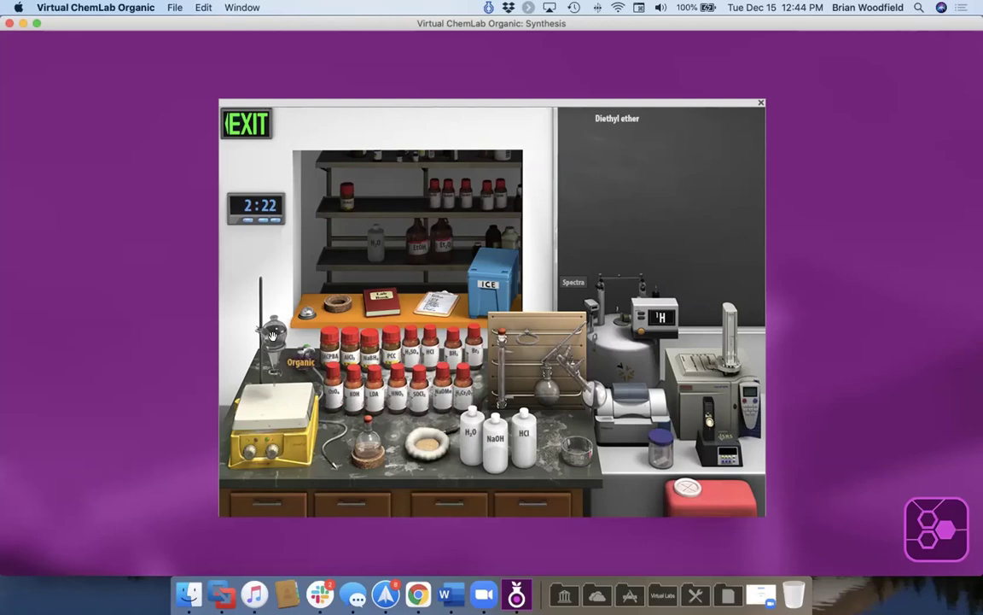
mouse_move(367, 446)
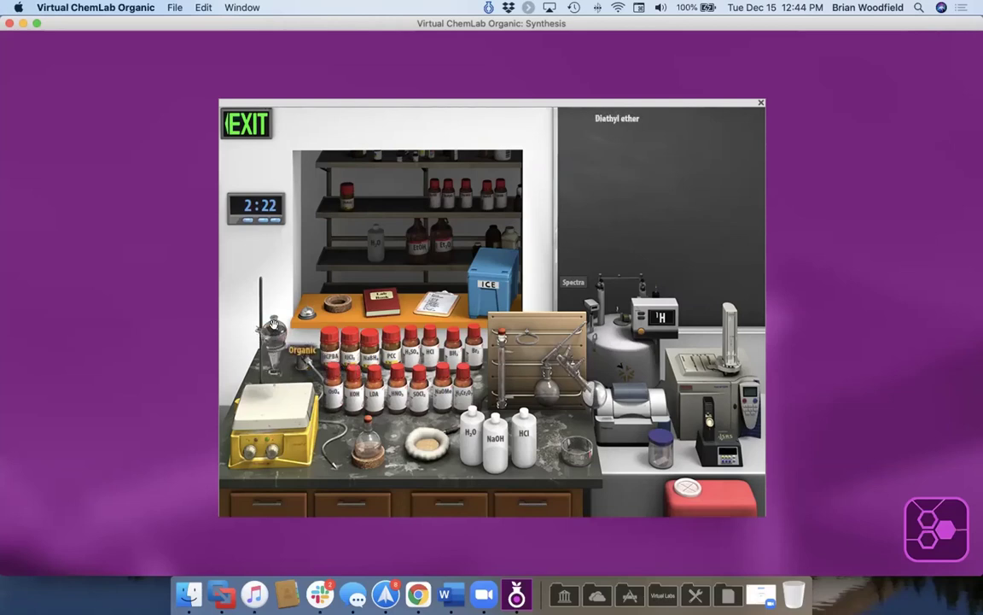
Step: Return the separatory funnel to the rack and set the product flask back on the bench
drag(273, 324, 528, 339)
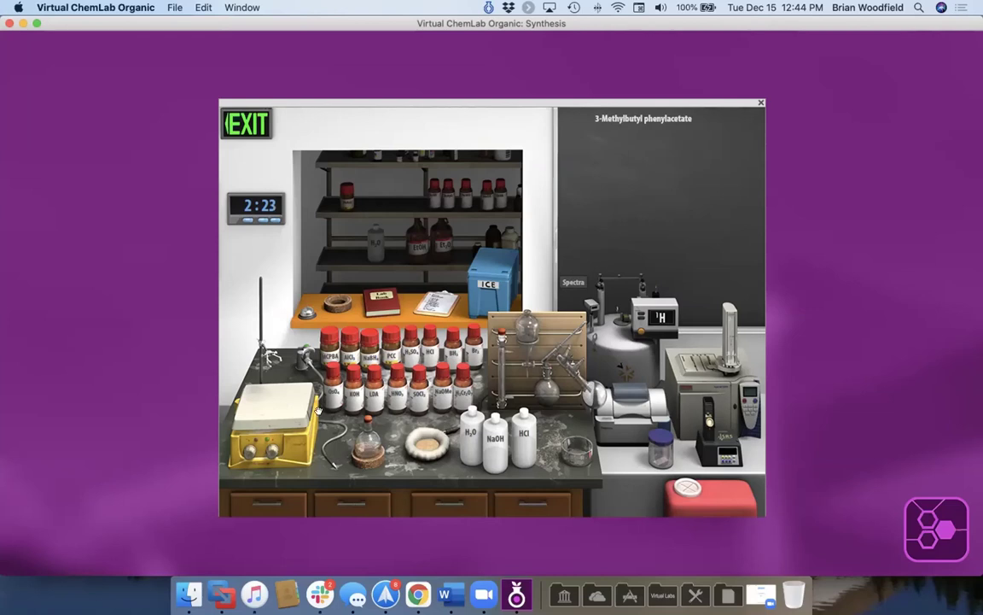
drag(318, 412, 275, 382)
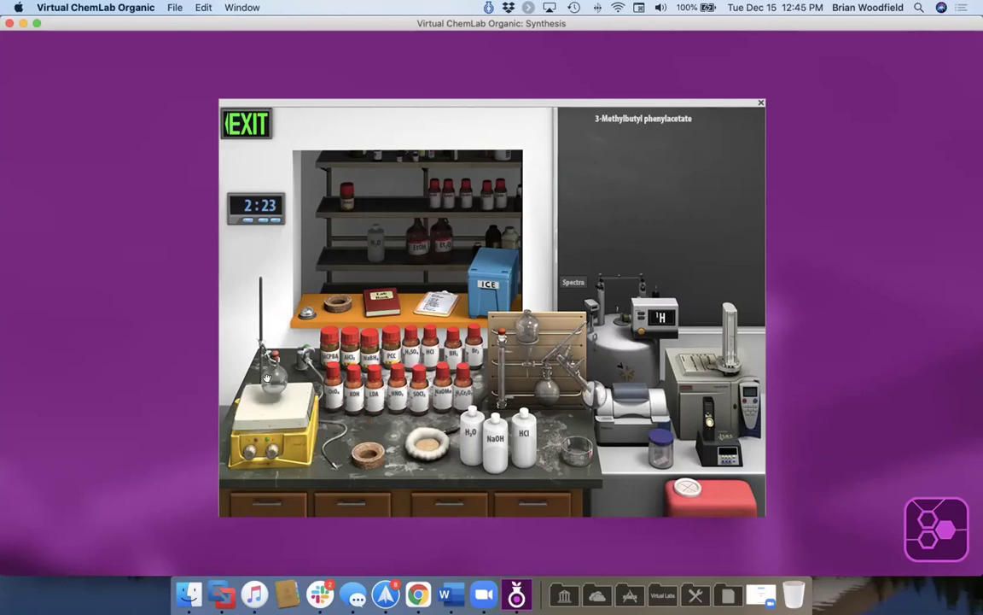
drag(267, 377, 373, 437)
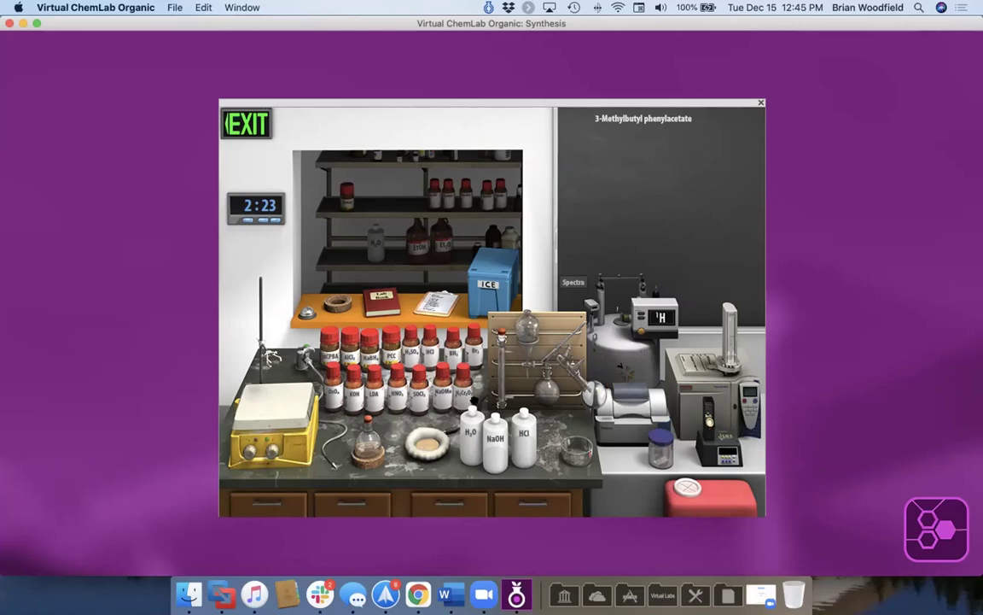
Step: Take a proton NMR of the product, zoom into 8.0–6.3 ppm, then switch the spectrometer to 13C
click(367, 436)
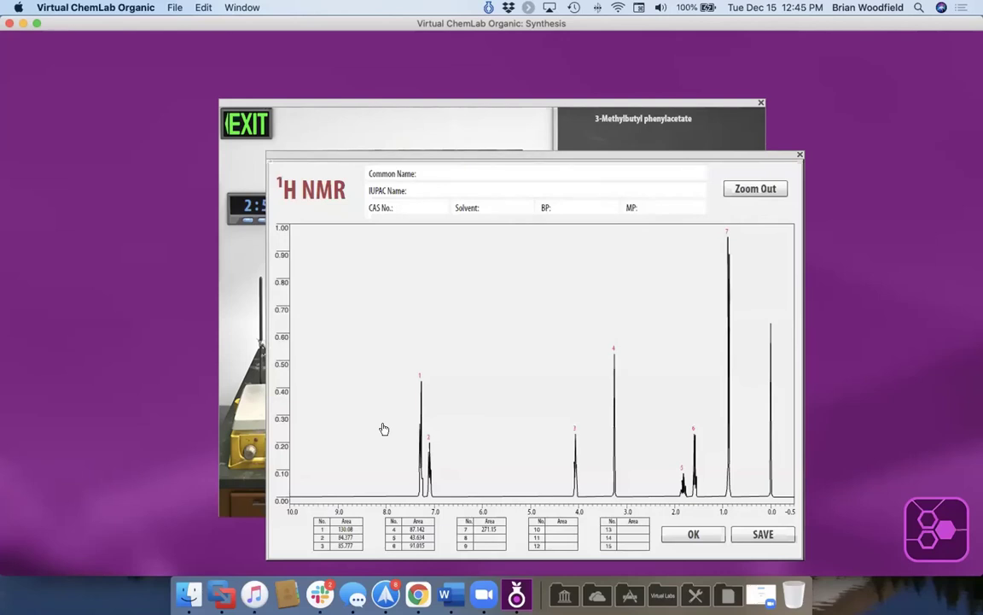
drag(384, 428, 464, 424)
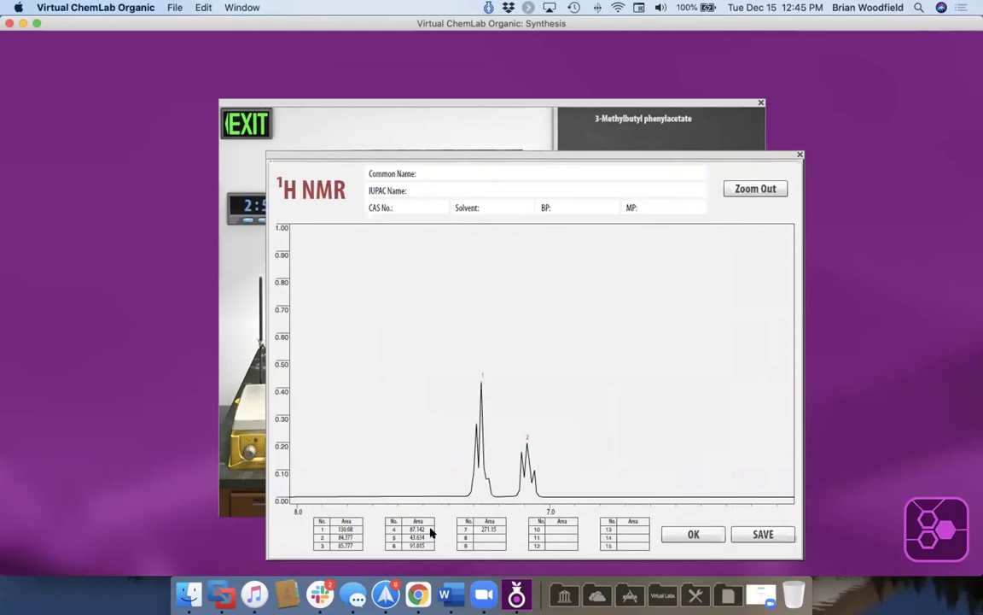
click(690, 535)
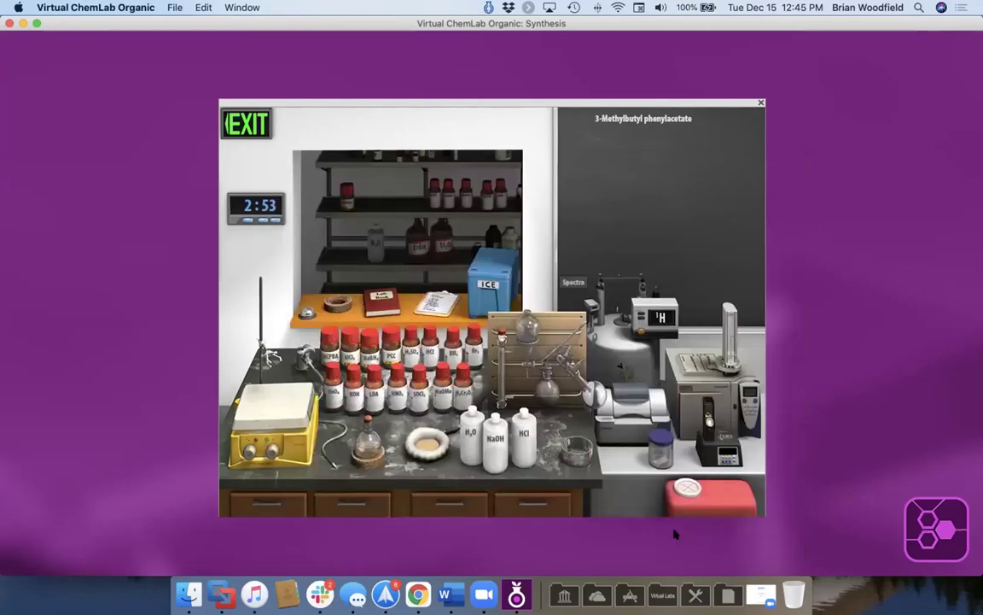
click(660, 321)
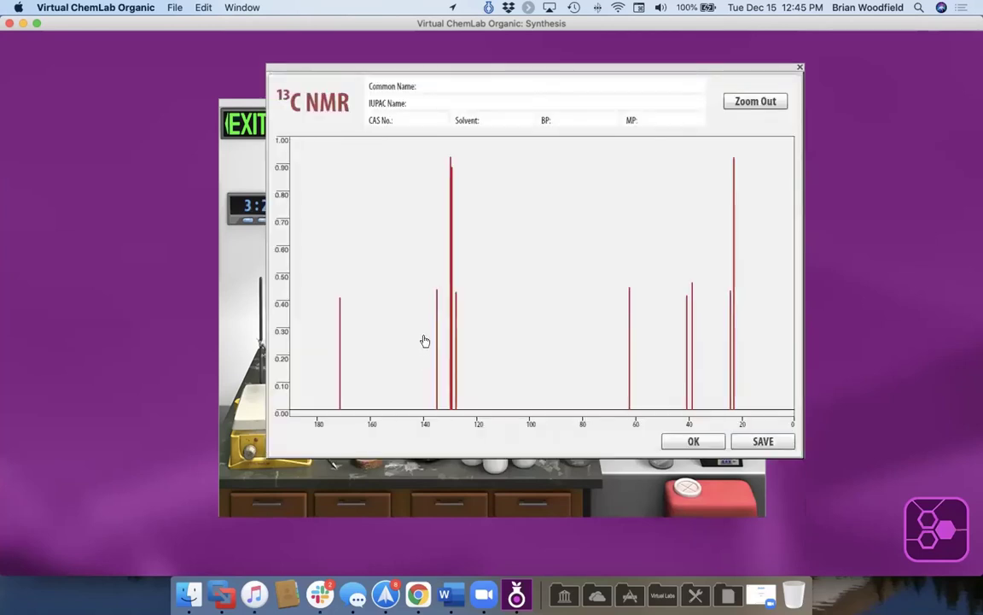
Step: Close the 13C NMR, then view and close the product's FTIR and mass spectra
click(694, 441)
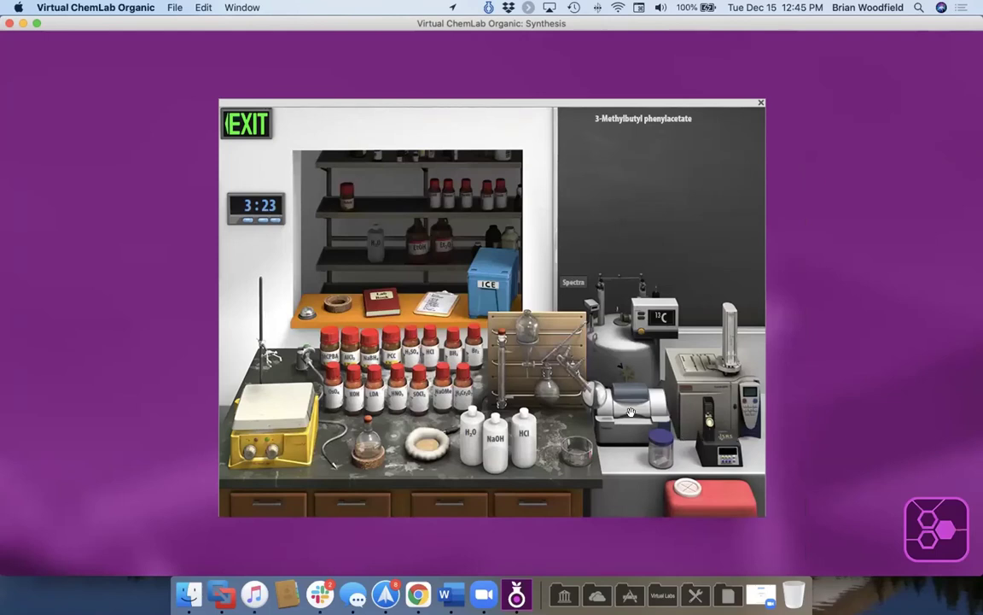
click(575, 422)
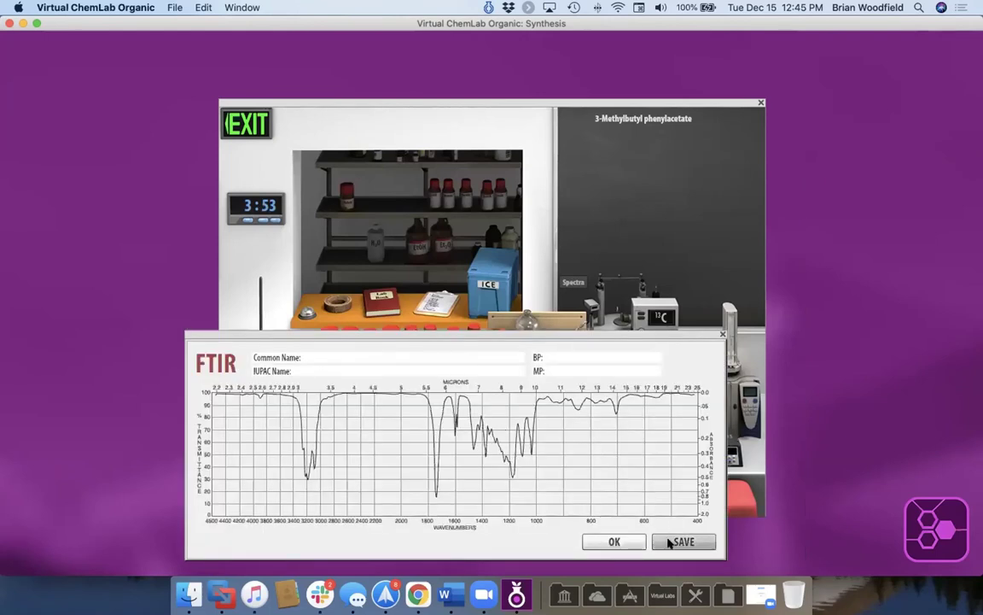
click(619, 540)
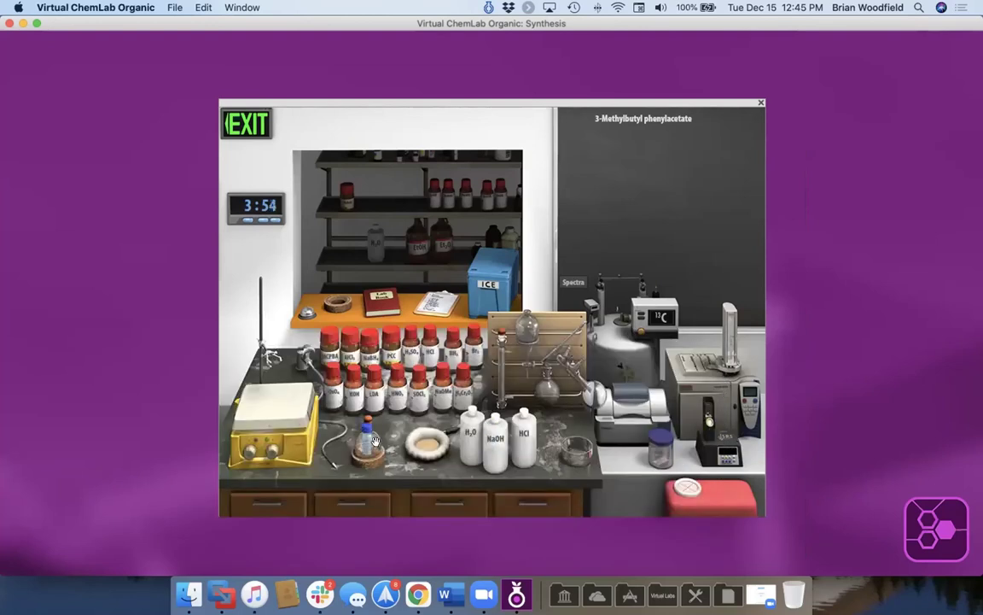
click(374, 440)
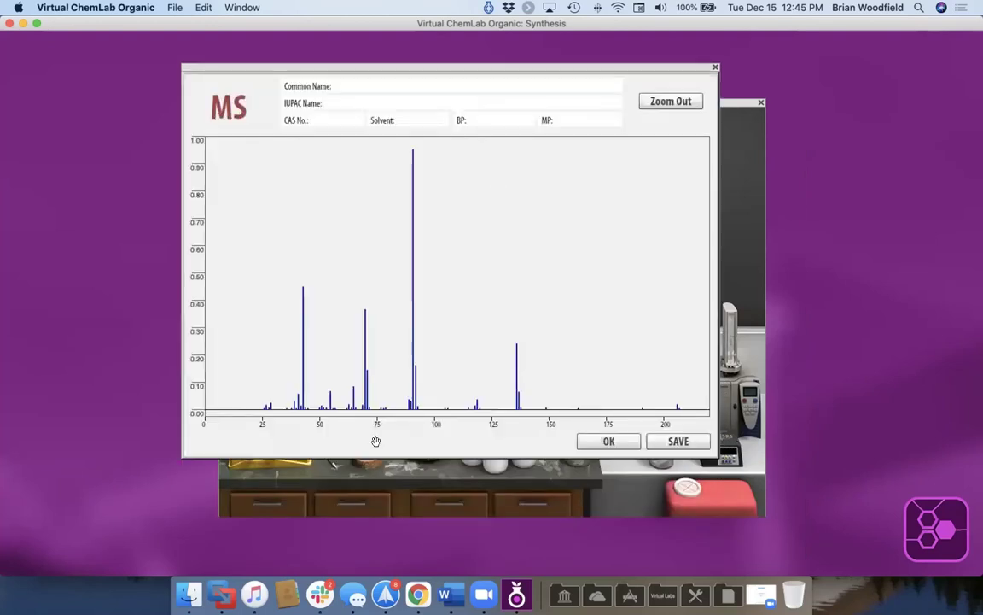
click(605, 441)
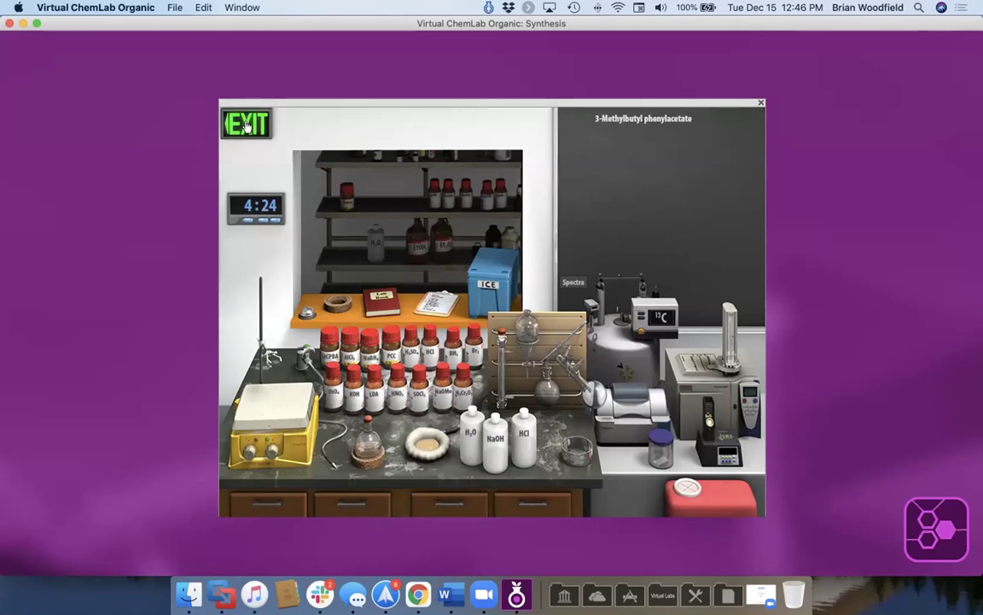
Step: Exit the Synthesis lab and enter Qualitative Analysis from the welcome screen
click(247, 126)
click(276, 108)
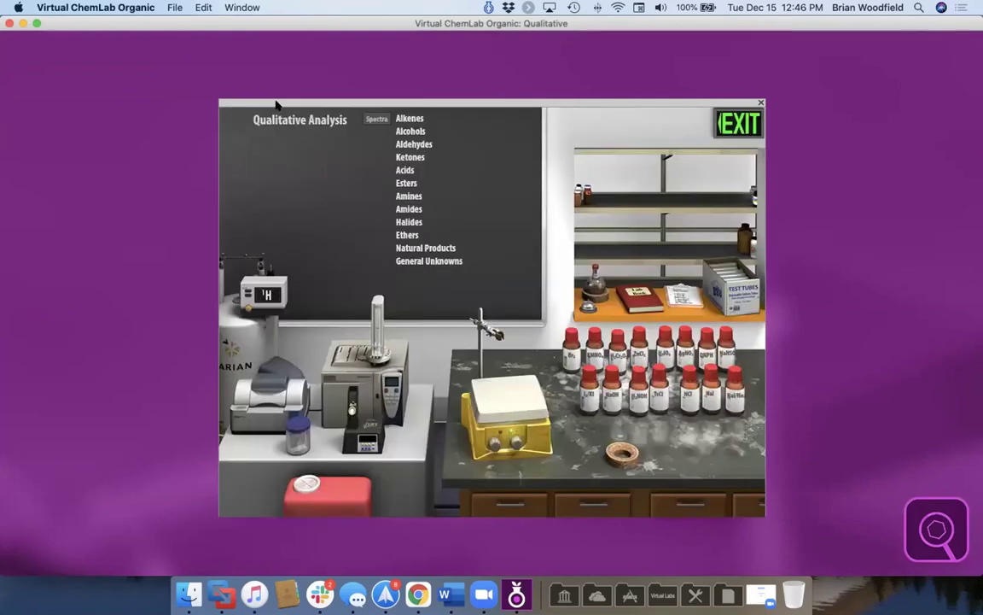
mouse_move(566, 350)
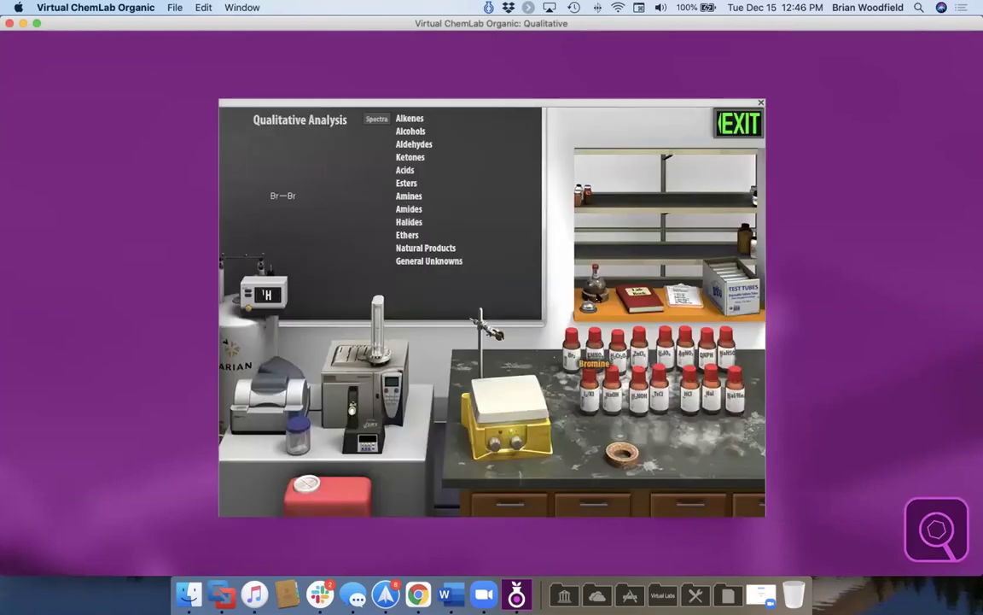
mouse_move(401, 119)
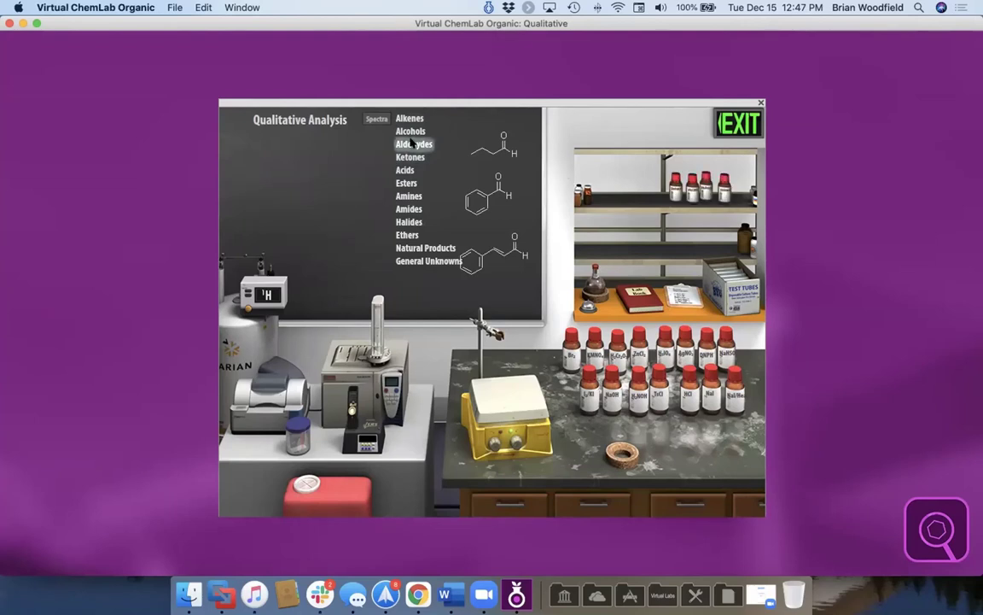
Step: Pick the Aldehydes unknowns category and place aldehyde Unknown #210 on the bench
click(417, 143)
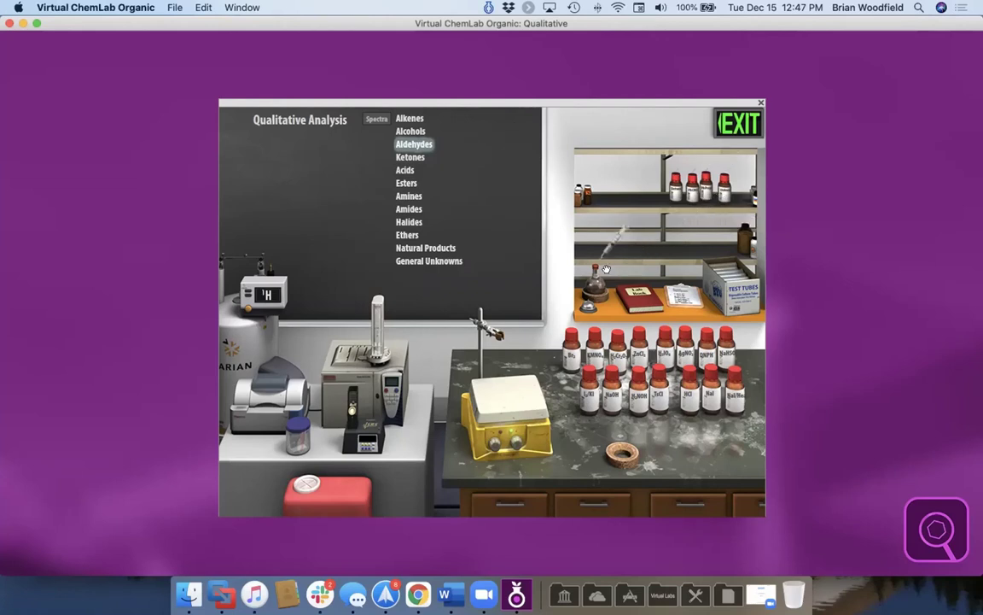
drag(604, 270, 625, 440)
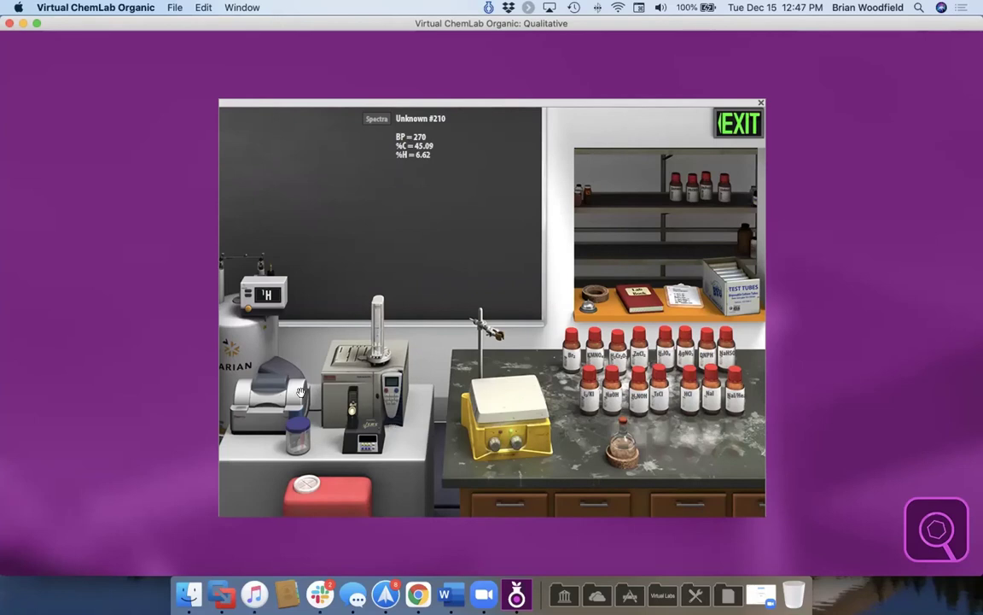
Step: View and close the unknown's 1H NMR spectrum, return the sample, and dismiss the TLC result
click(624, 446)
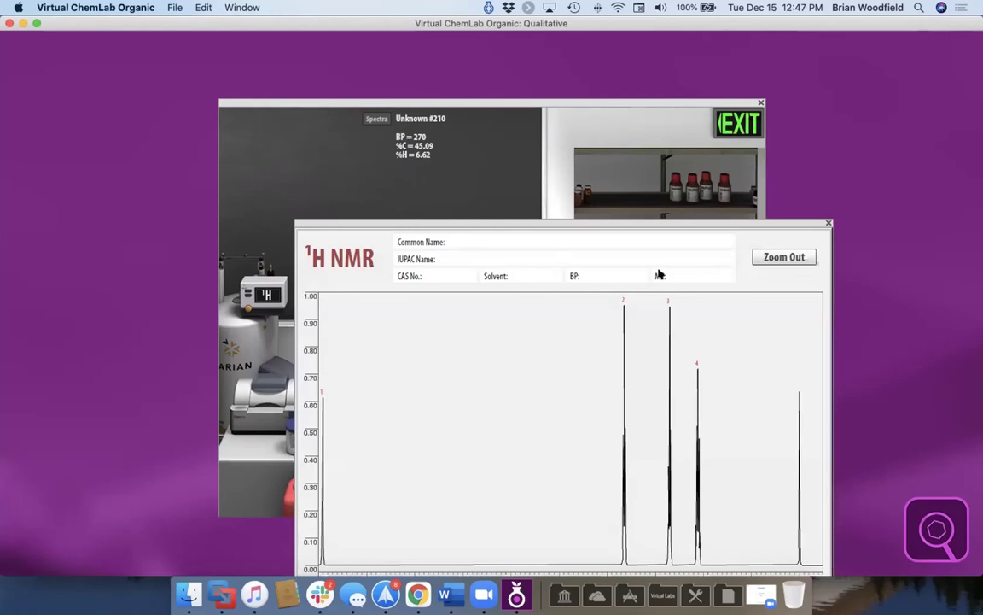
click(827, 224)
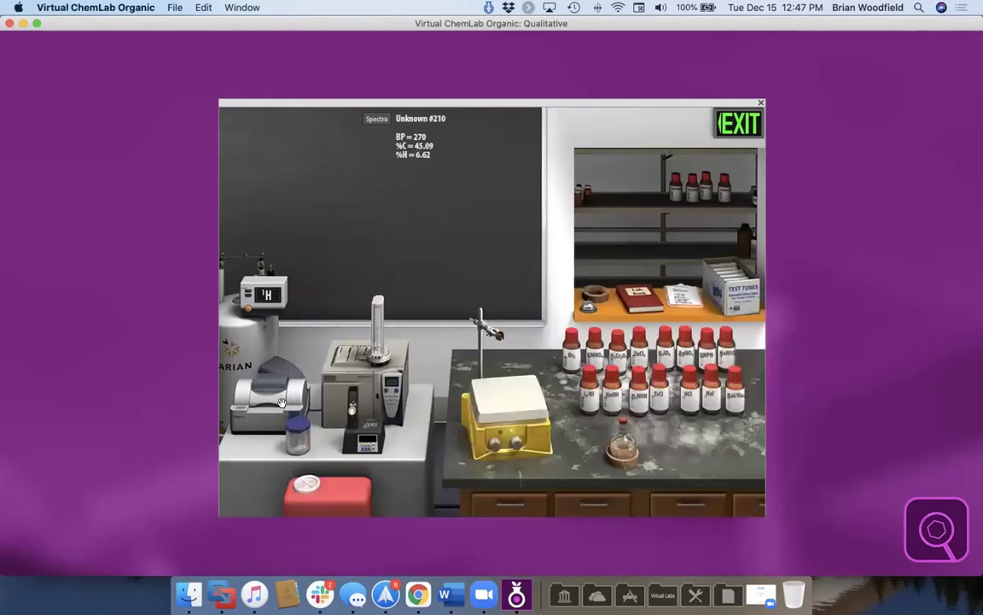
drag(365, 423, 615, 446)
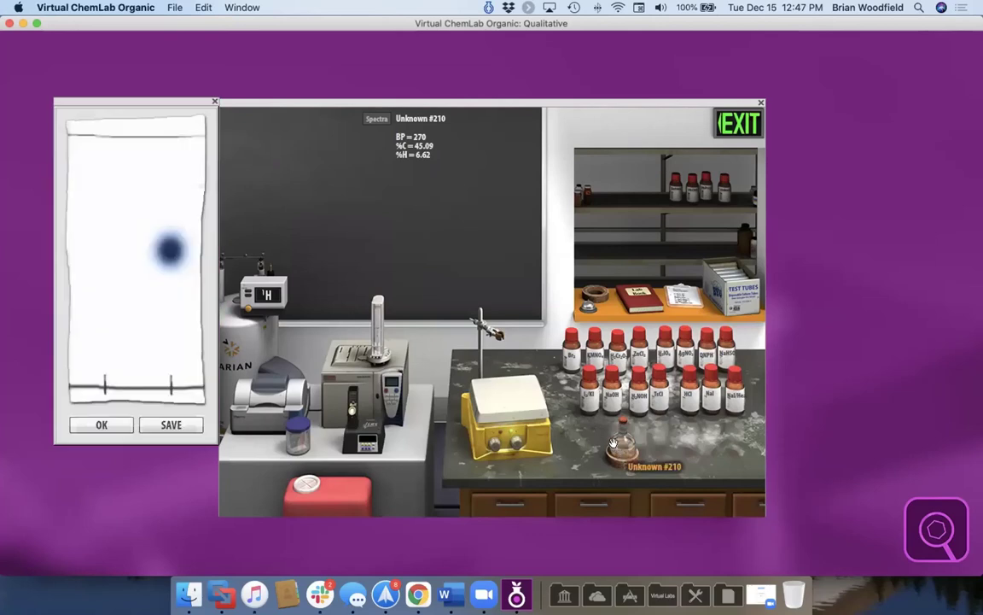
click(100, 426)
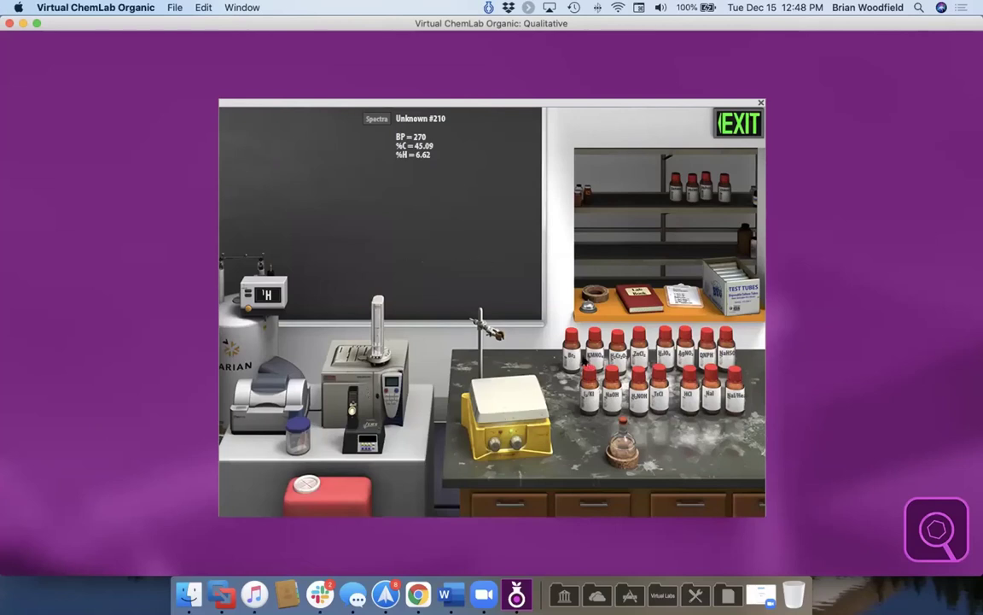
Step: Run the iodoform test and a Jones oxidation test on Unknown #210
click(587, 371)
click(502, 348)
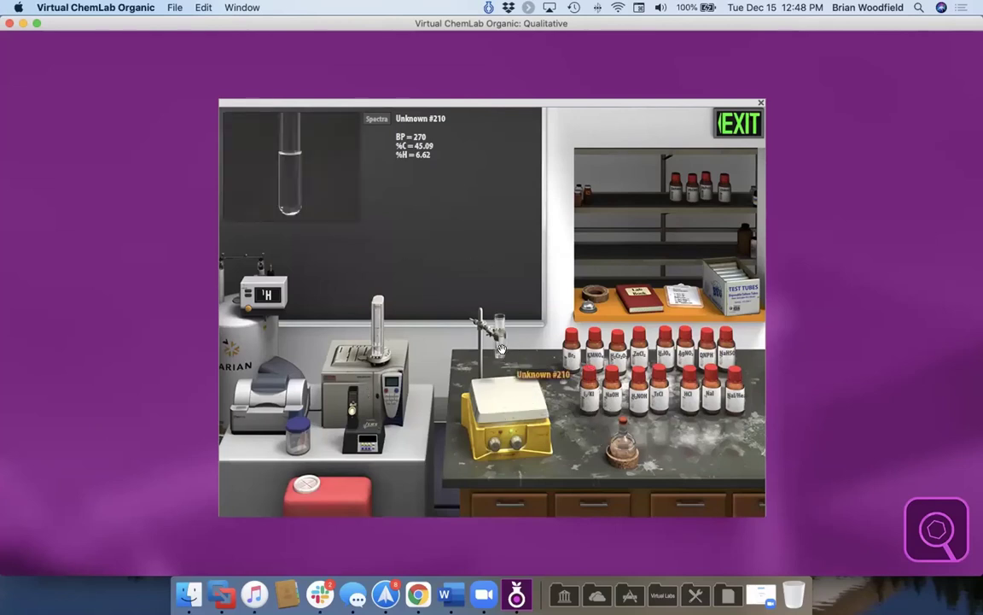
click(621, 355)
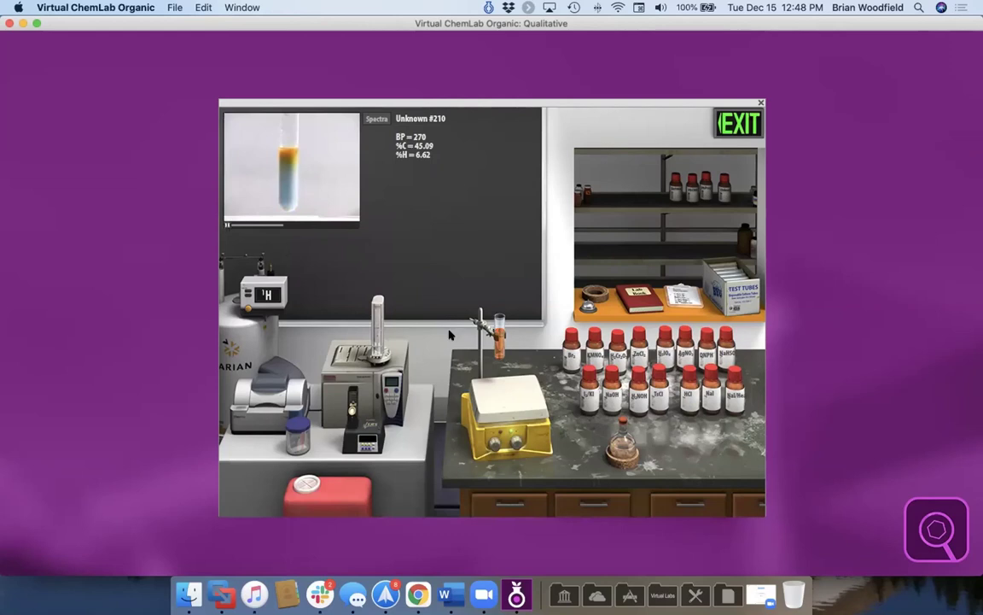
Step: Replace the used test tube with a fresh one and run a permanganate test
drag(497, 337, 307, 461)
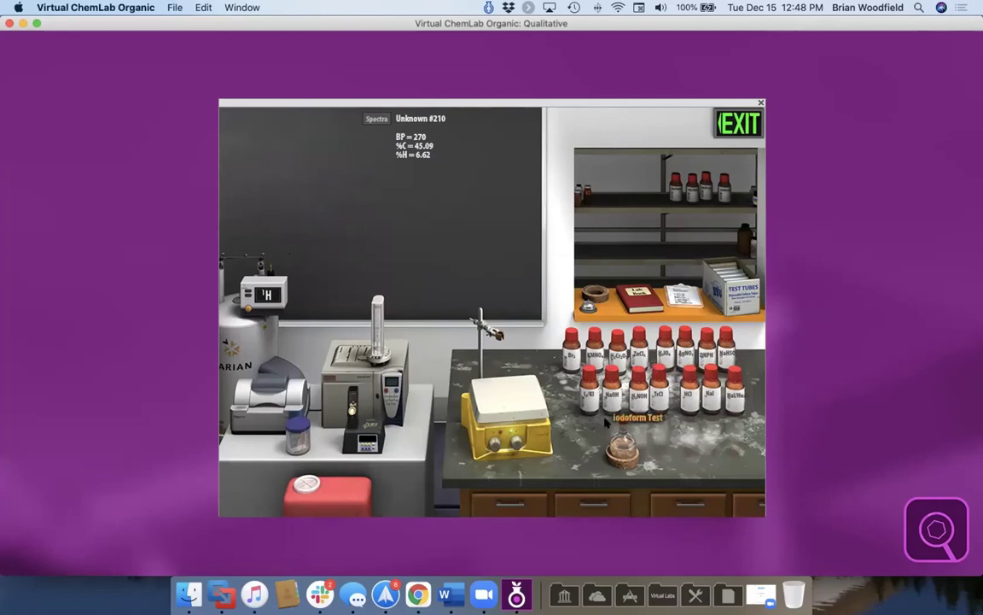
click(491, 340)
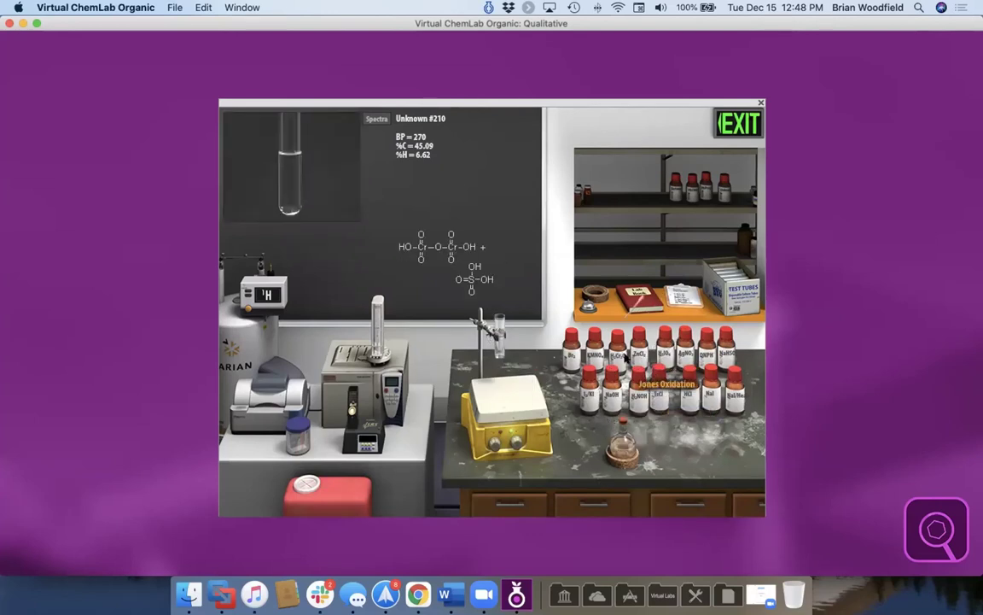
click(590, 349)
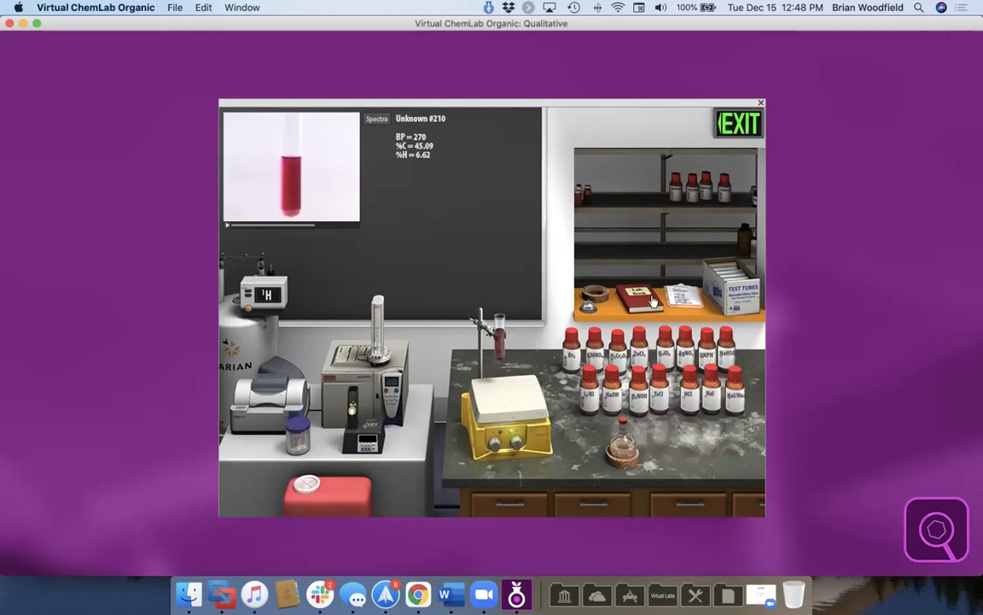
Step: Load a random aldehyde unknown (BP 271) and add Br2 to a test-tube sample
click(682, 296)
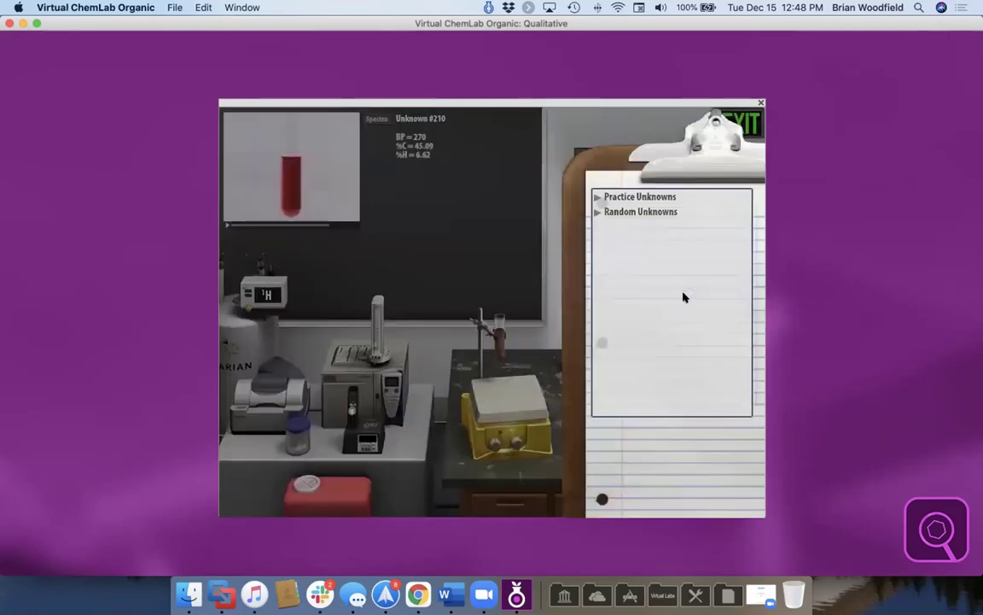
click(636, 212)
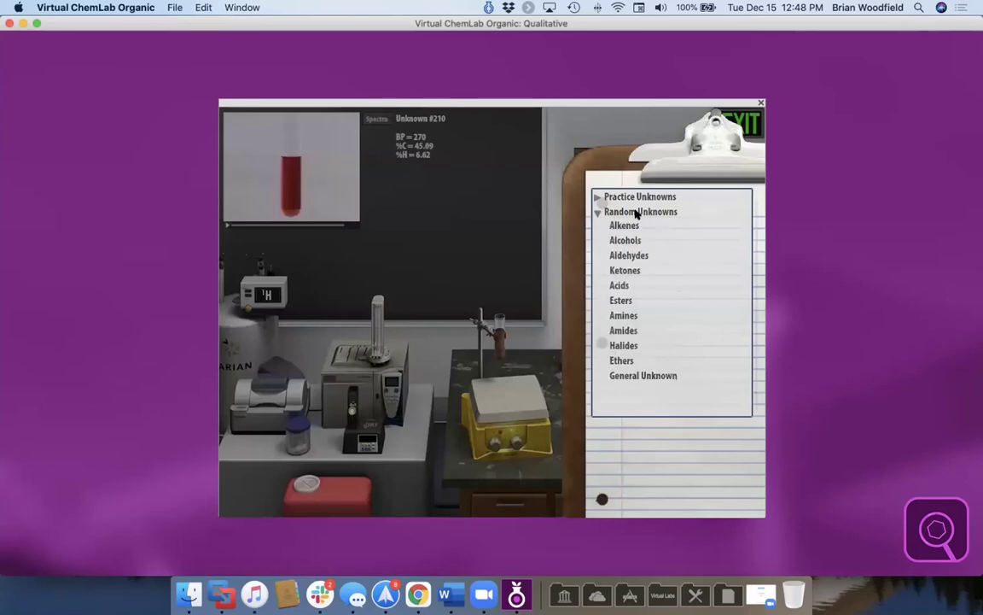
click(623, 256)
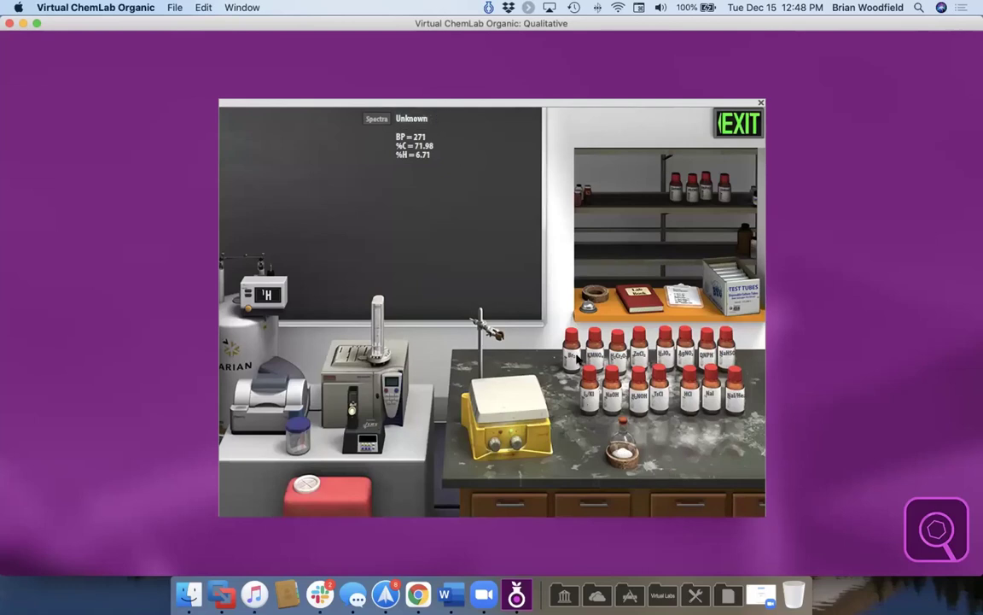
drag(623, 450, 502, 341)
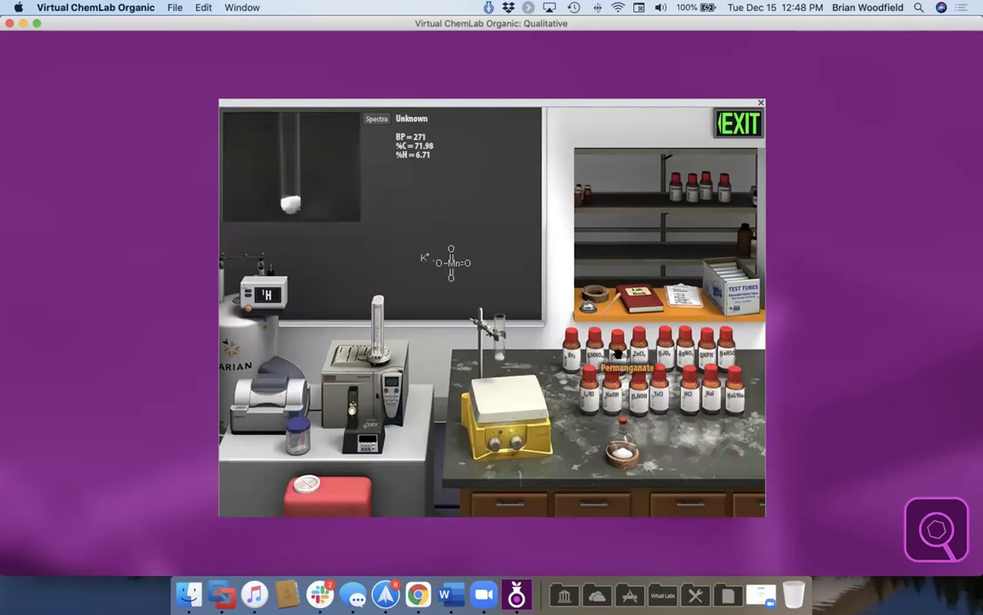
drag(568, 357, 503, 337)
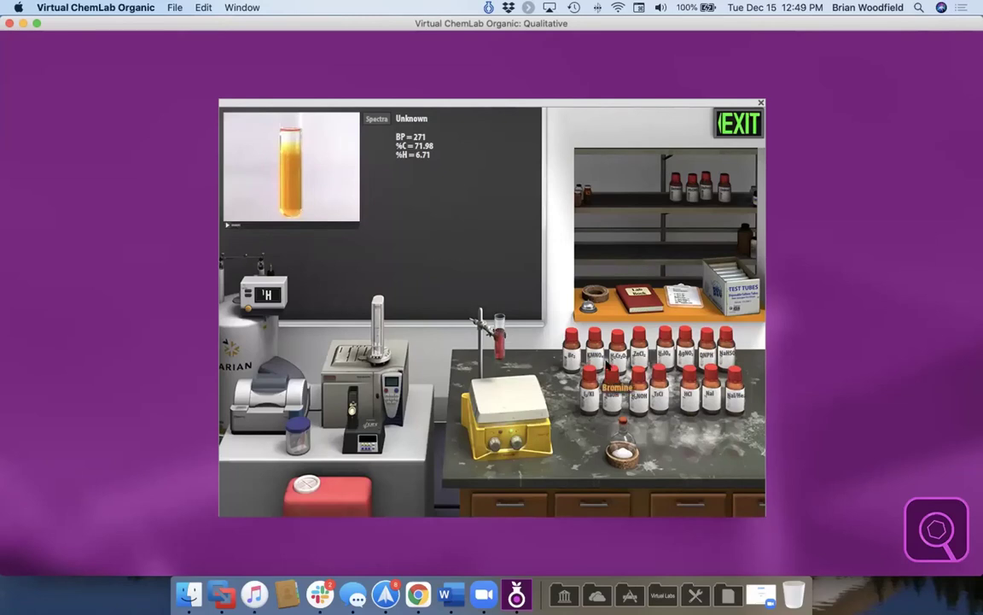
Step: Submit the report as 'I don't know', revealing 3-Hydroxy-3-phenyl-propanal, then exit the lab
click(635, 292)
click(586, 545)
click(580, 291)
text(I don't know)
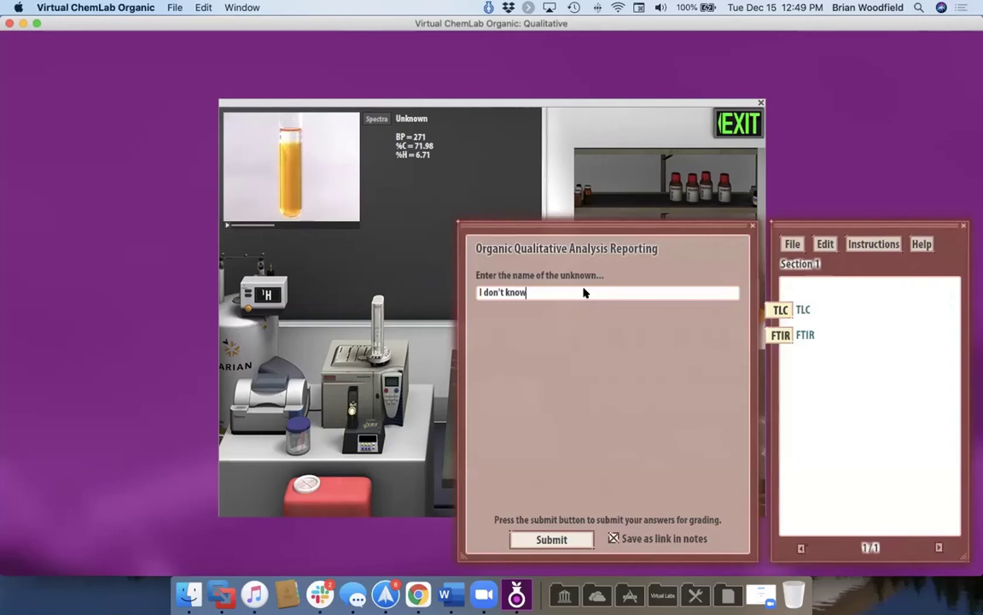
click(551, 540)
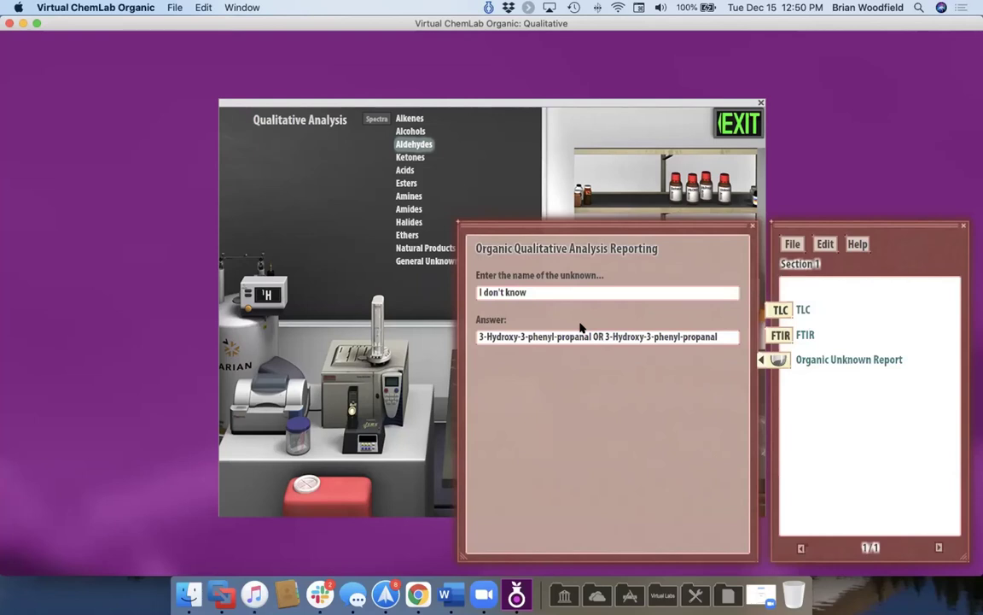
click(737, 119)
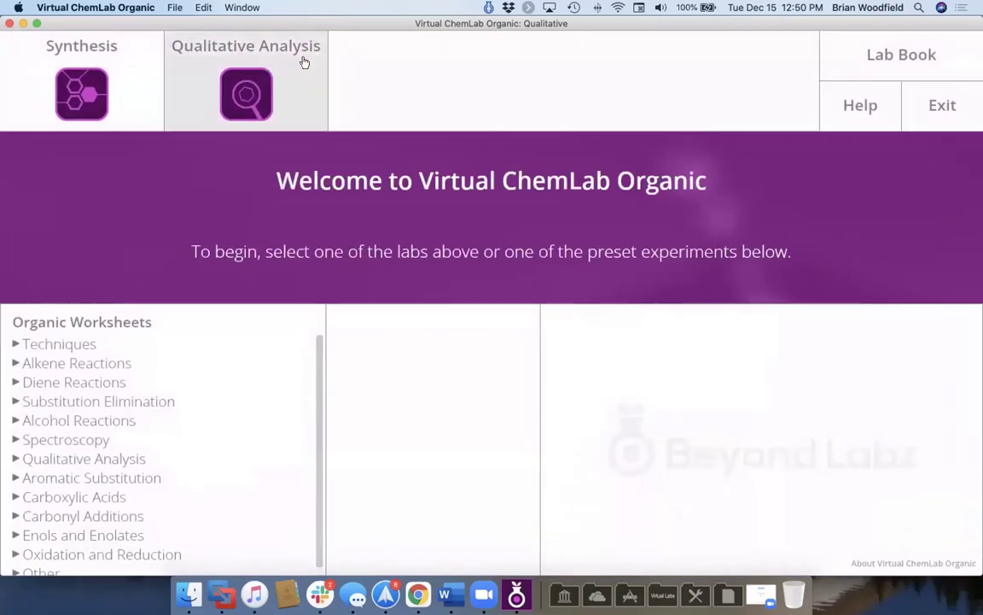
click(915, 101)
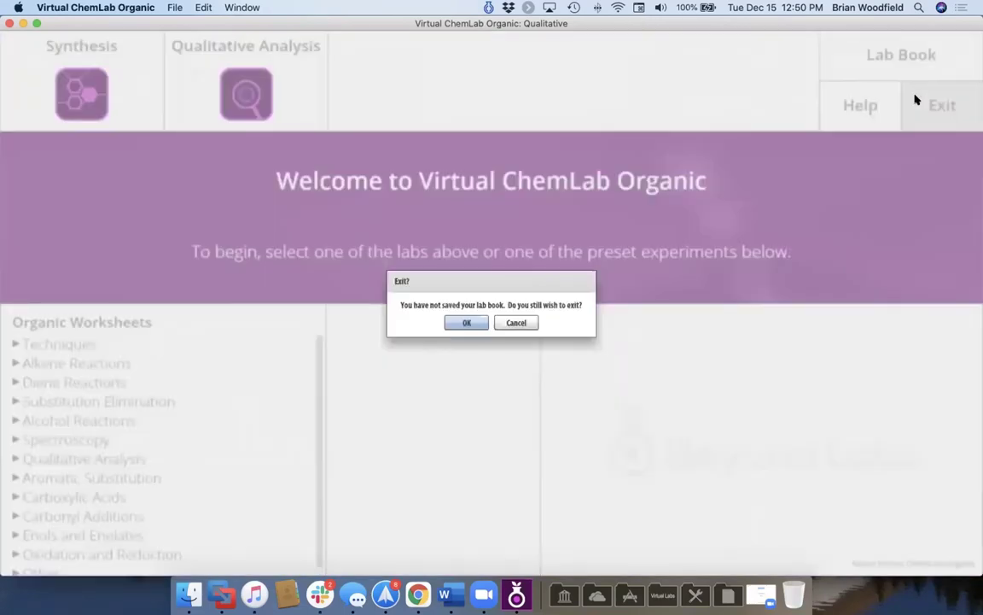
Step: Confirm quitting Virtual ChemLab and launch the Biology labs from the Beyond Labz portal
click(465, 324)
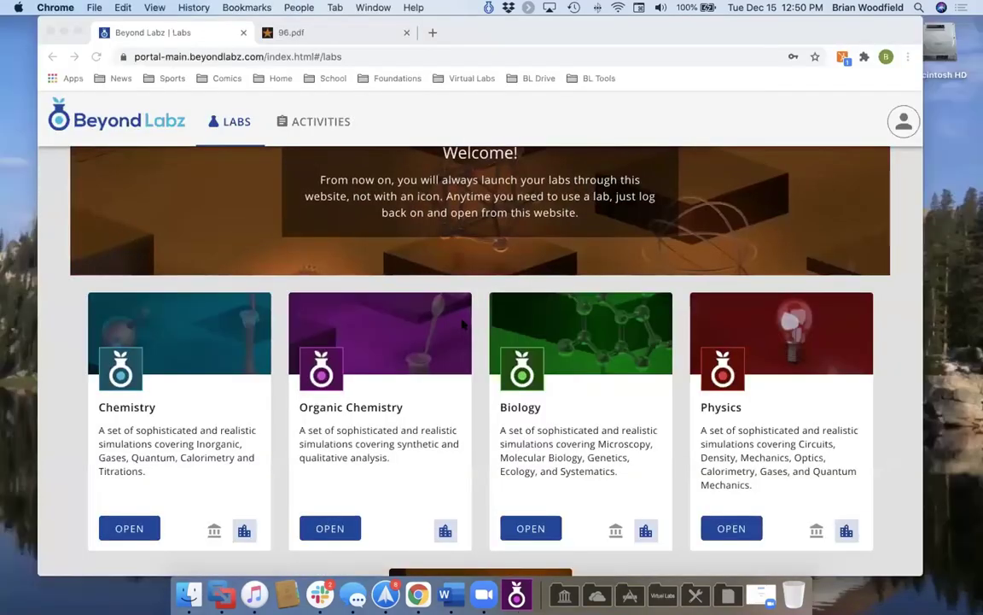
click(524, 529)
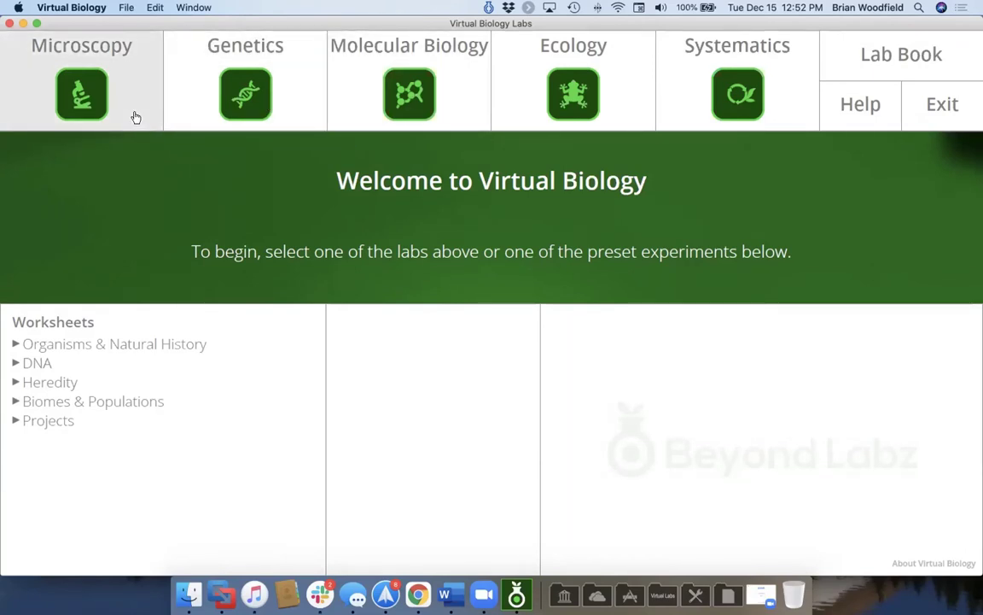
Step: Open the Microscopy lab, view the American alligator, and filter by plants, animals, bacteria
click(135, 117)
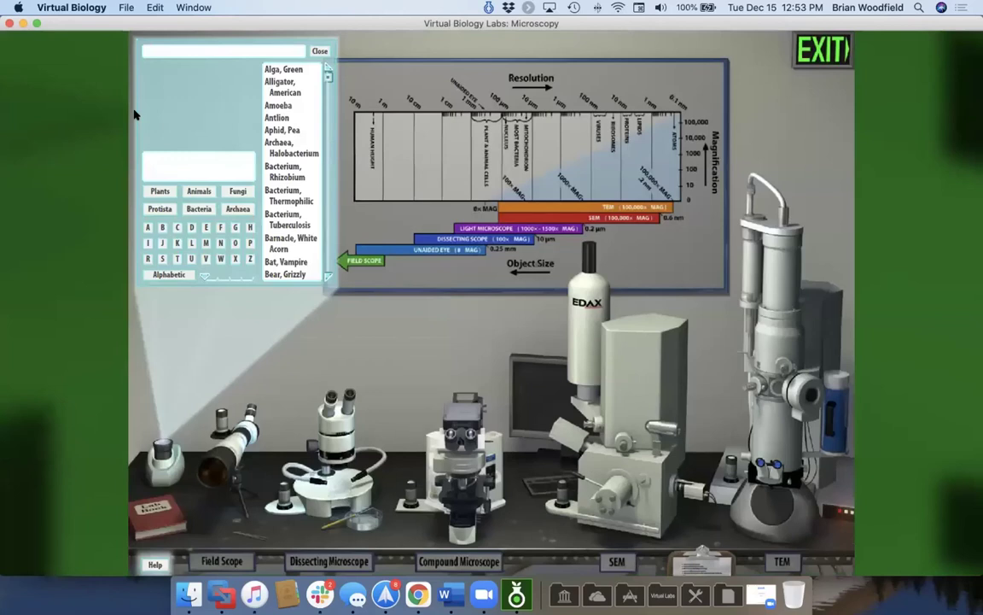
click(285, 87)
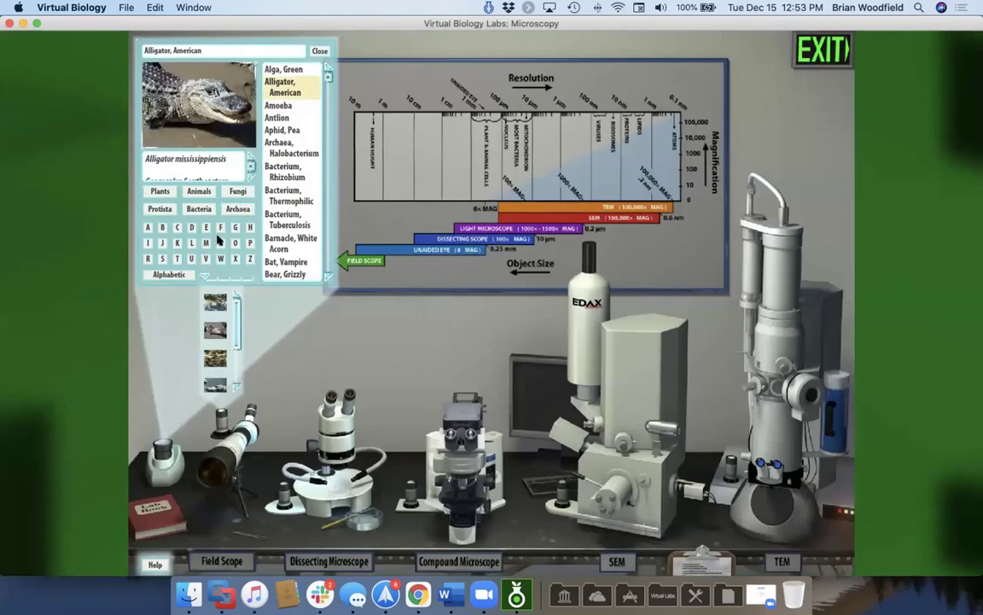
click(158, 192)
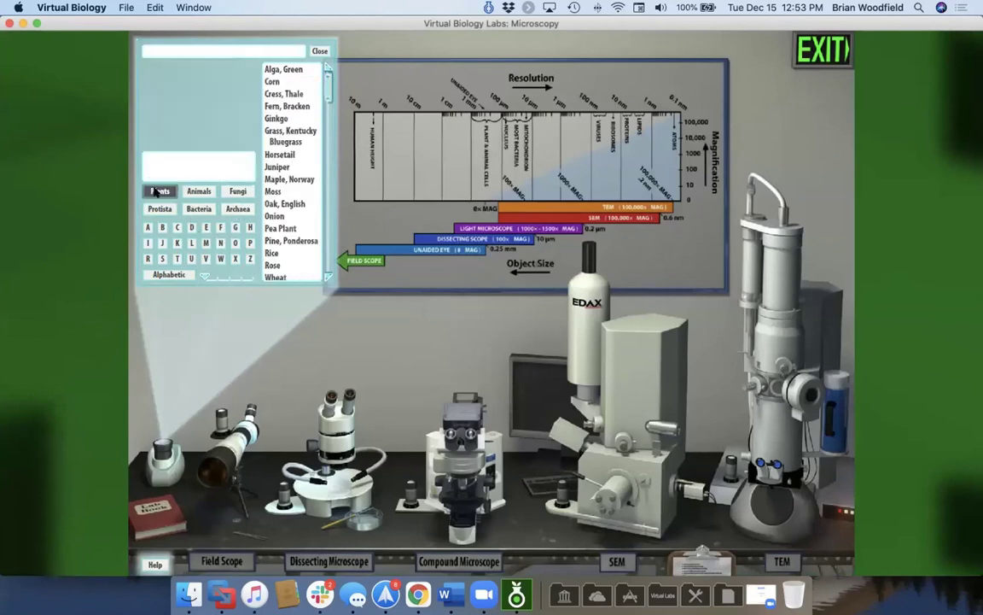
click(199, 192)
click(199, 209)
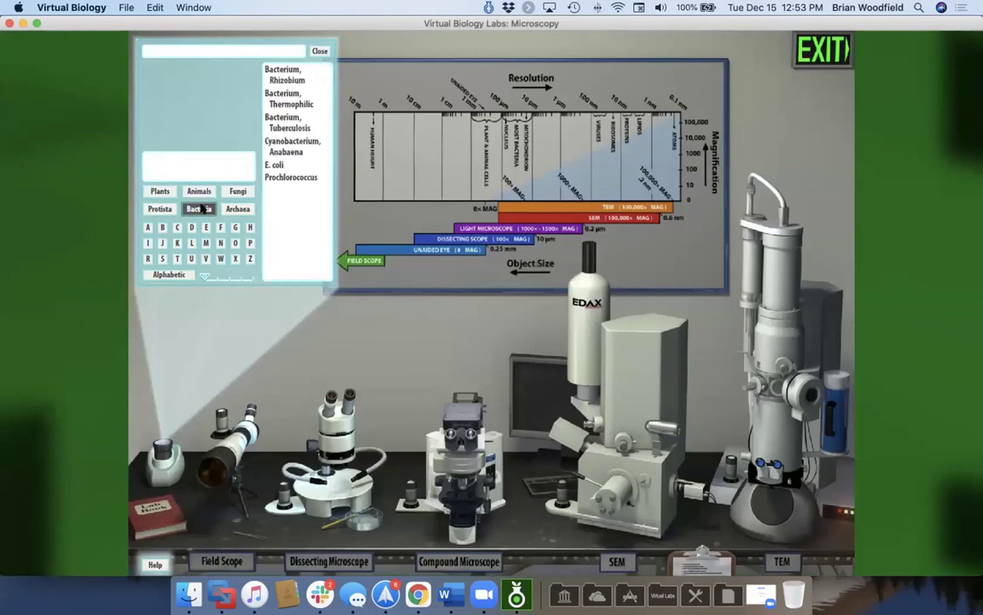
Step: Filter specimens by characteristics: photosynthetic, extinct, and a microbial group
click(169, 275)
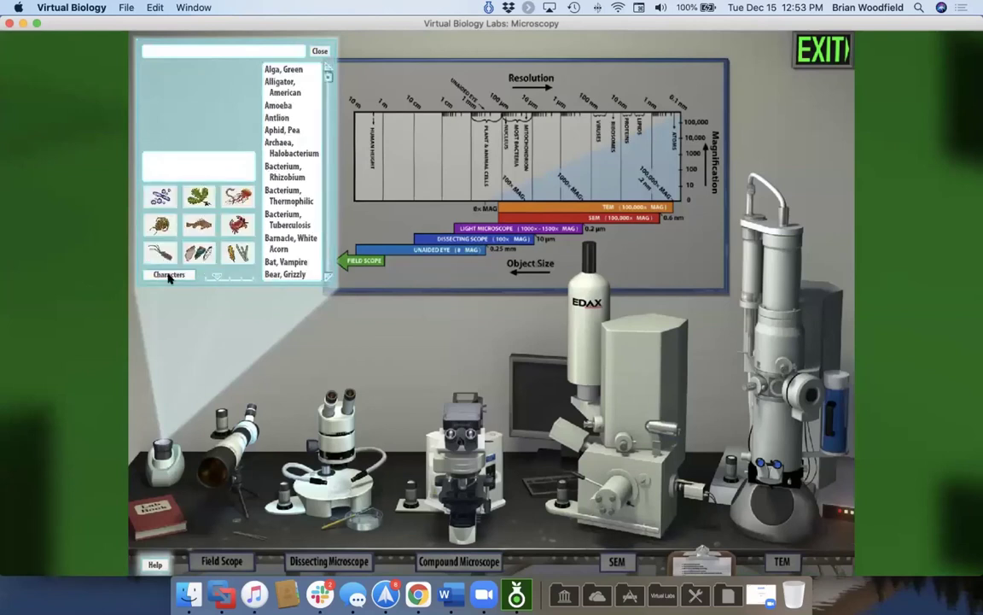
click(198, 197)
click(159, 224)
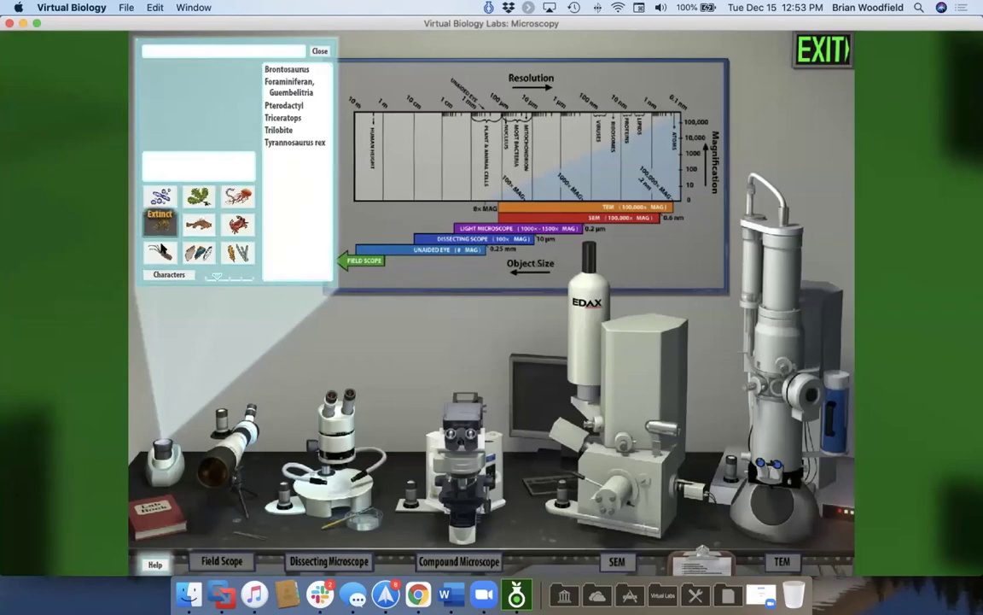
click(160, 252)
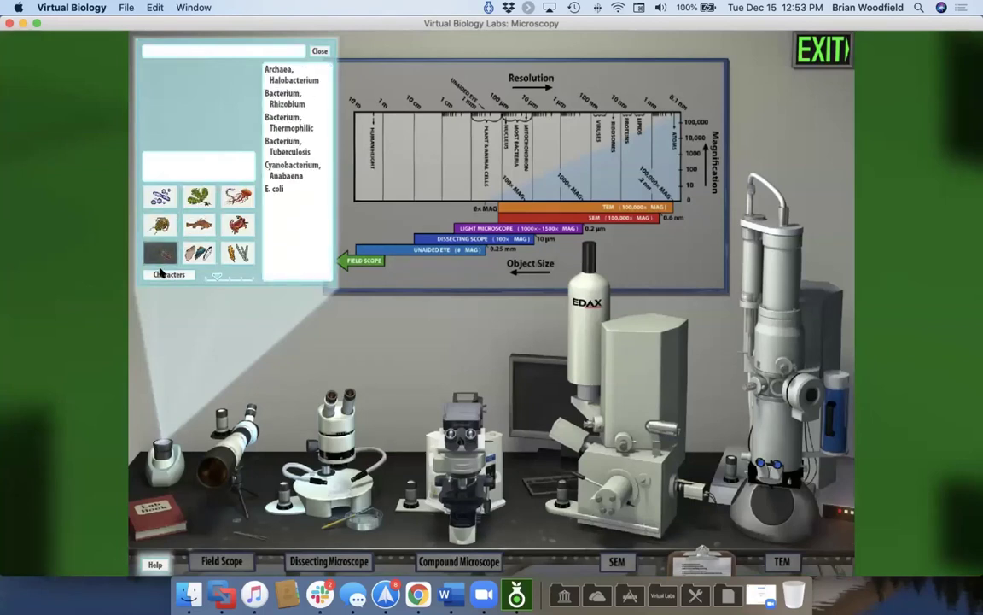
Step: Filter specimens by classification to birds, then by biome to tundra species
click(160, 271)
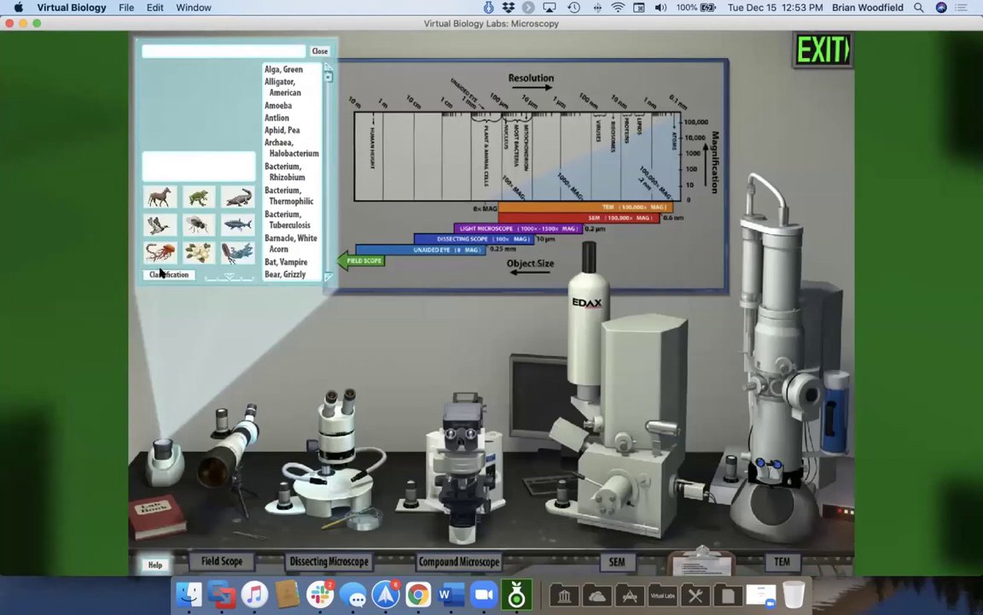
click(159, 223)
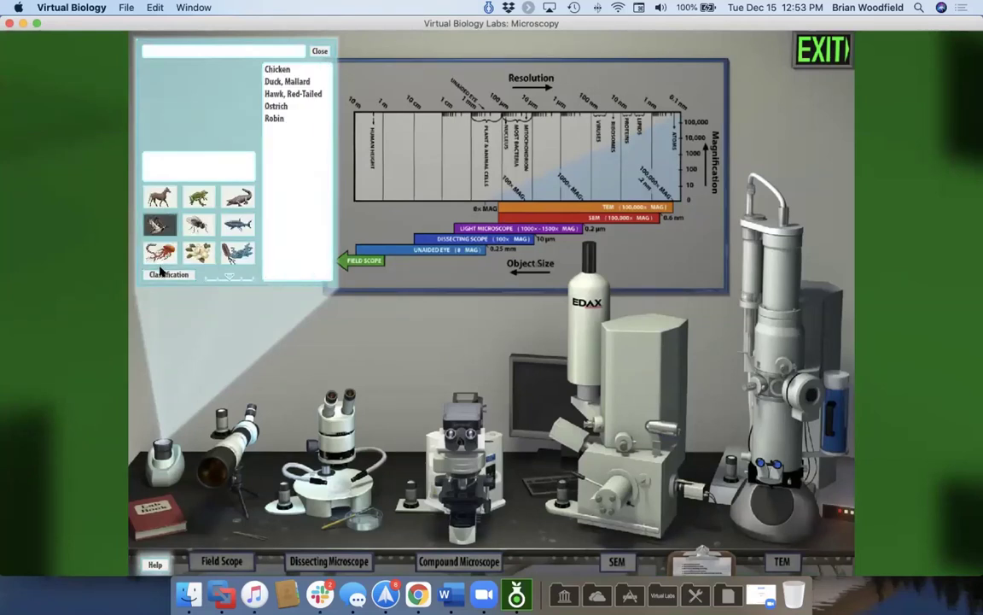
click(160, 271)
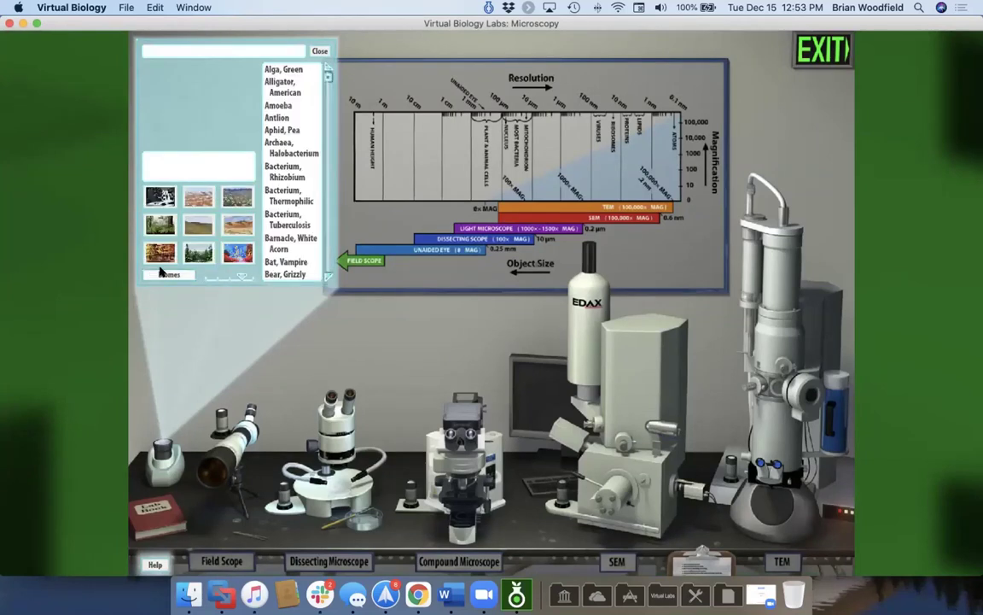
click(201, 200)
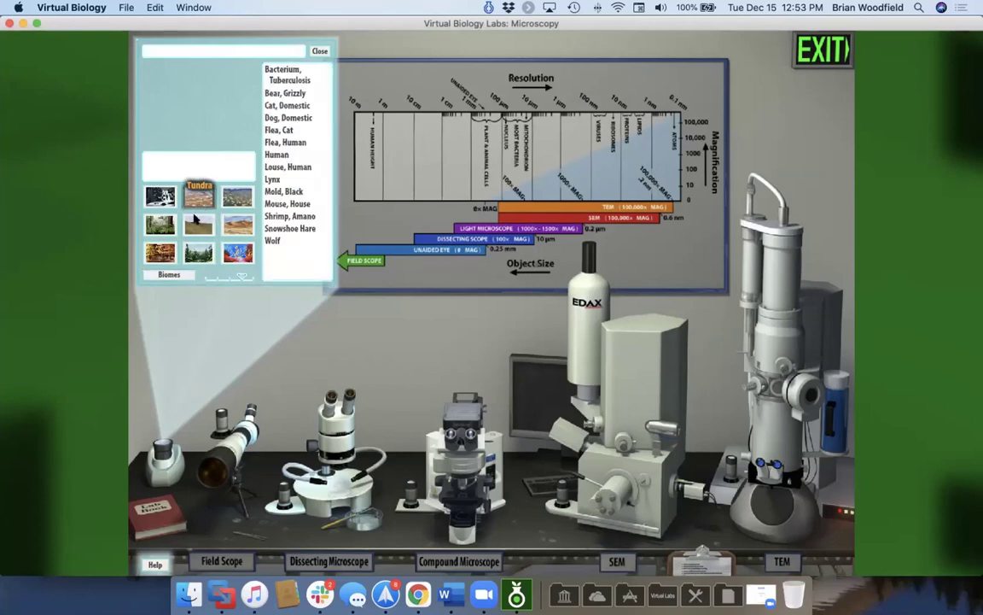
Step: Show model organisms, then return to the alphabetical specimen list and scroll through it
click(169, 274)
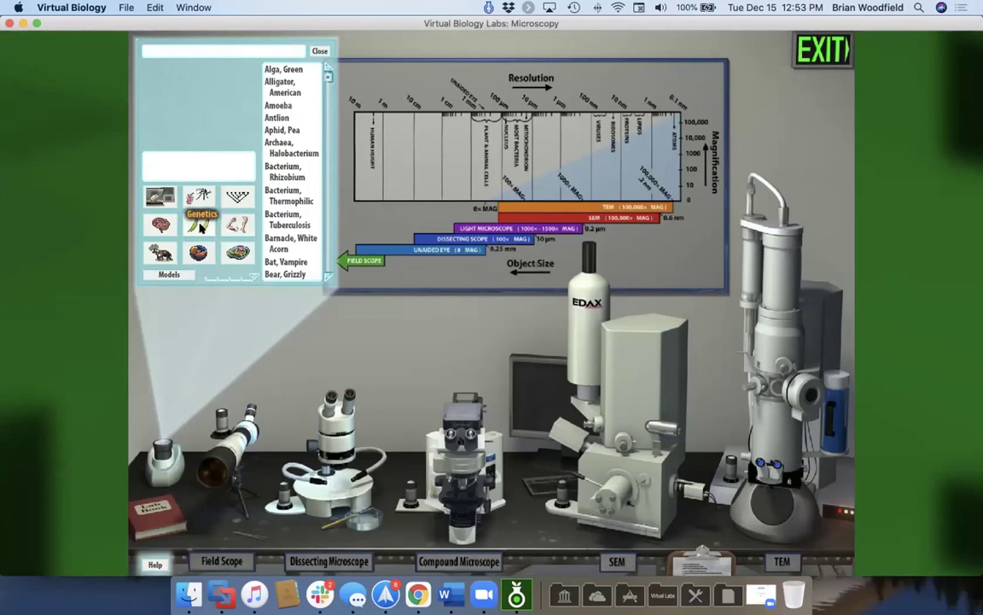
click(169, 274)
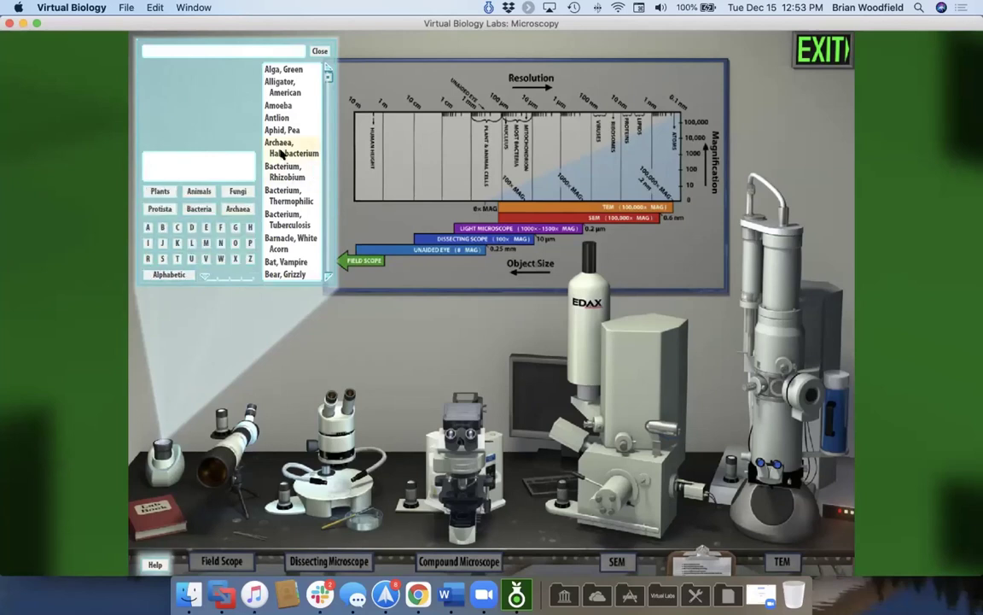
scroll(286, 162, down, 15)
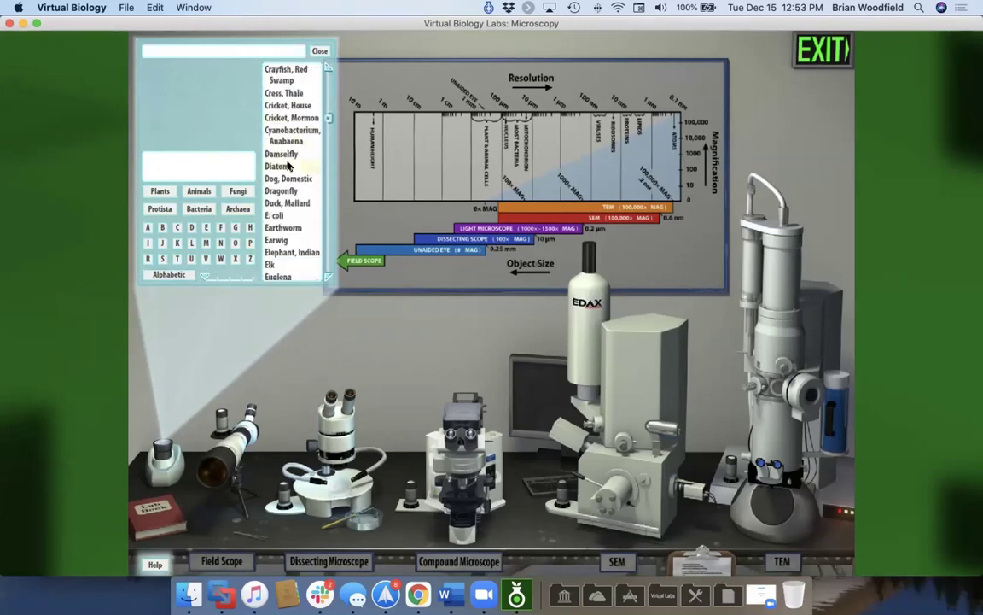
scroll(288, 167, down, 15)
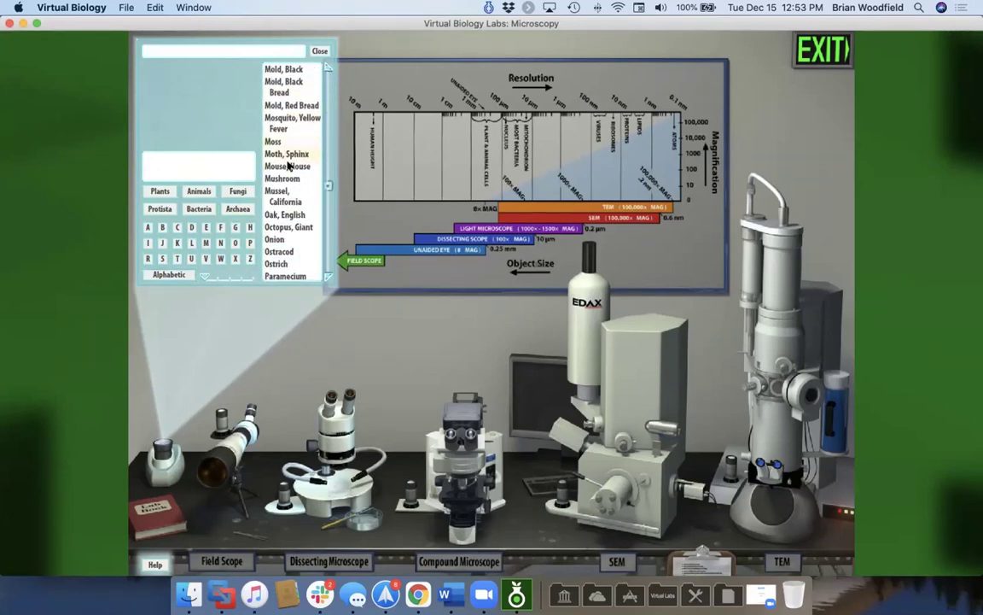
scroll(288, 167, down, 15)
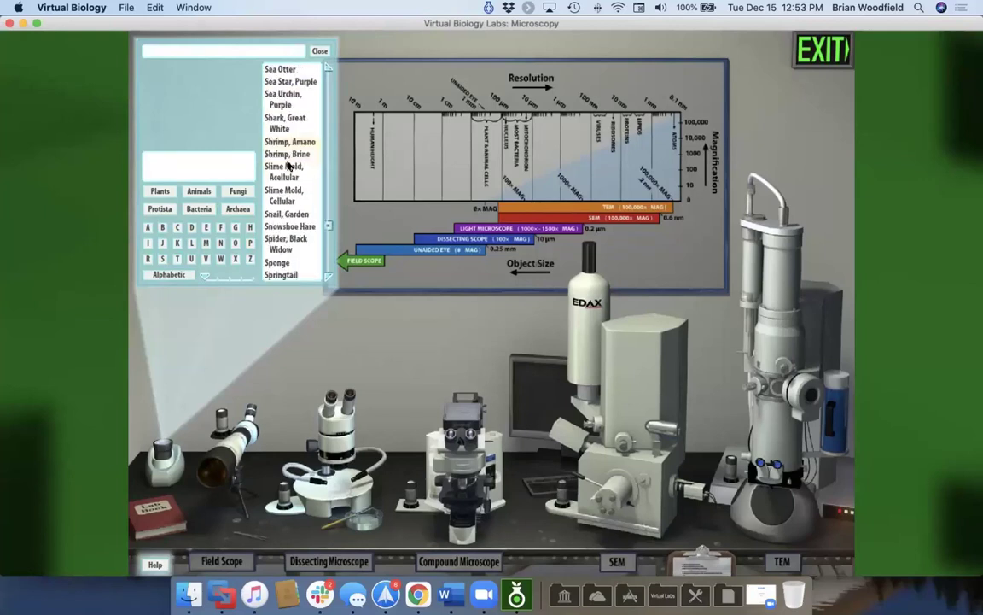
scroll(289, 167, up, 10)
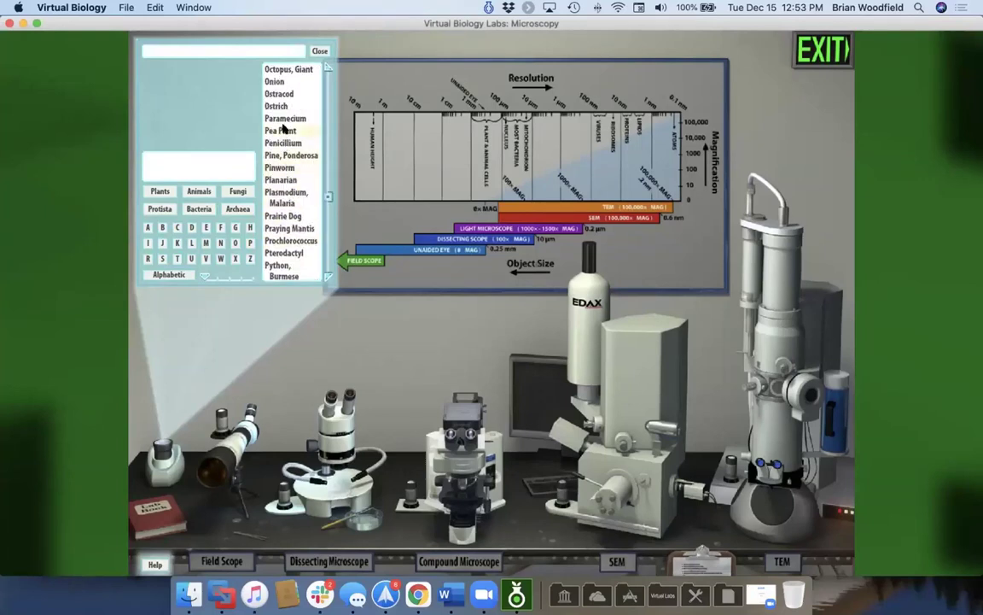
Step: Select Paramecium and open its first 17-second compound microscope video
click(284, 118)
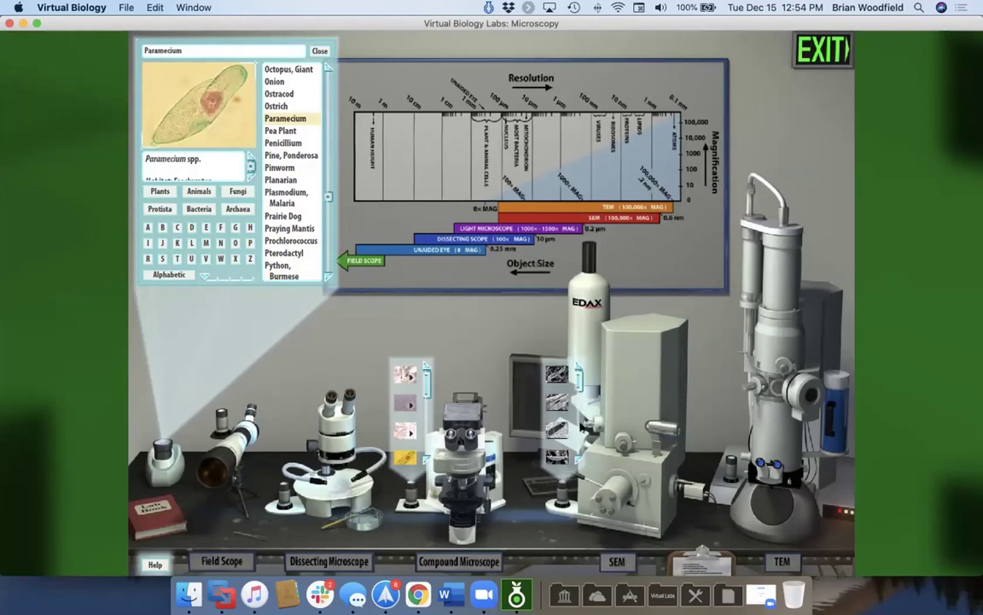
click(405, 375)
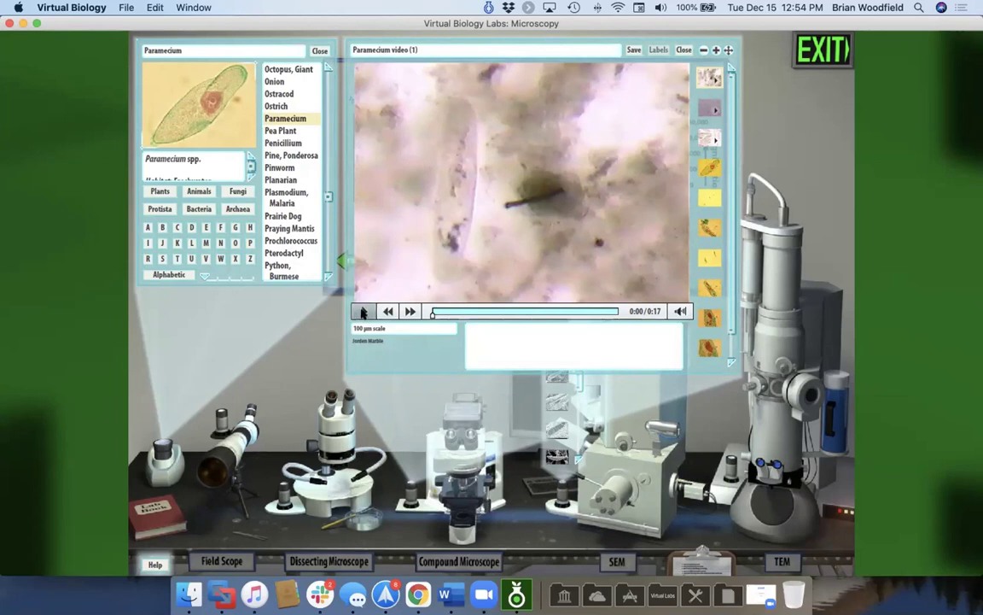
Step: Play the Paramecium video, then view the free-swimming and third clips and still image Paramecium (1)
click(363, 313)
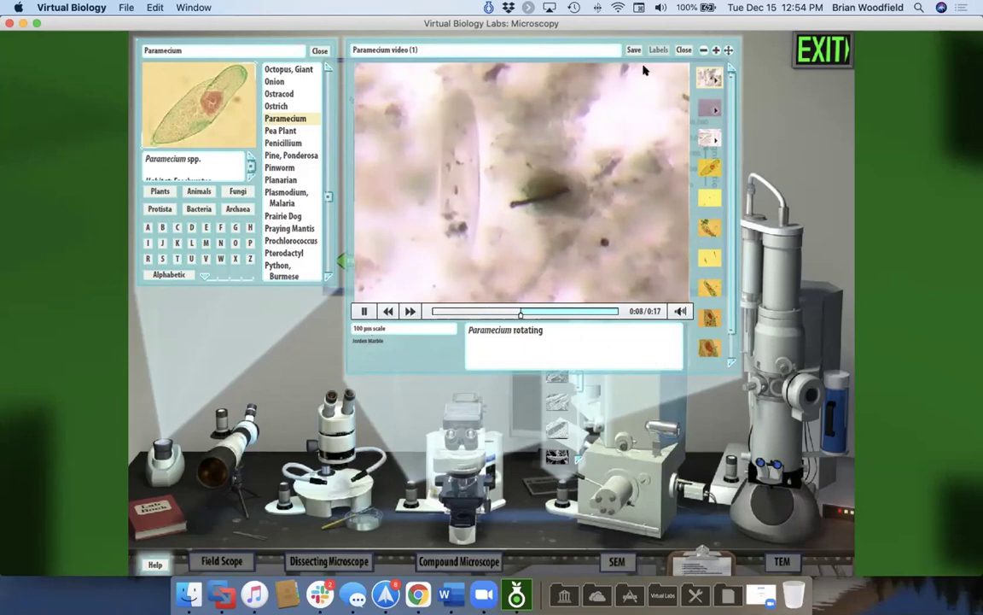
click(712, 107)
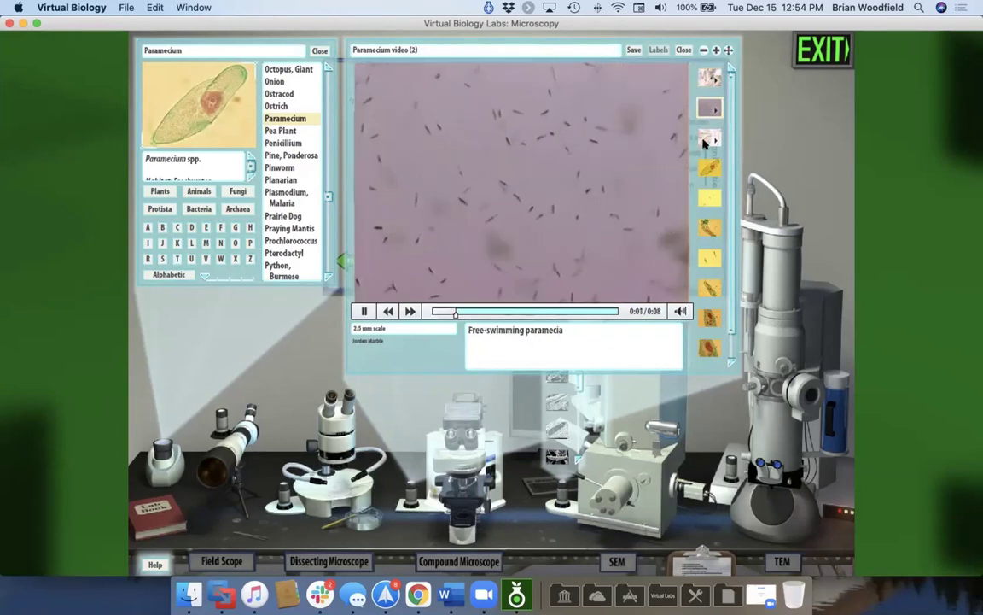
click(707, 139)
click(705, 162)
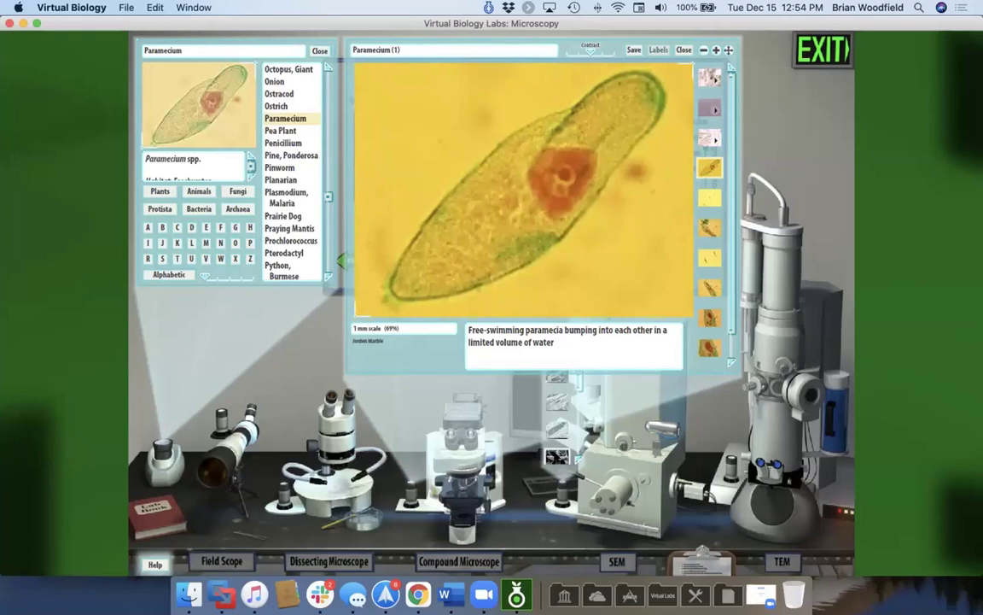
Step: Switch to SEM and browse Paramecium micrographs, ending on whole-cell Paramecium (10) at 20 µm
click(556, 458)
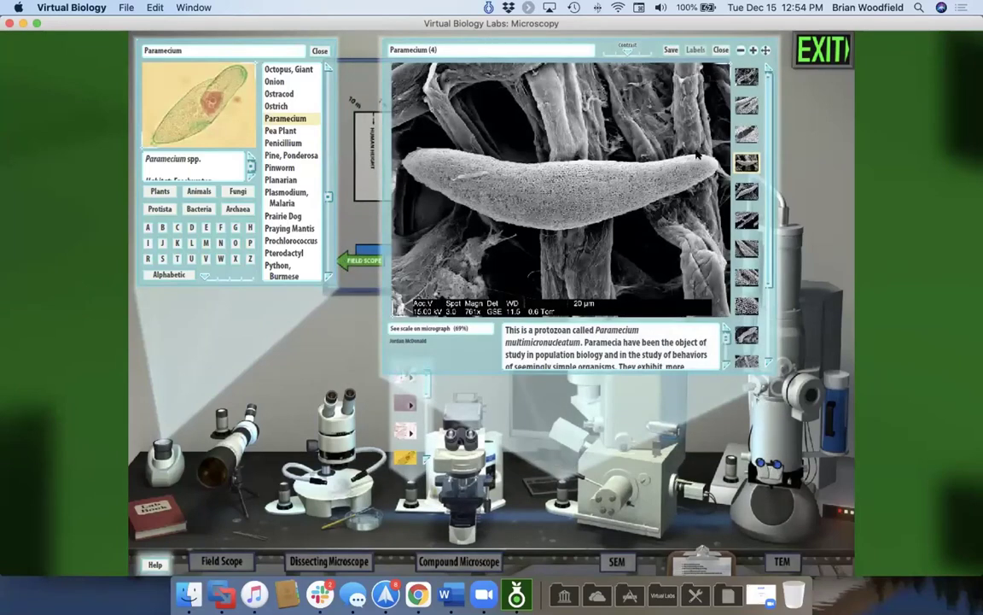
click(746, 134)
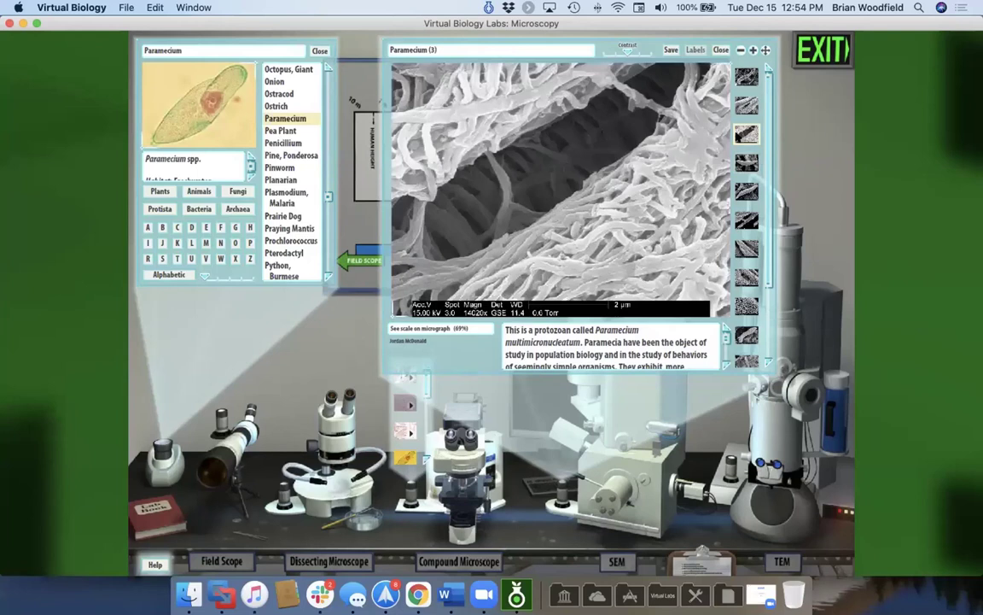
click(746, 104)
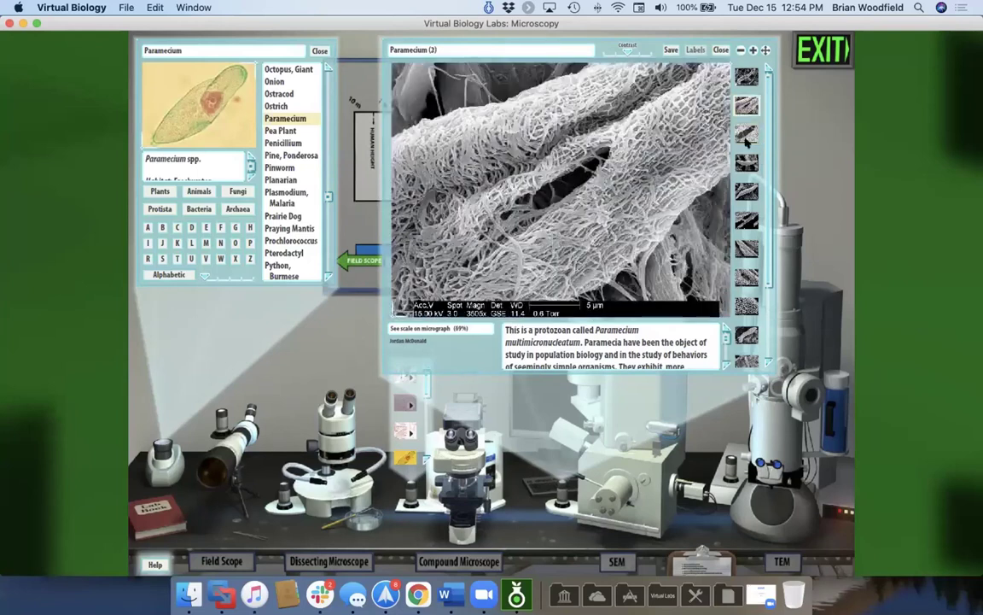
click(747, 220)
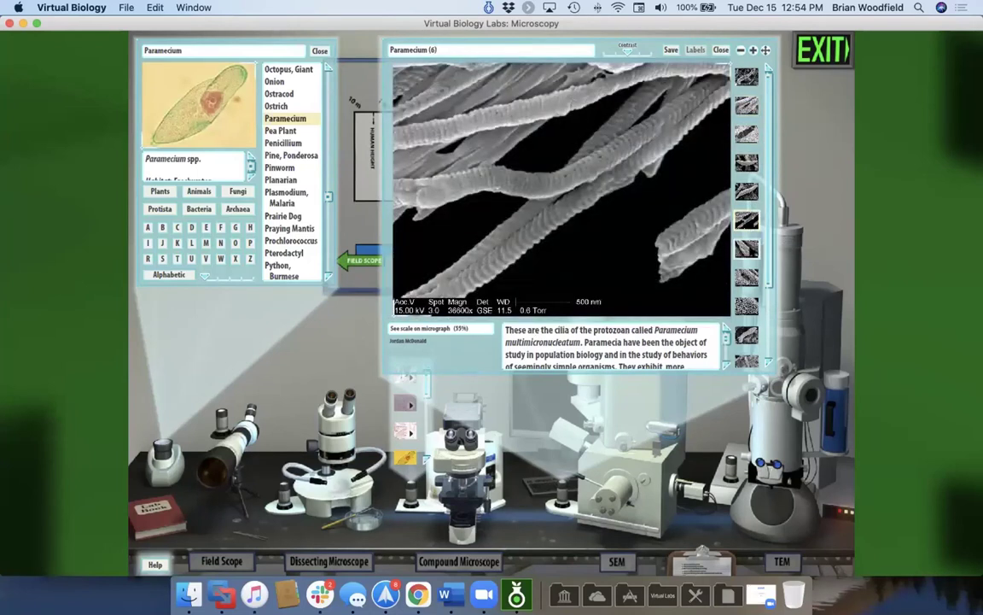
click(746, 248)
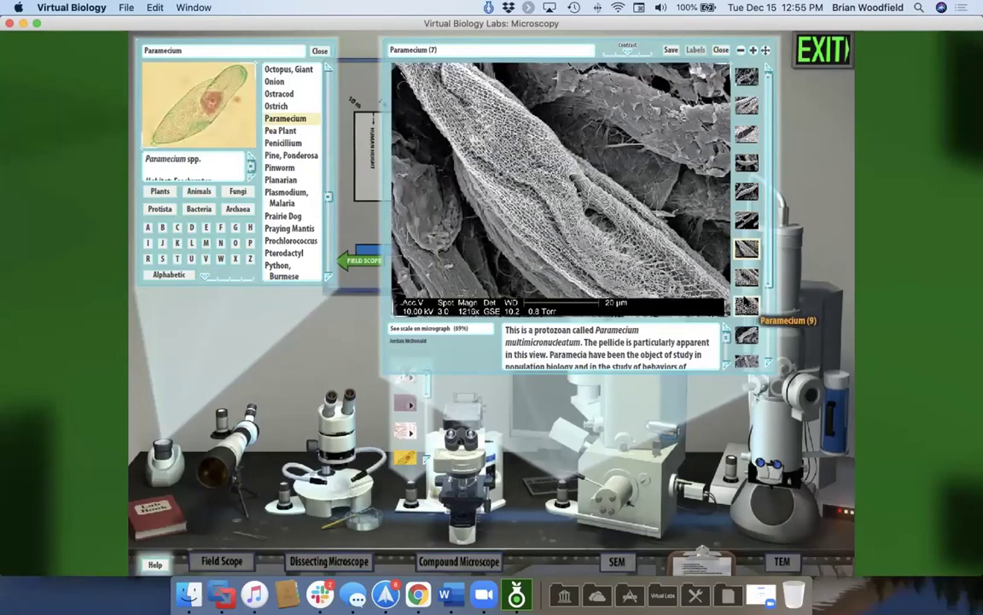
click(747, 306)
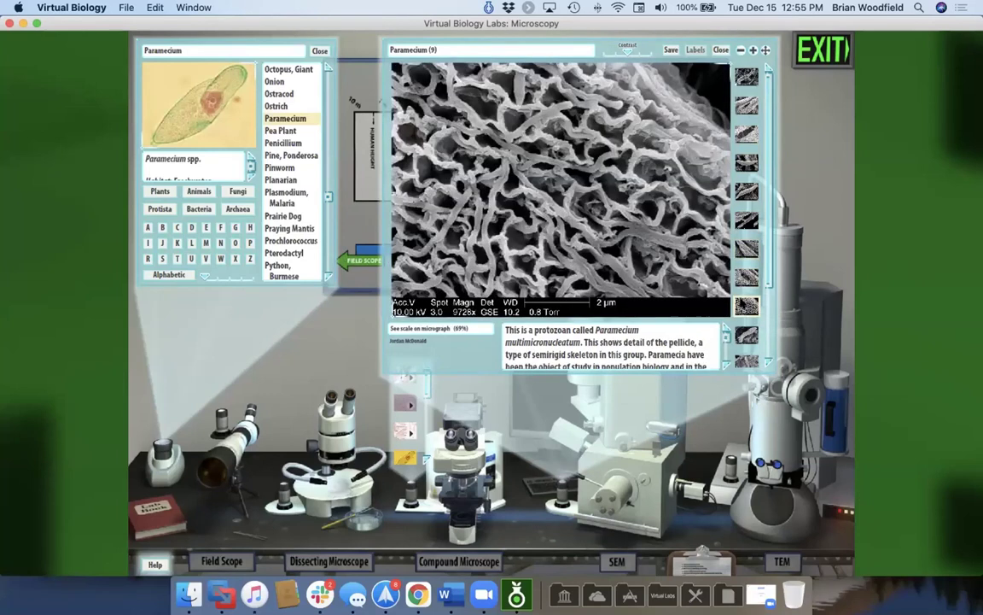
click(746, 334)
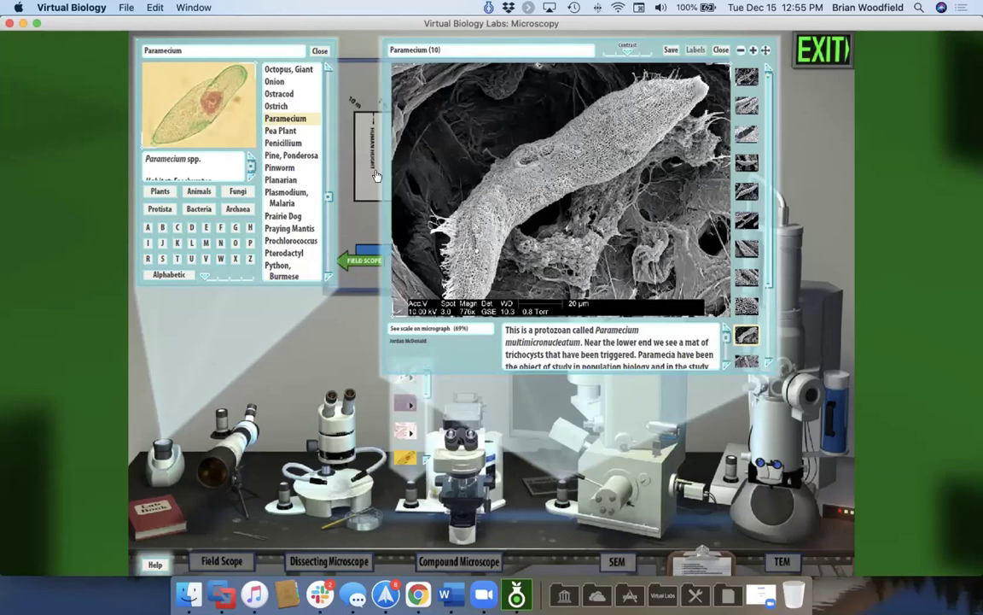
Step: Select Human as the specimen and play the 2:02 Transcription Animation
scroll(280, 181, up, 5)
scroll(279, 181, up, 2)
scroll(279, 181, up, 5)
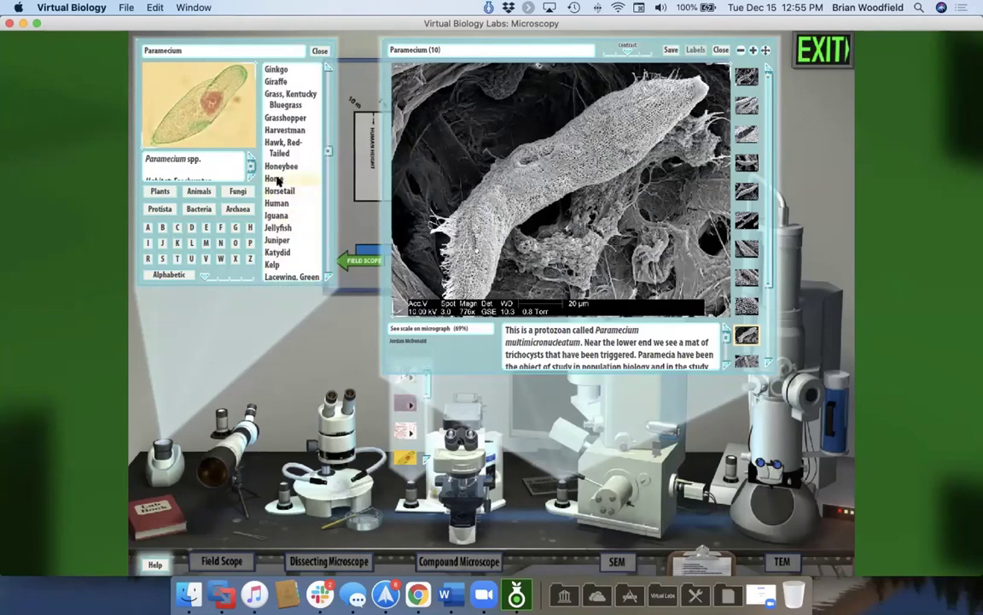
click(272, 203)
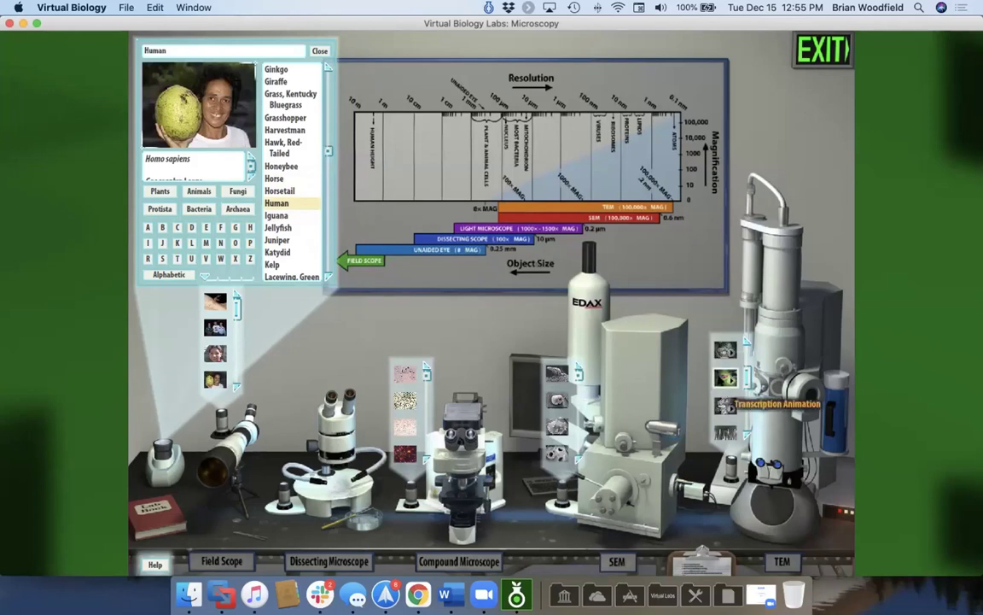
click(724, 377)
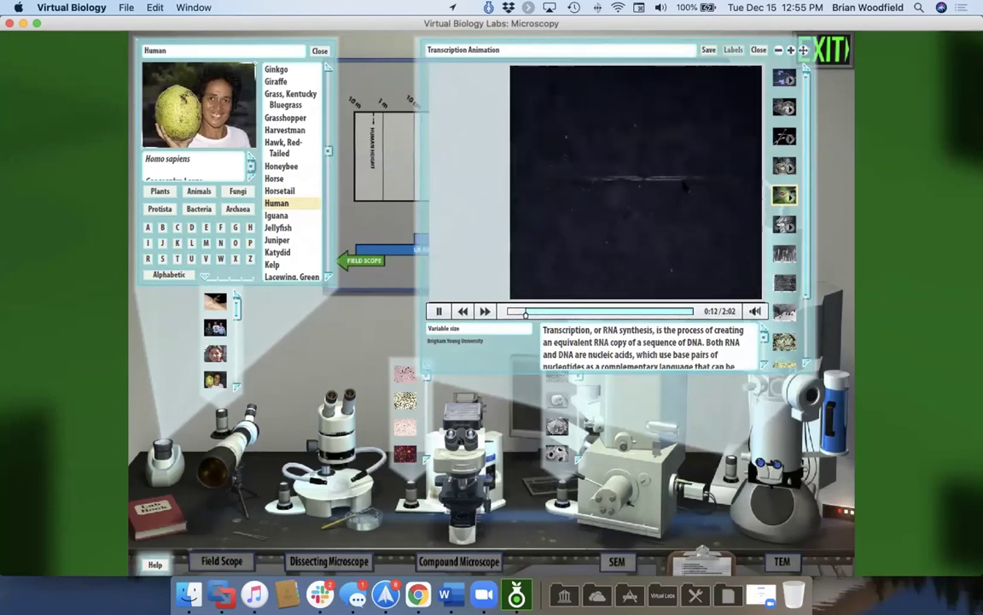
Step: Leave the microscopy lab and open the Genetics lab
click(830, 51)
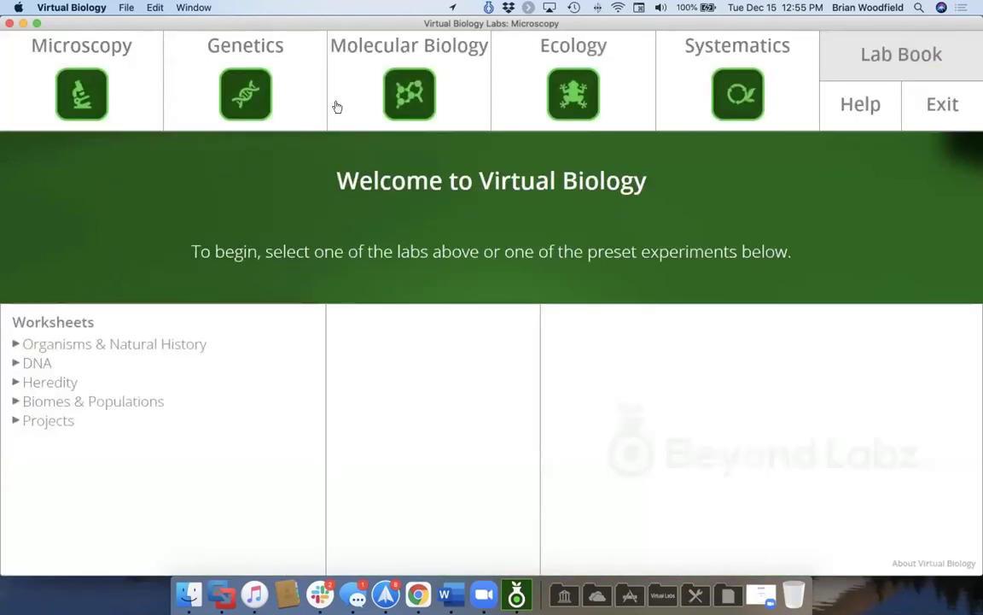
click(245, 94)
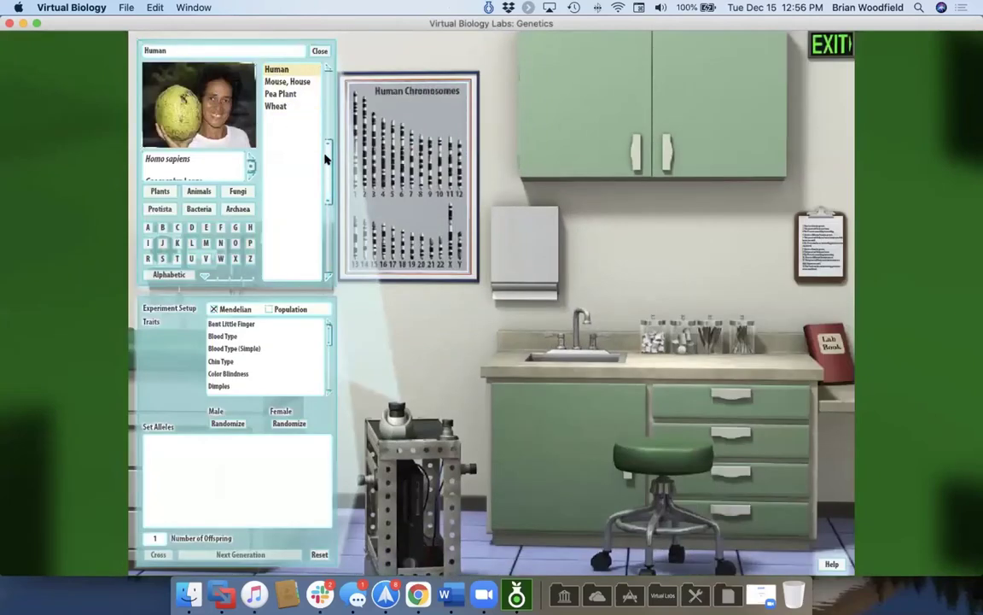
drag(325, 165, 327, 77)
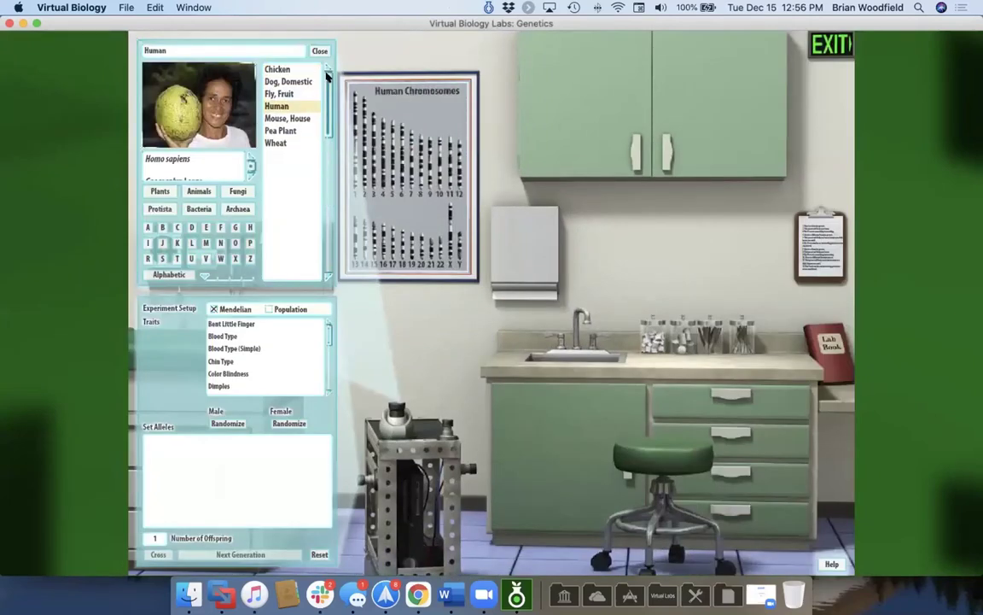
Step: Pick Fly, Fruit as the organism after briefly trying Human, and add the Head Shape (Leg Headed) trait
click(275, 94)
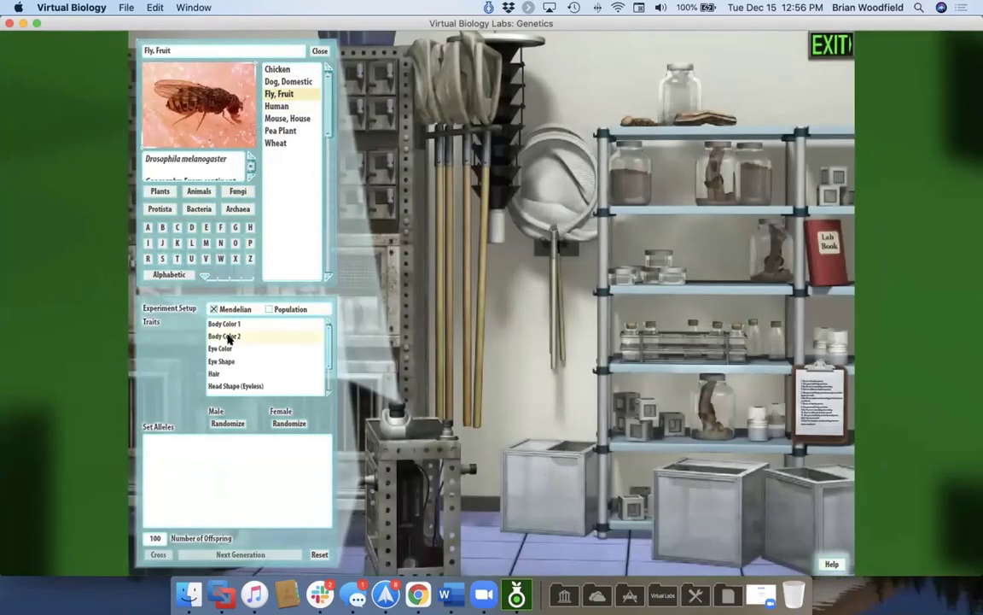
scroll(227, 339, down, 3)
scroll(227, 339, up, 3)
click(278, 106)
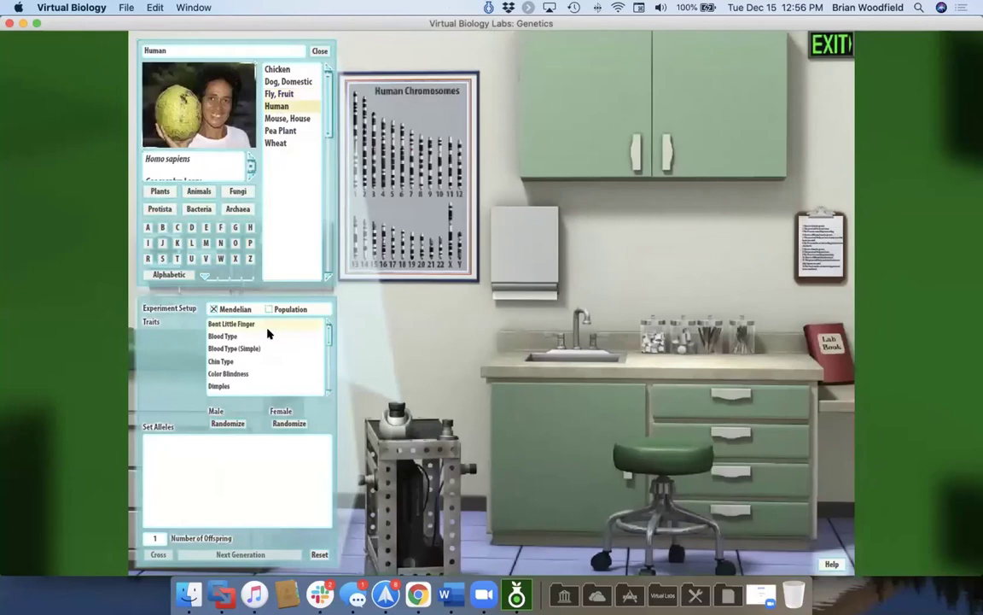
scroll(267, 335, up, 3)
click(278, 95)
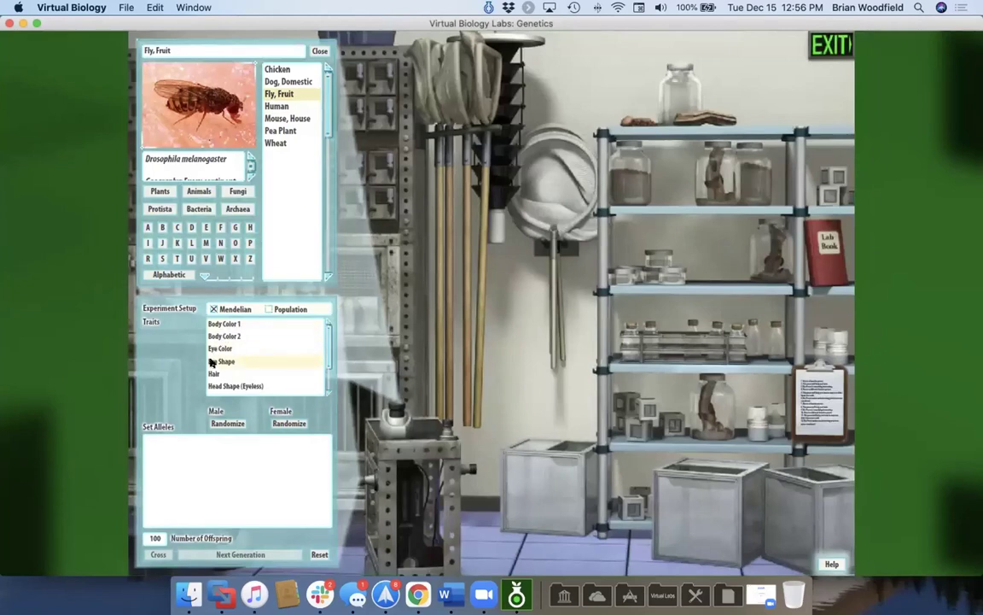
scroll(239, 356, down, 3)
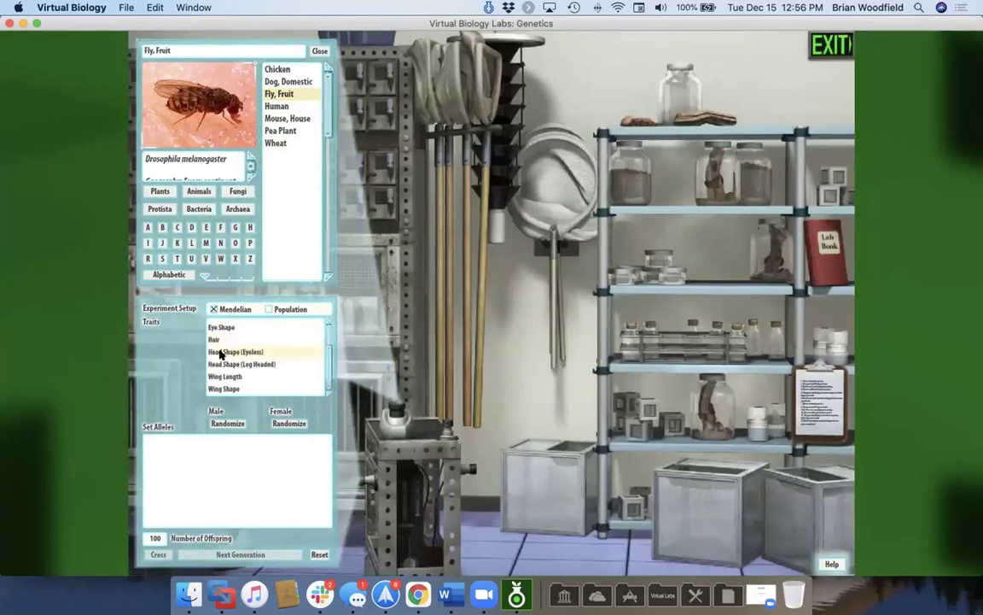
click(210, 366)
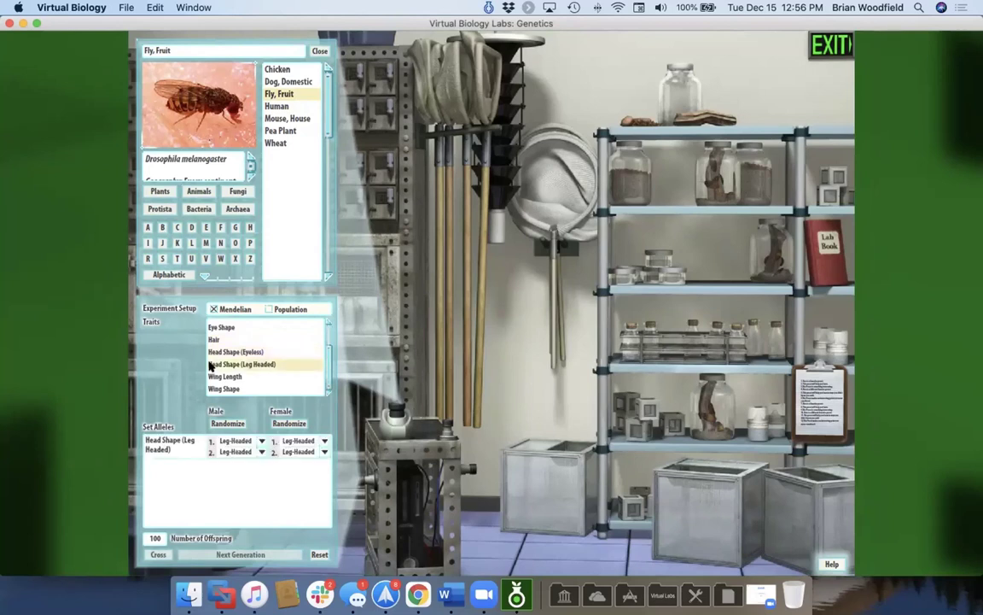
Step: Set the first allele of both the male and female fly to Wildtype
click(260, 440)
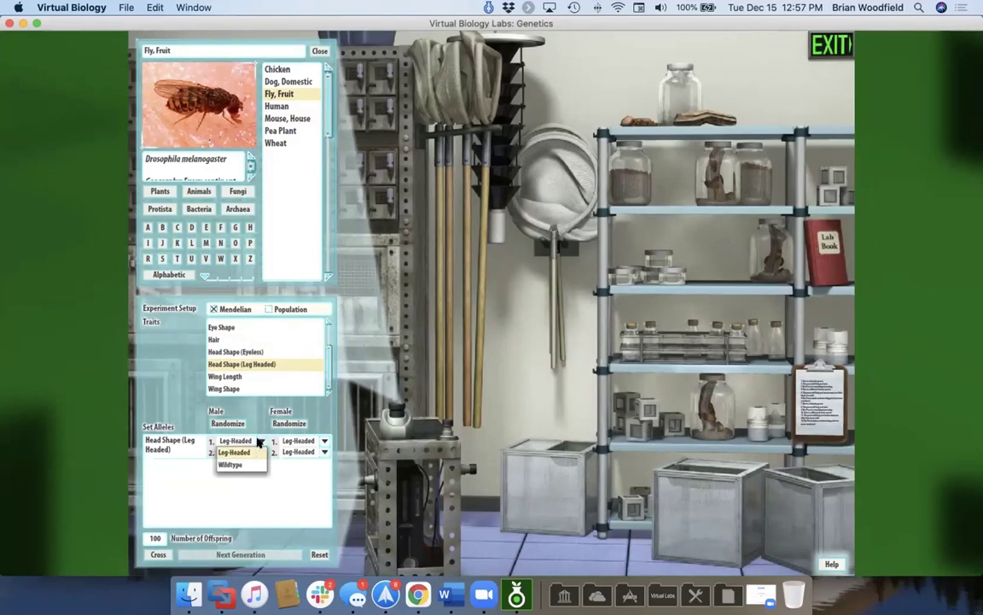
click(239, 465)
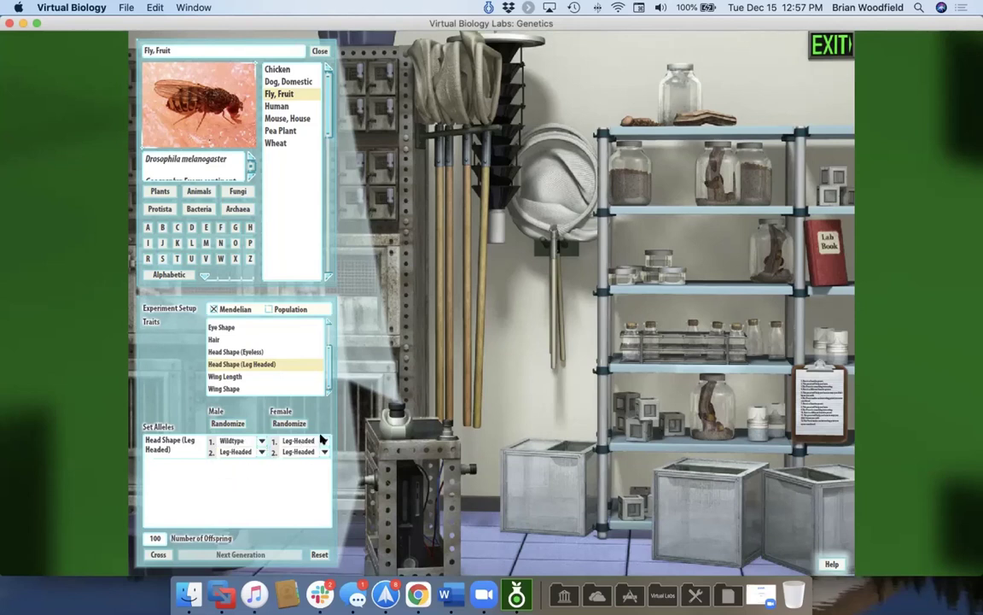
click(290, 423)
Step: Cross the heterozygous flies into 100 F1 offspring and inspect the Leg-Headed and Wildtype charts by sex
click(157, 555)
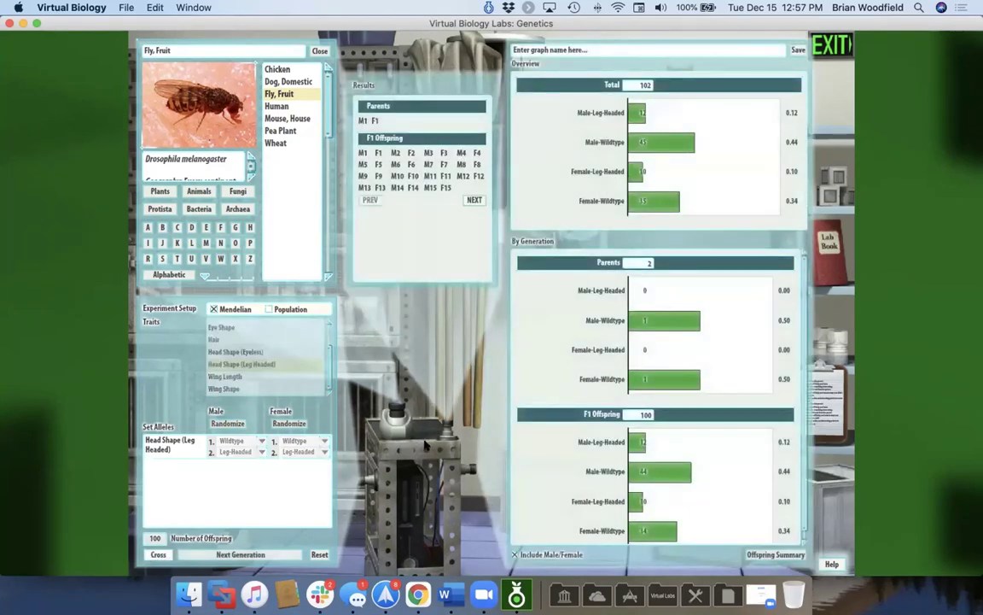
scroll(697, 439, down, 1)
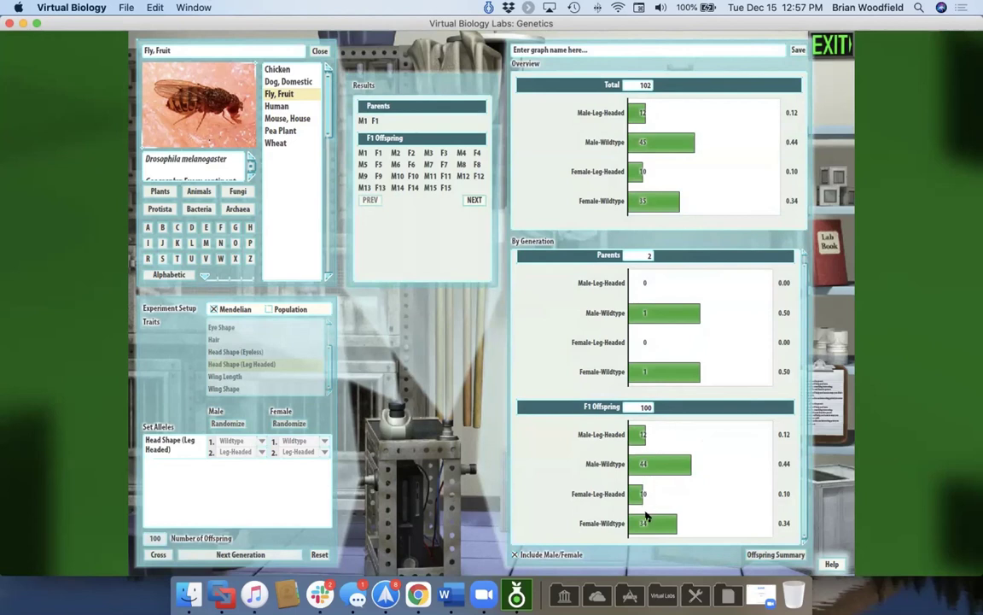
click(515, 555)
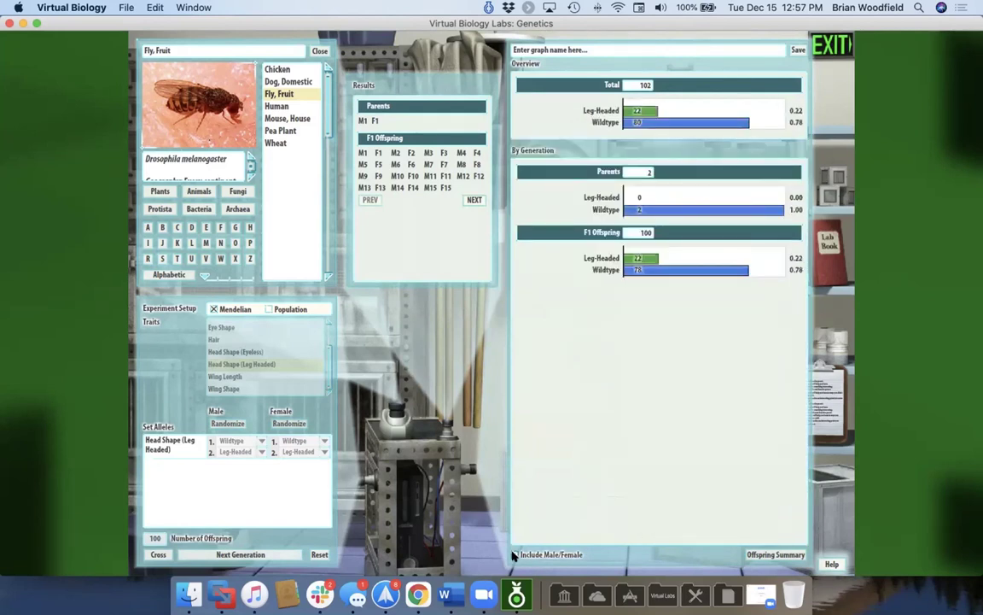
click(515, 555)
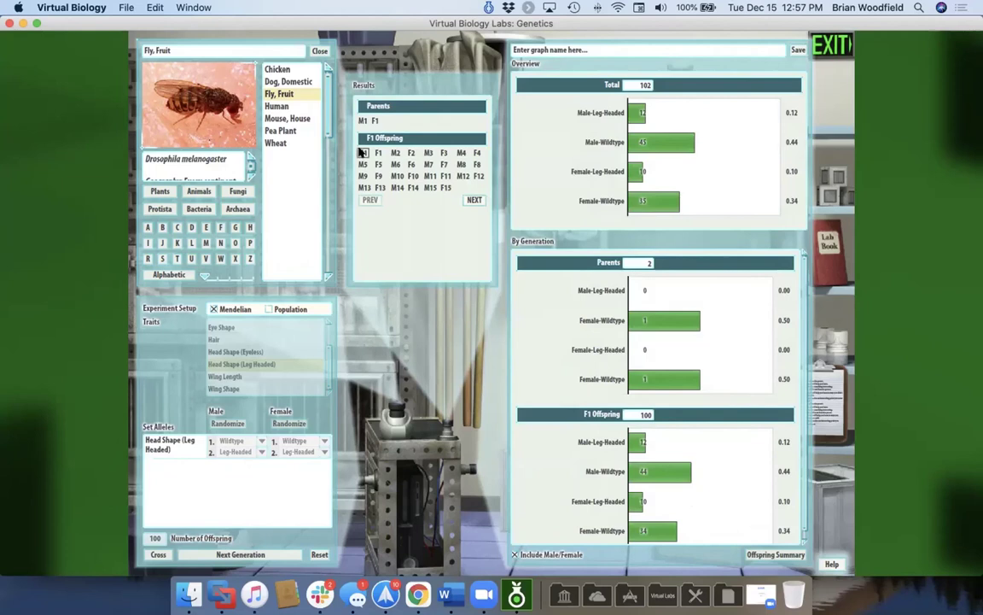
mouse_move(362, 152)
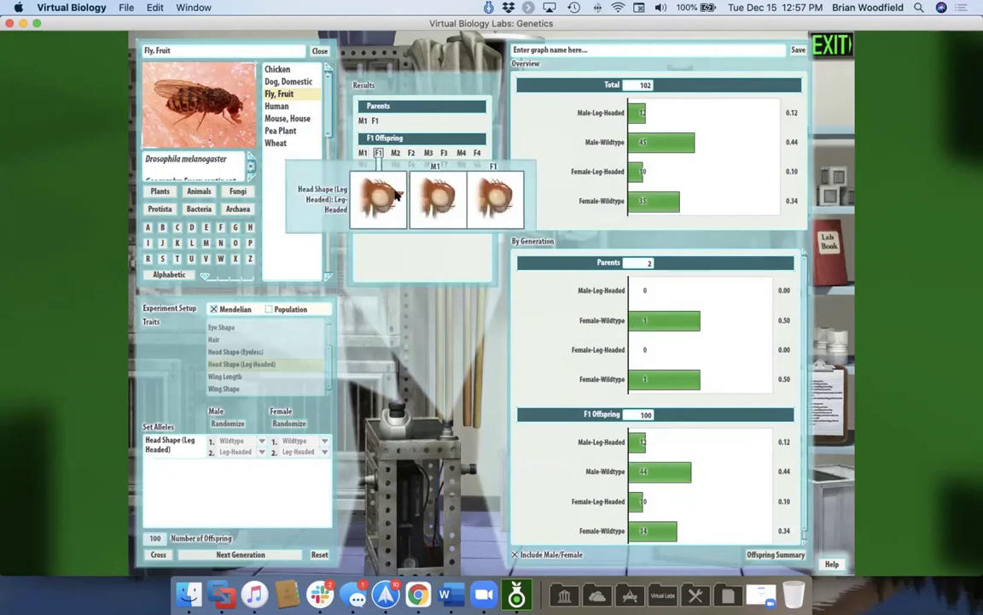
mouse_move(397, 198)
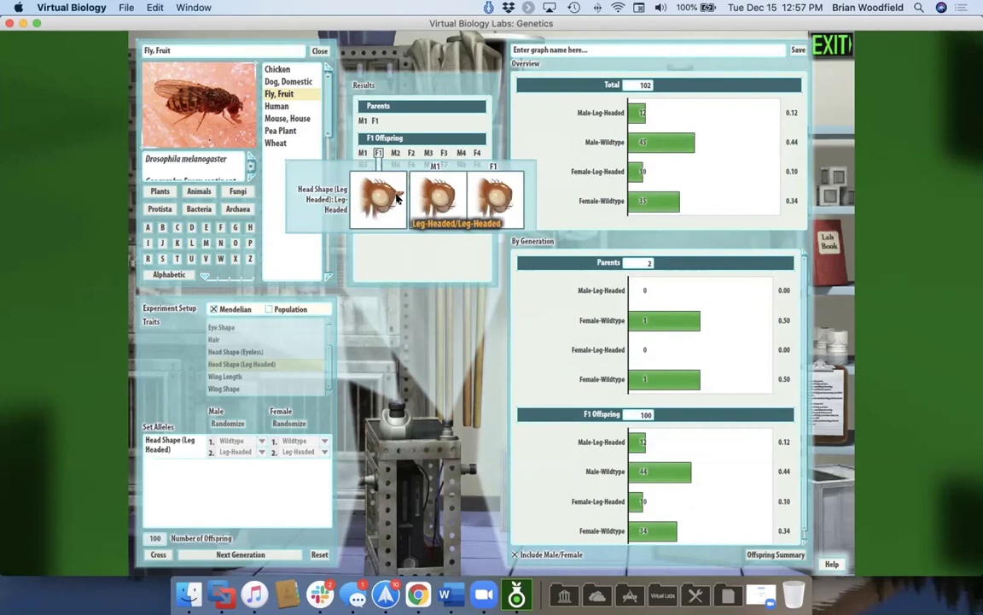
mouse_move(440, 202)
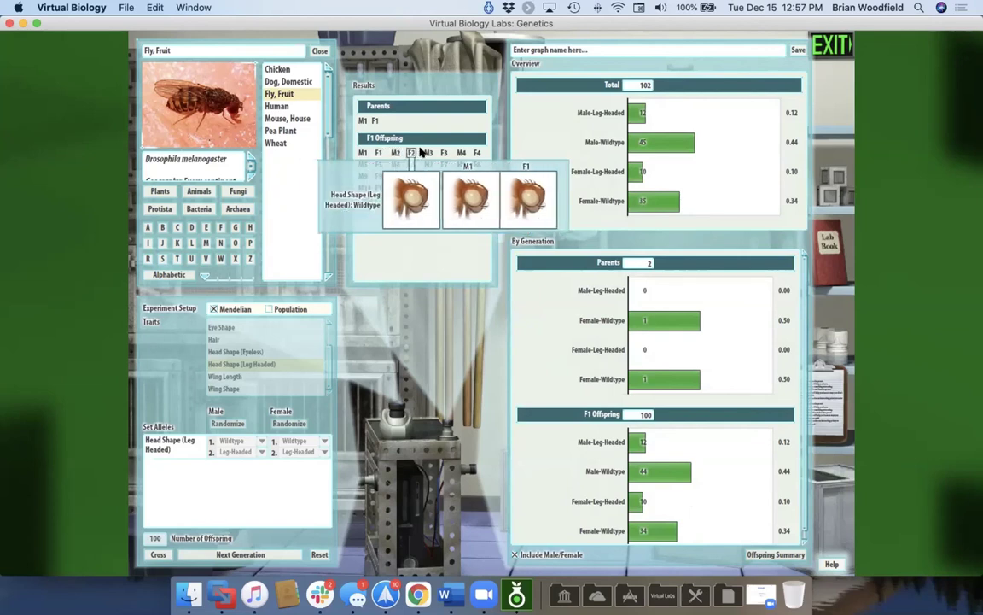
mouse_move(429, 153)
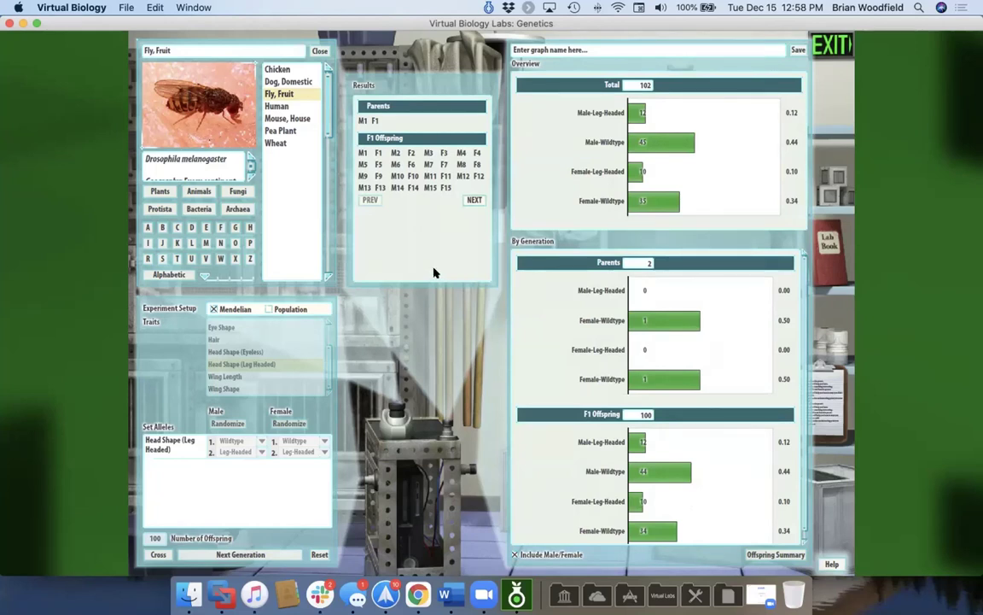
Step: Run the Hardy-Weinberg population simulation, rerun it with mutation rate 0.01, then exit Genetics
click(268, 309)
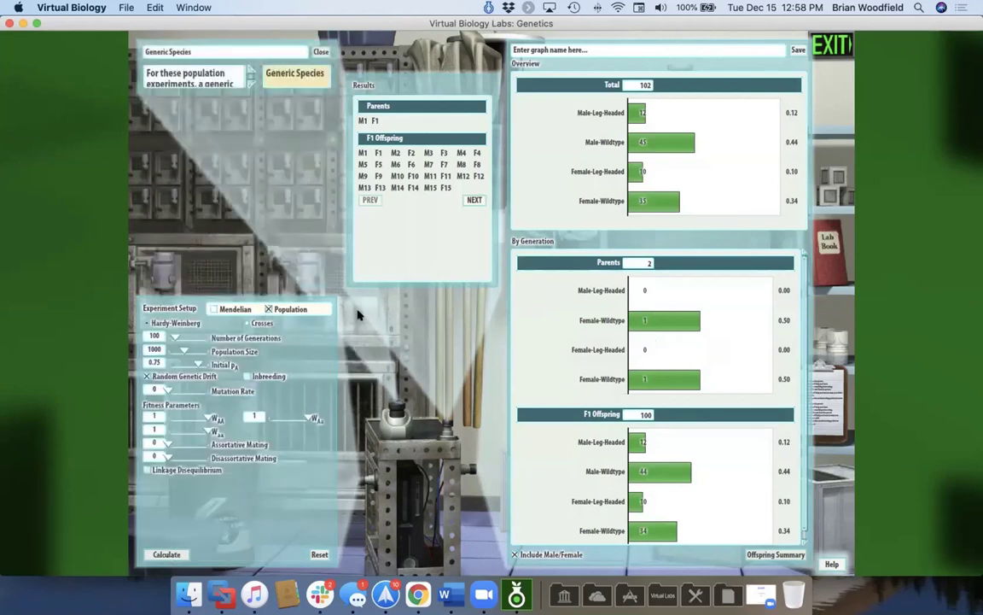
click(154, 555)
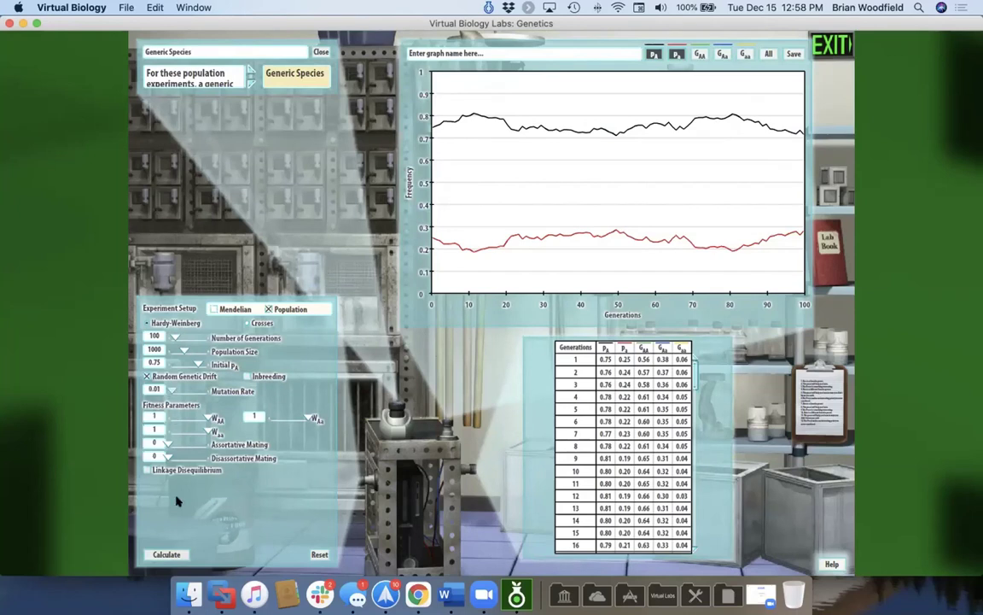
click(159, 554)
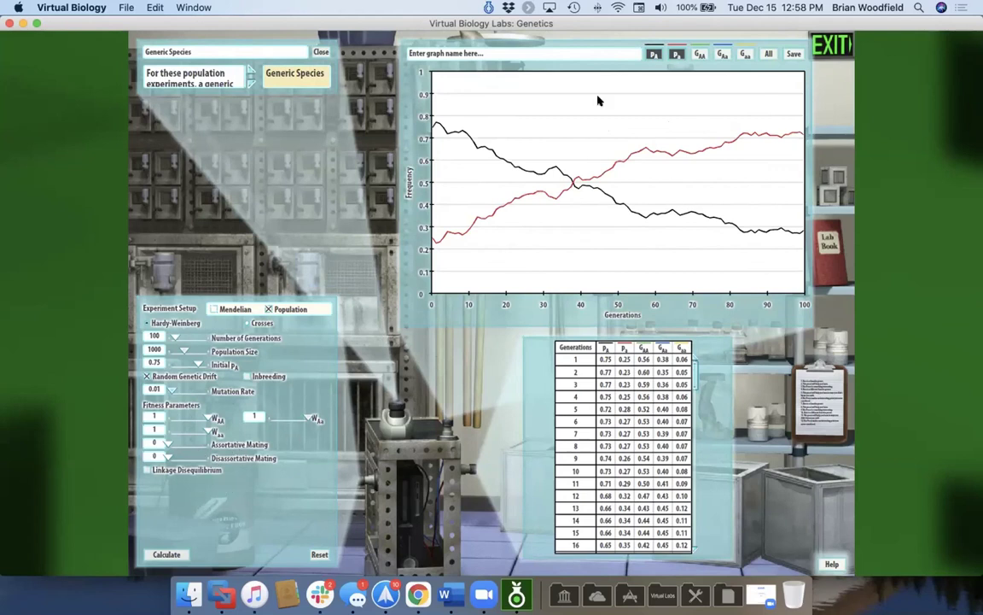
click(826, 45)
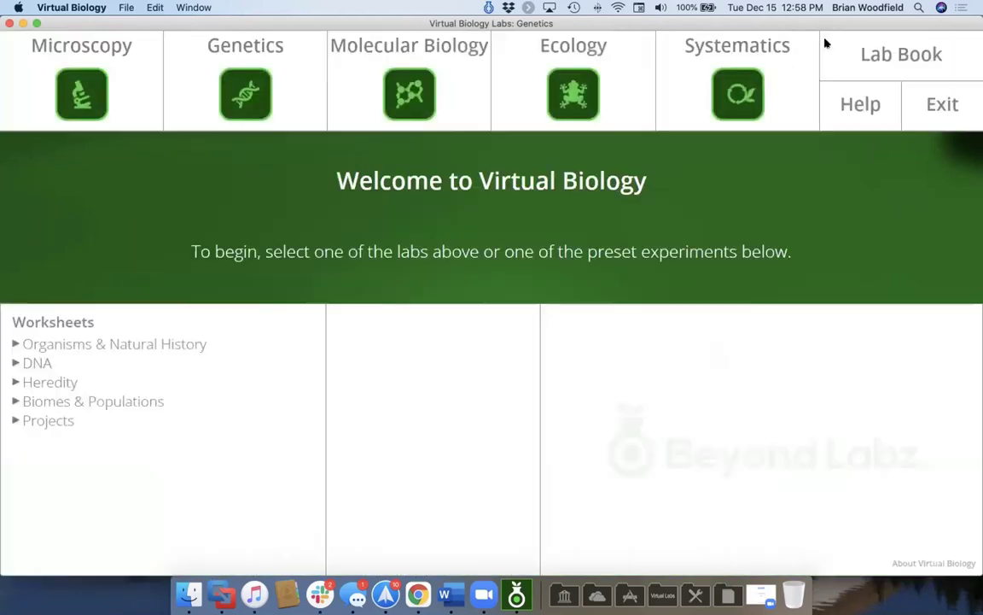
click(405, 94)
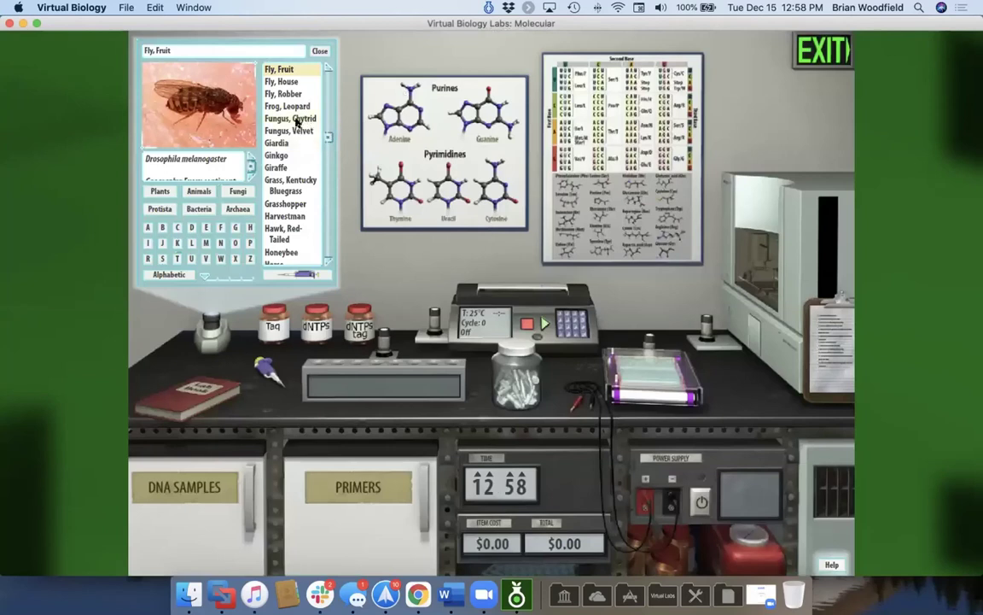
scroll(288, 108, up, 5)
scroll(287, 109, down, 8)
scroll(288, 109, up, 2)
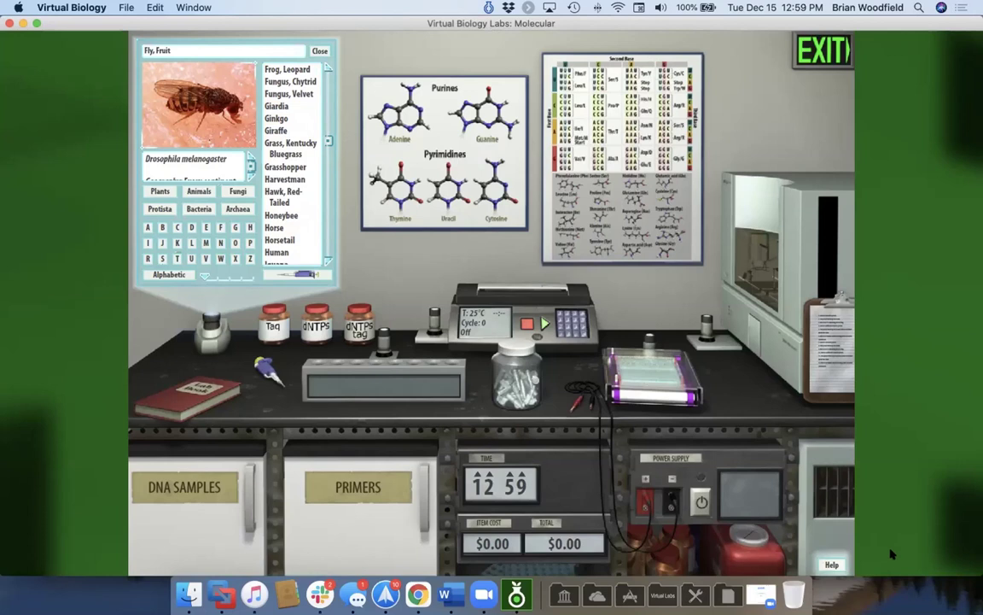
click(828, 563)
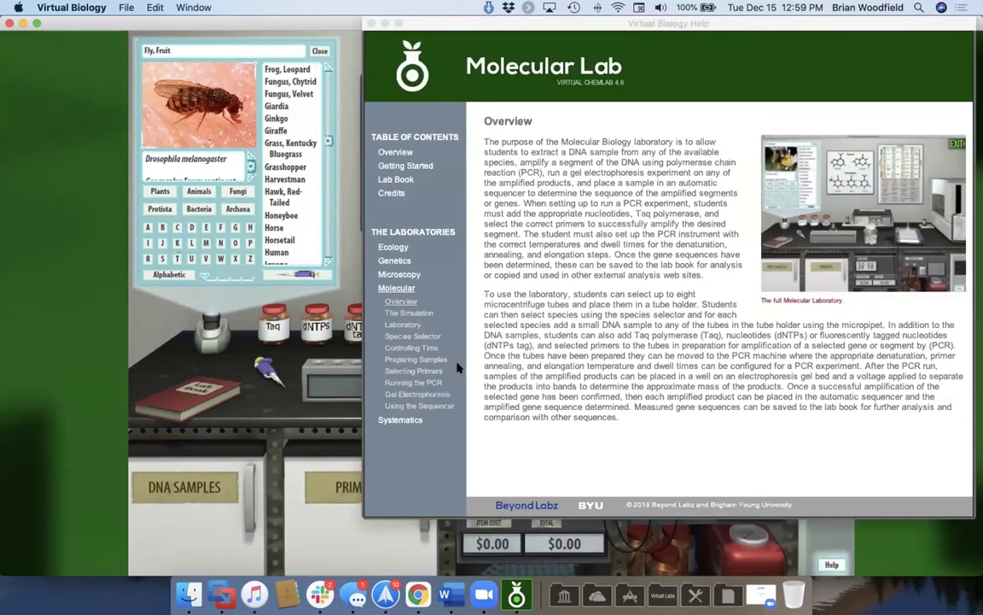
click(413, 314)
scroll(562, 265, down, 5)
scroll(561, 264, down, 8)
scroll(561, 266, down, 6)
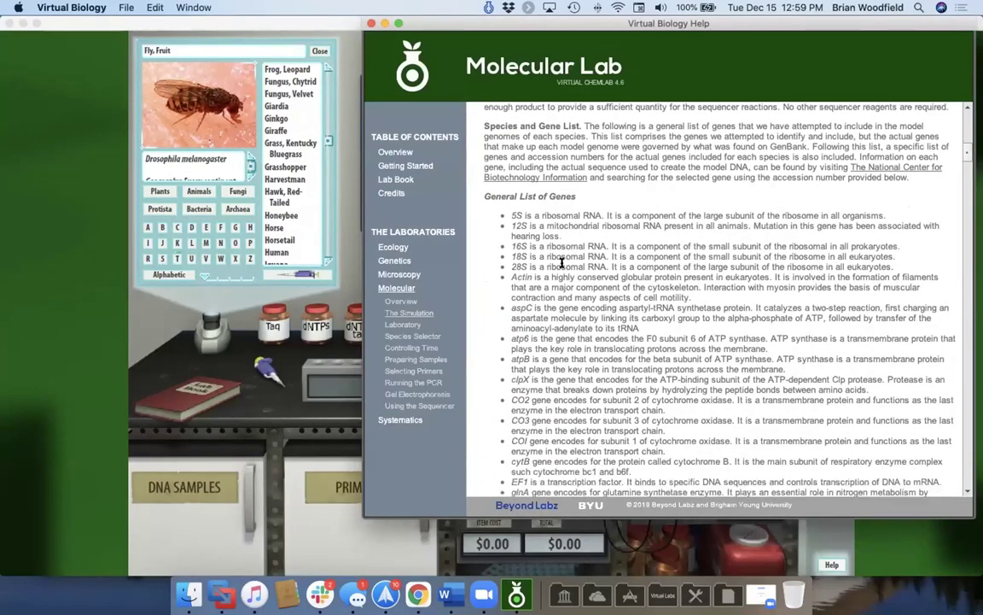
scroll(561, 264, down, 5)
scroll(561, 267, down, 7)
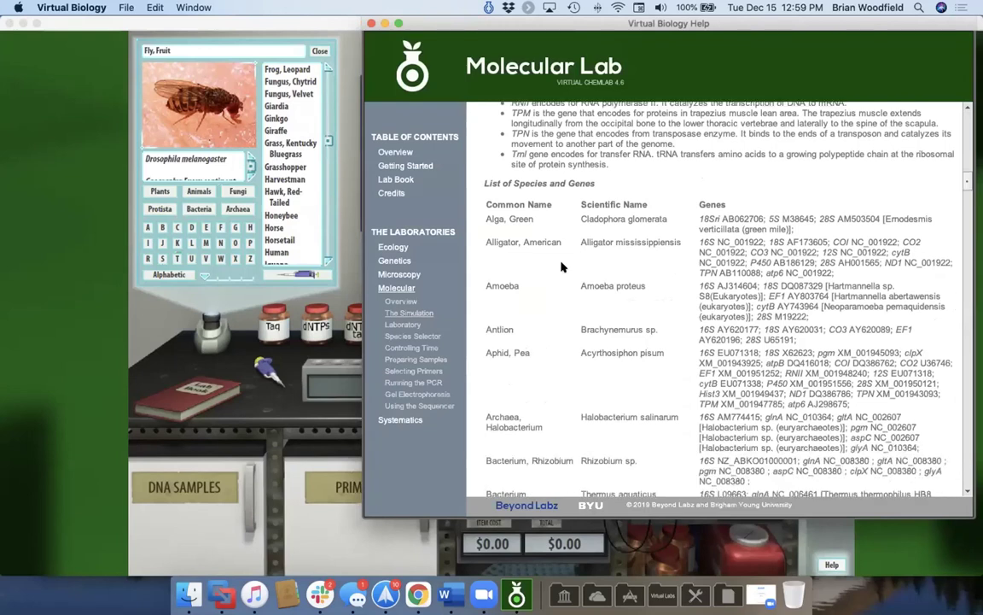
scroll(562, 265, down, 2)
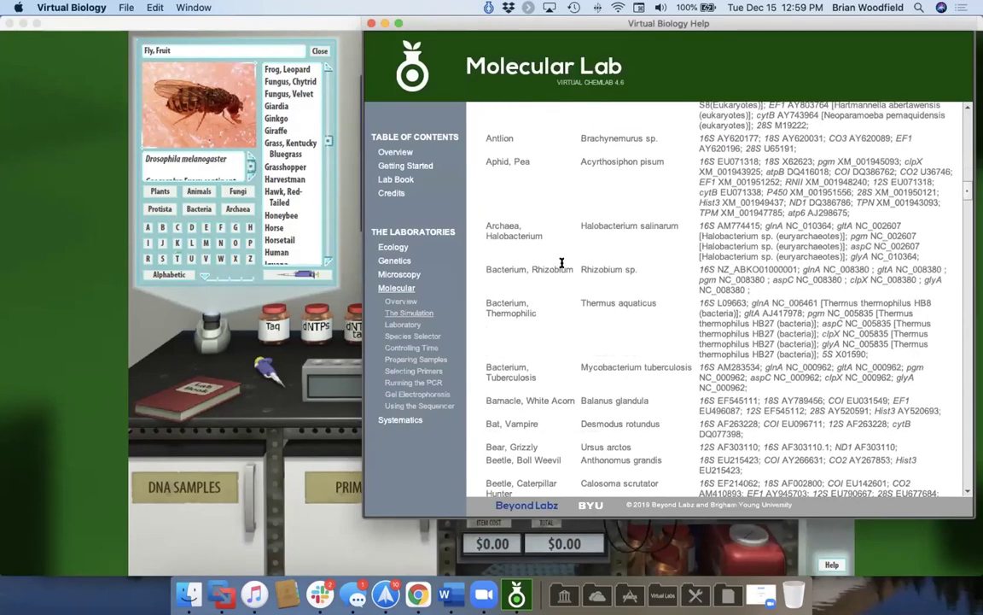
scroll(562, 263, up, 15)
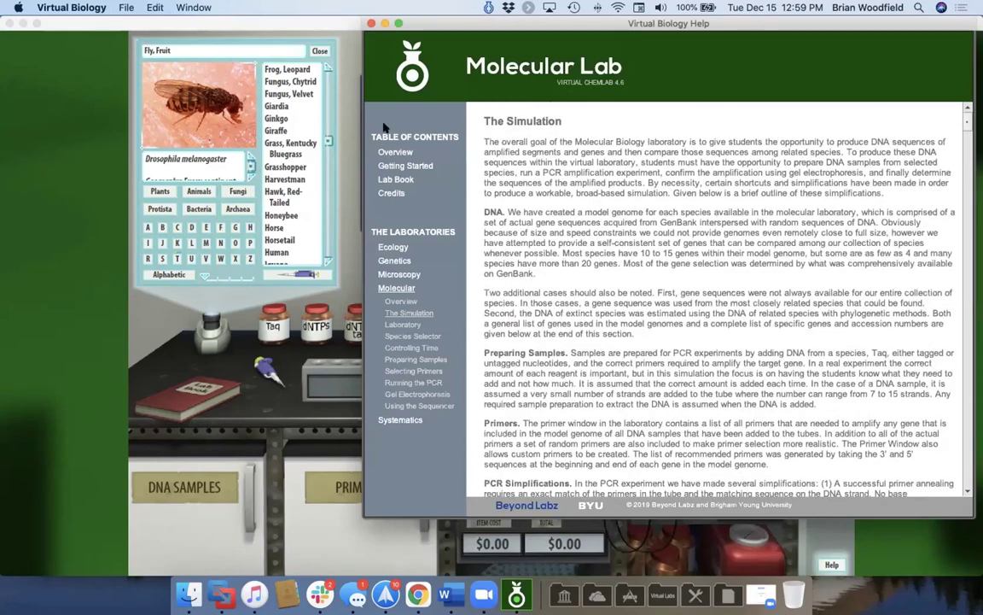
click(369, 24)
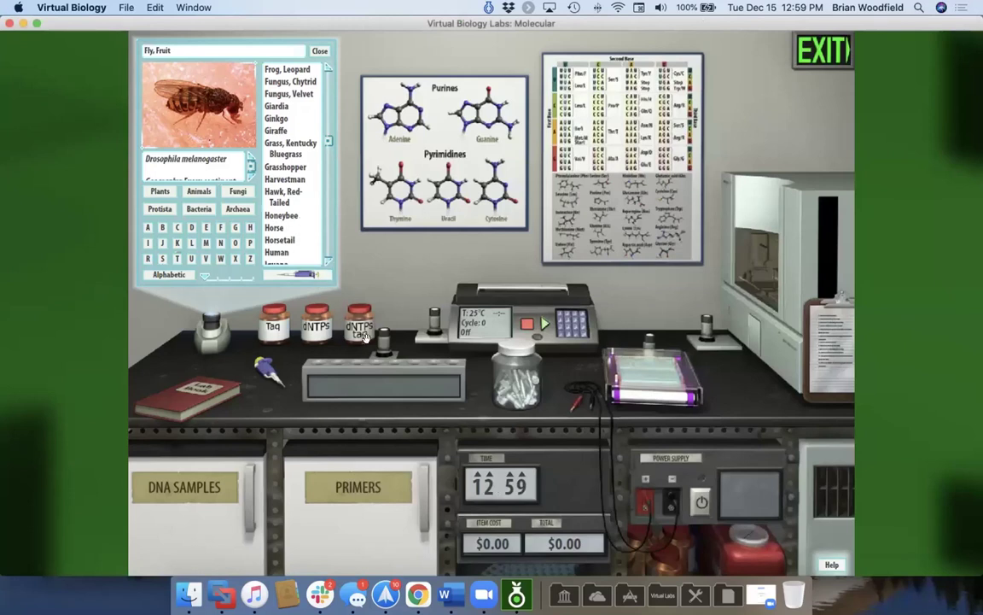
Step: Fill a fresh tube with Fly, House DNA, tagged dNTPs and Taq, and list the primers
click(515, 366)
scroll(287, 181, up, 5)
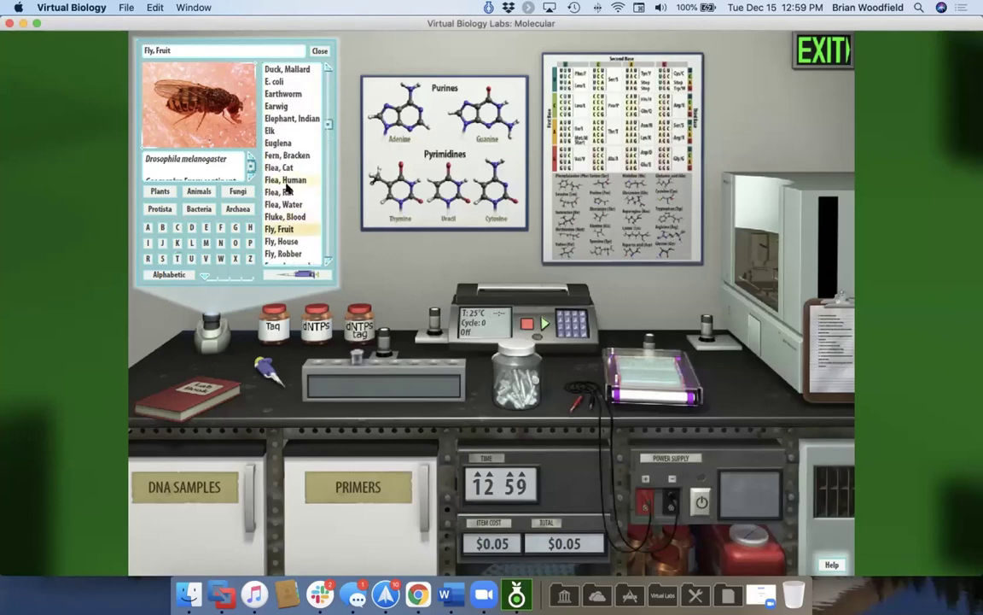
click(281, 242)
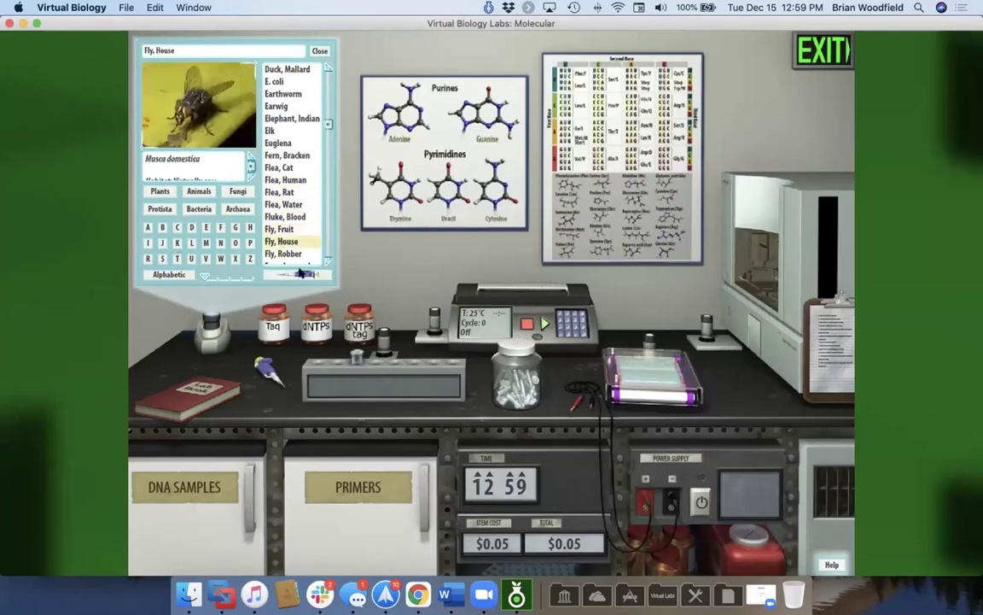
click(267, 369)
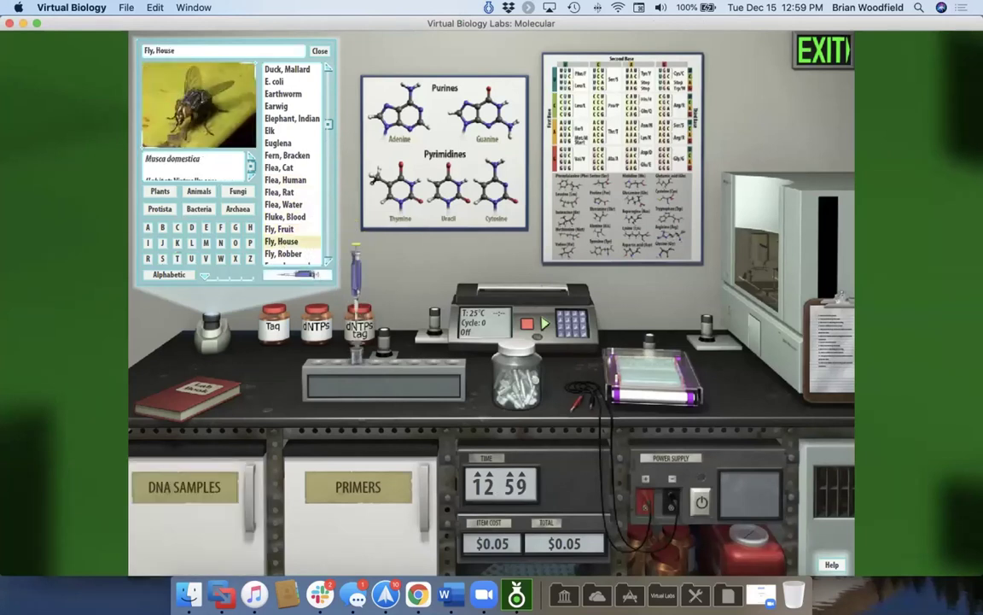
click(352, 357)
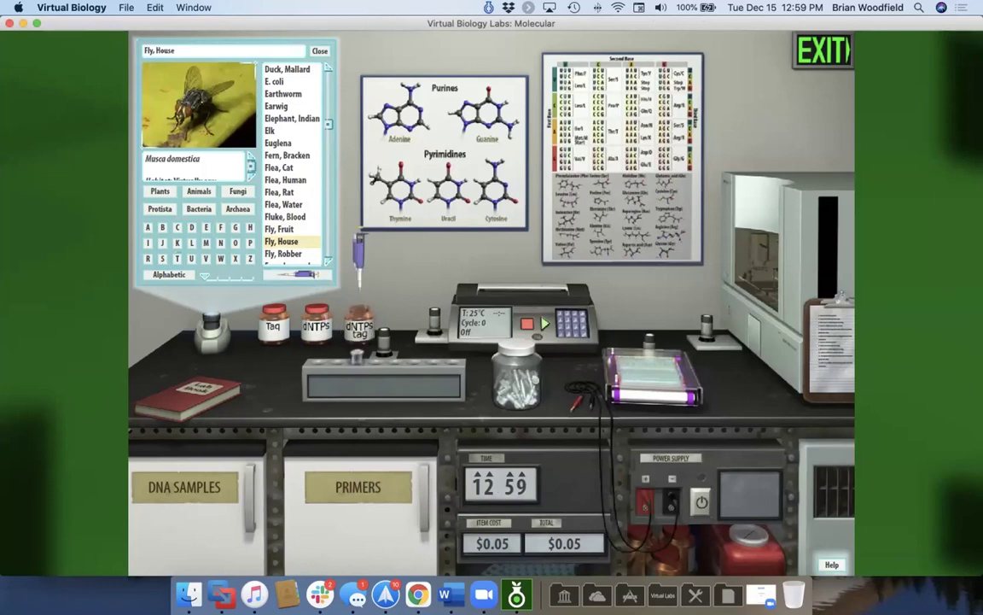
click(358, 318)
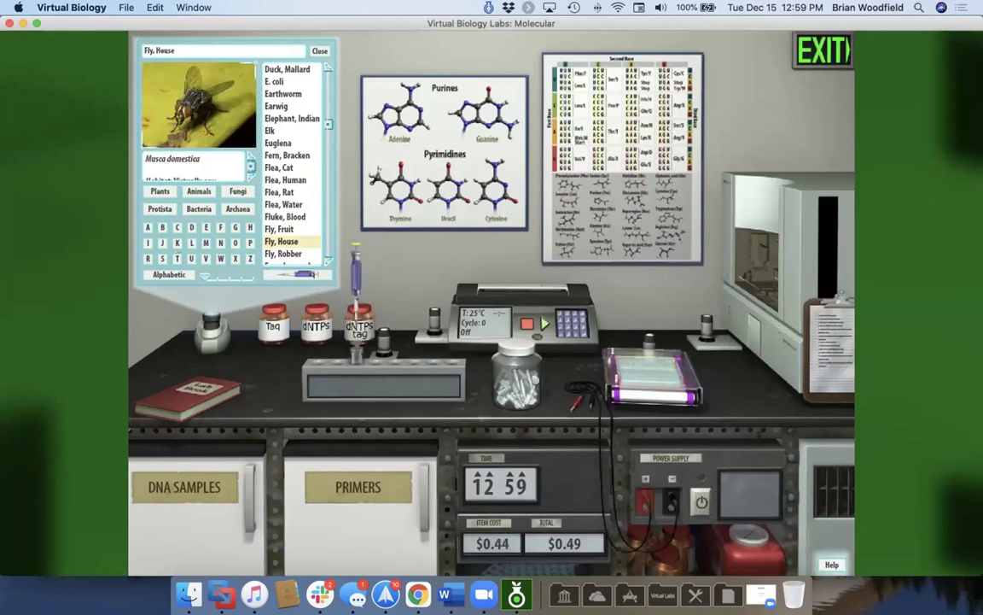
click(272, 311)
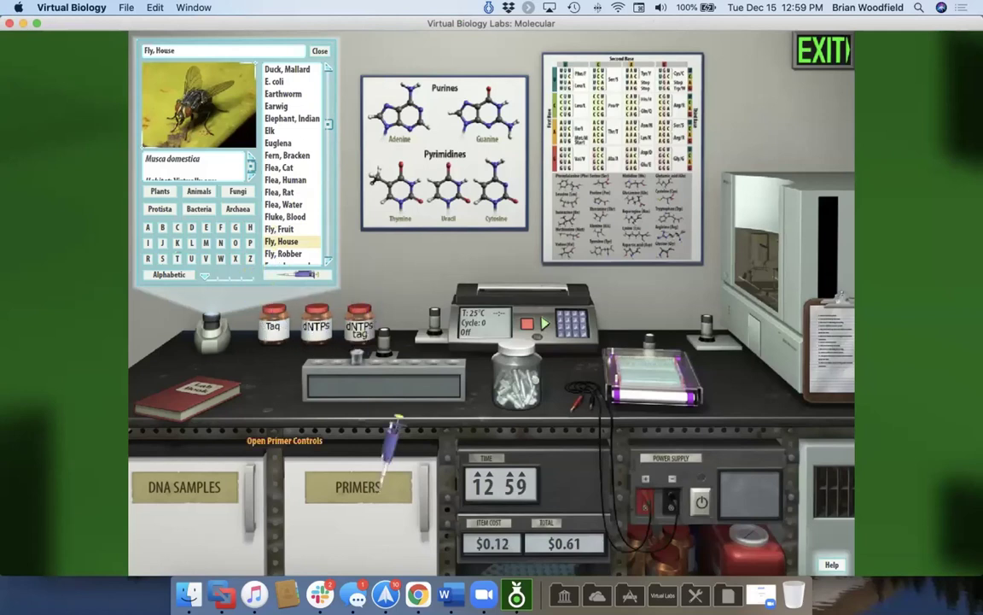
click(367, 516)
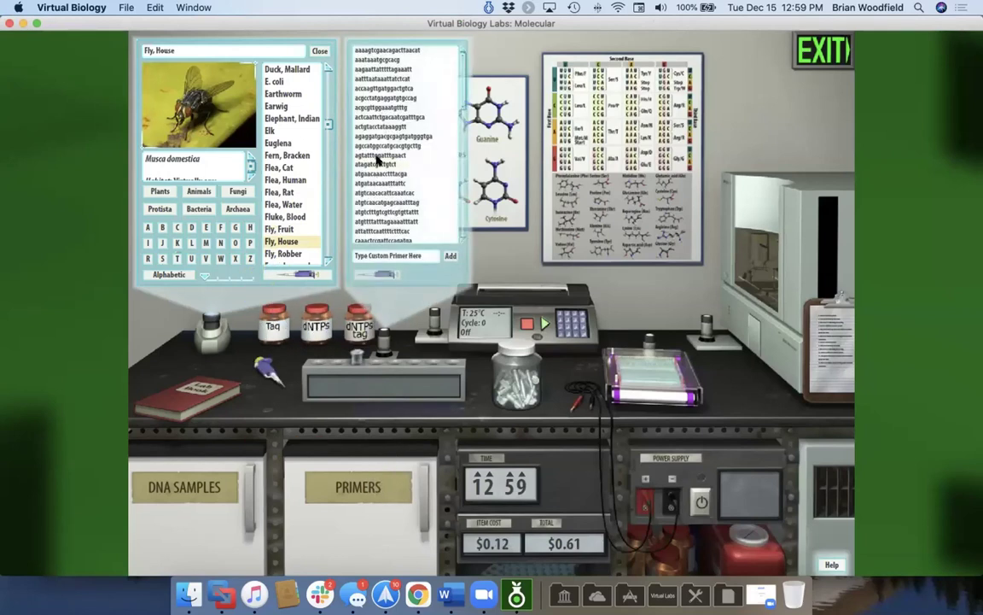
click(528, 301)
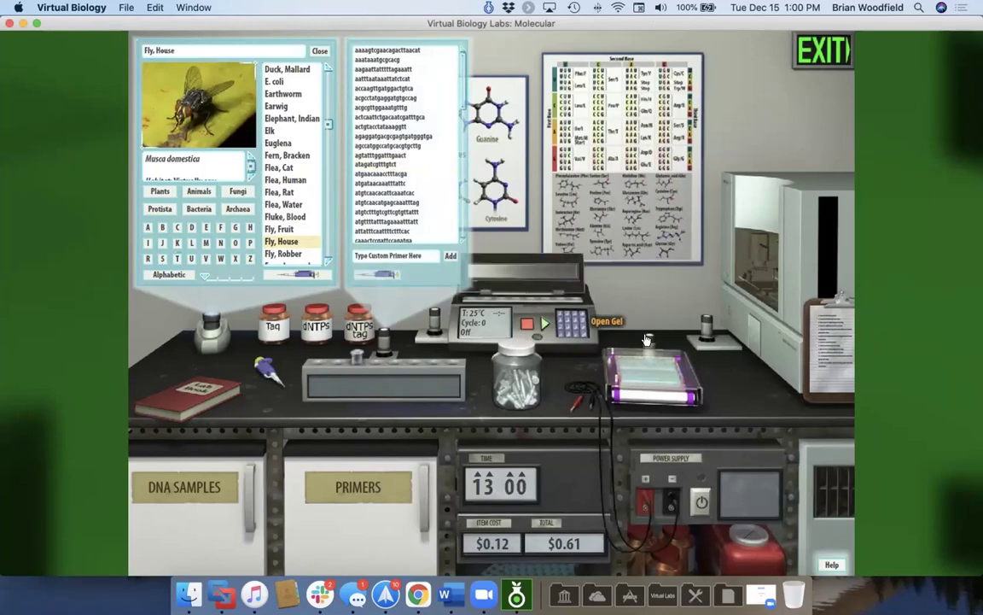
Step: View the gel electrophoresis box, then bring up the empty automated DNA sequencer
click(659, 394)
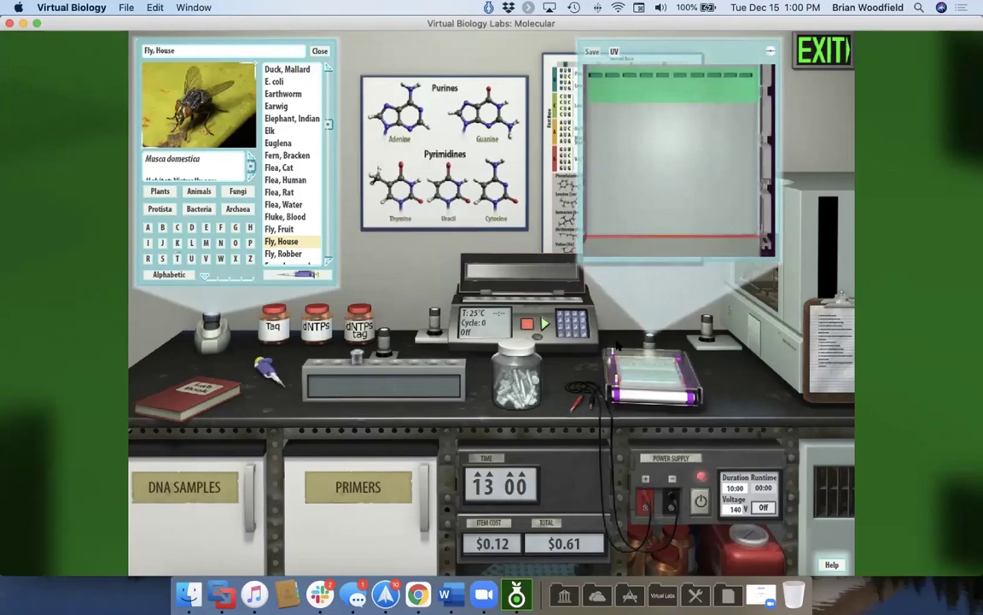
click(706, 329)
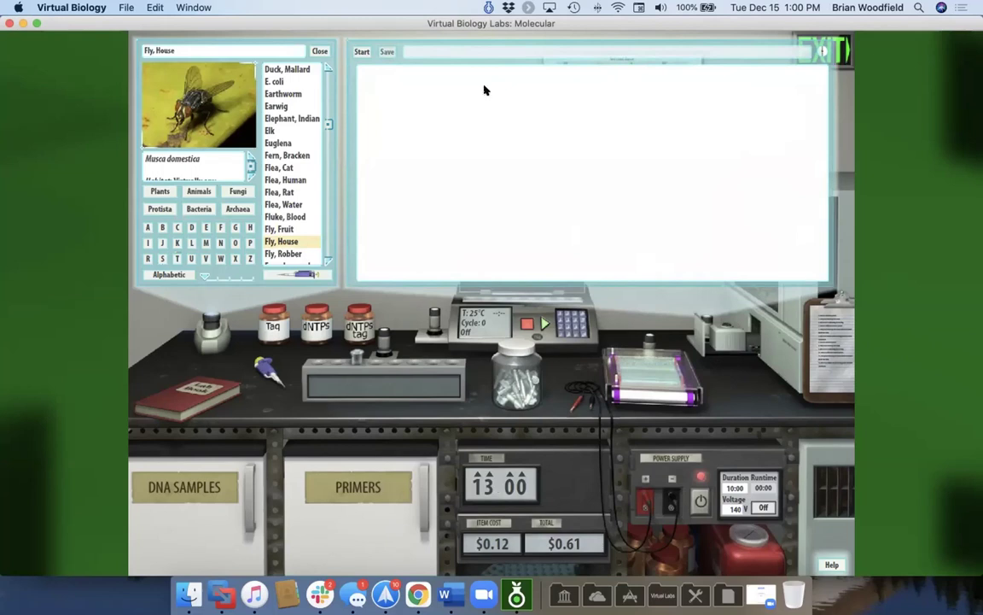
Step: Exit the Molecular lab and open the Ecology lab
click(837, 58)
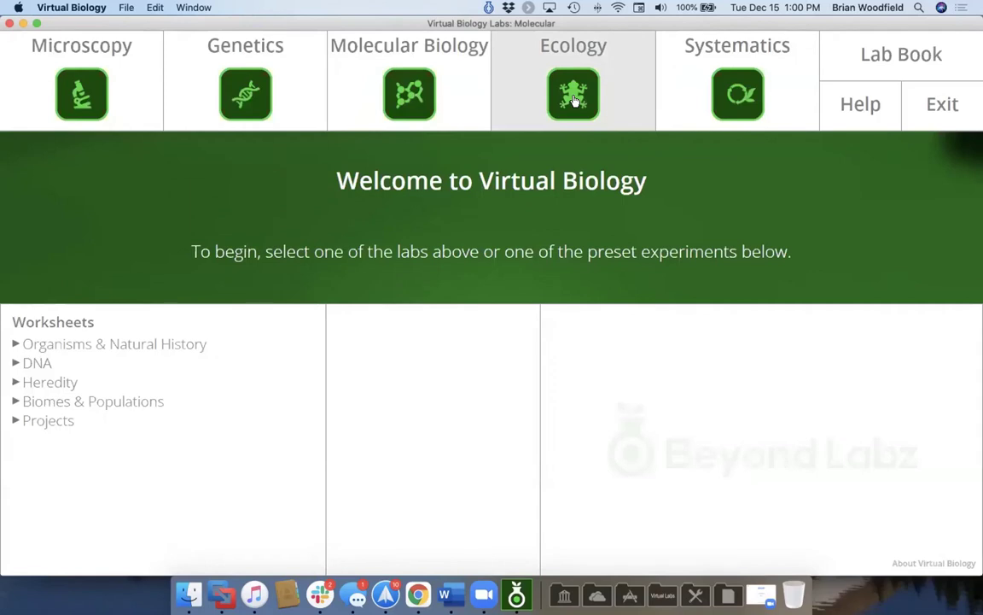
click(574, 100)
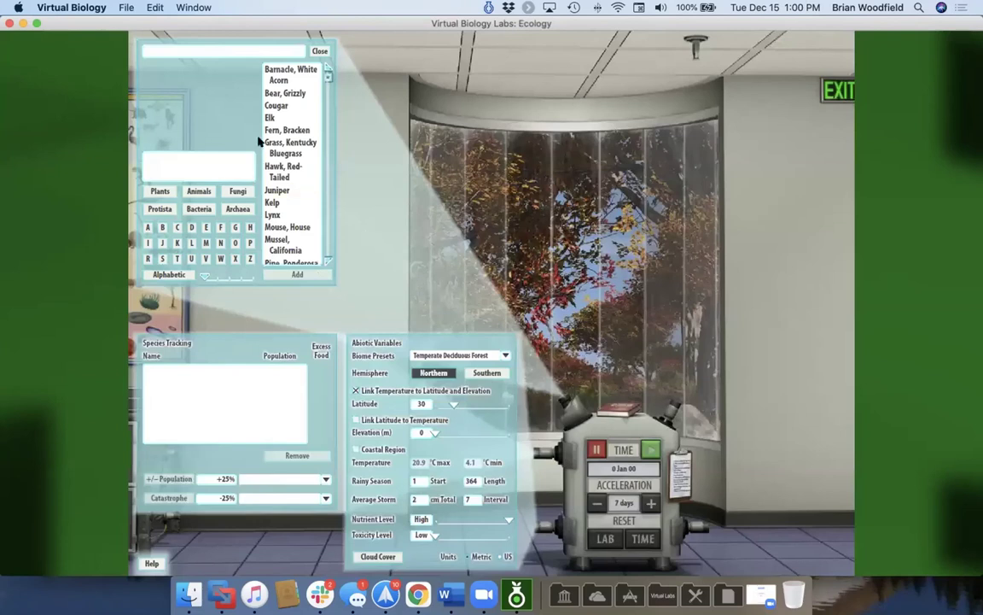
scroll(299, 109, down, 3)
scroll(299, 94, up, 3)
Step: Try Tropical Forest, then Tundra at 2400 m elevation, and finally set the biome to Desert
click(467, 357)
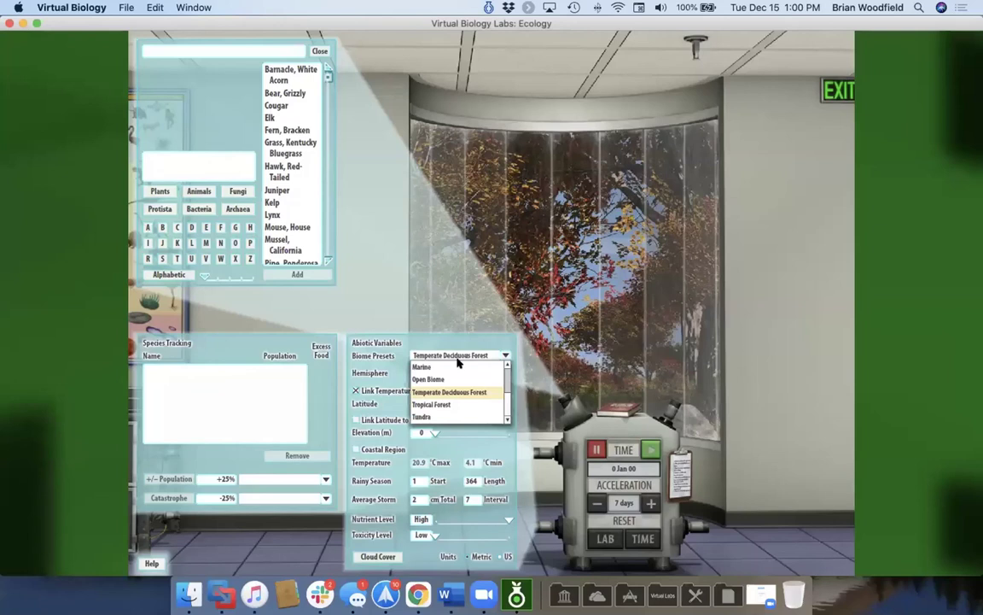
click(433, 406)
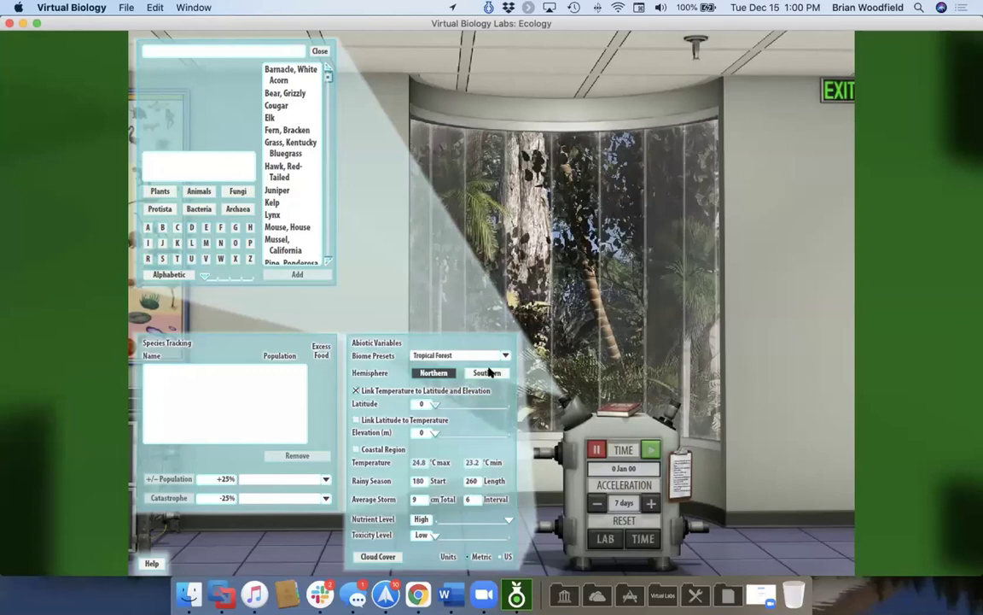
click(443, 355)
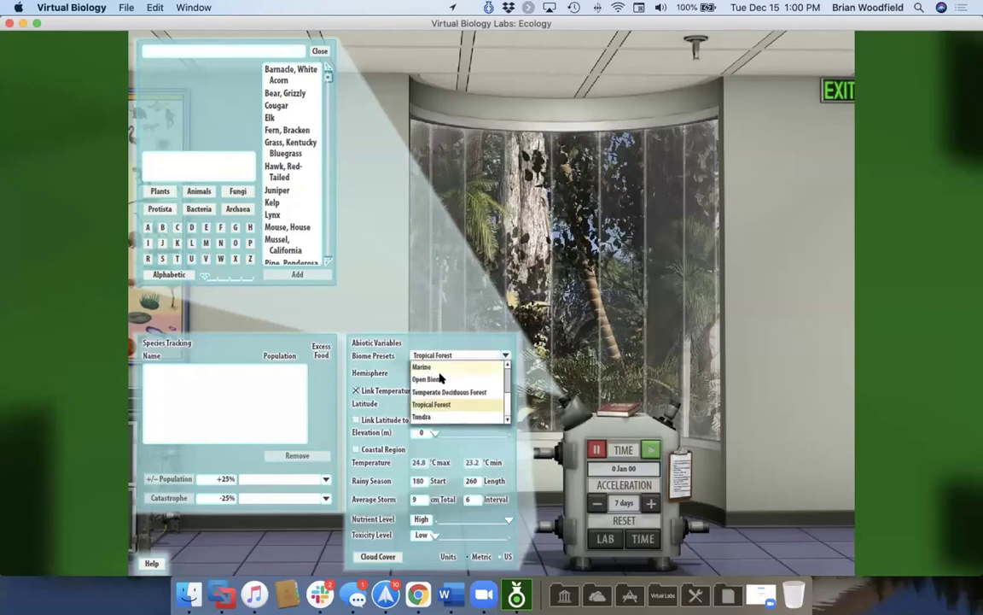
click(427, 417)
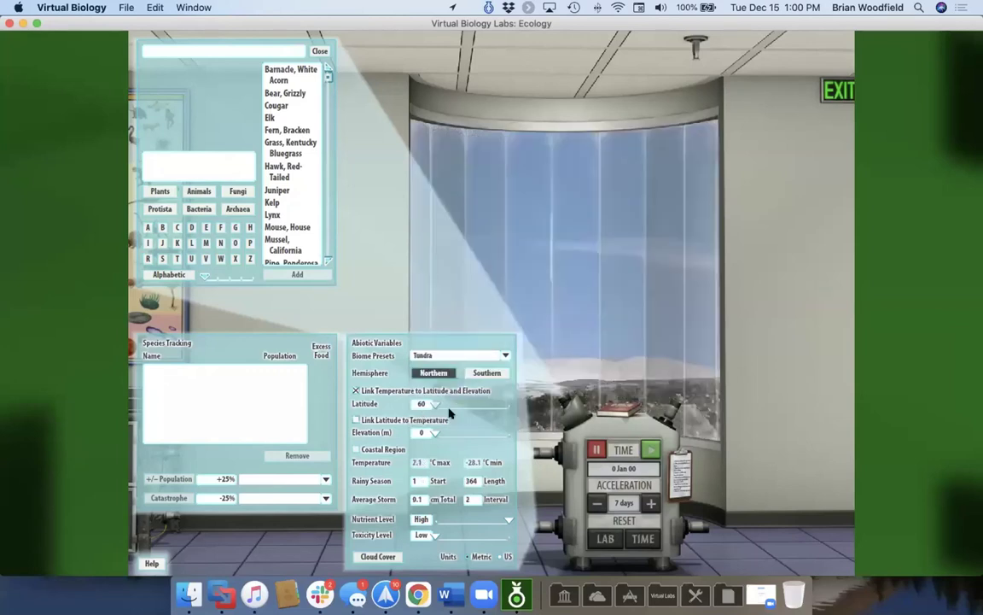
drag(432, 433, 455, 432)
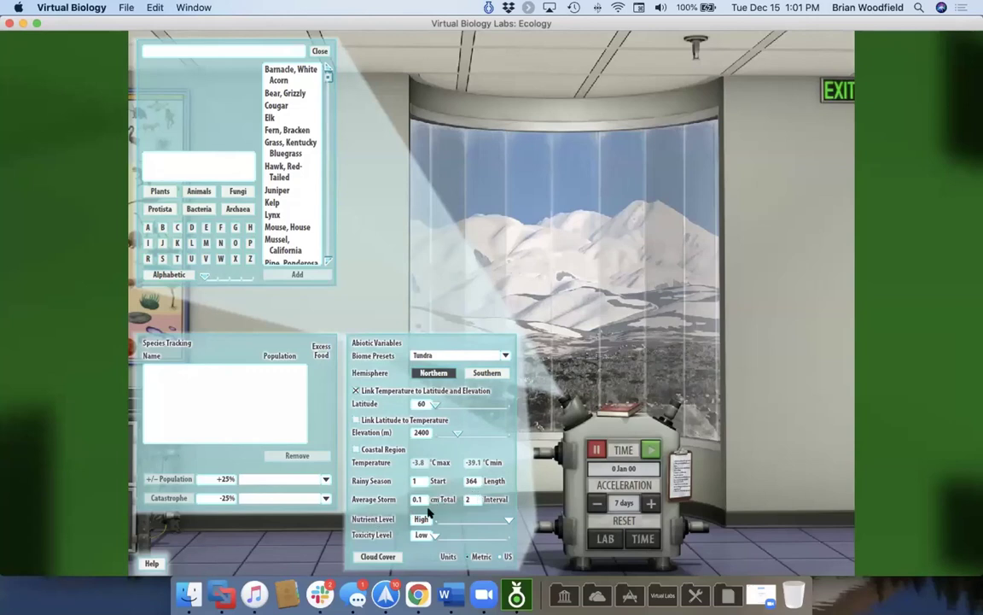
click(443, 355)
scroll(431, 398, up, 3)
click(422, 392)
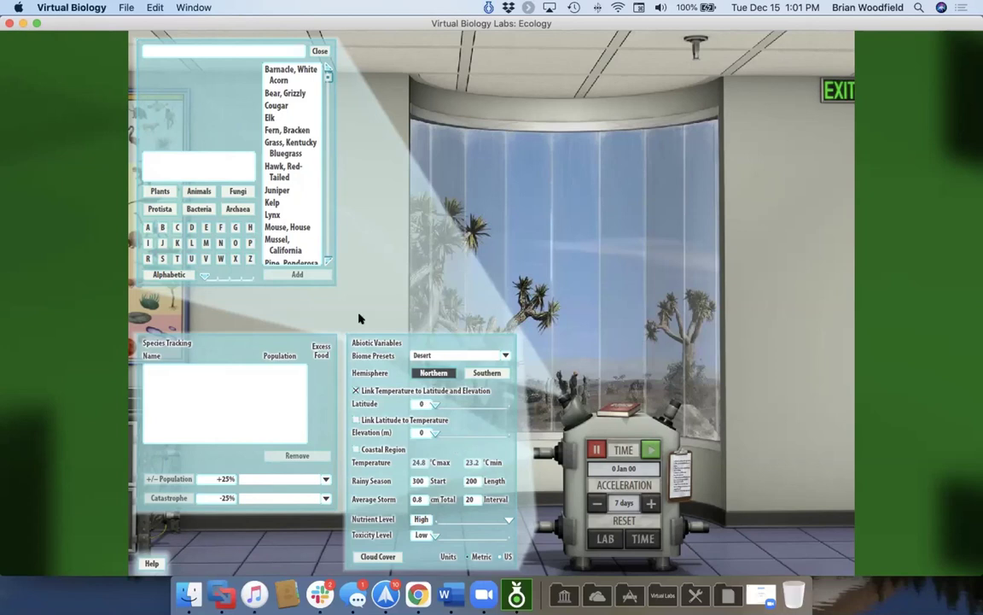
Step: Preview Fern, Bracken, then load the Wolf and Elk preset with 2000 elk and 100 wolves
click(275, 129)
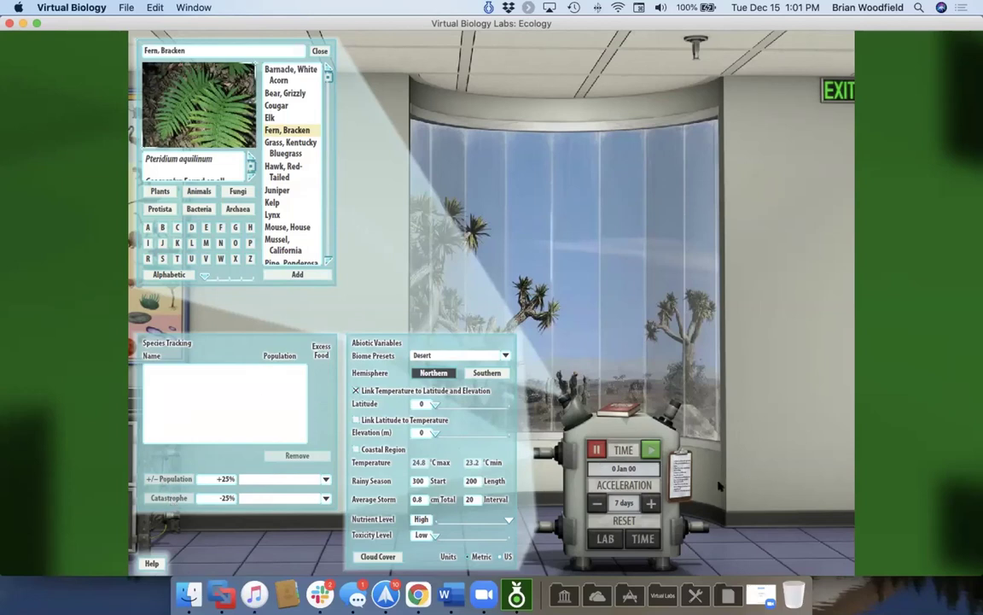
click(688, 479)
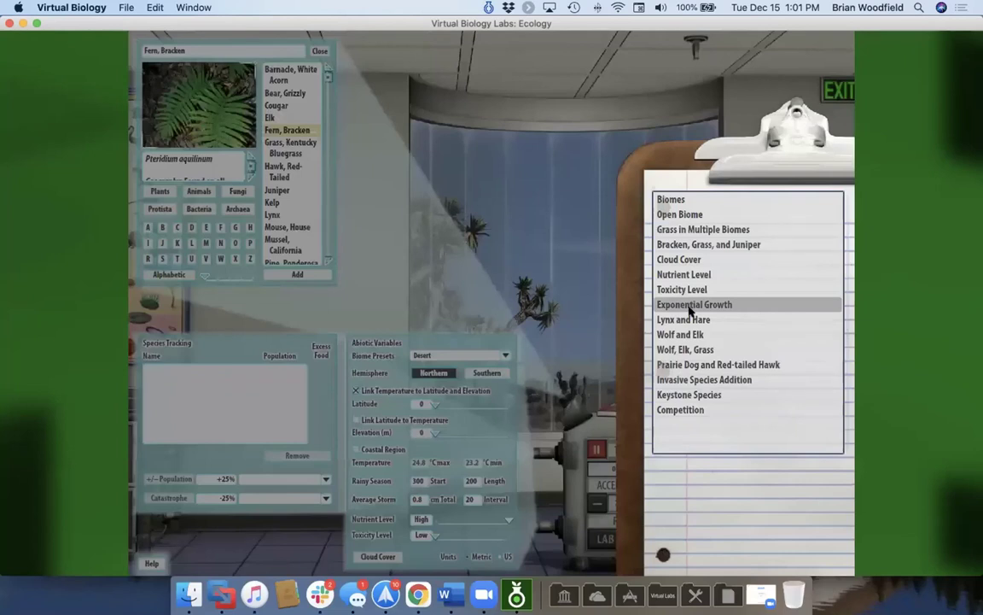
click(670, 336)
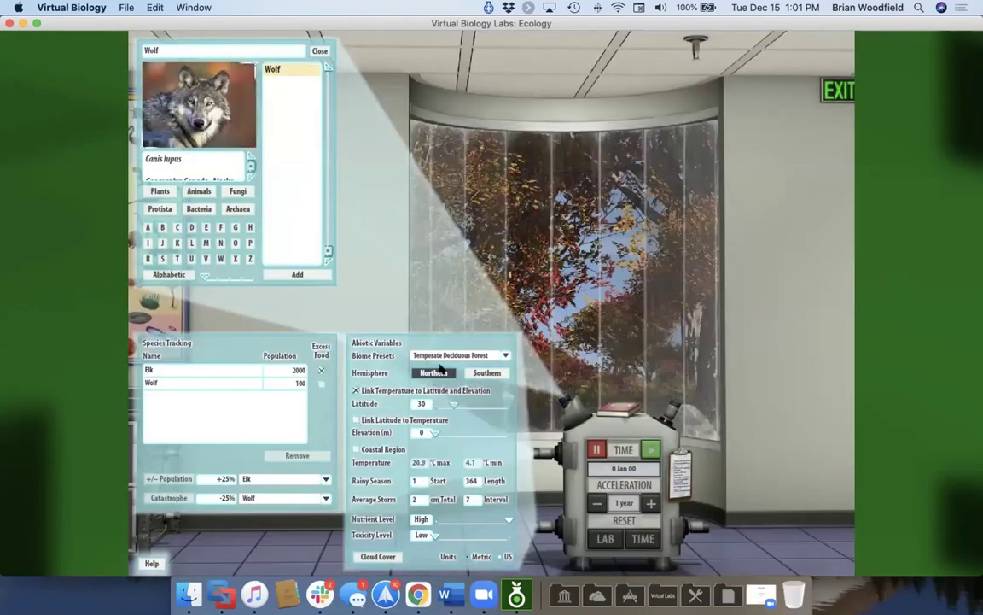
Step: Start the Wolf and Elk simulation and let it run for about four years
click(650, 450)
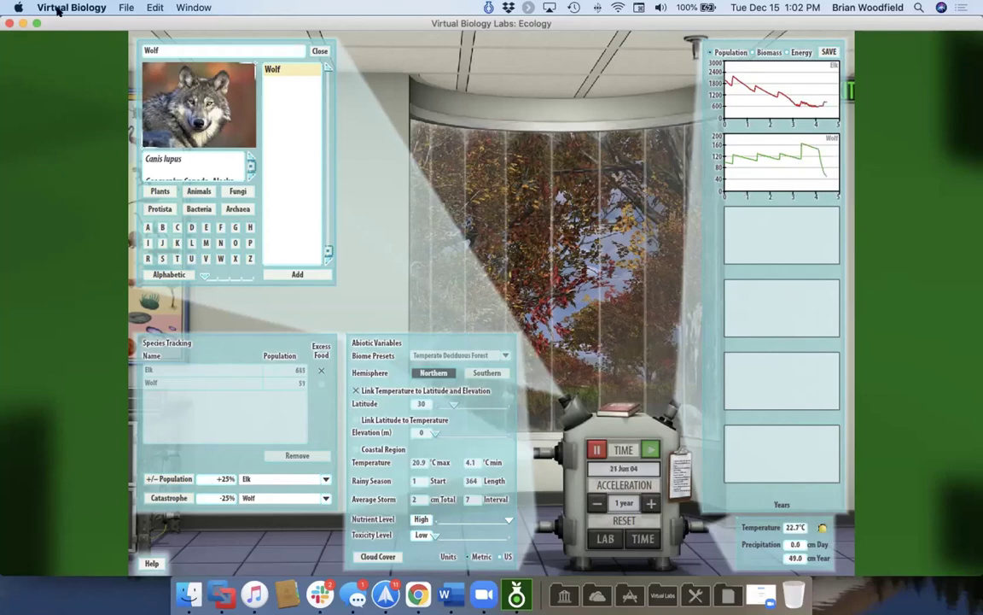
Step: Exit Ecology, open the Systematics lab and show the Bat, Vampire profile
click(849, 90)
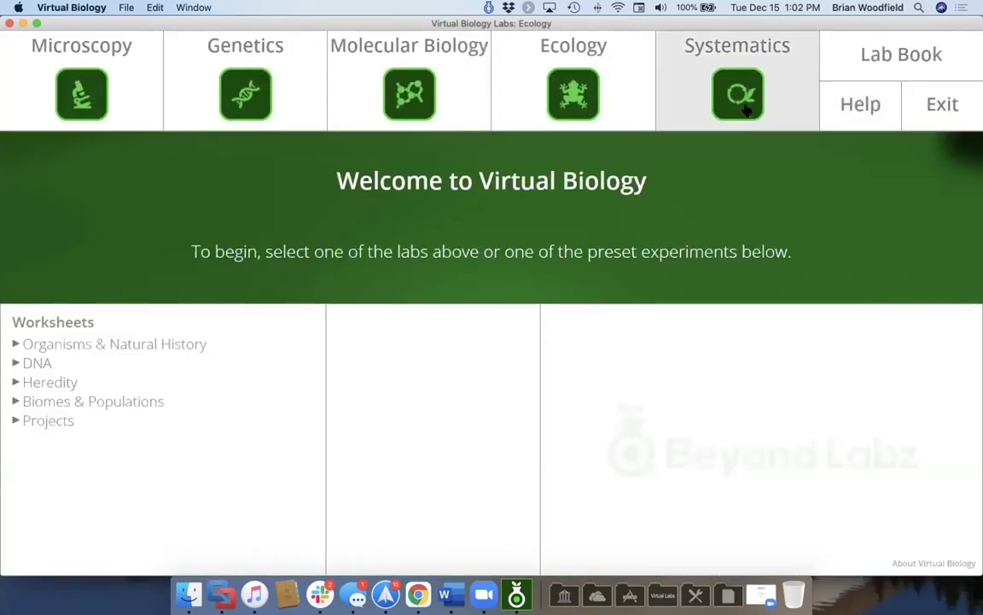
click(744, 106)
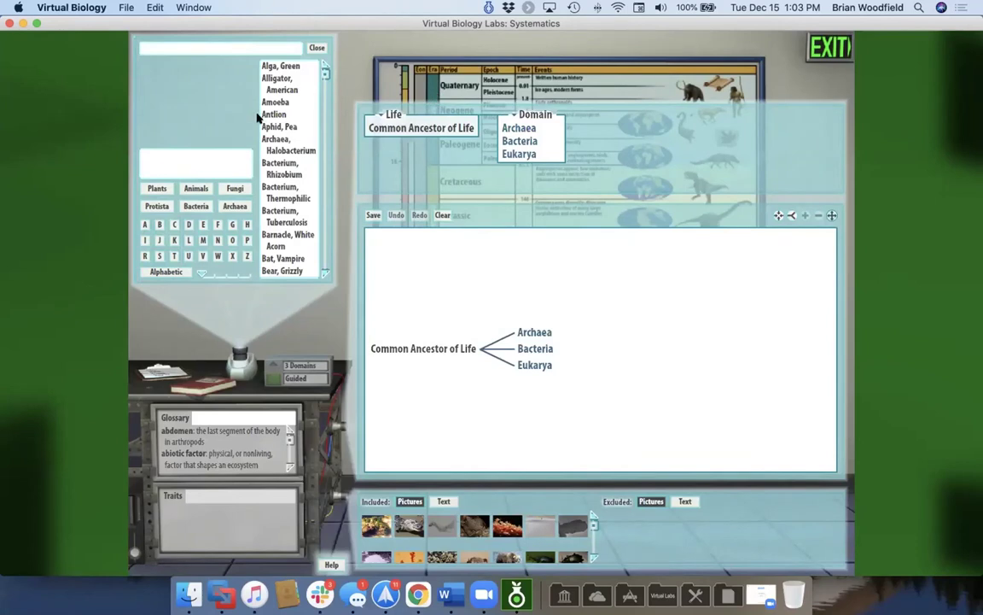
click(283, 259)
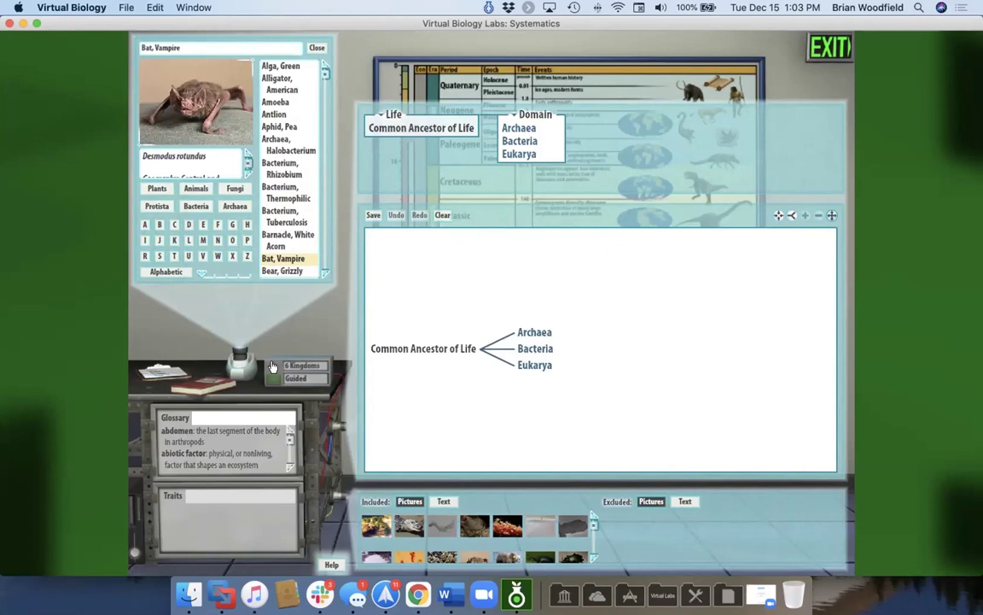
Step: Cycle through the classification schemes, ending on the Archaea, Bacteria, Eukarya domain tree
click(272, 366)
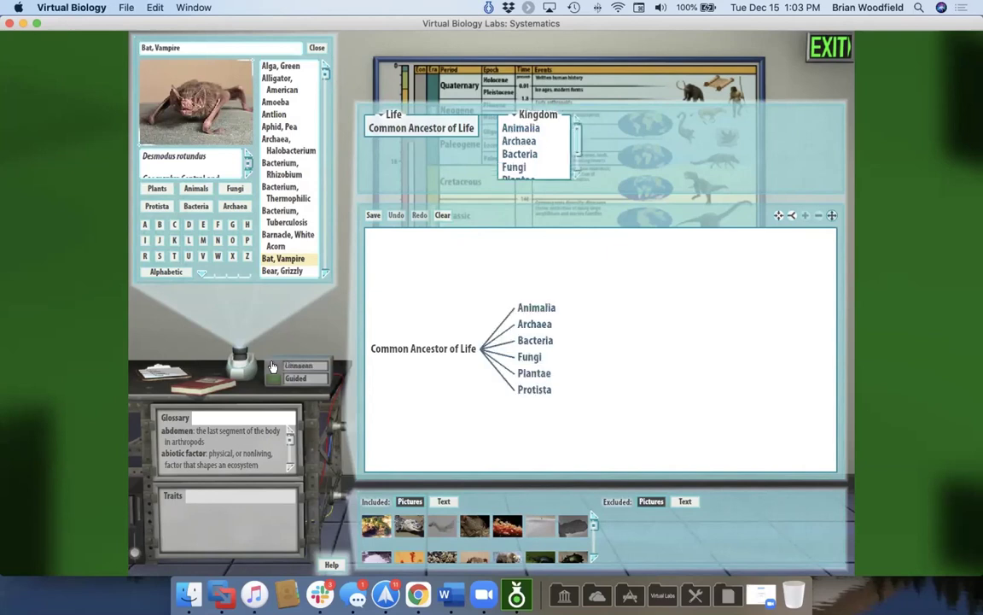
click(272, 366)
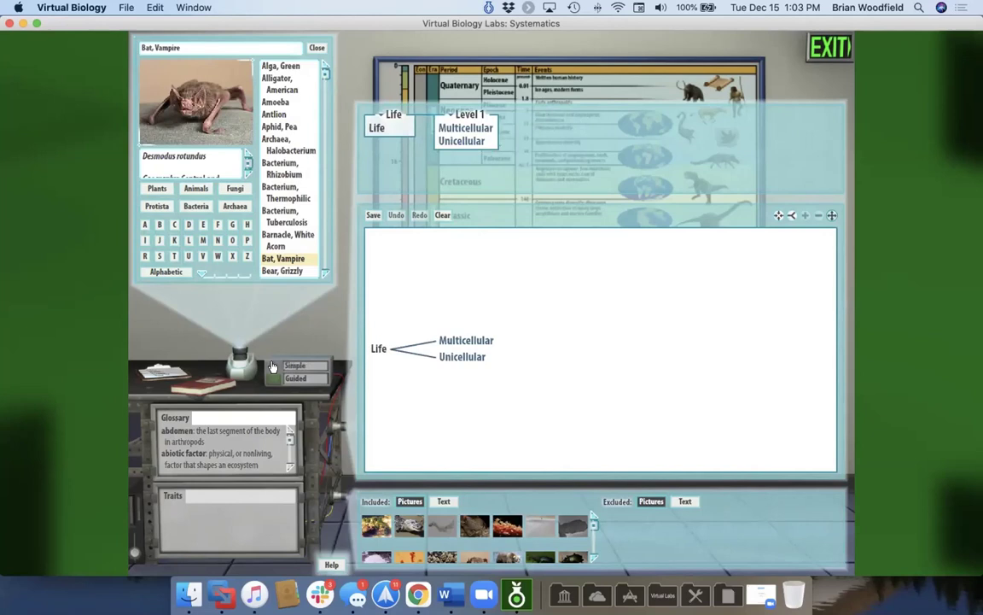
click(272, 366)
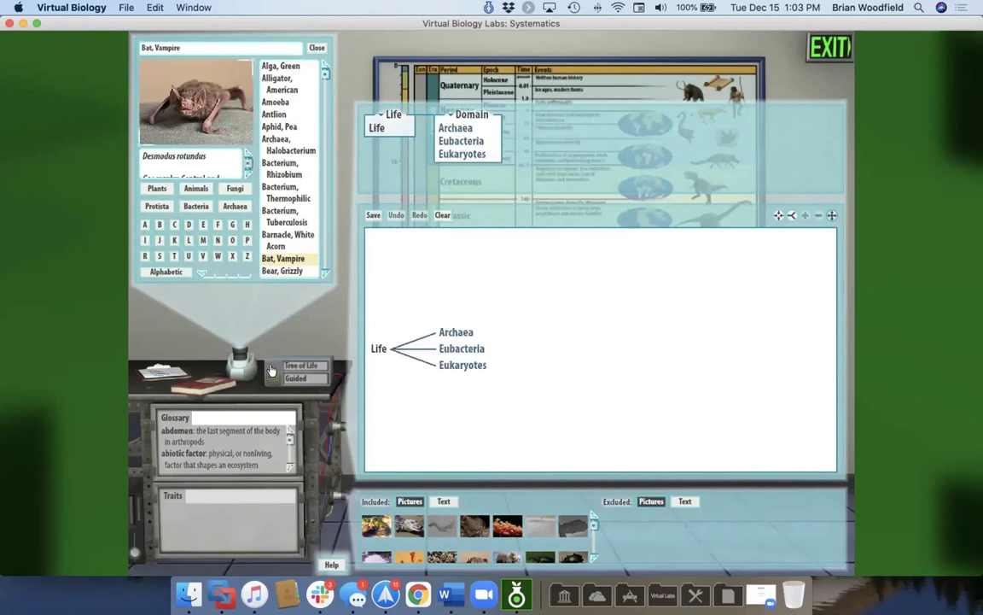
click(271, 368)
click(272, 367)
click(272, 367)
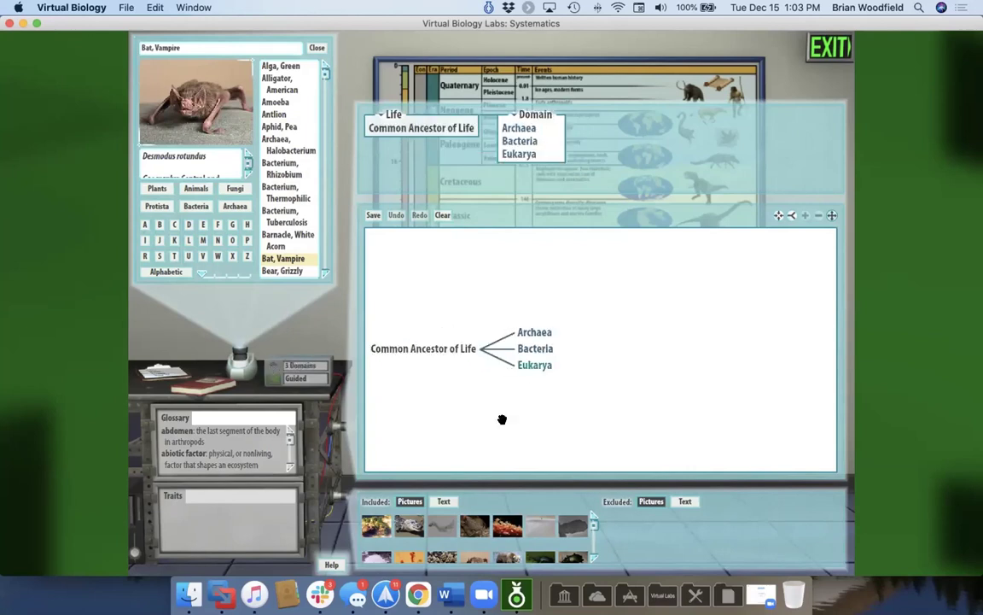
Step: Show Eukarya's traits, look up cytoplasm in the glossary, then expand Eukarya and Unikonta
click(535, 366)
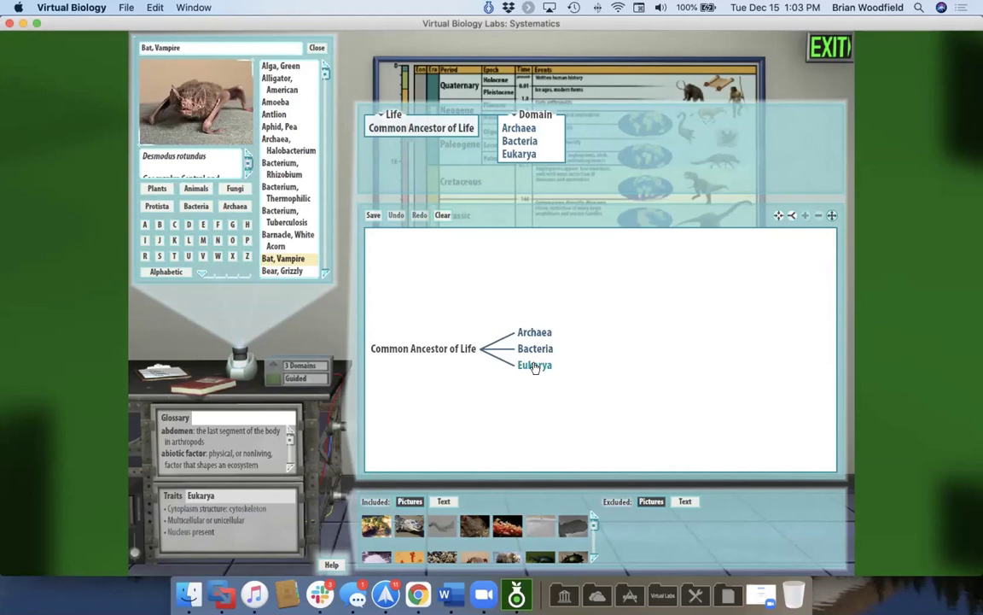
click(176, 508)
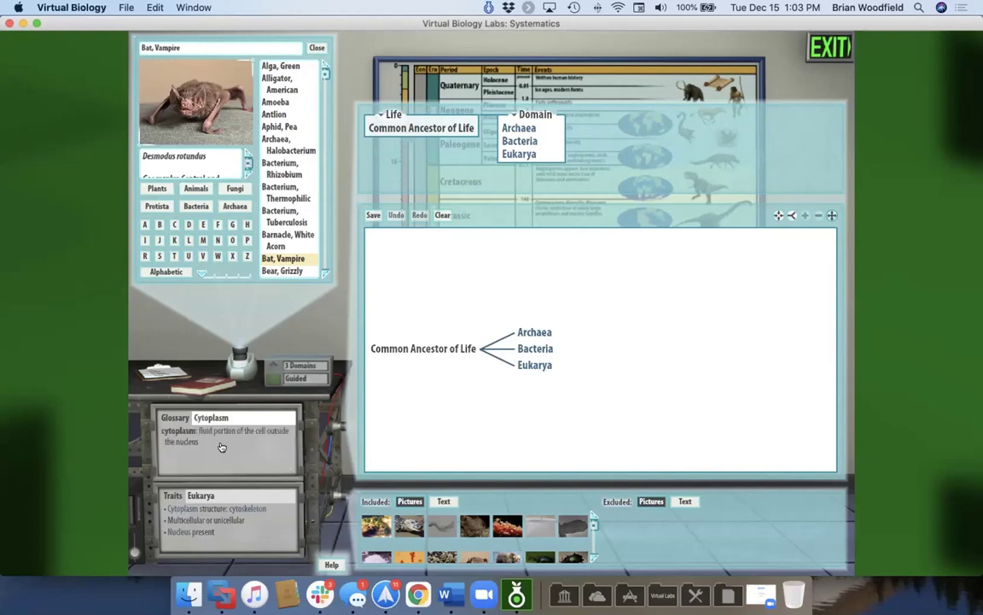
click(527, 364)
click(617, 400)
click(617, 399)
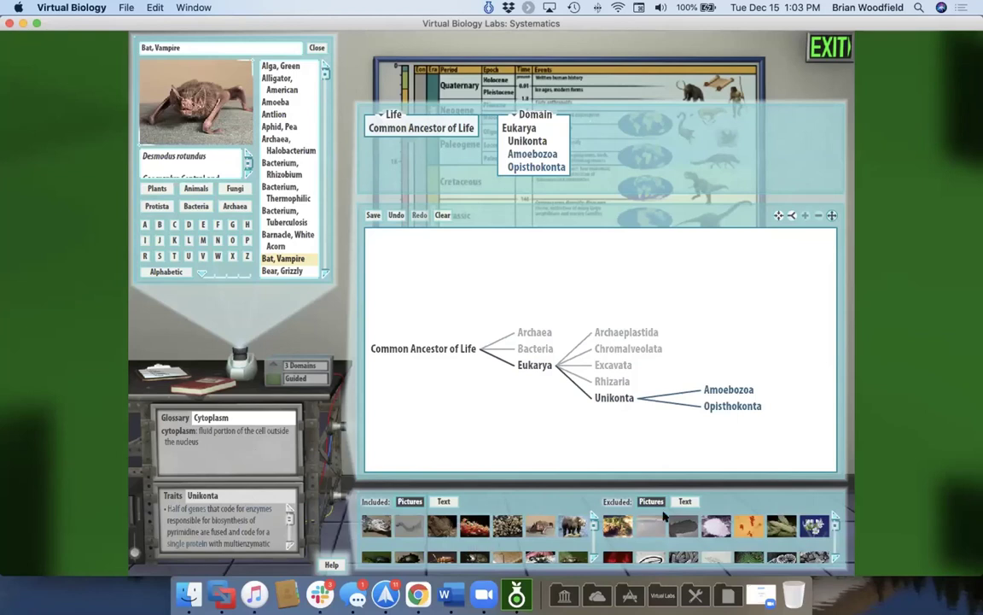
Step: Expand Opisthokonta into its four branches, lay the tree out vertically and zoom out twice
click(710, 405)
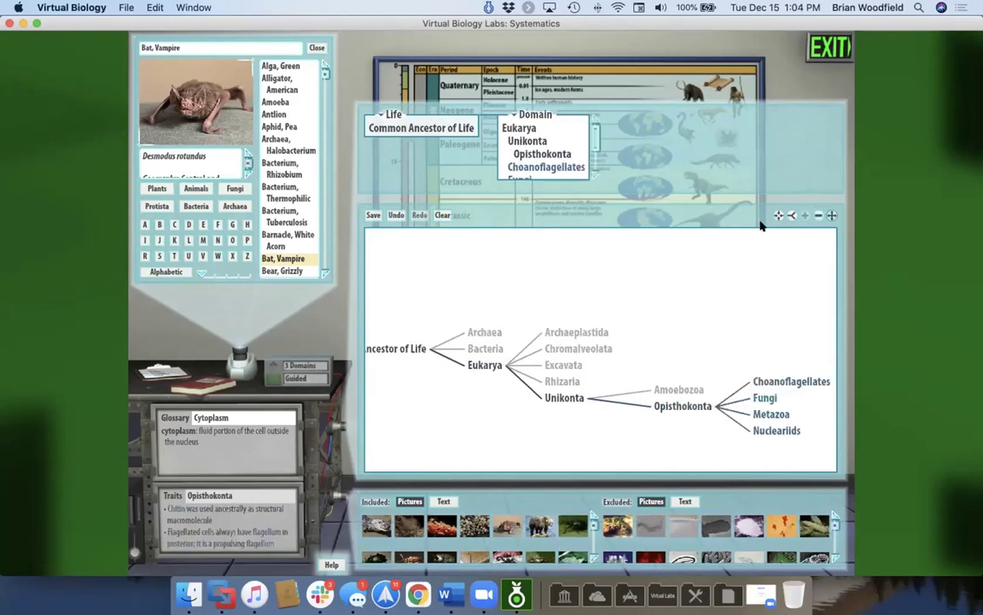
click(792, 216)
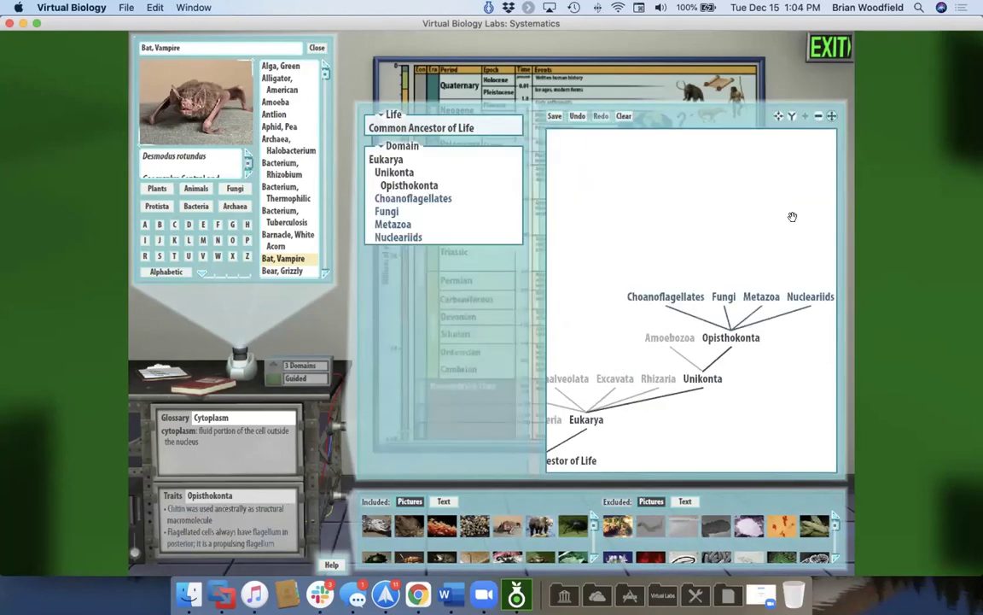
click(817, 118)
click(817, 118)
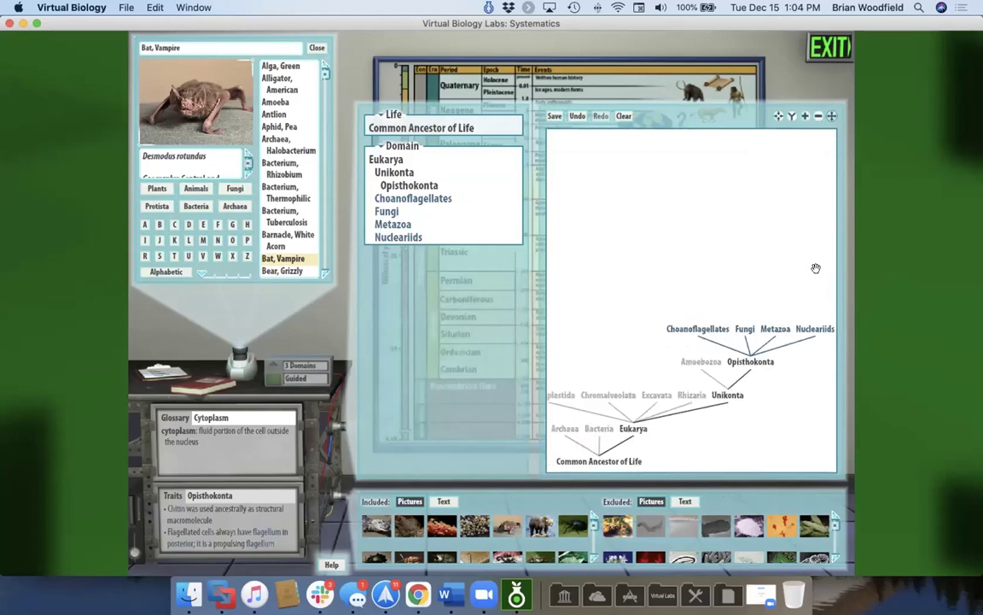
Step: Expand Metazoa, Eumetazoa and Bilateria to reach Deuterostomia, Ecdysozoa, Lophotrochozoa and Acoela
click(813, 329)
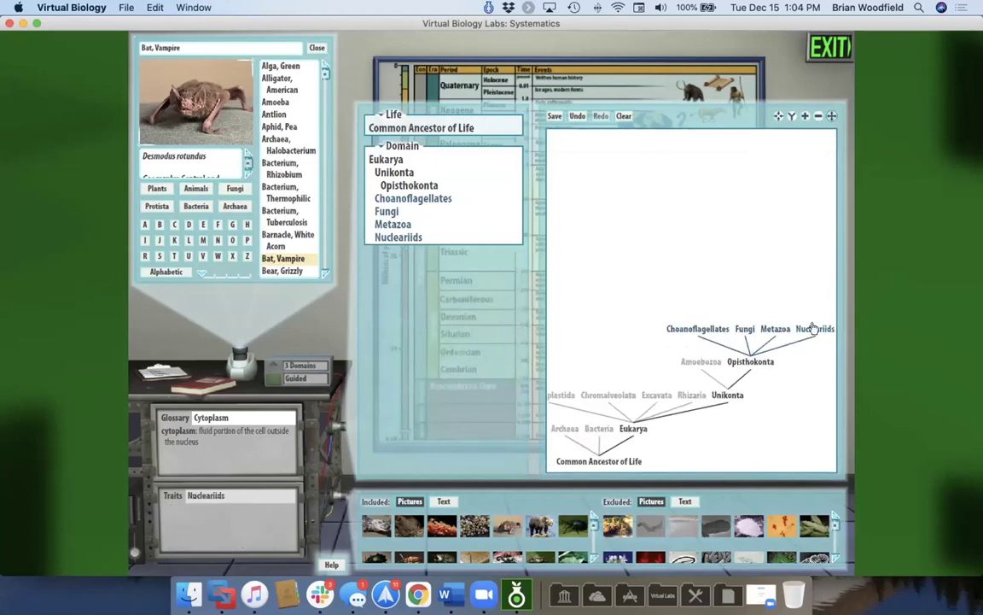
click(768, 329)
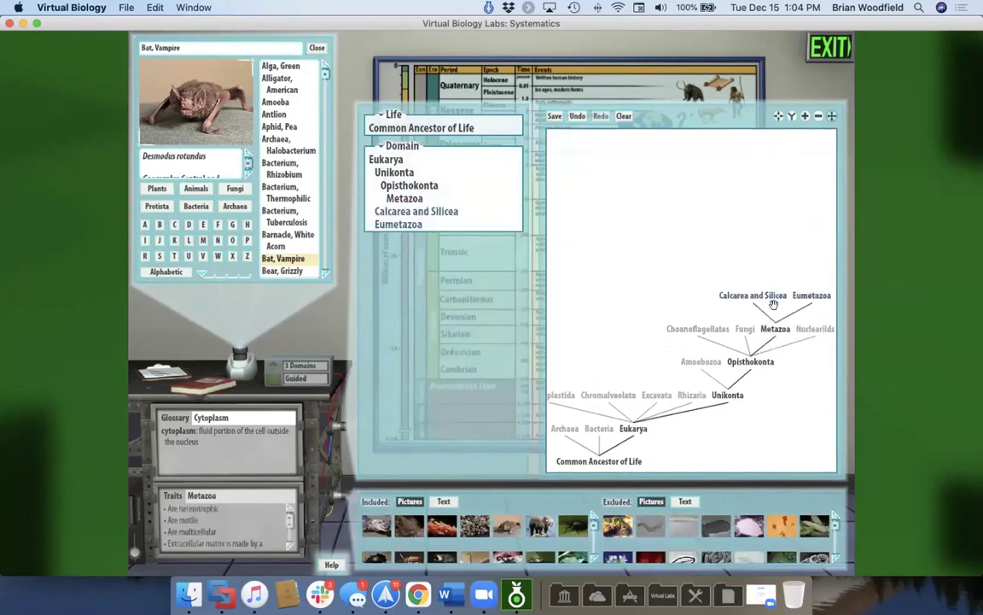
click(771, 299)
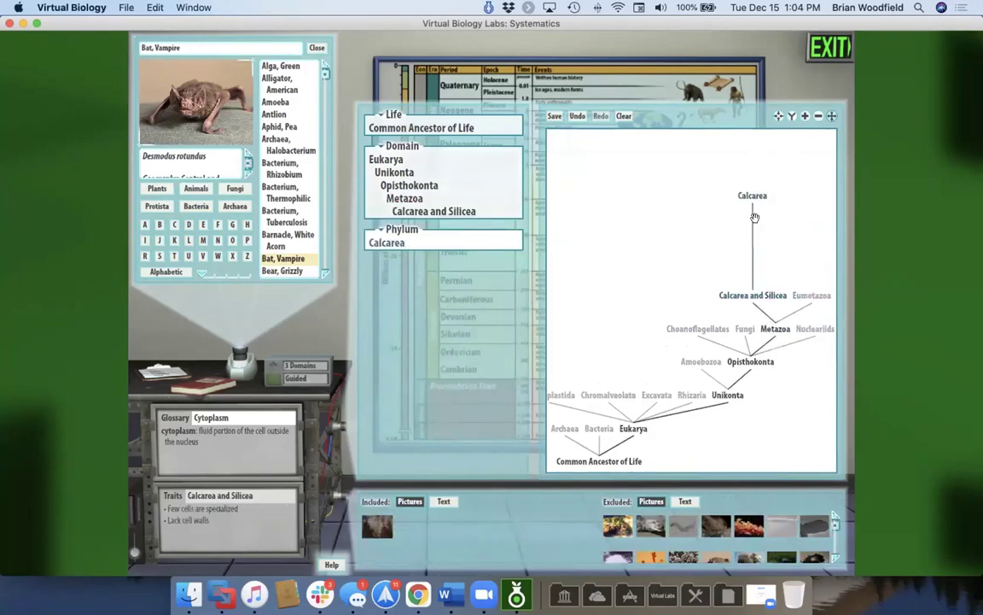
click(808, 294)
click(813, 265)
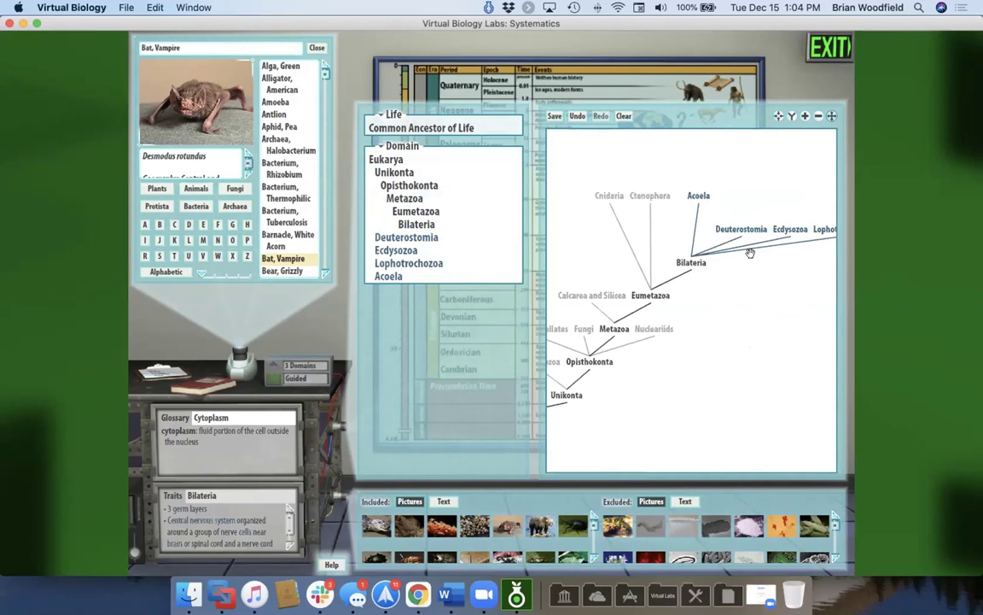
Step: Exit the Systematics lab, then quit Virtual Biology from the main menu
click(822, 54)
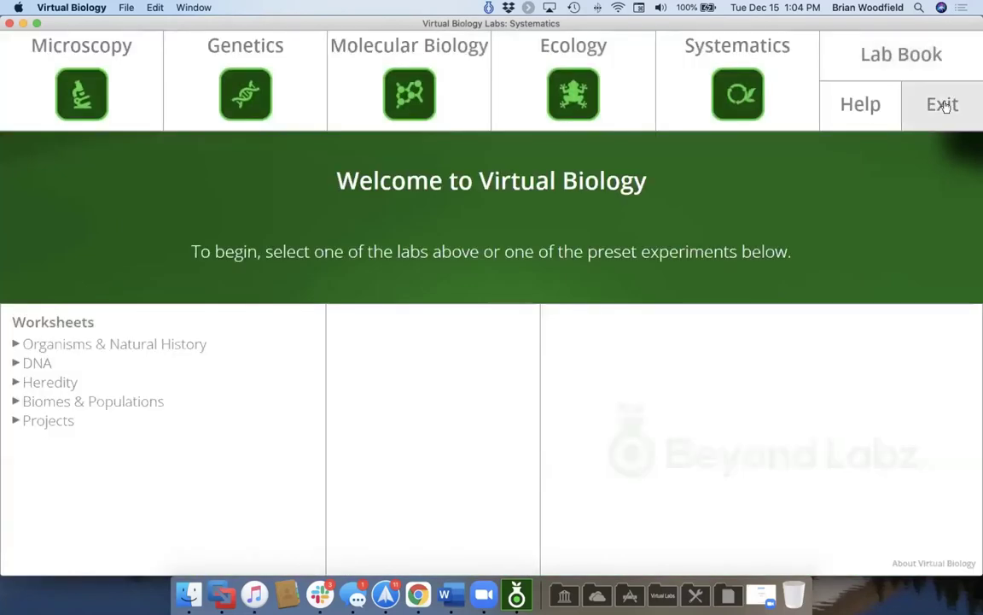
click(945, 104)
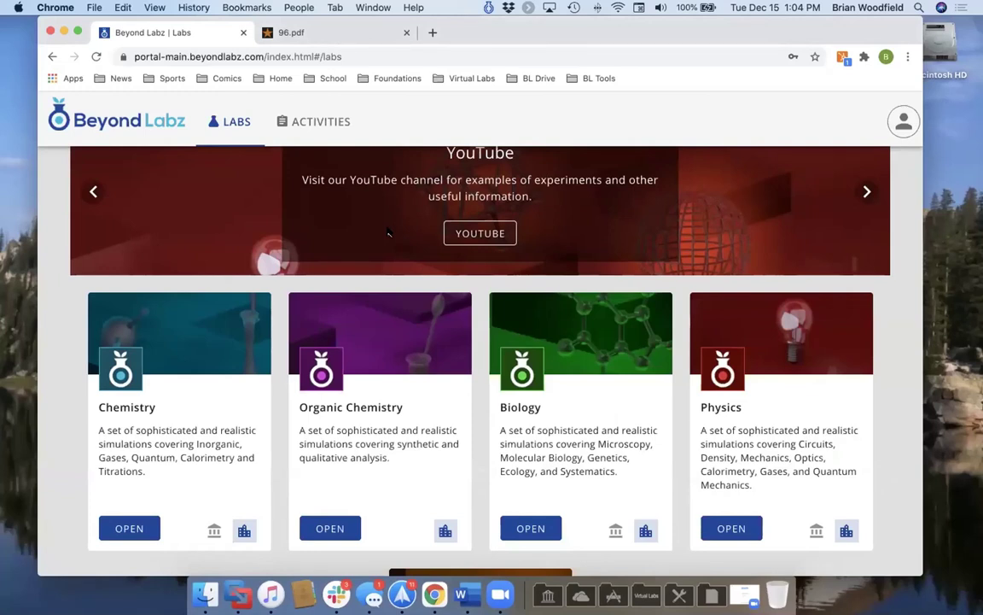
Step: Browse the Biology activity folders, looking into High School and the Higher Ed DNA folder
click(320, 130)
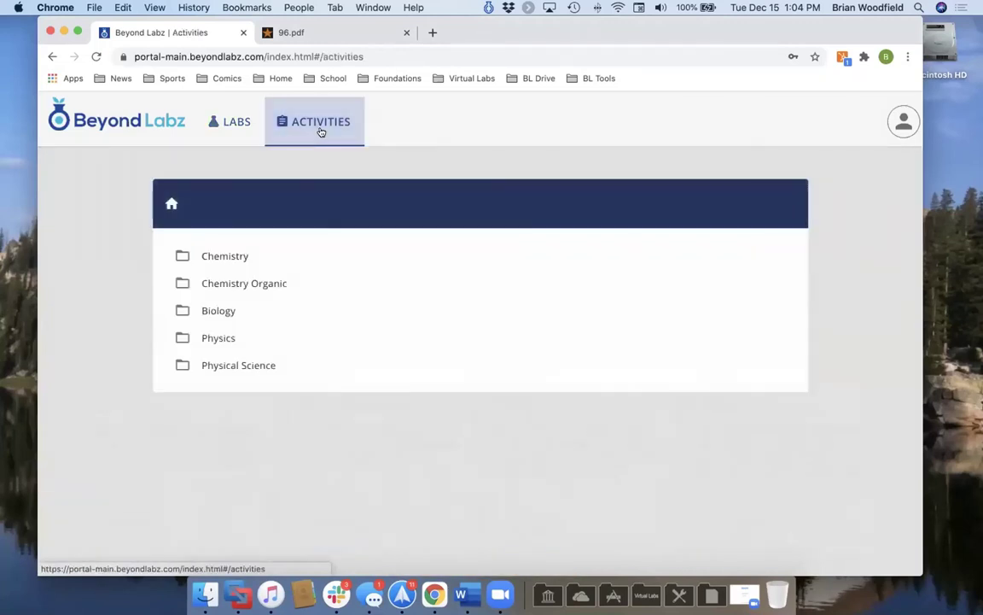
click(218, 313)
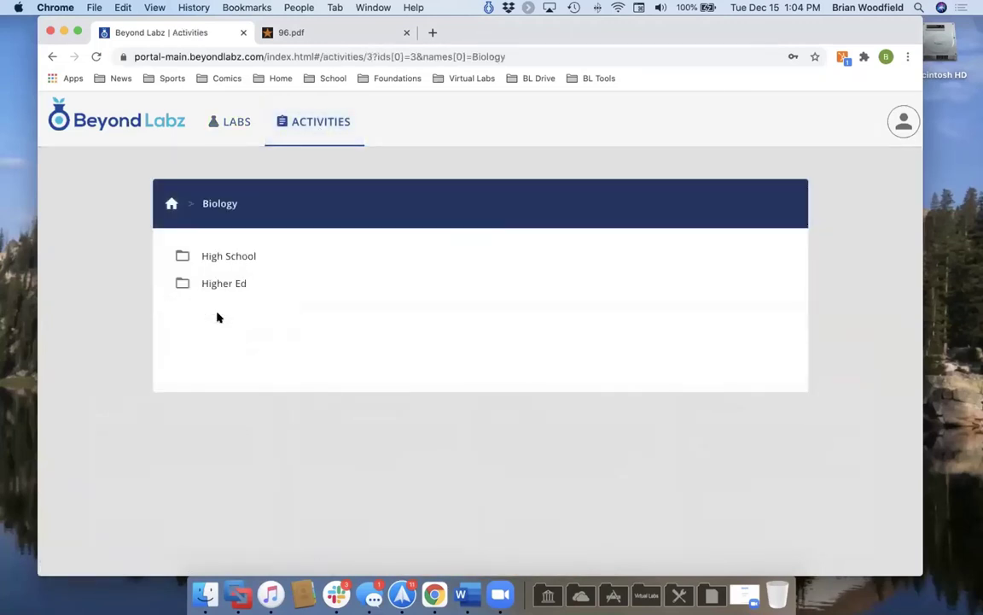
click(232, 257)
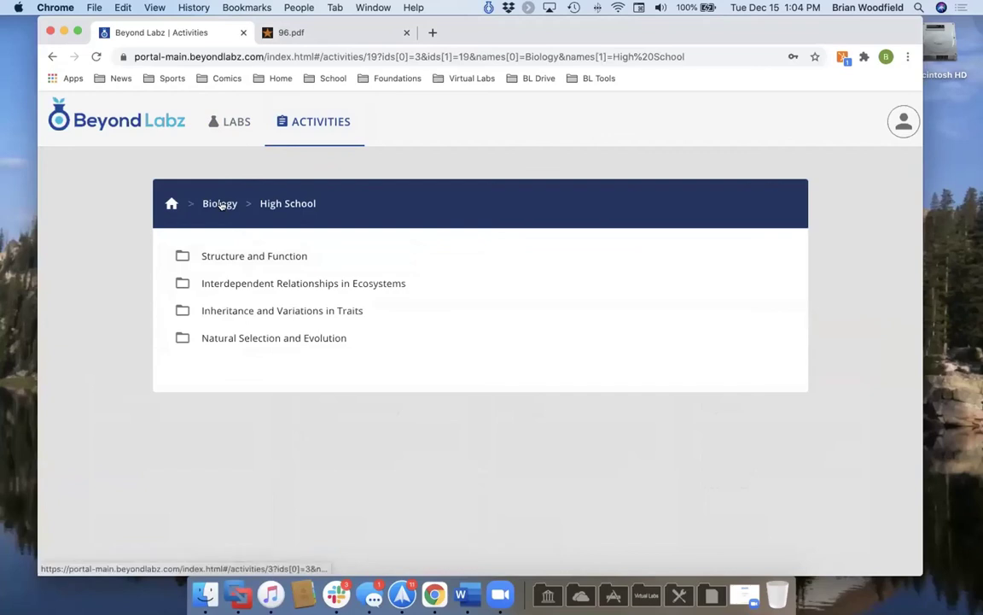
click(220, 205)
click(214, 284)
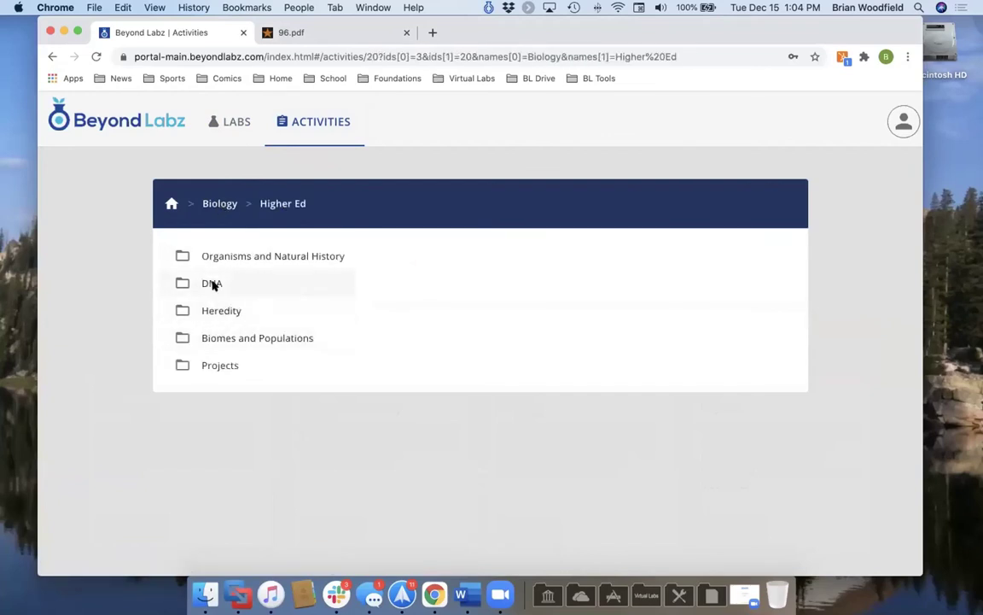
click(213, 284)
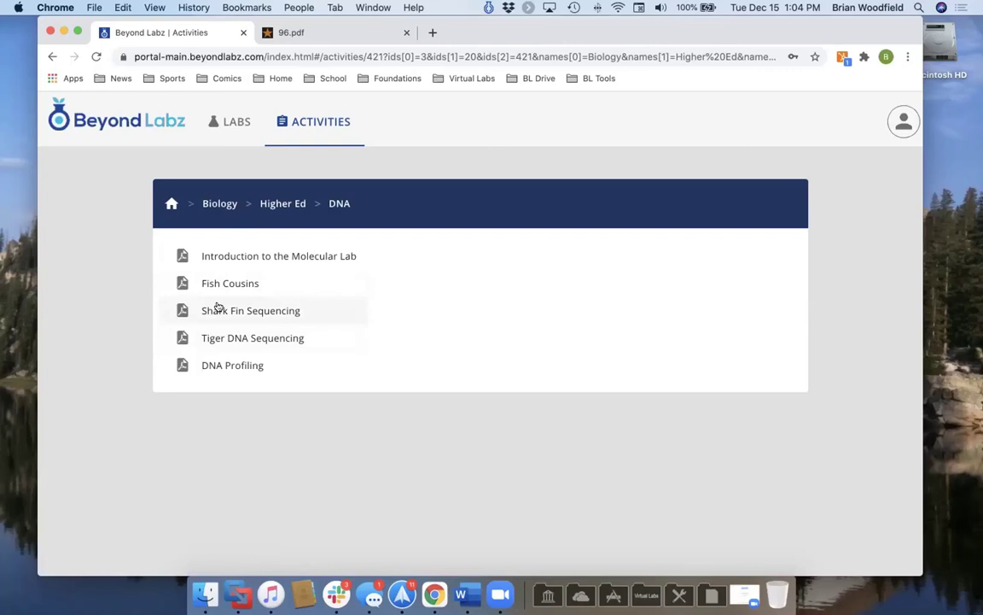
Step: Open Biology > Higher Ed > Projects and scroll through its Ecology to Systematics worksheets
click(221, 206)
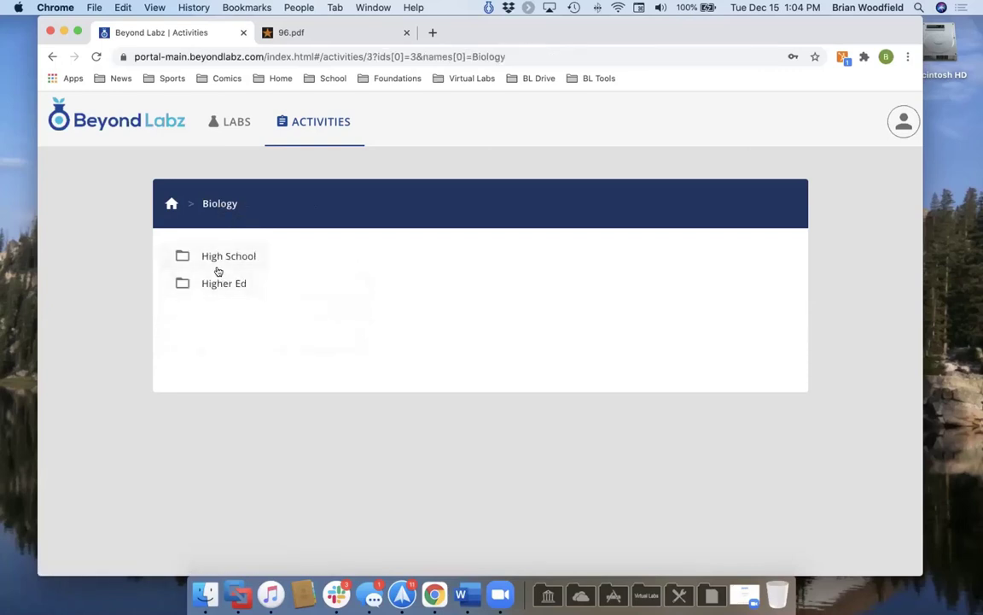
click(215, 284)
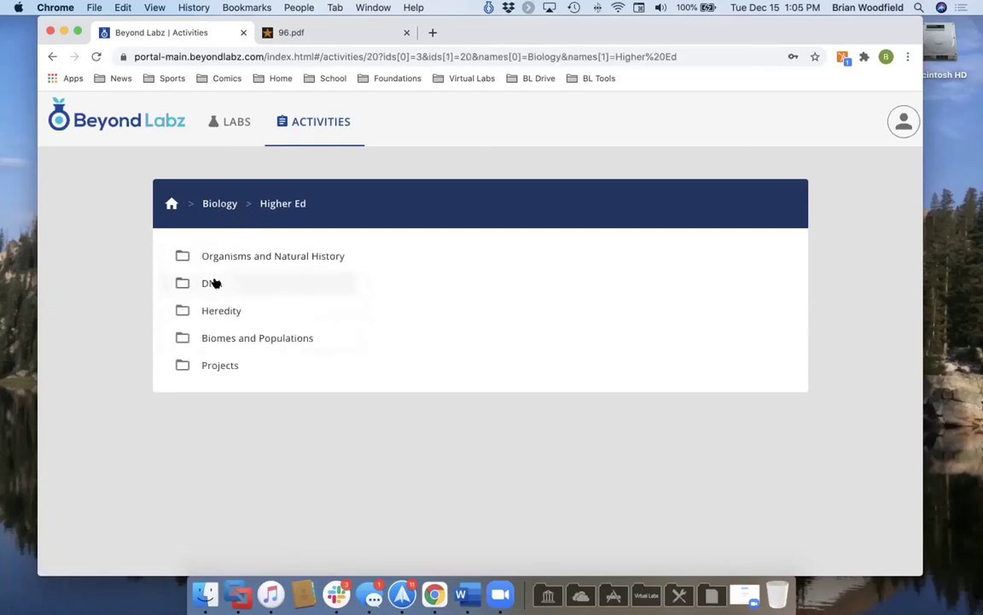
click(212, 367)
scroll(314, 364, down, 2)
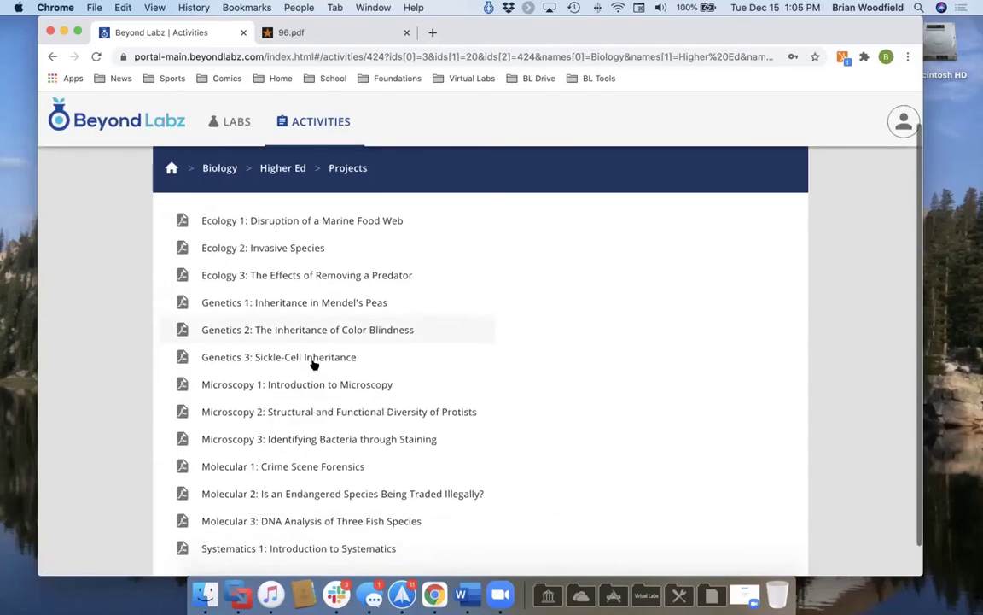